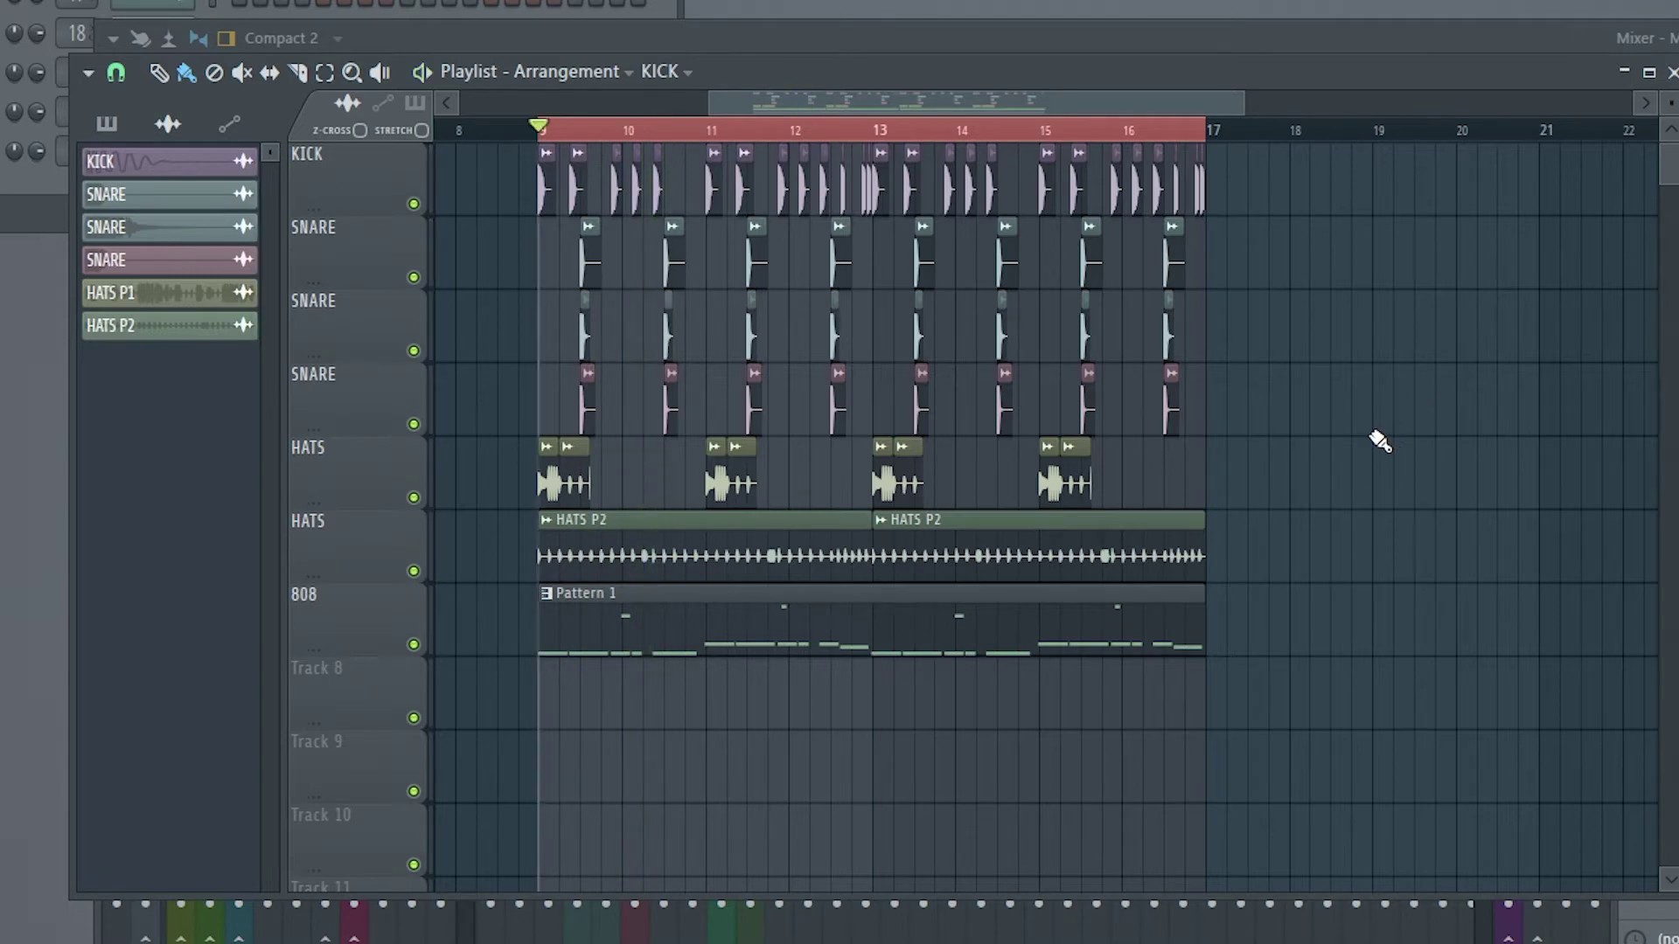
- Move the 808 playlist track up so it sits directly below the KICK track
{"action": "scroll", "coordinate": [499, 362], "scroll_direction": "up", "scroll_amount": 2}
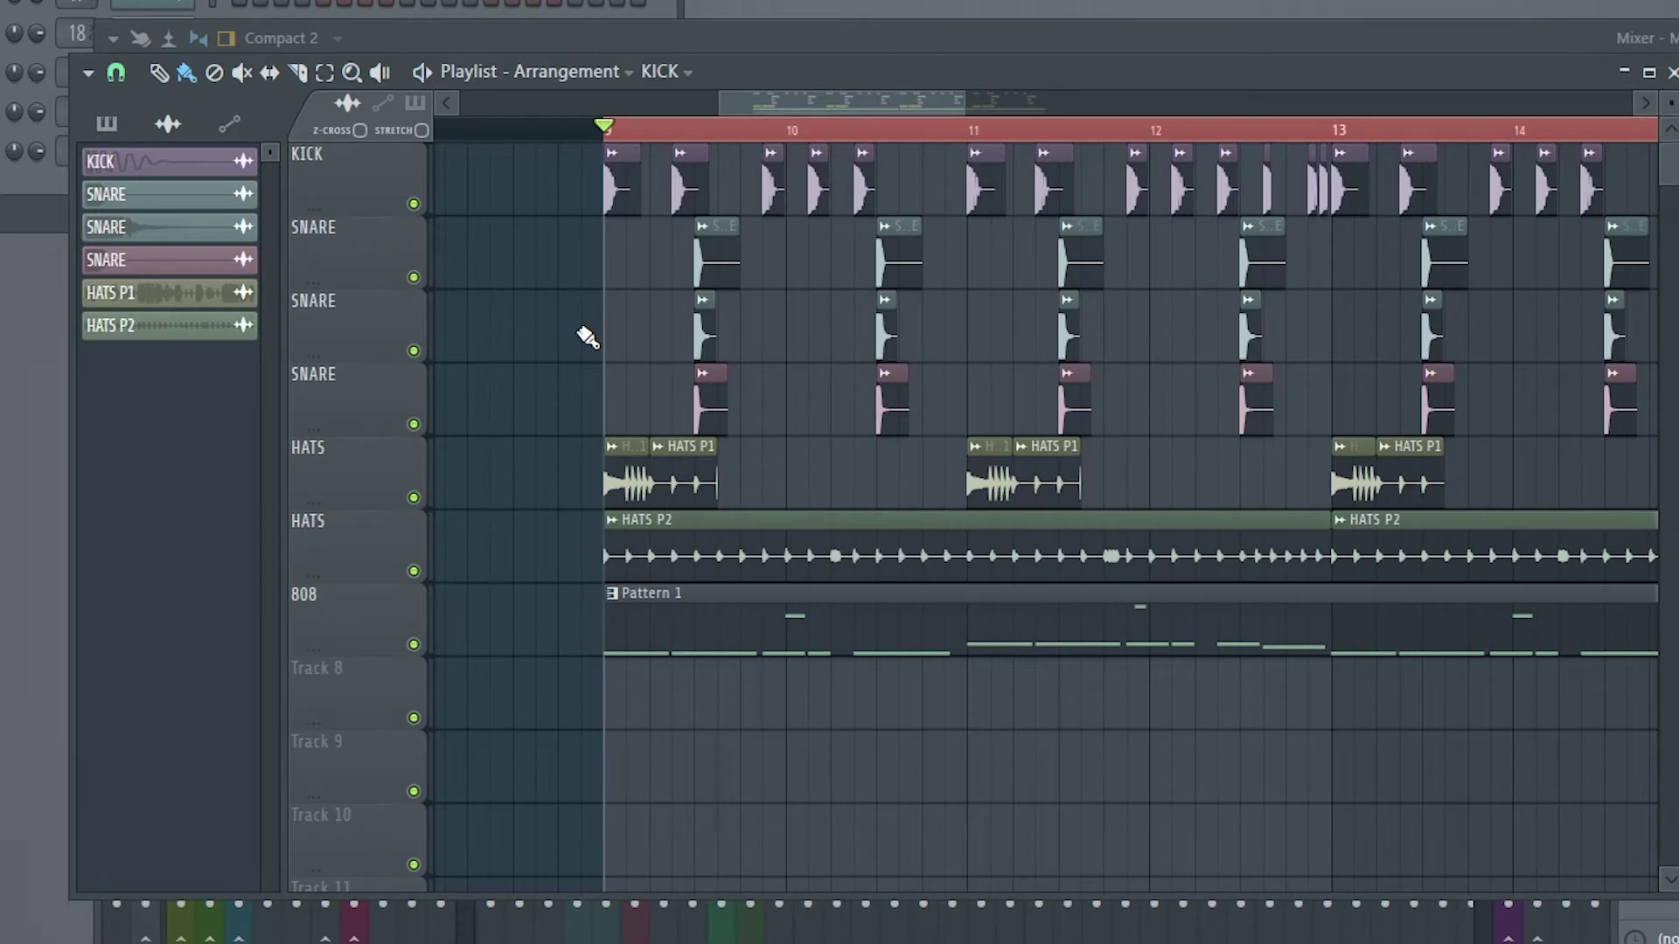
{"action": "scroll", "coordinate": [546, 192], "scroll_direction": "down", "scroll_amount": 1}
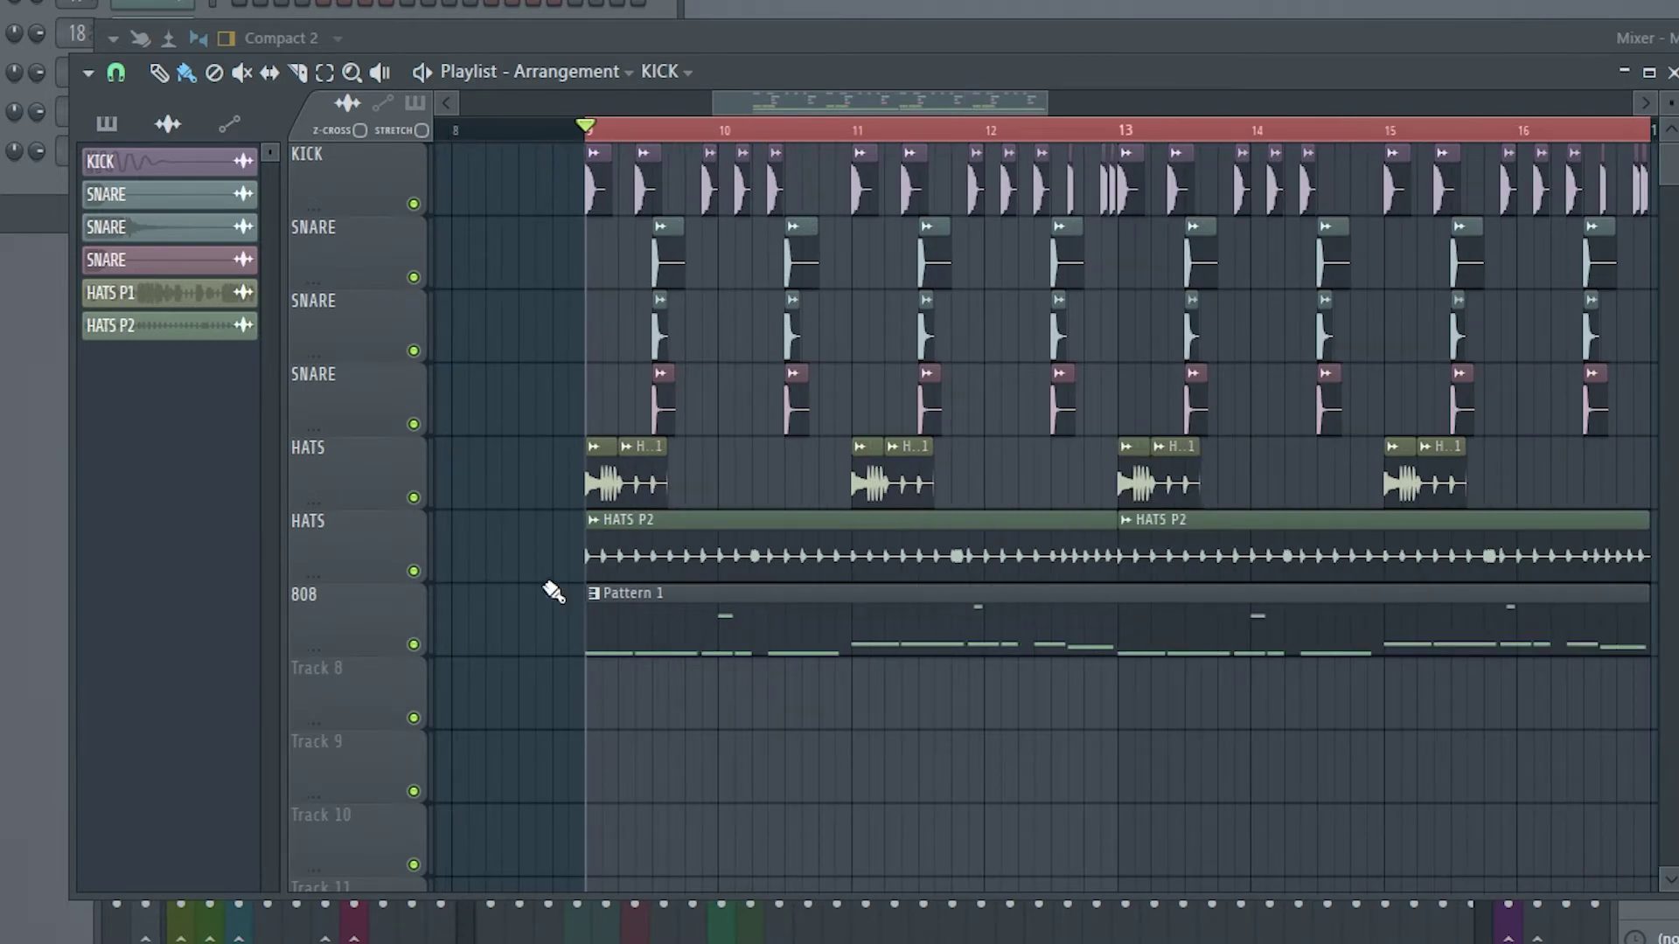
{"action": "left_click_drag", "start_coordinate": [383, 596], "coordinate": [383, 248]}
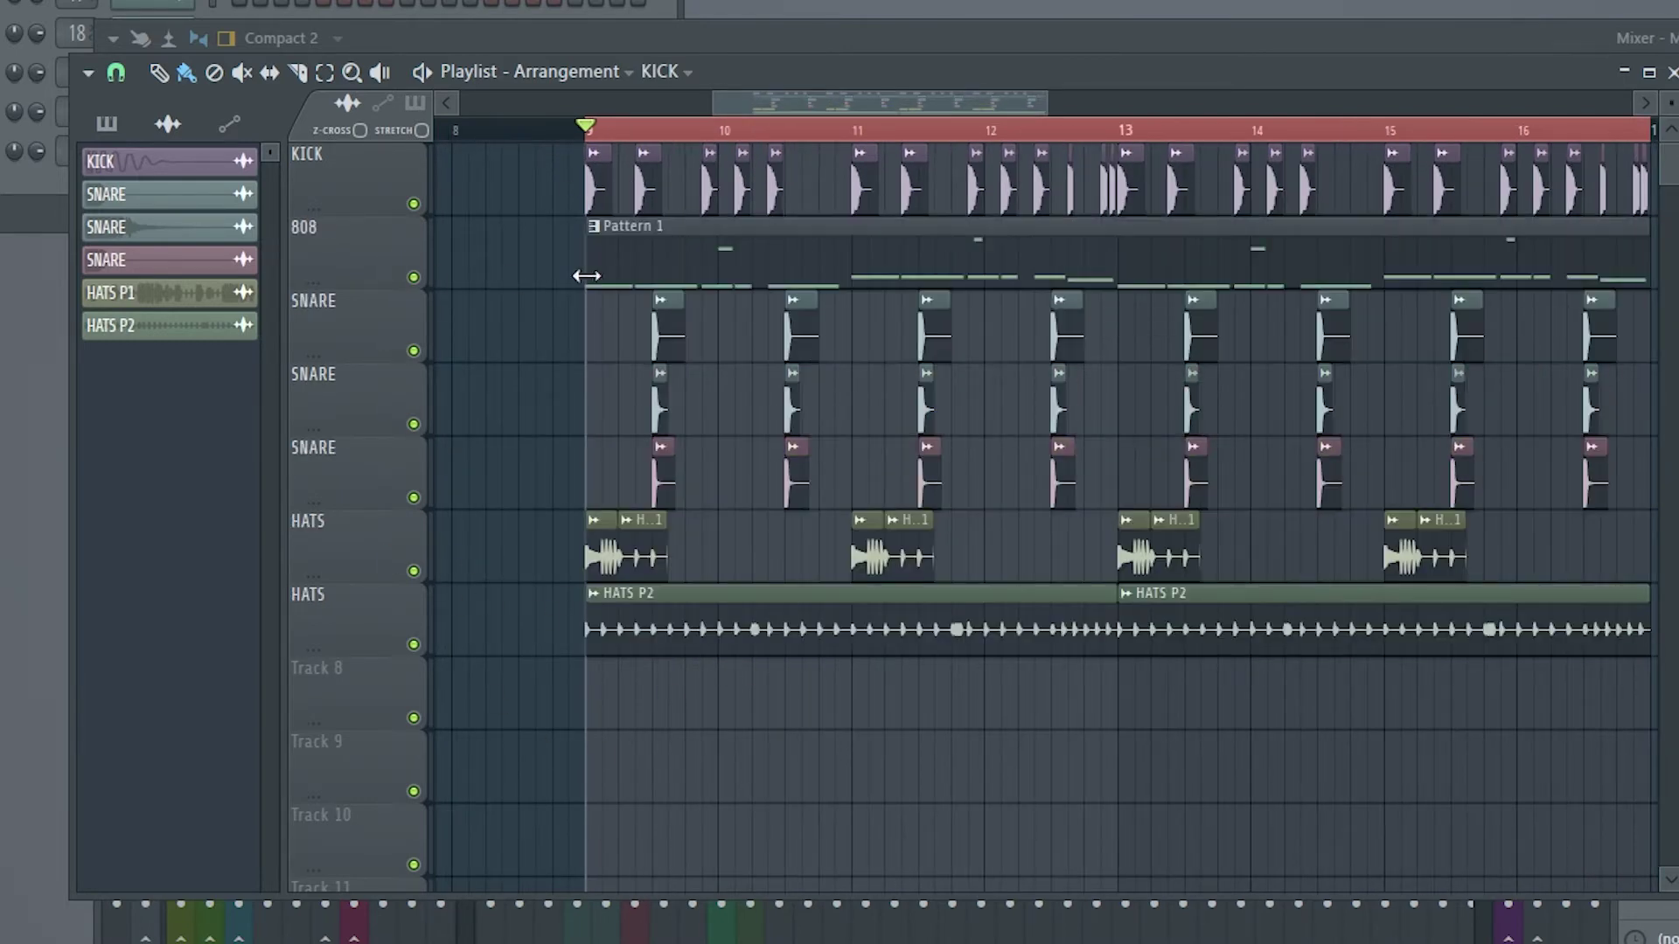
- Examine how the 808 notes line up with the kick hits across the arrangement
{"action": "scroll", "coordinate": [586, 276], "scroll_direction": "down", "scroll_amount": 2}
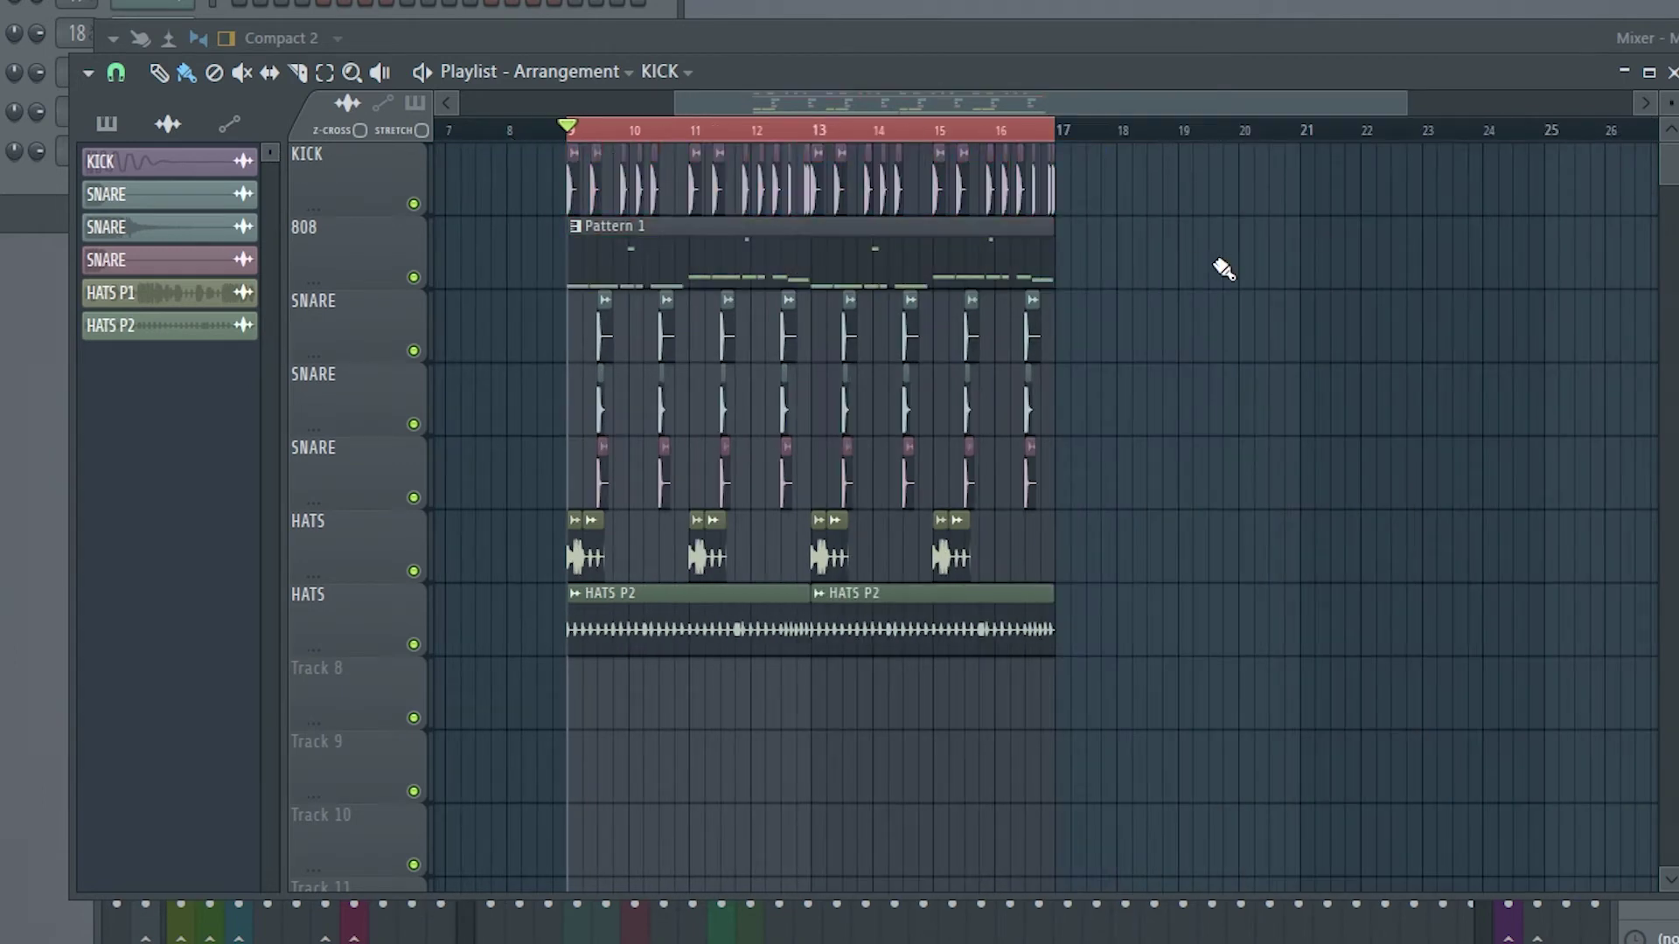
{"action": "scroll", "coordinate": [601, 311], "scroll_direction": "up", "scroll_amount": 1}
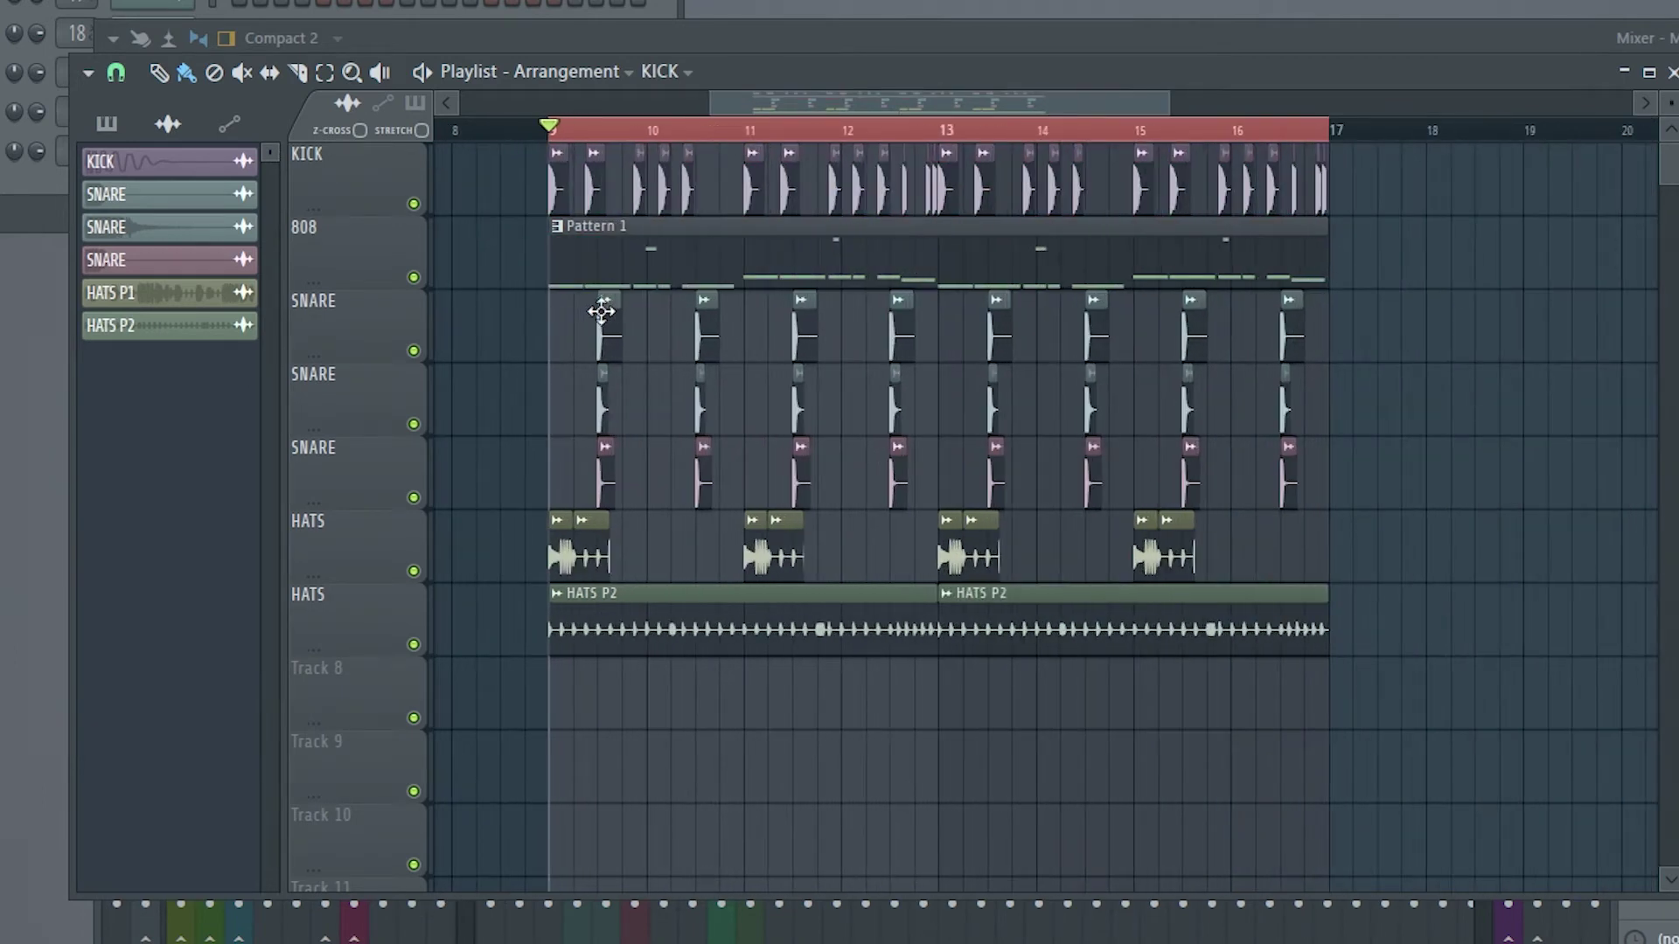
{"action": "scroll", "coordinate": [507, 292], "scroll_direction": "up", "scroll_amount": 3}
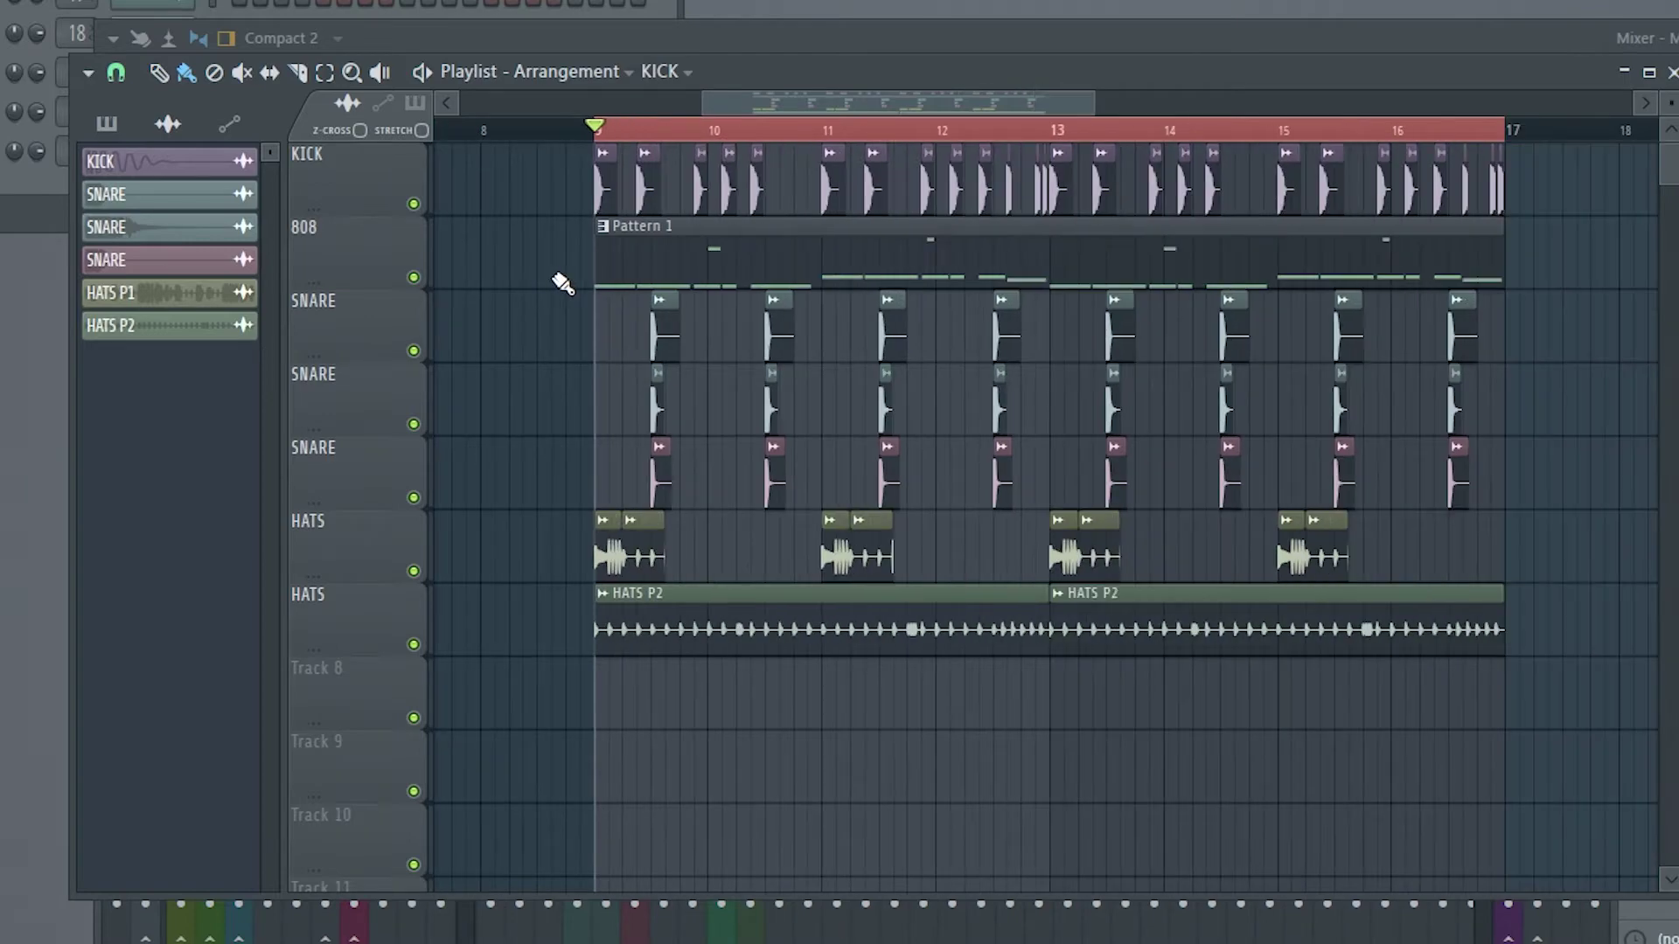
{"action": "scroll", "coordinate": [651, 273], "scroll_direction": "down", "scroll_amount": 2}
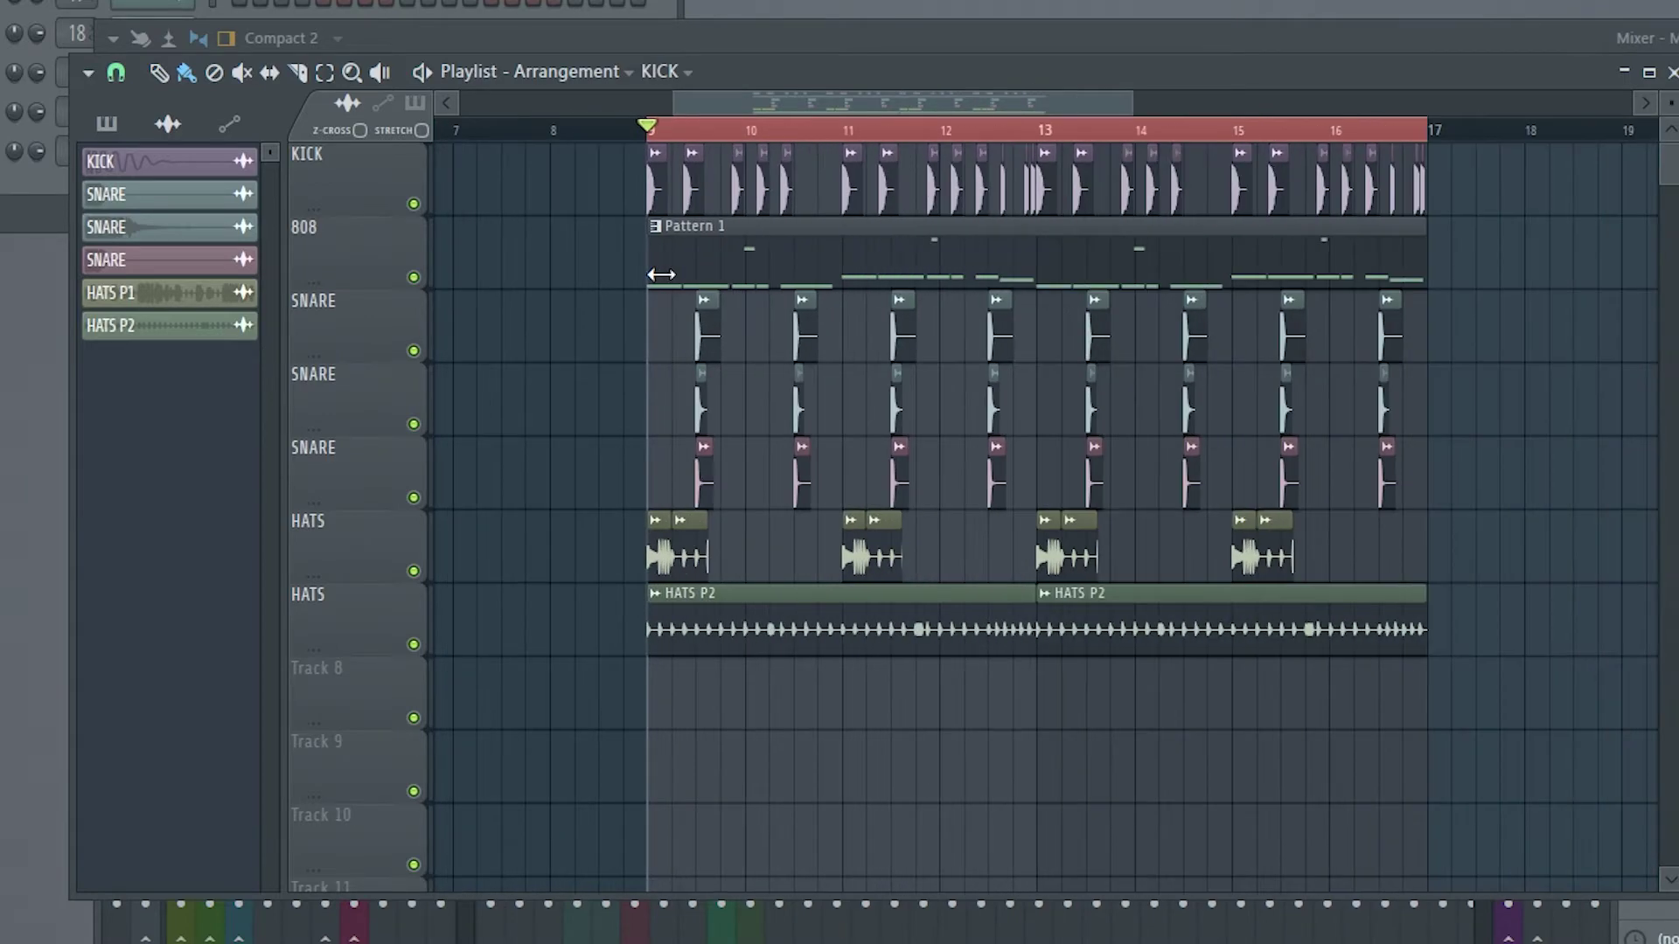
{"action": "scroll", "coordinate": [662, 273], "scroll_direction": "up", "scroll_amount": 3}
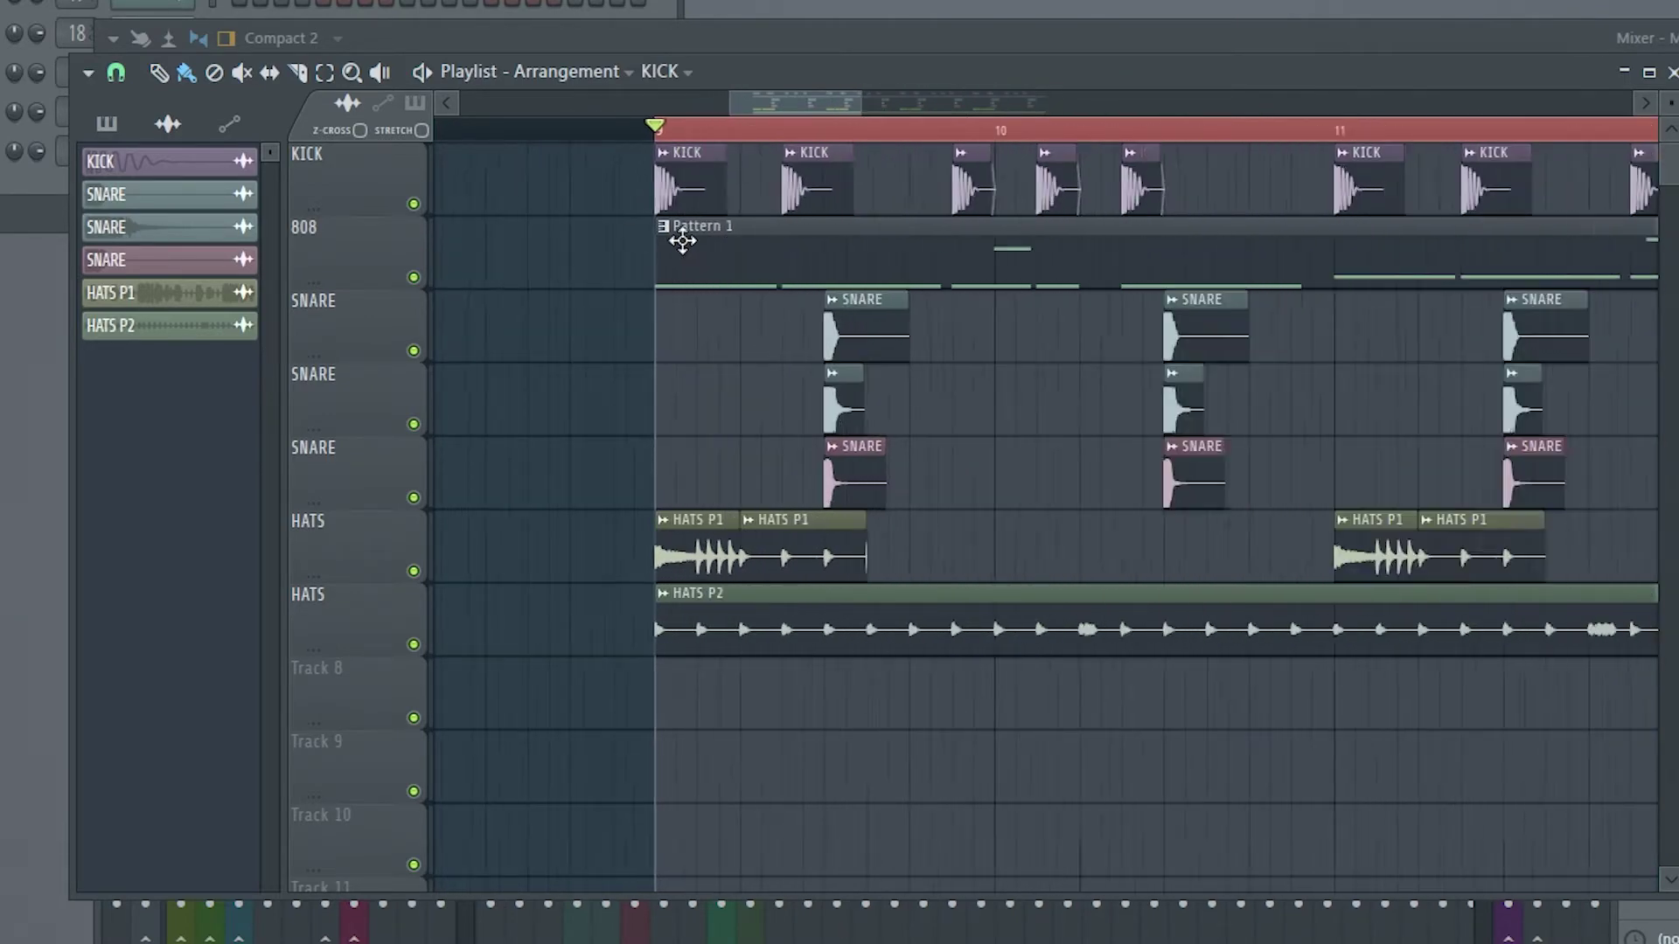
{"action": "scroll", "coordinate": [695, 246], "scroll_direction": "down", "scroll_amount": 2}
{"action": "scroll", "coordinate": [704, 263], "scroll_direction": "up", "scroll_amount": 5}
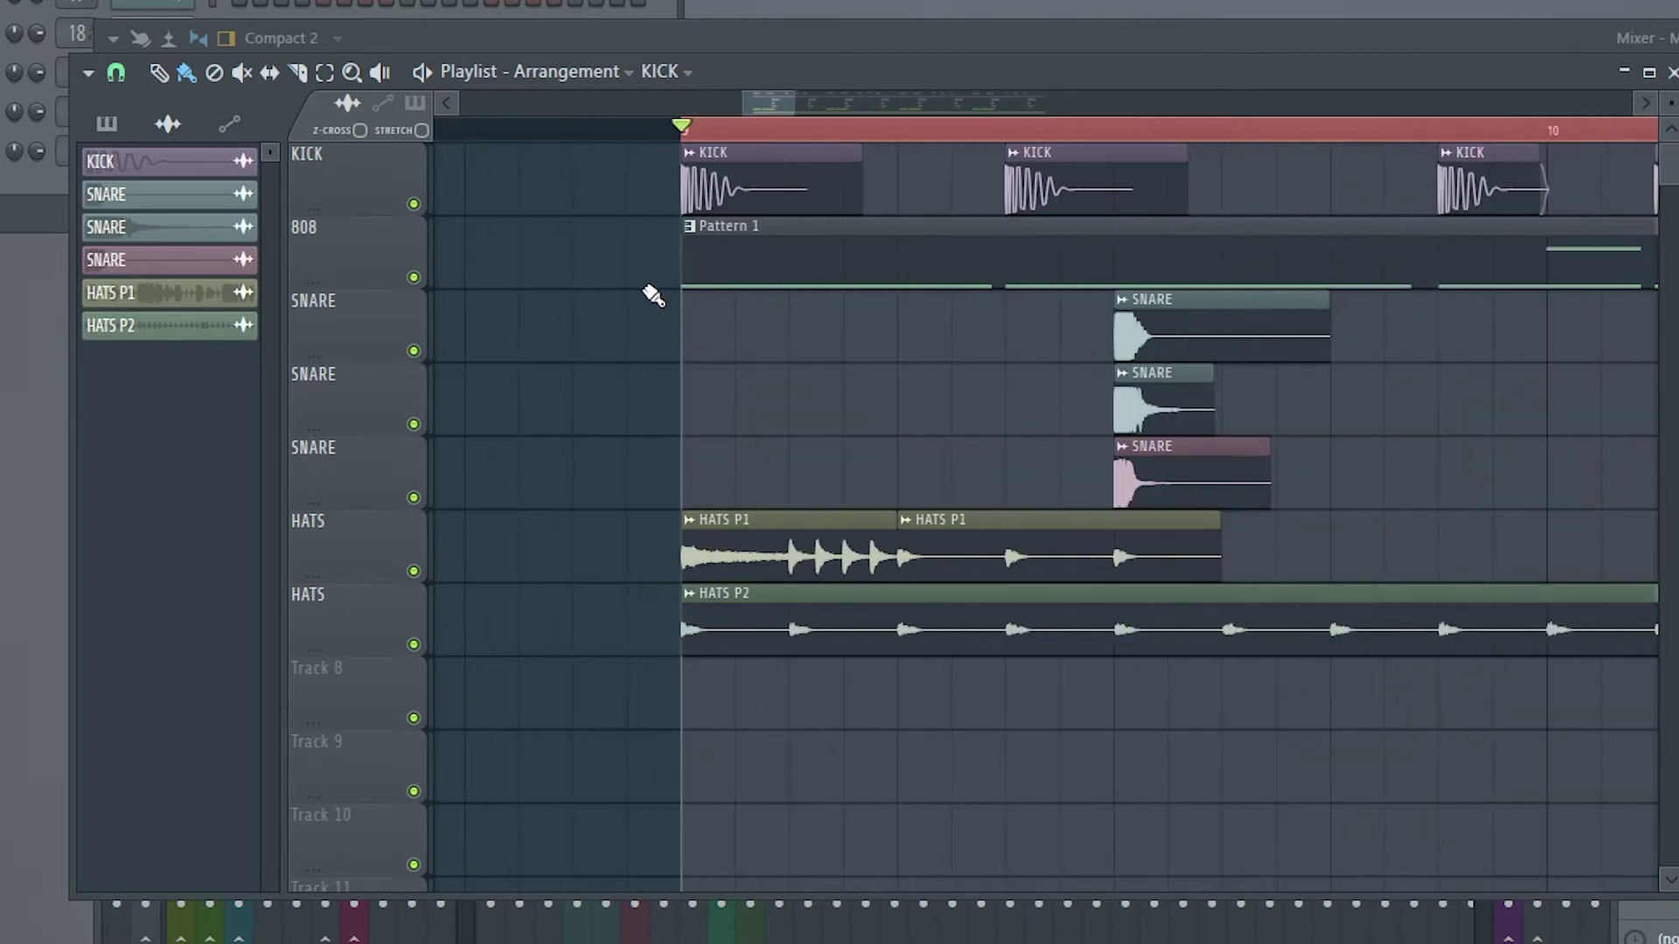
{"action": "scroll", "coordinate": [652, 295], "scroll_direction": "down", "scroll_amount": 5}
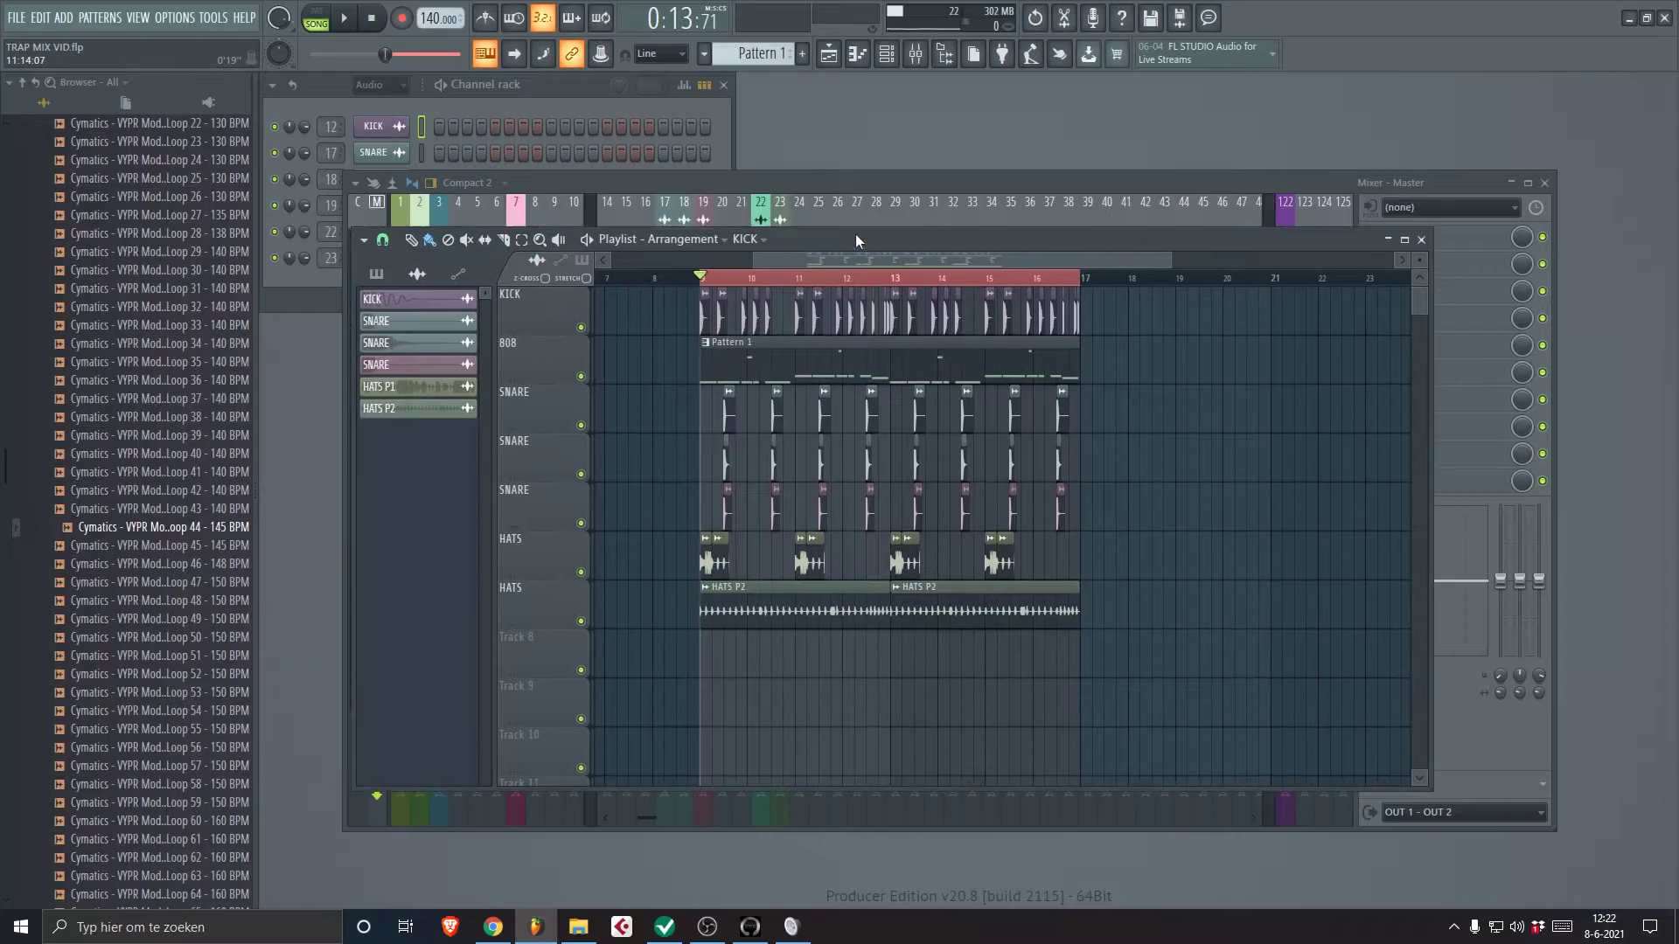
- Inspect the mixer routing of the 808, KICK, KICK-BUS and 808 BUS tracks
{"action": "left_click", "coordinate": [874, 181]}
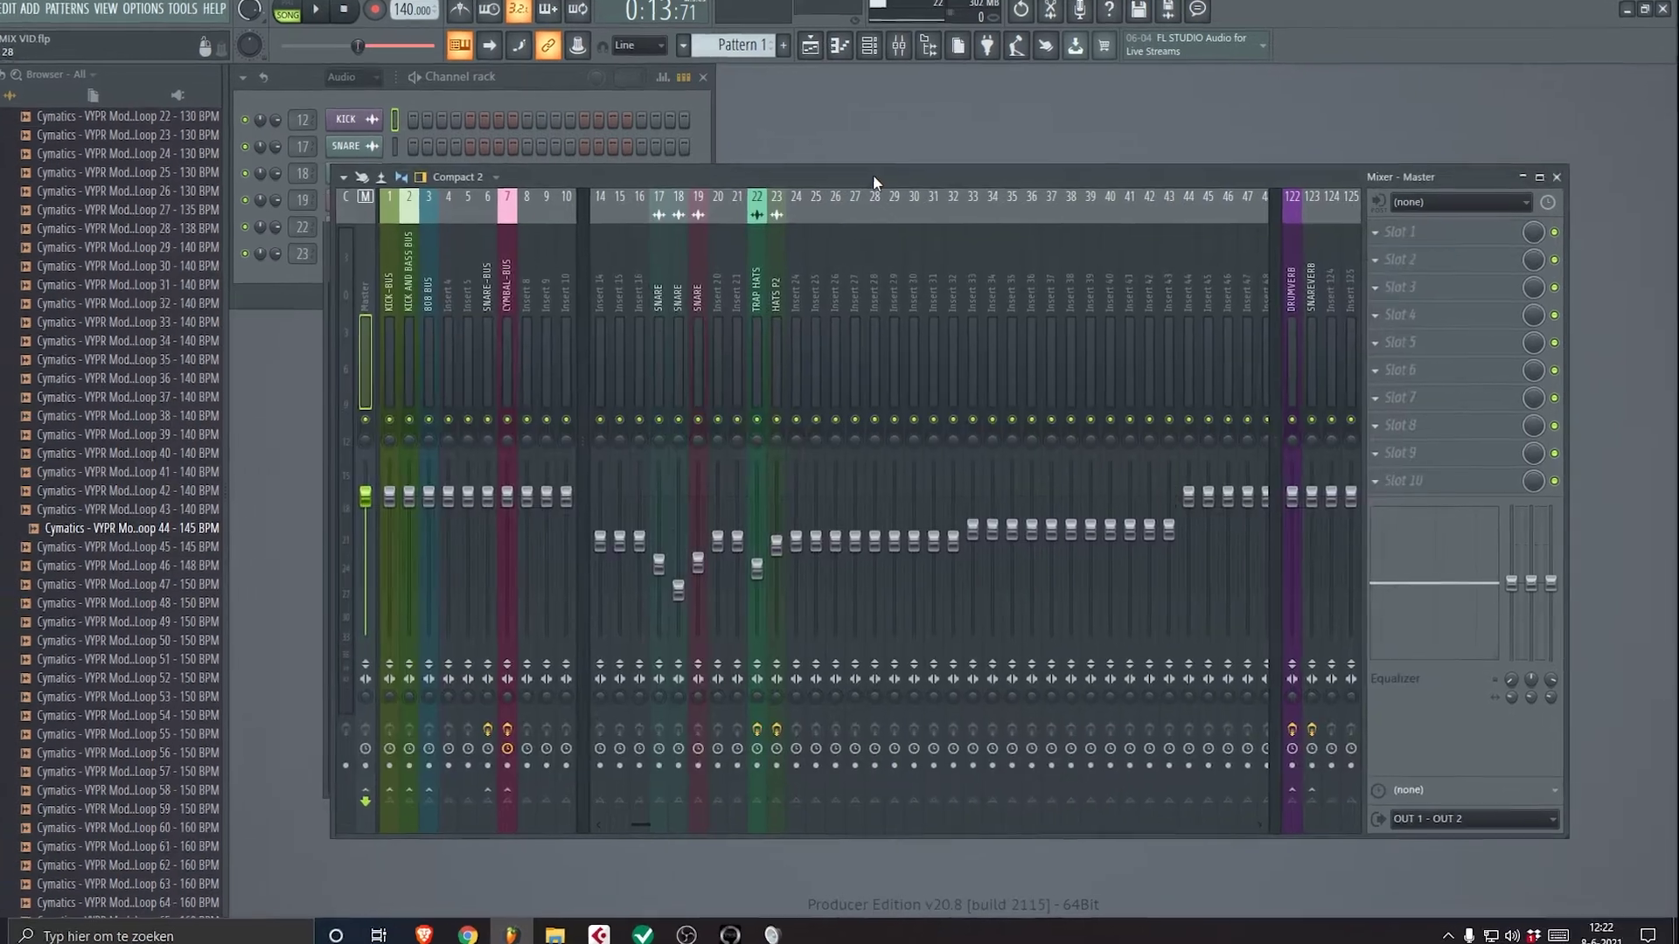
{"action": "left_click", "coordinate": [596, 286]}
{"action": "left_click_drag", "start_coordinate": [420, 254], "coordinate": [340, 259]}
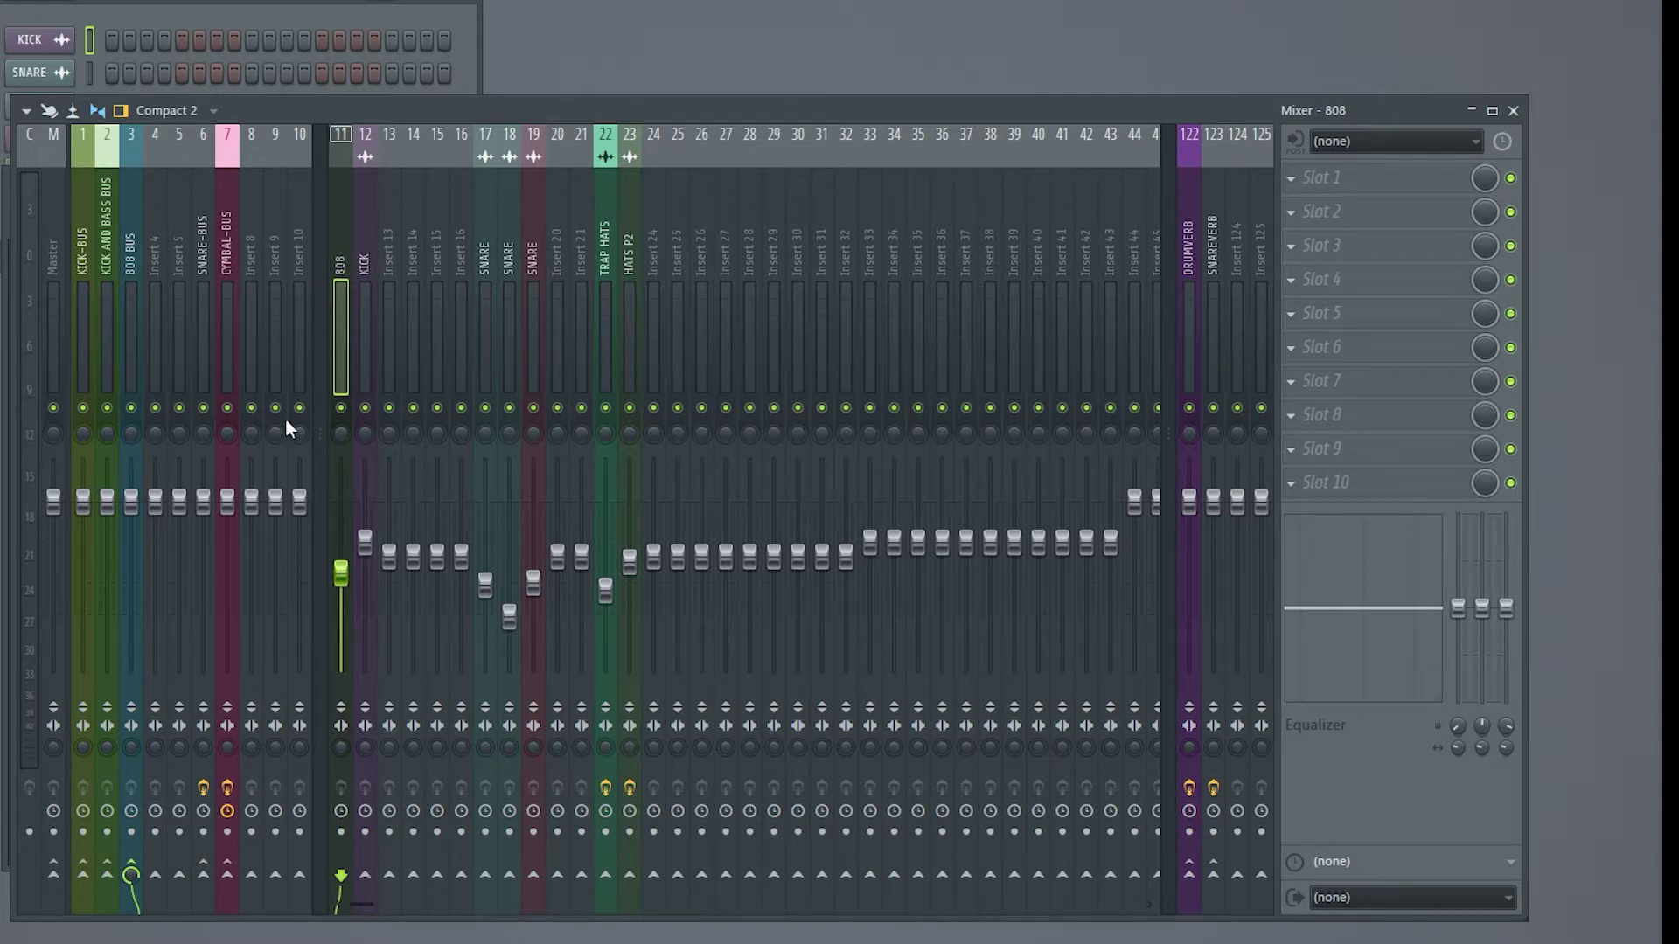
{"action": "left_click", "coordinate": [367, 224]}
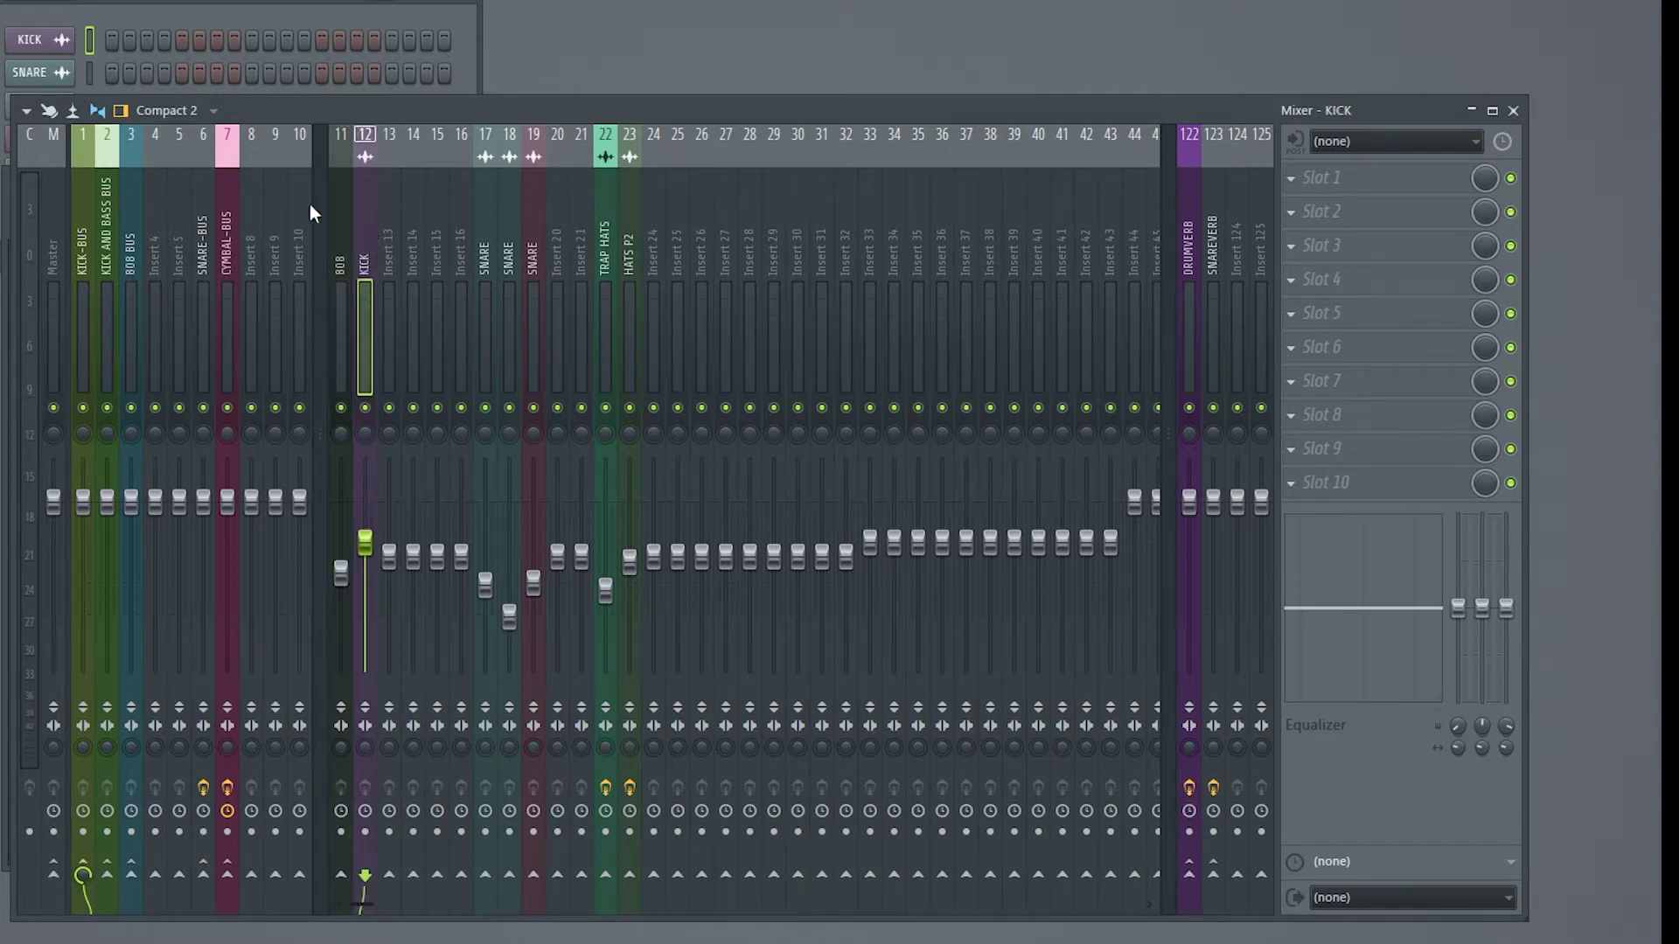
{"action": "left_click", "coordinate": [86, 255]}
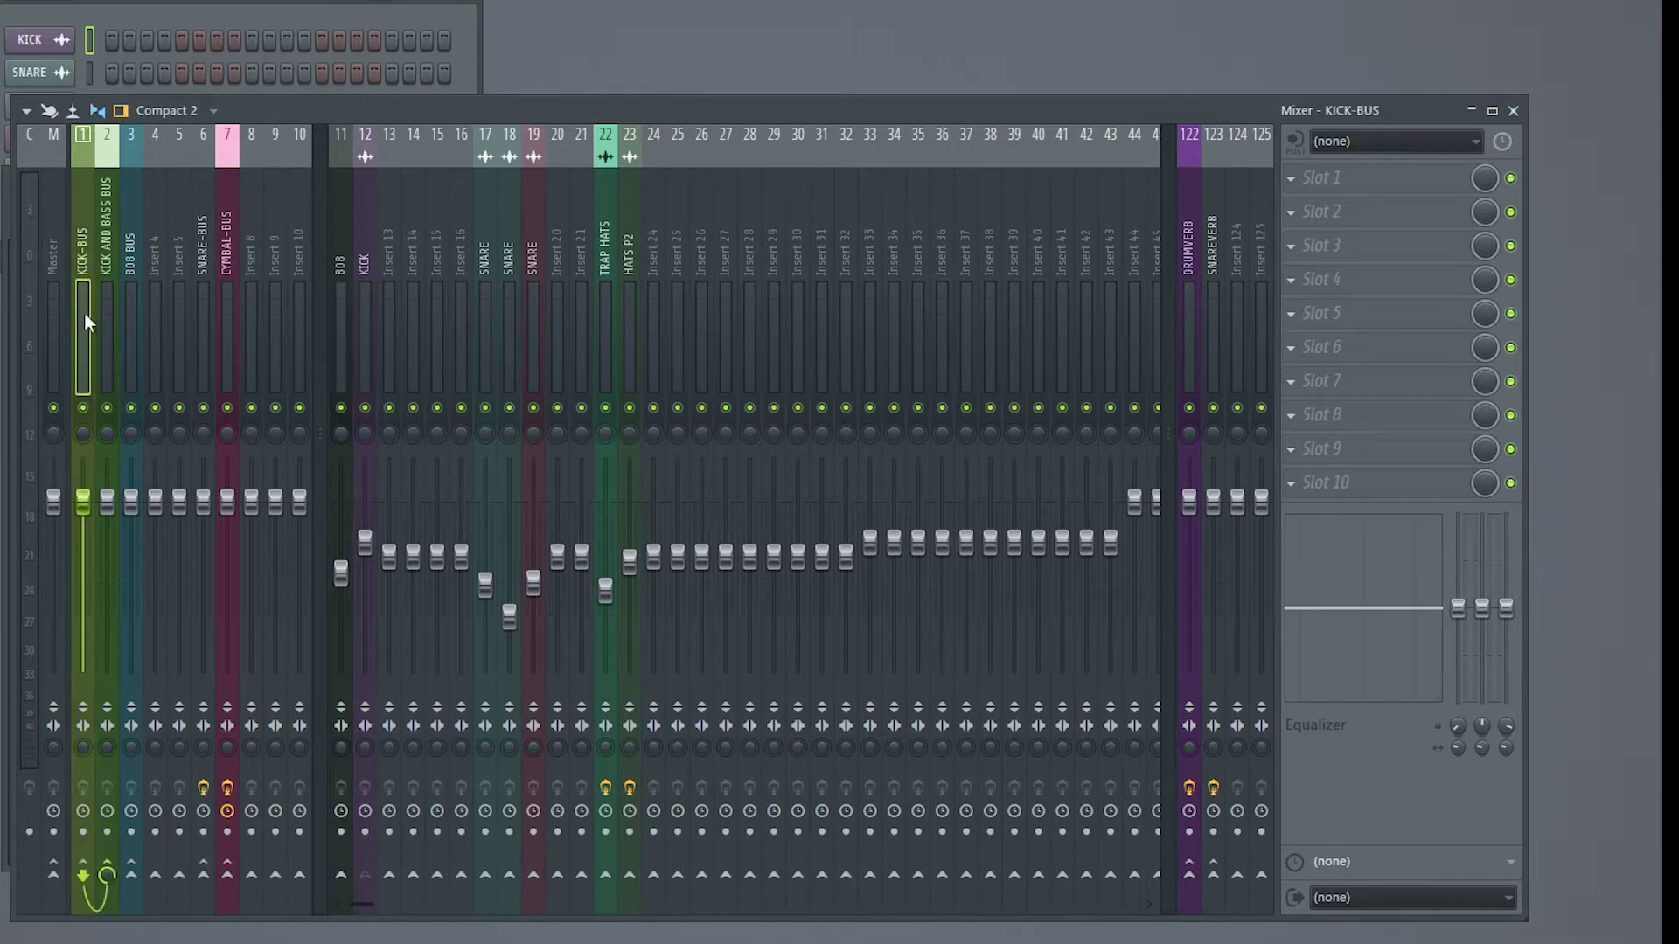
{"action": "left_click", "coordinate": [126, 252]}
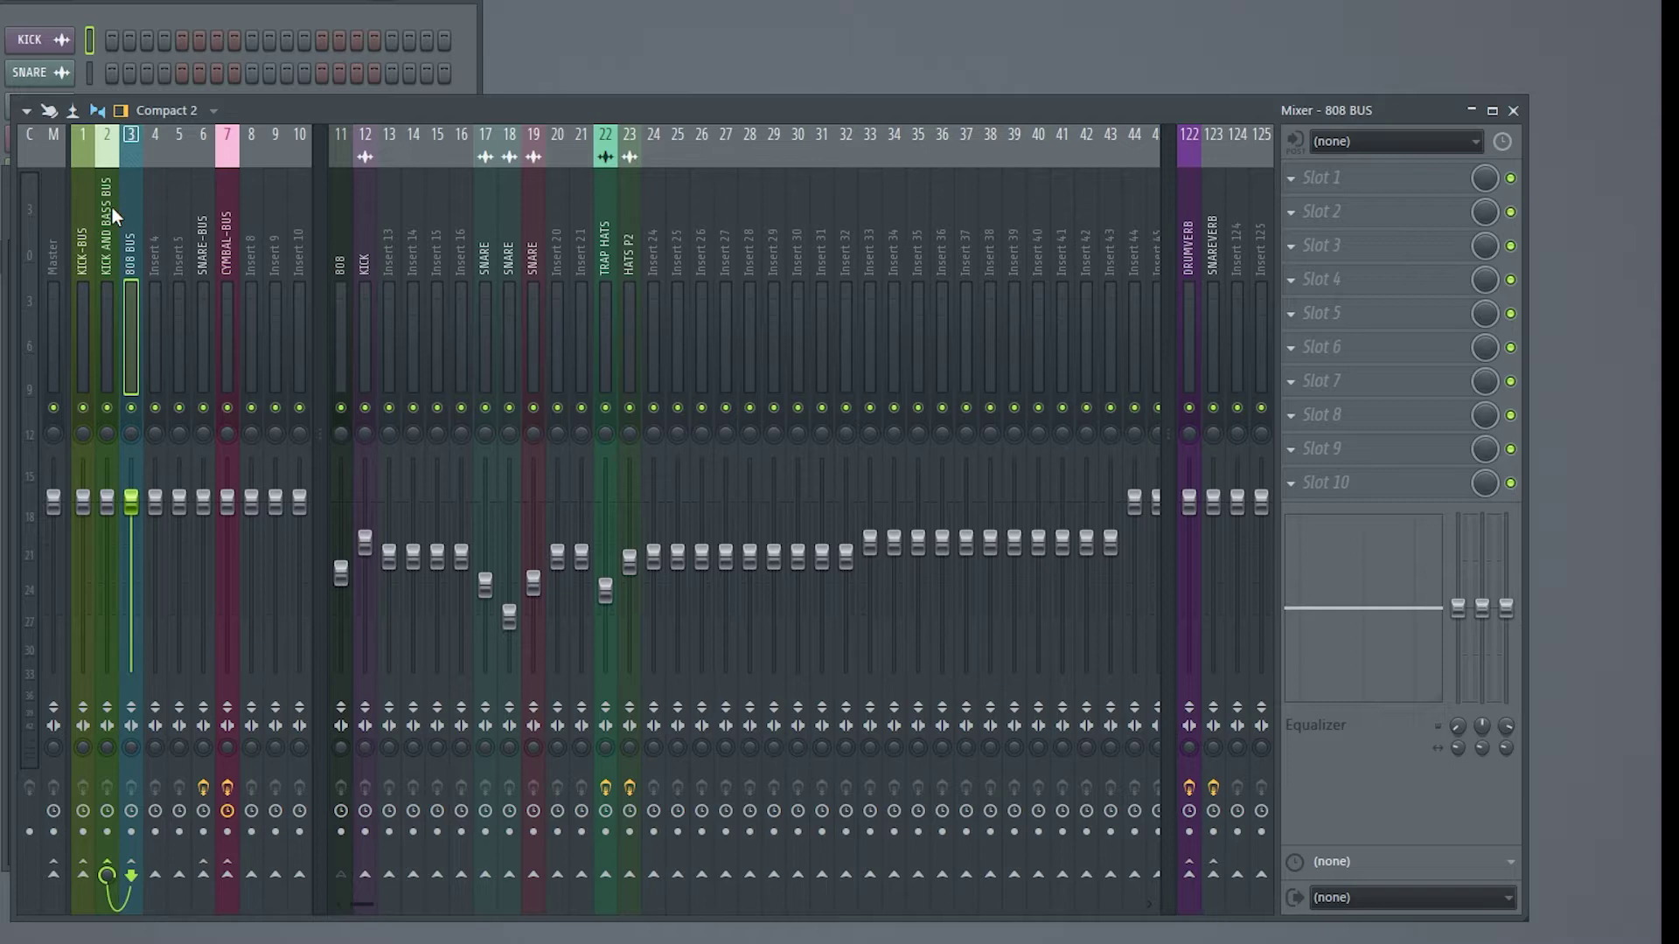
{"action": "left_click_drag", "start_coordinate": [111, 208], "coordinate": [174, 252]}
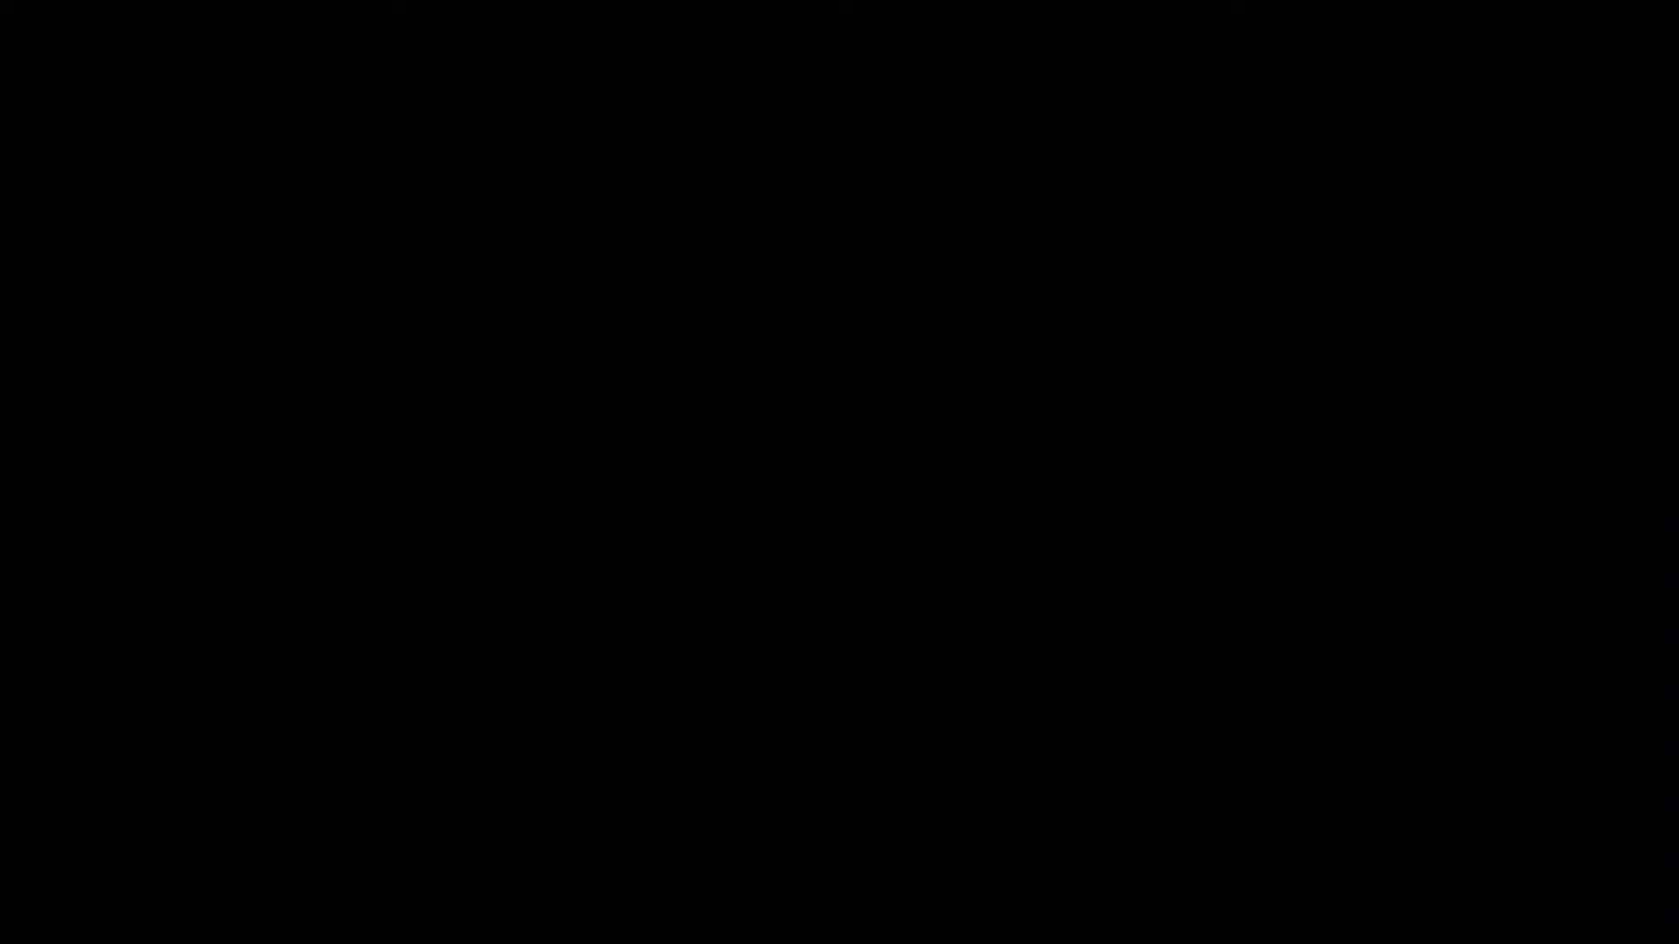
- Sidechain the KICK-BUS mixer track to the 808 BUS track
{"action": "left_click", "coordinate": [145, 245]}
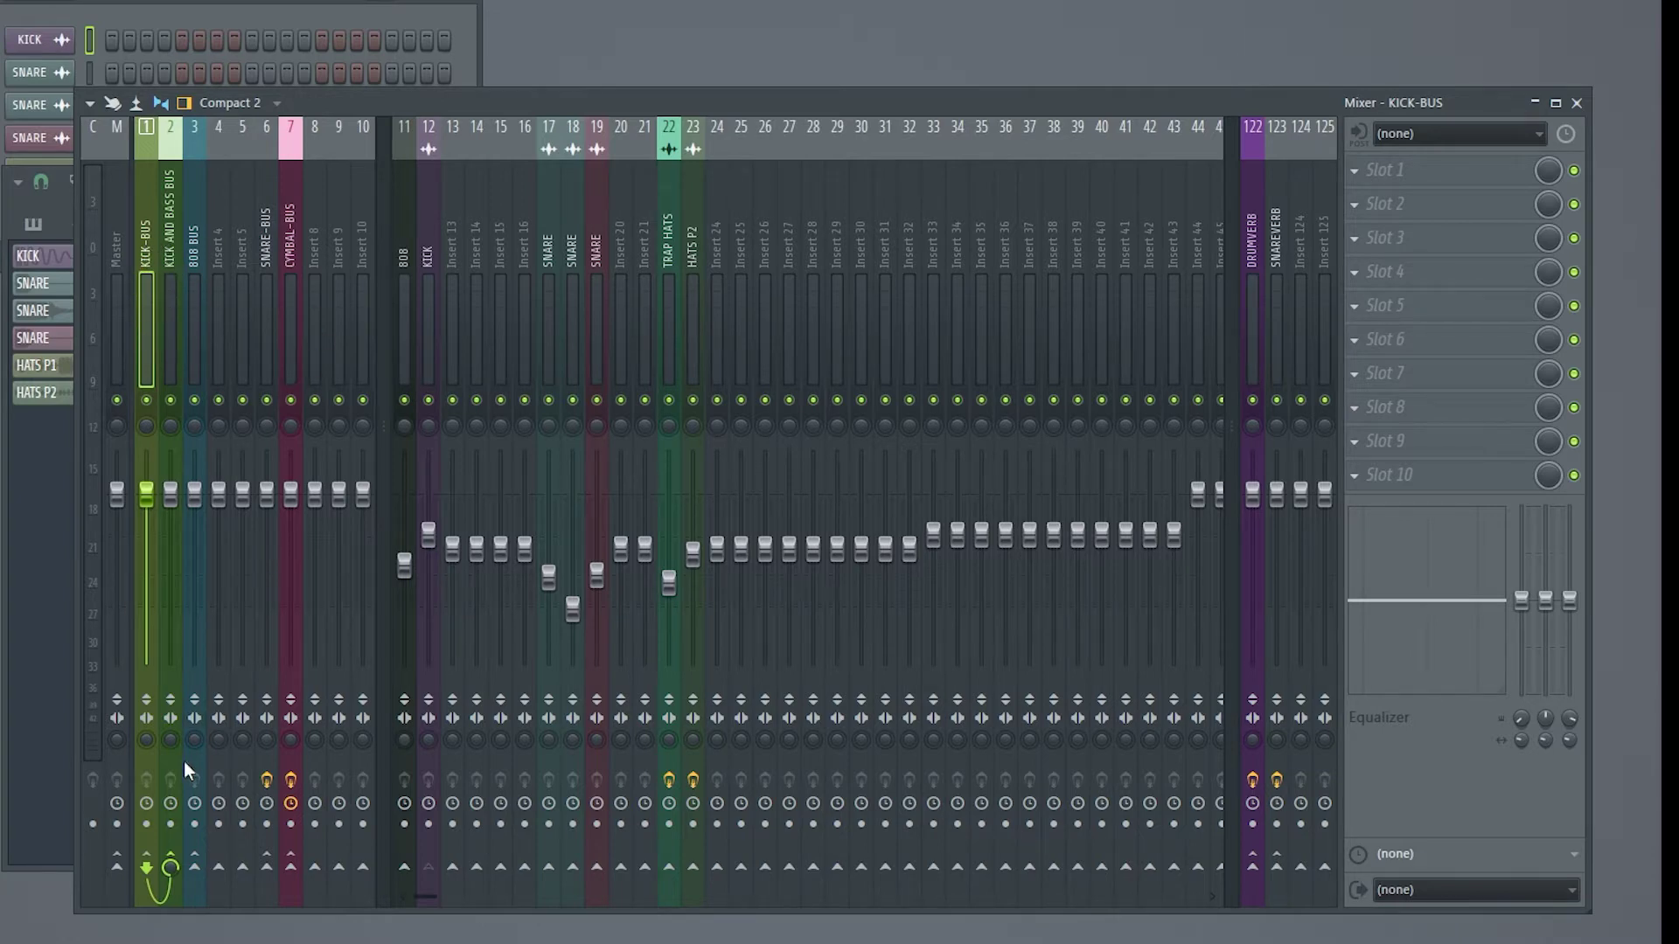
{"action": "right_click", "coordinate": [195, 868]}
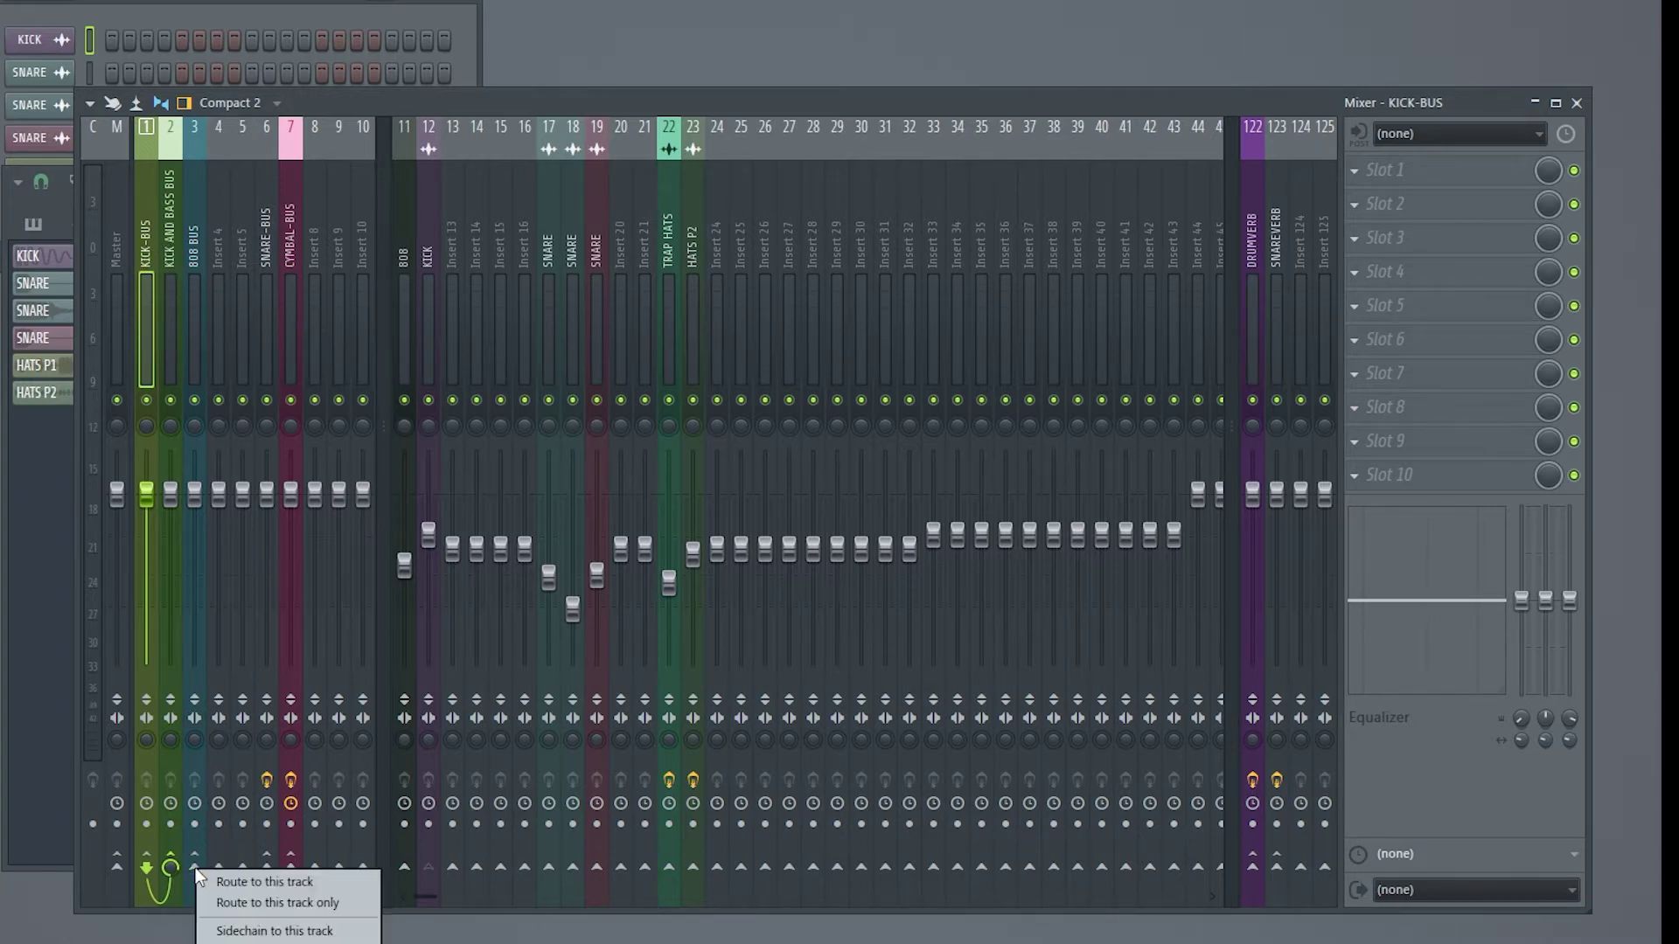
{"action": "left_click", "coordinate": [264, 933]}
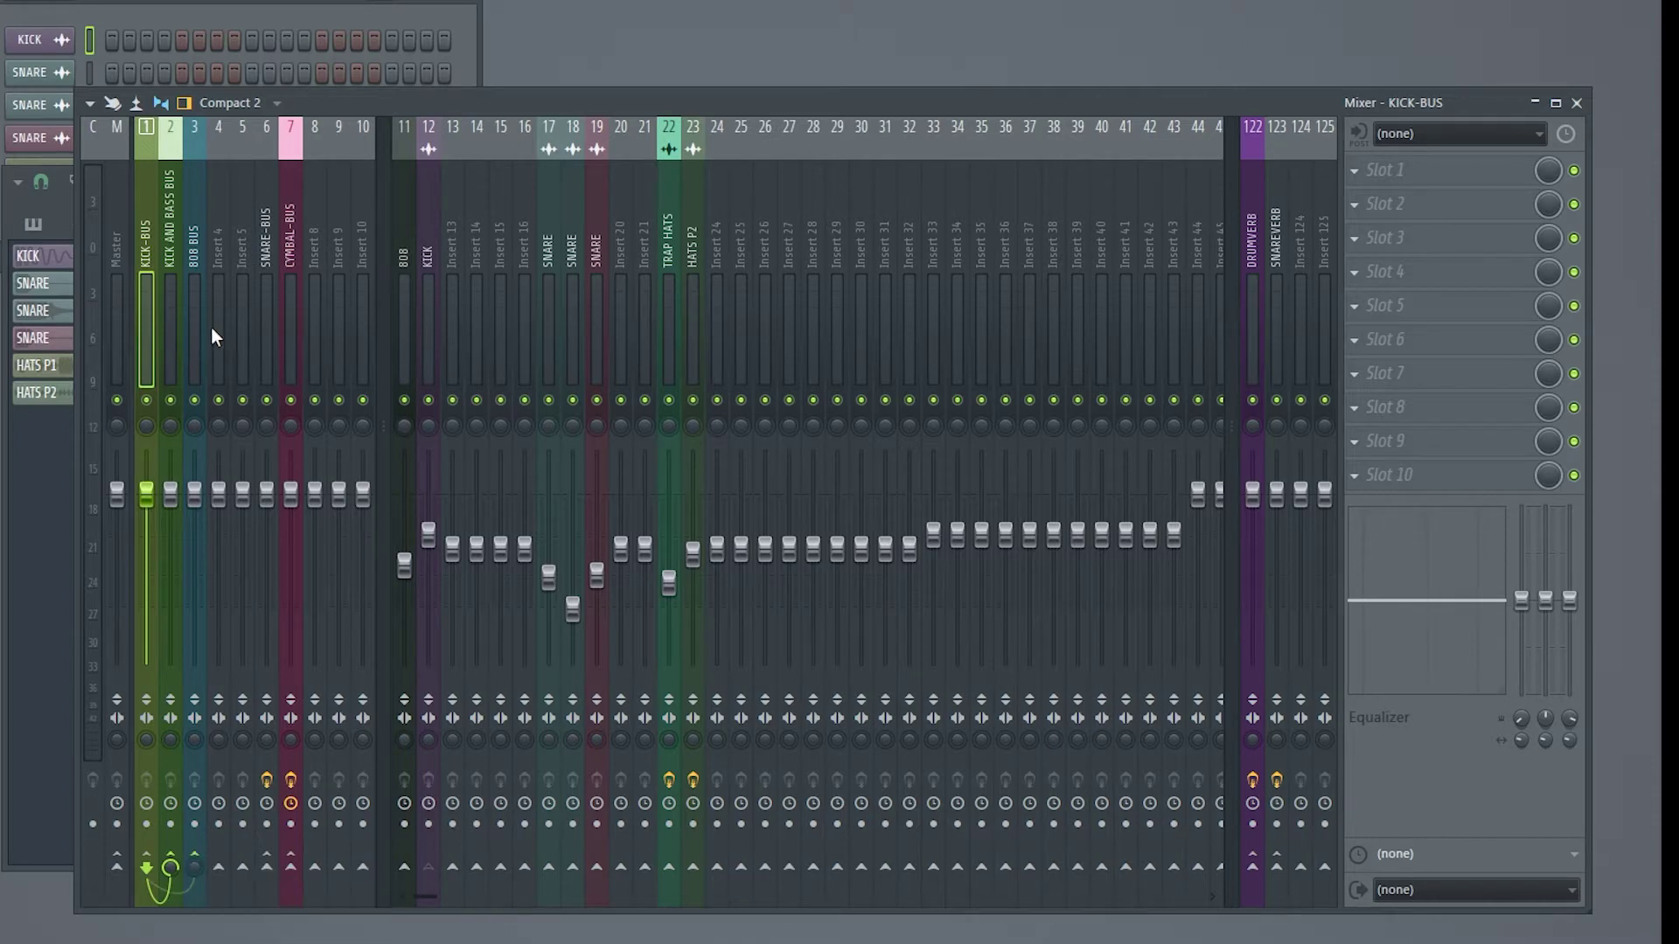
- Load FabFilter Pro-C 2 in effect slot 4 of the 808 BUS and reposition its window
{"action": "left_click", "coordinate": [187, 243]}
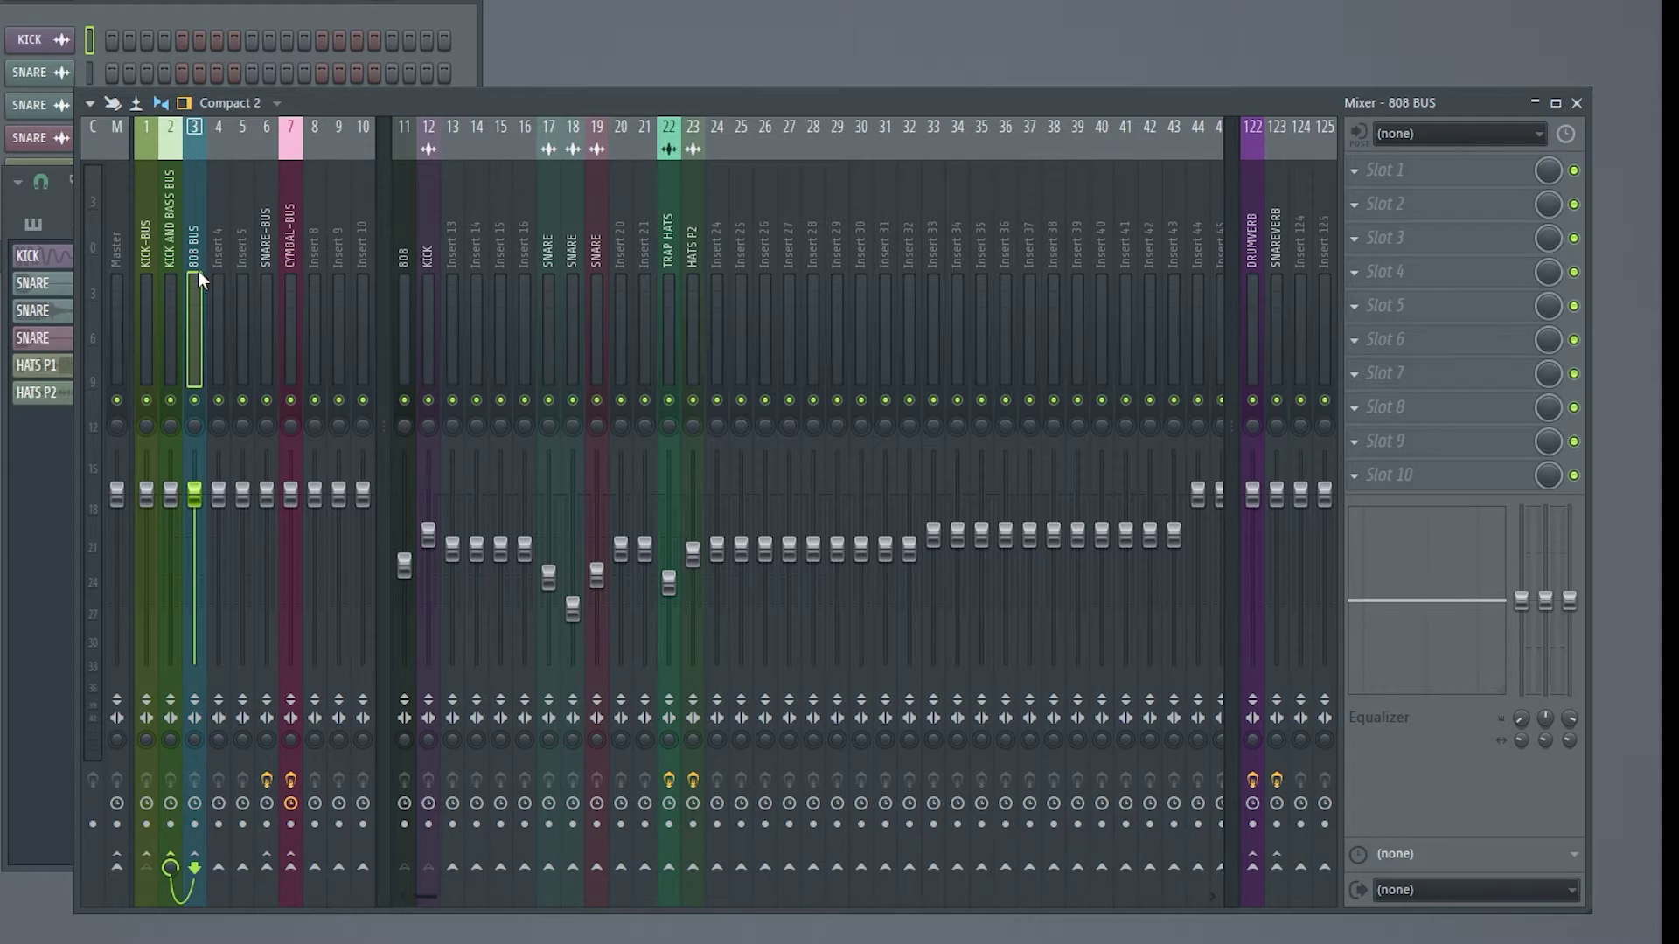
{"action": "left_click", "coordinate": [1412, 269]}
{"action": "left_click", "coordinate": [625, 17]}
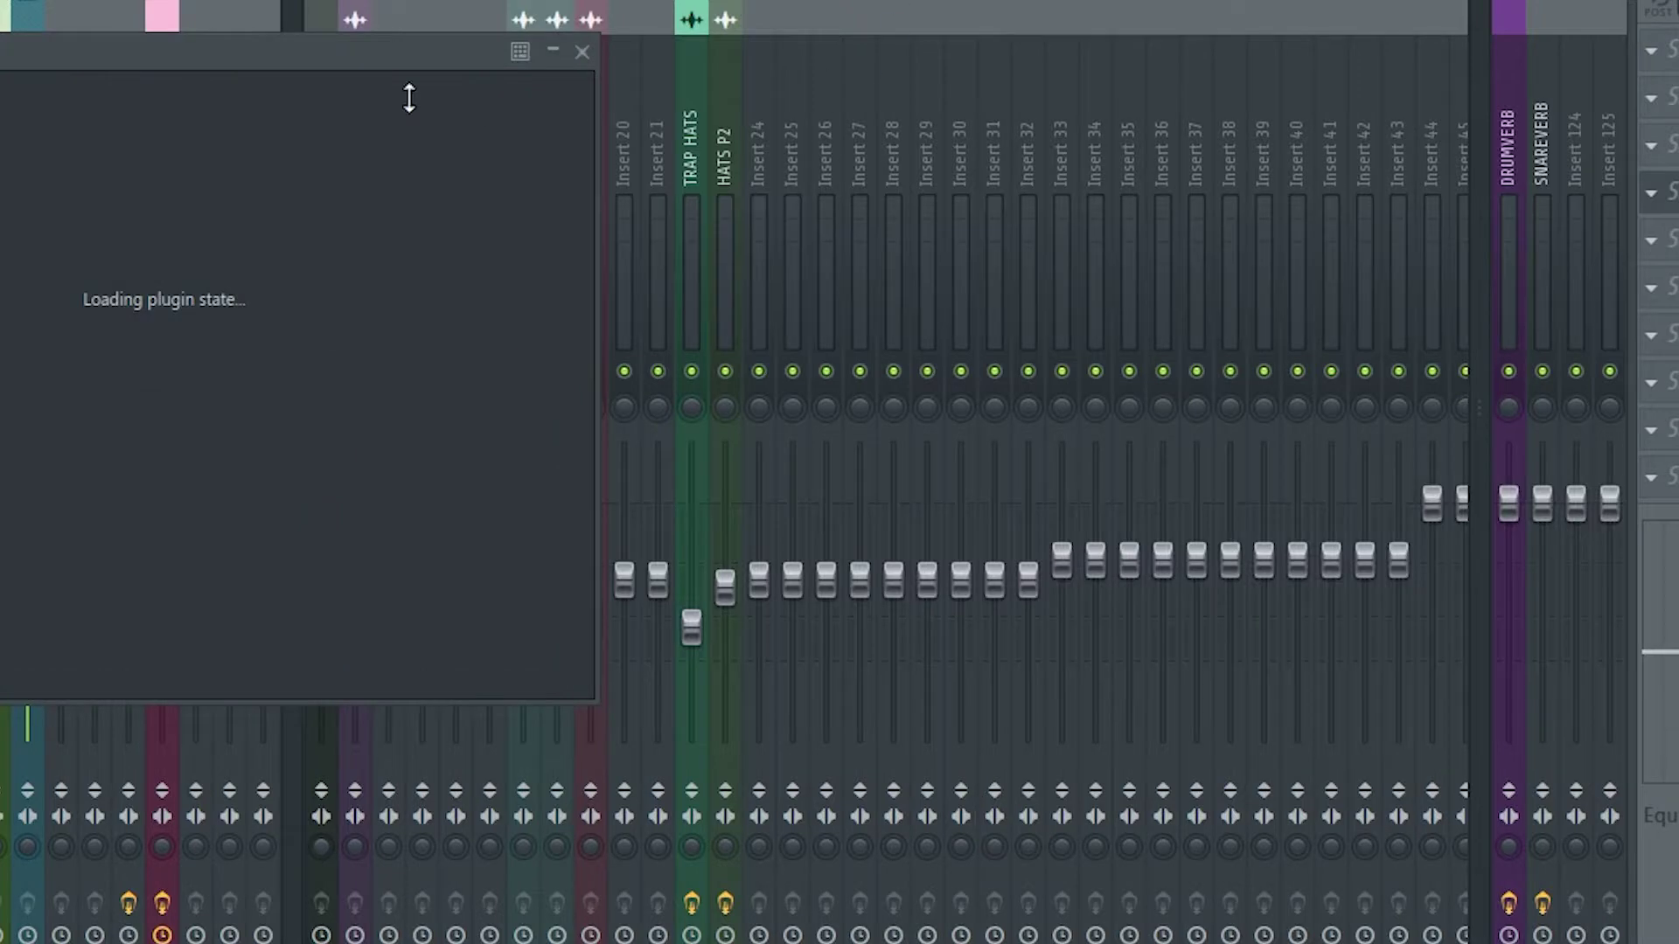
{"action": "left_click_drag", "start_coordinate": [233, 47], "coordinate": [675, 43]}
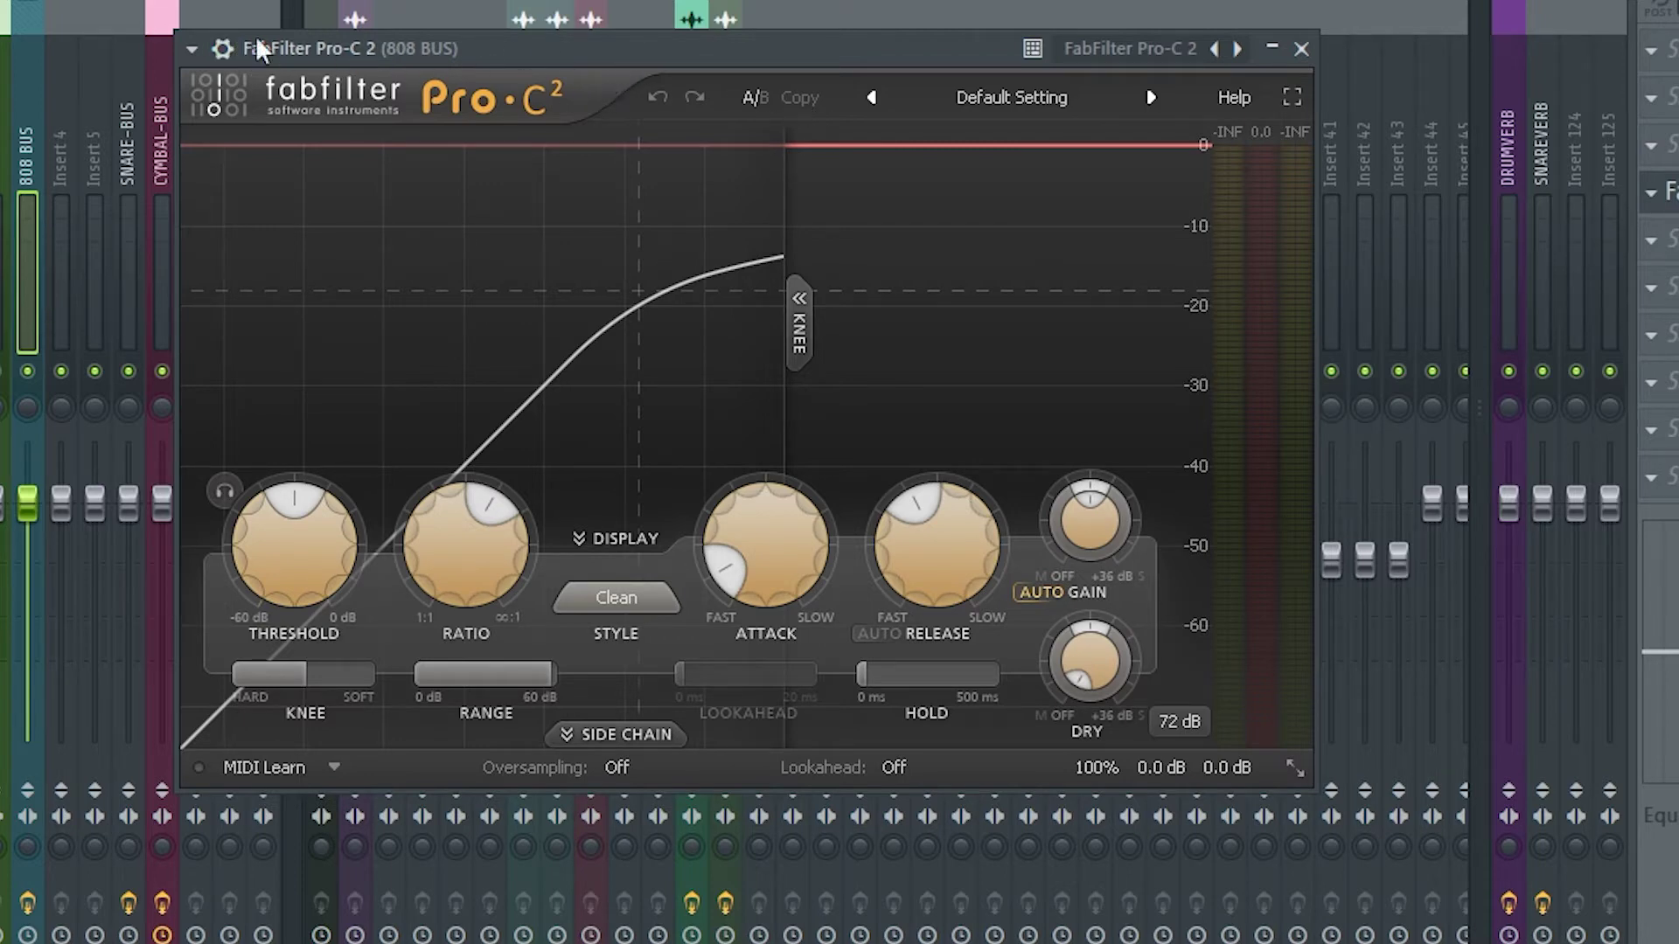
- Assign KICK-BUS to the compressor's Stereo Side Chain input in its processing connections and return to the compressor controls
{"action": "left_click", "coordinate": [223, 51]}
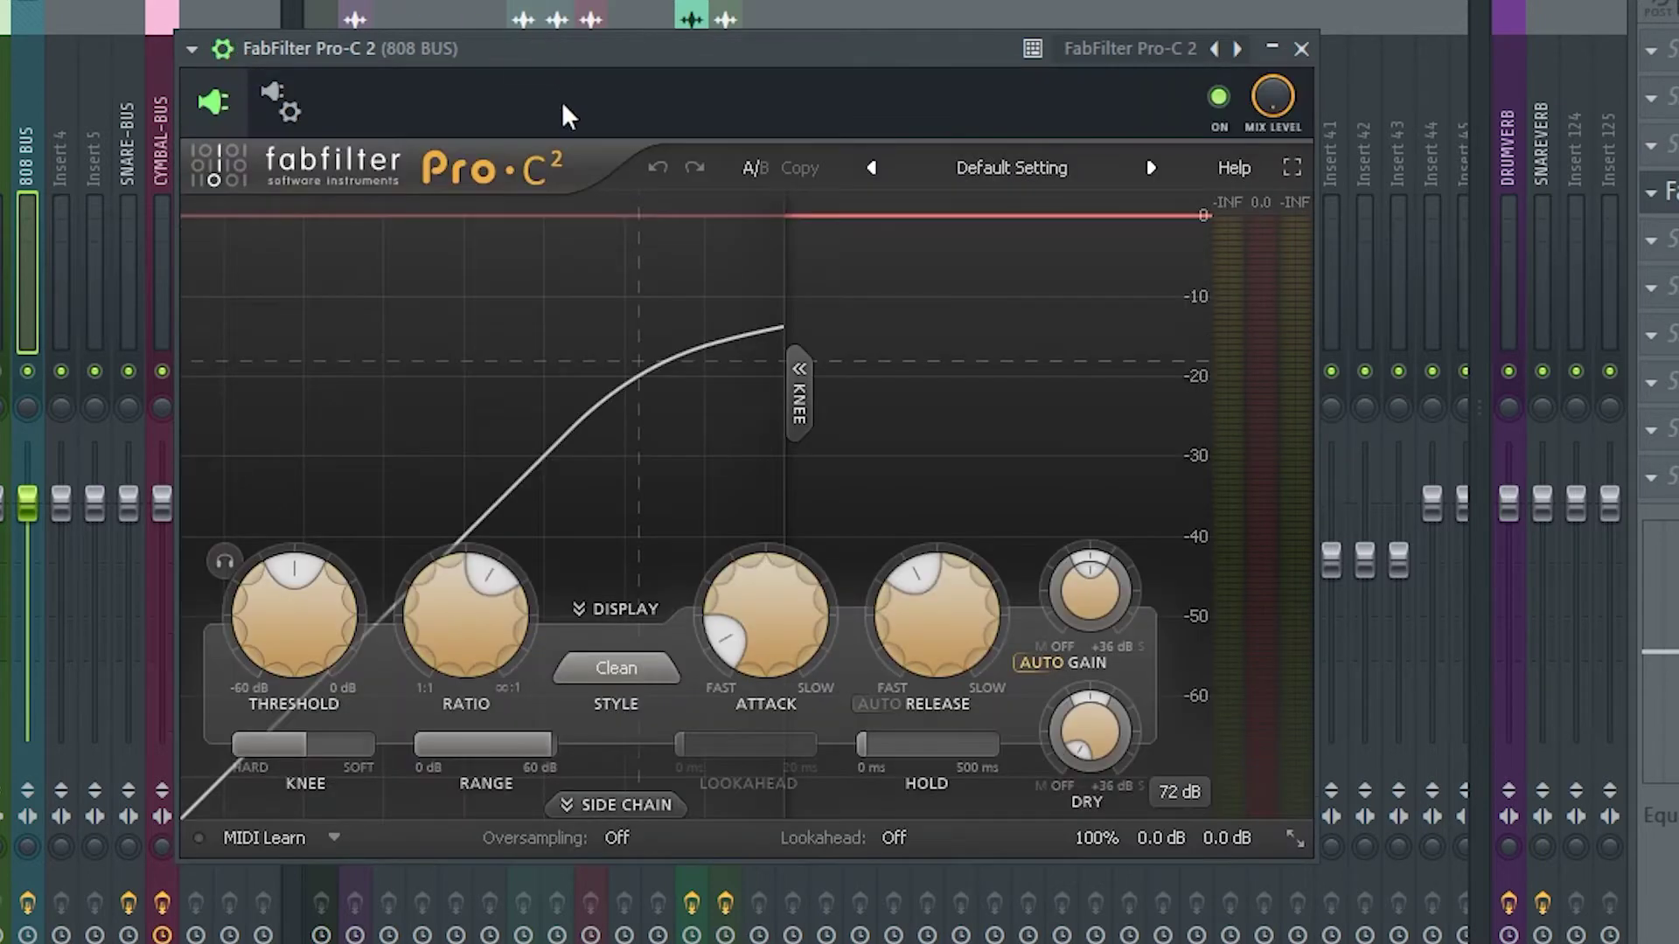
{"action": "left_click", "coordinate": [288, 105]}
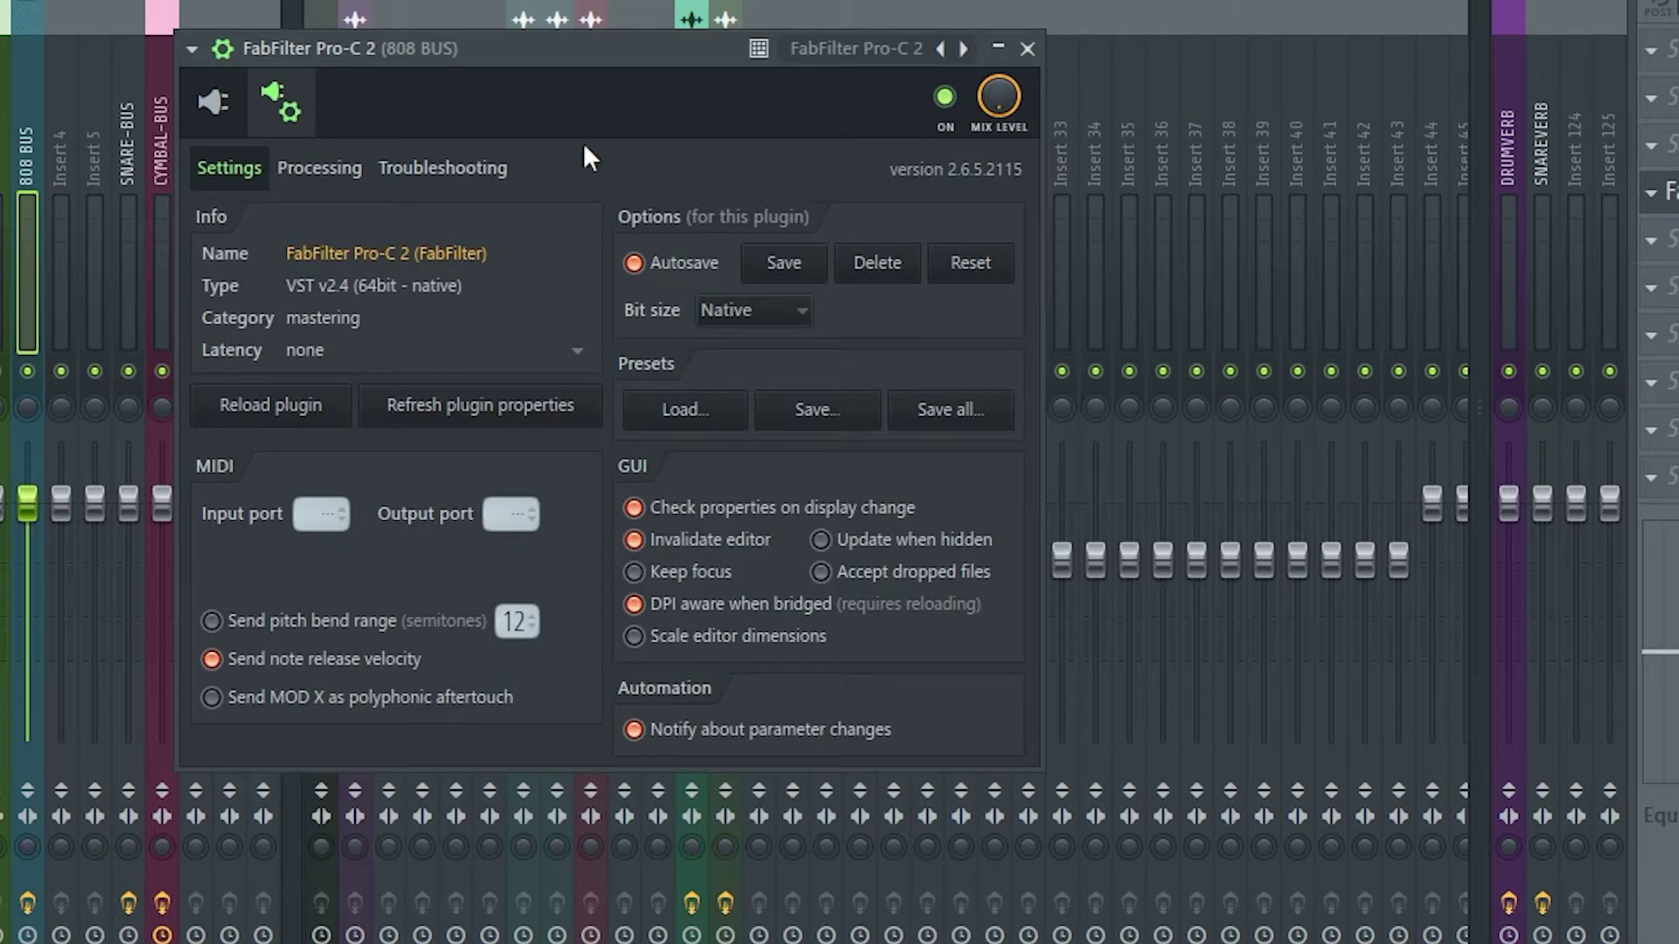
{"action": "left_click", "coordinate": [313, 175]}
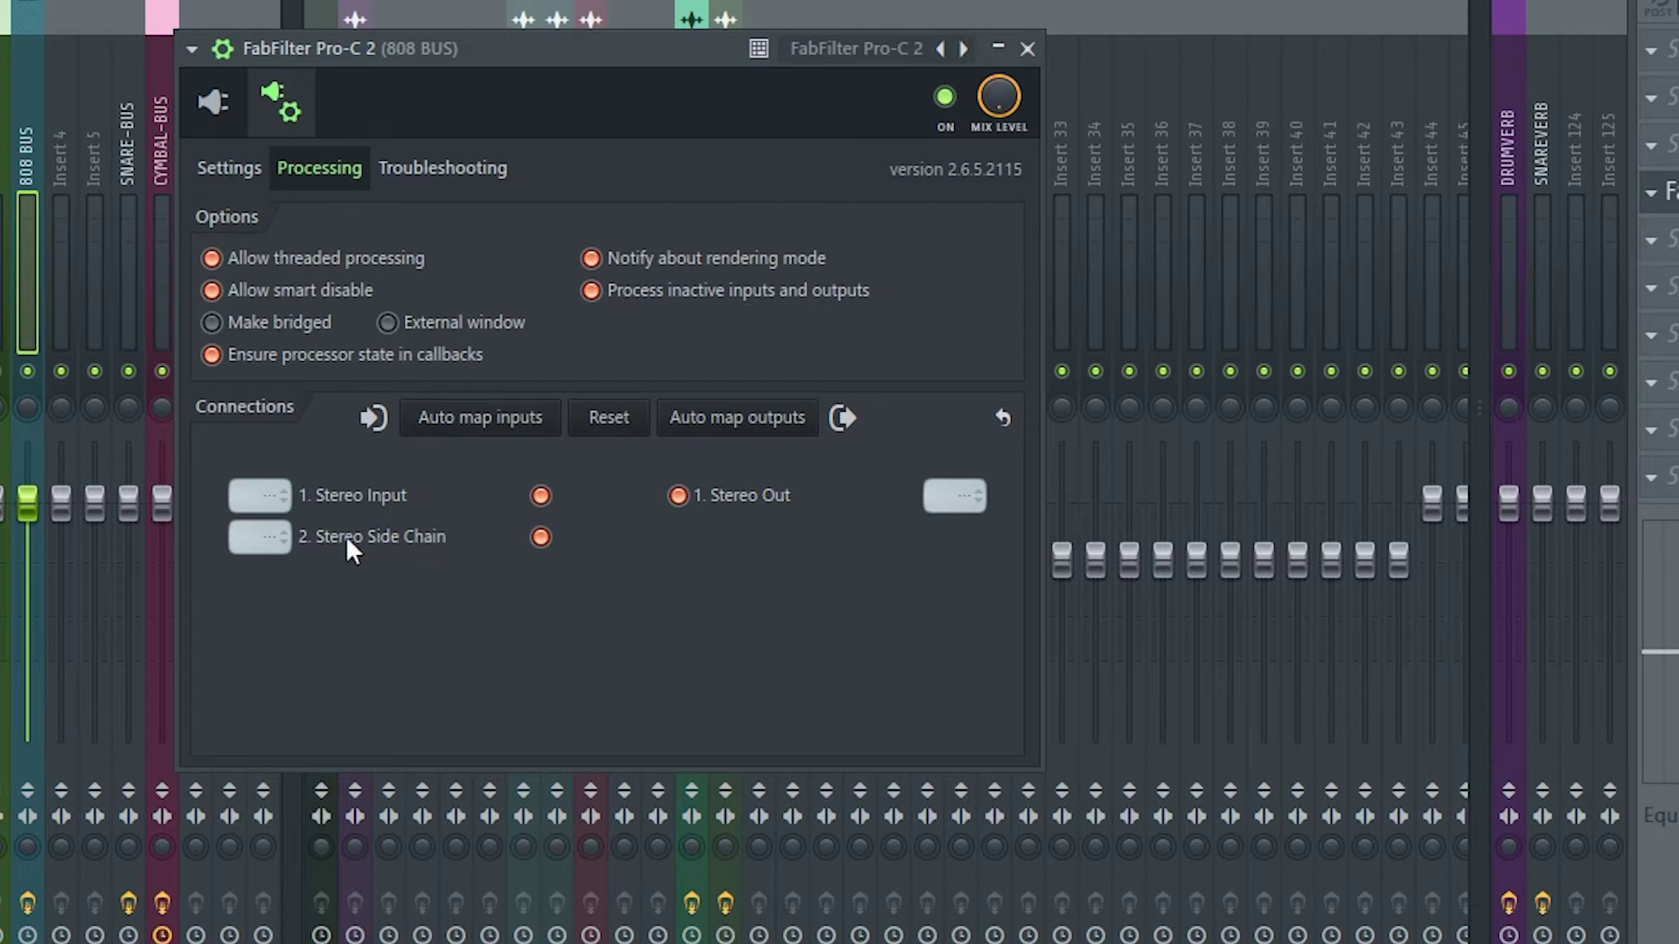
{"action": "left_click", "coordinate": [263, 539]}
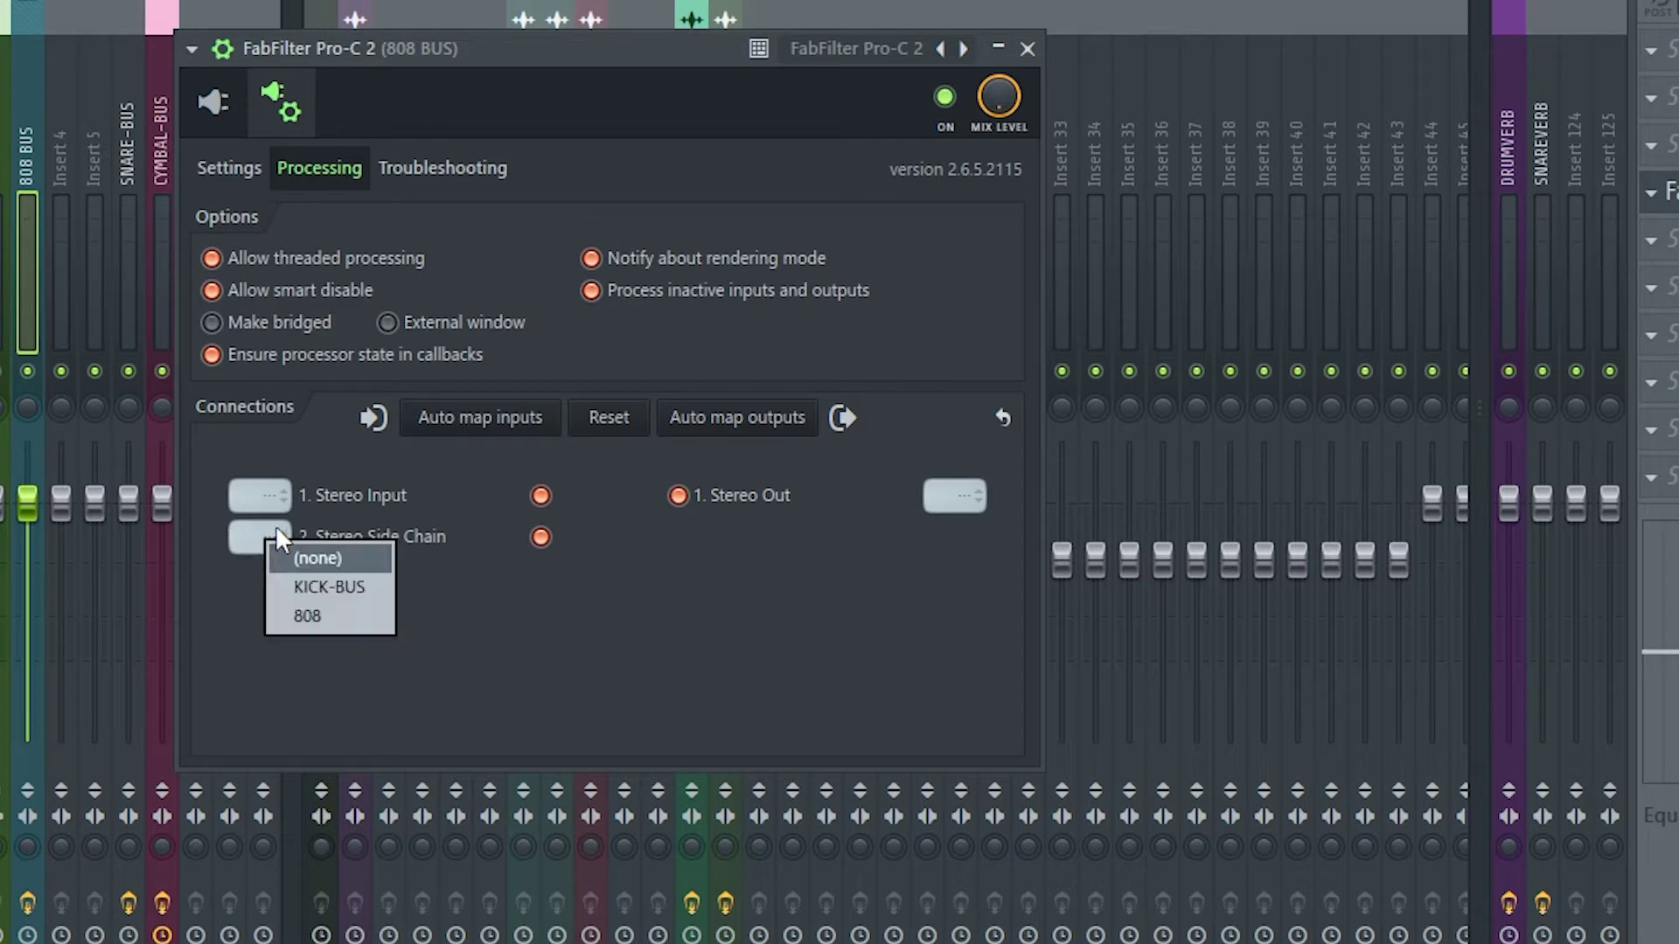
{"action": "left_click", "coordinate": [343, 582]}
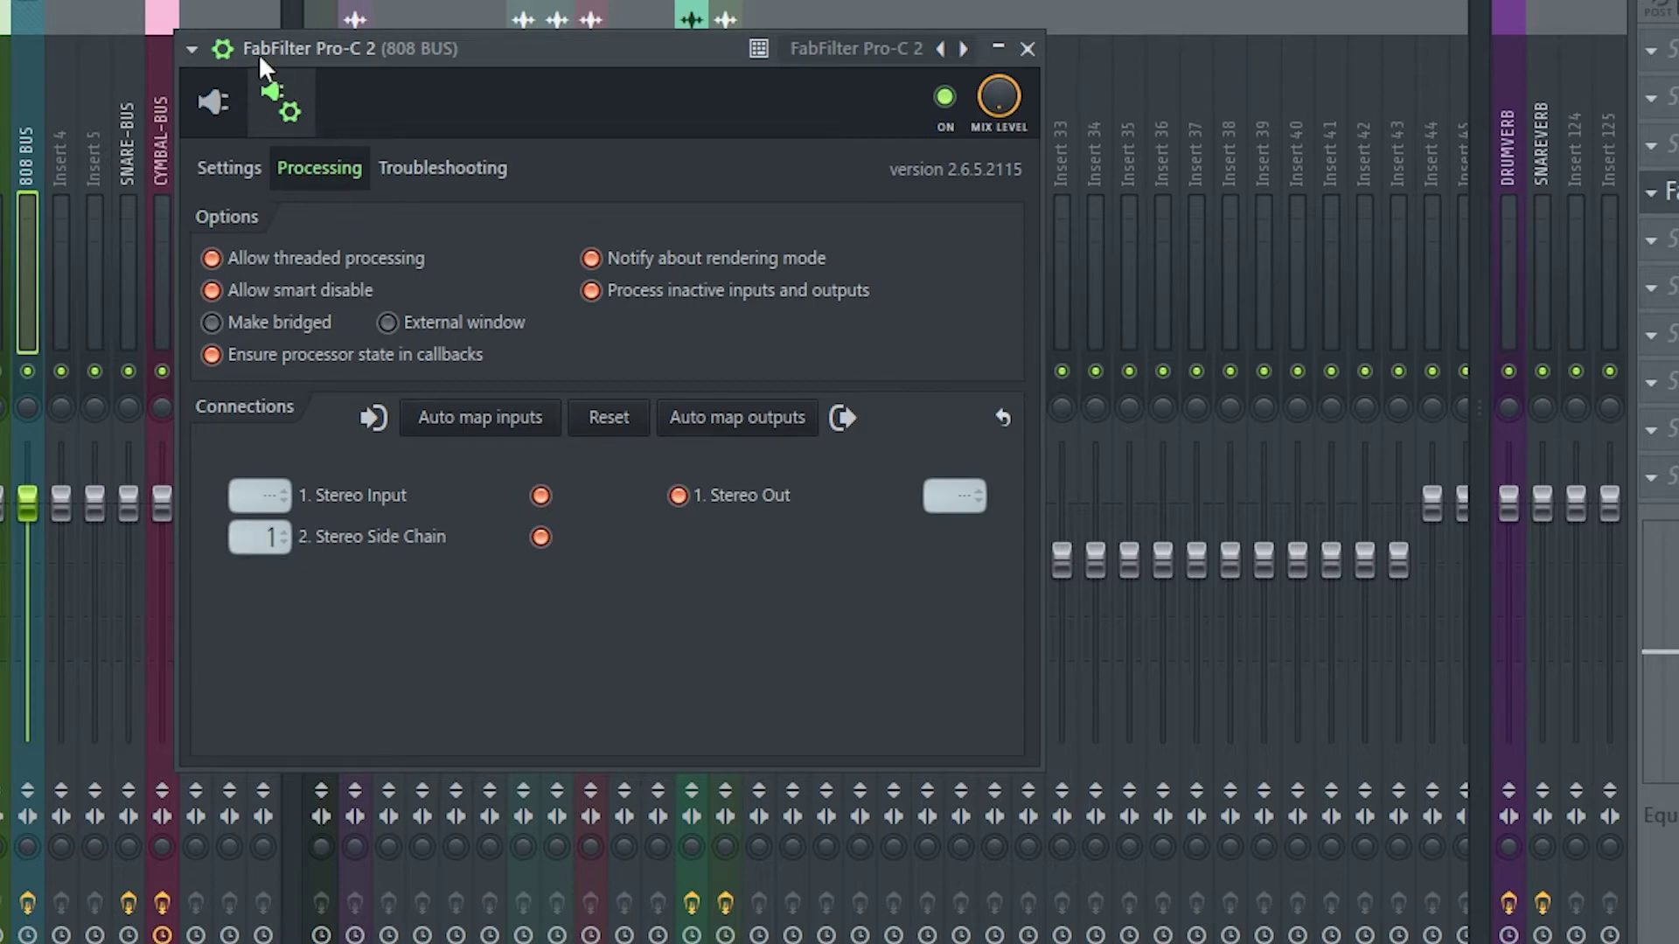
{"action": "left_click", "coordinate": [223, 49]}
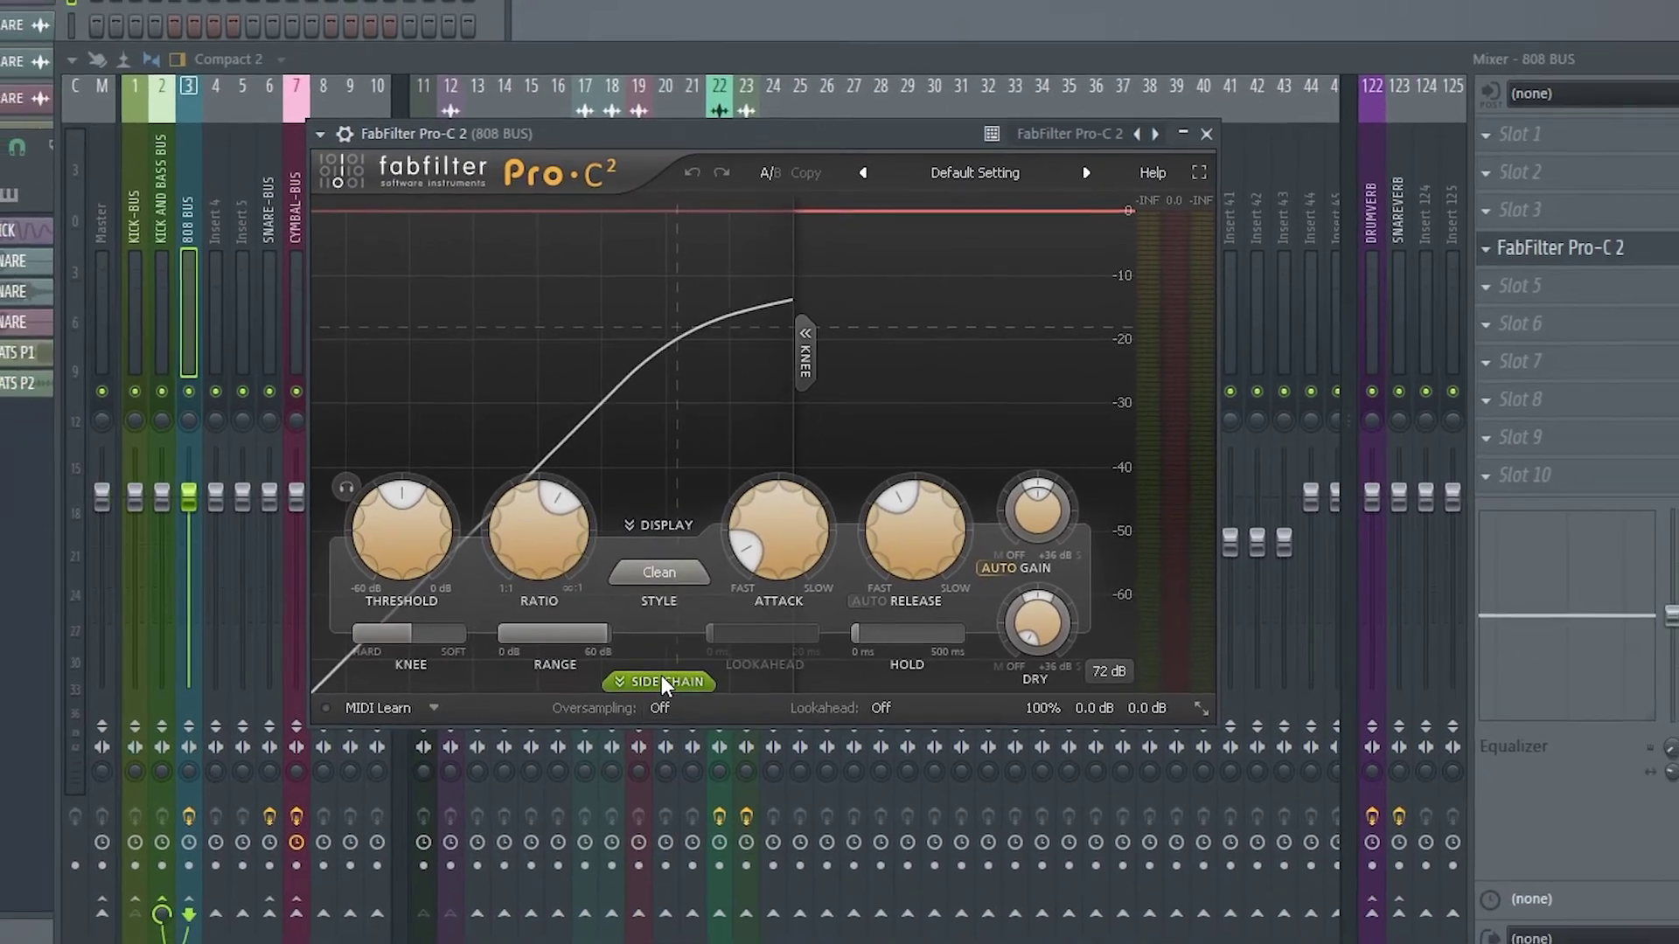
- Expand the compressor's side chain section, switch its source to external, and turn off auto gain
{"action": "left_click", "coordinate": [658, 702]}
{"action": "left_click_drag", "start_coordinate": [743, 145], "coordinate": [682, 26]}
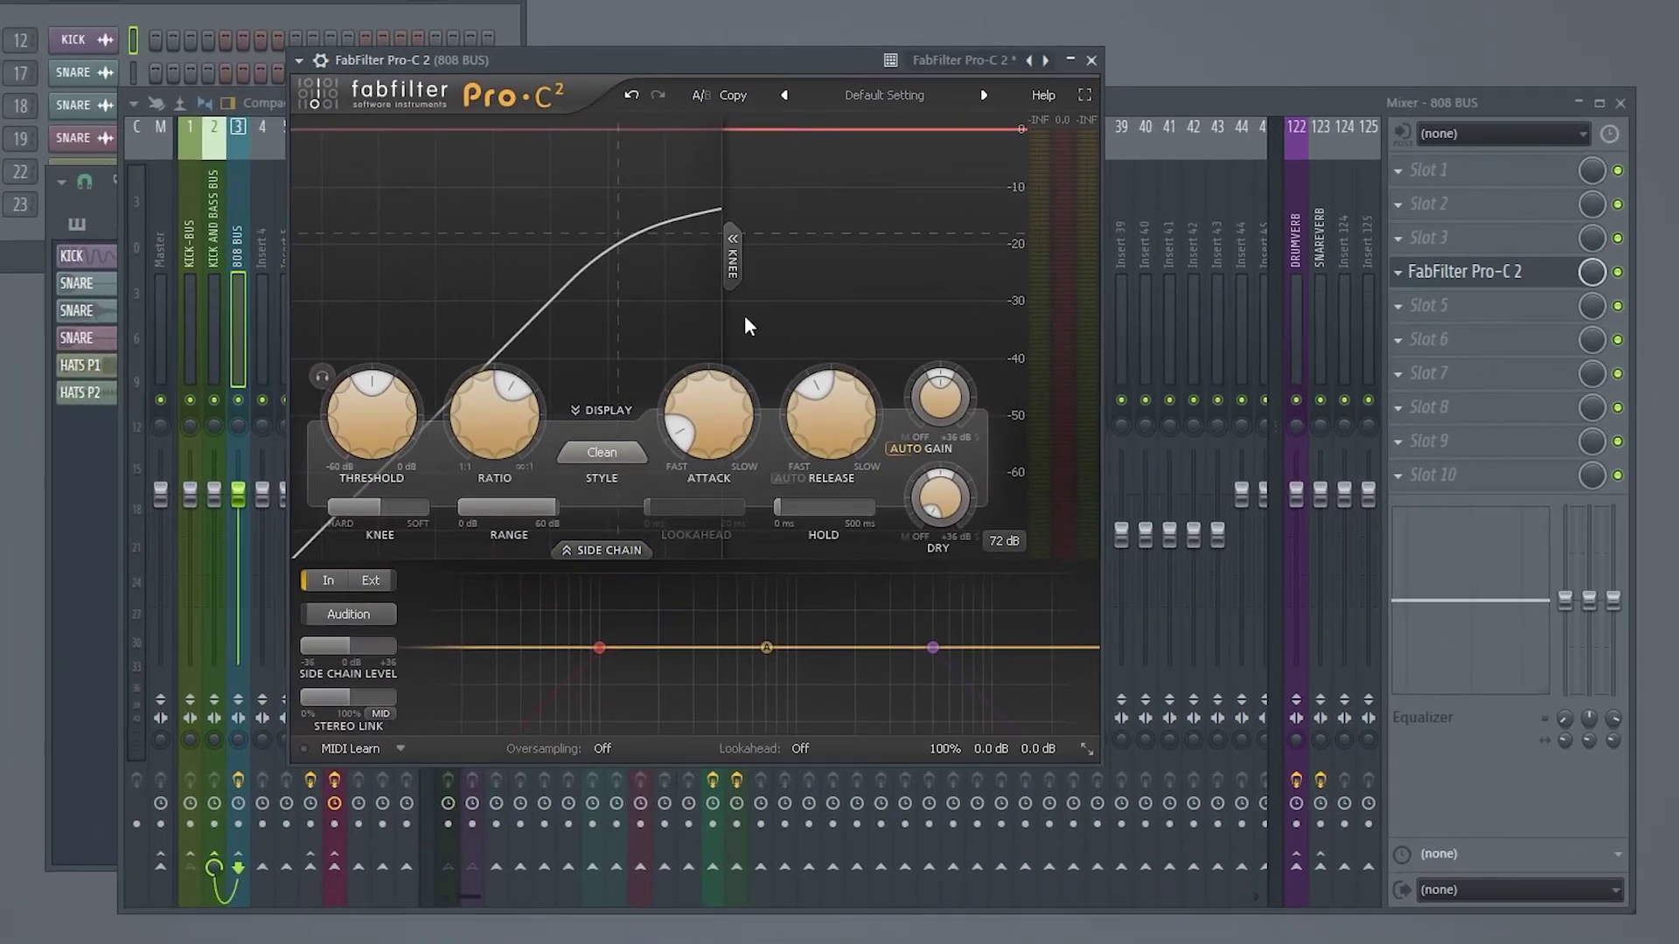
{"action": "left_click", "coordinate": [372, 581]}
{"action": "left_click_drag", "start_coordinate": [711, 70], "coordinate": [699, 98]}
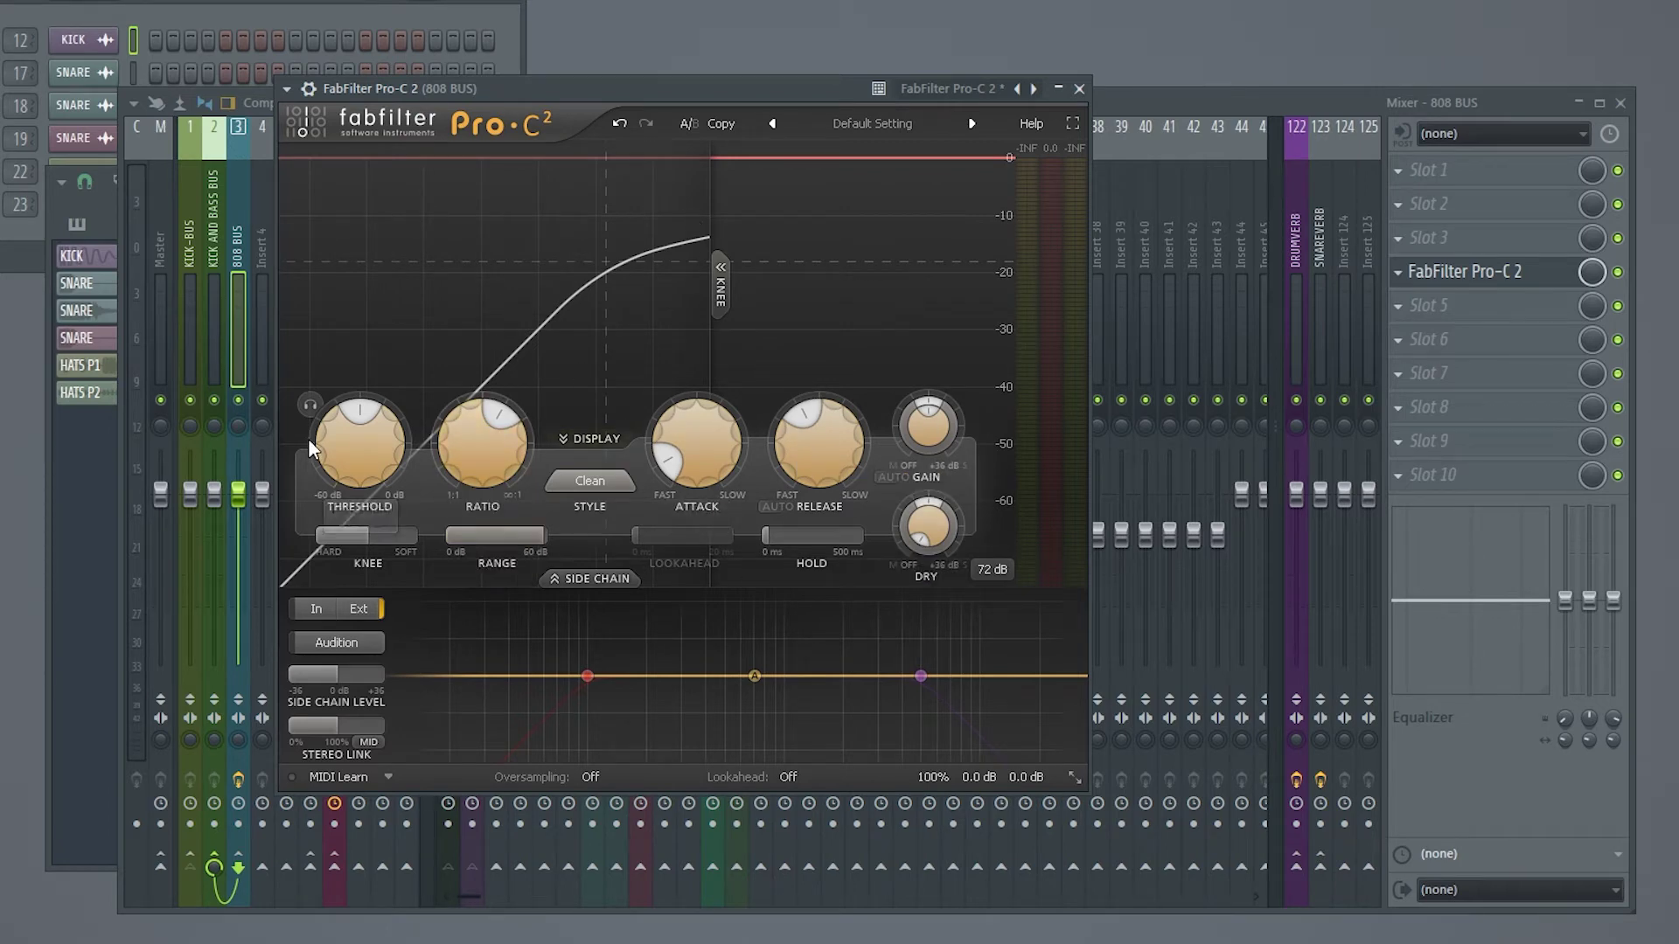
{"action": "left_click_drag", "start_coordinate": [637, 85], "coordinate": [652, 144]}
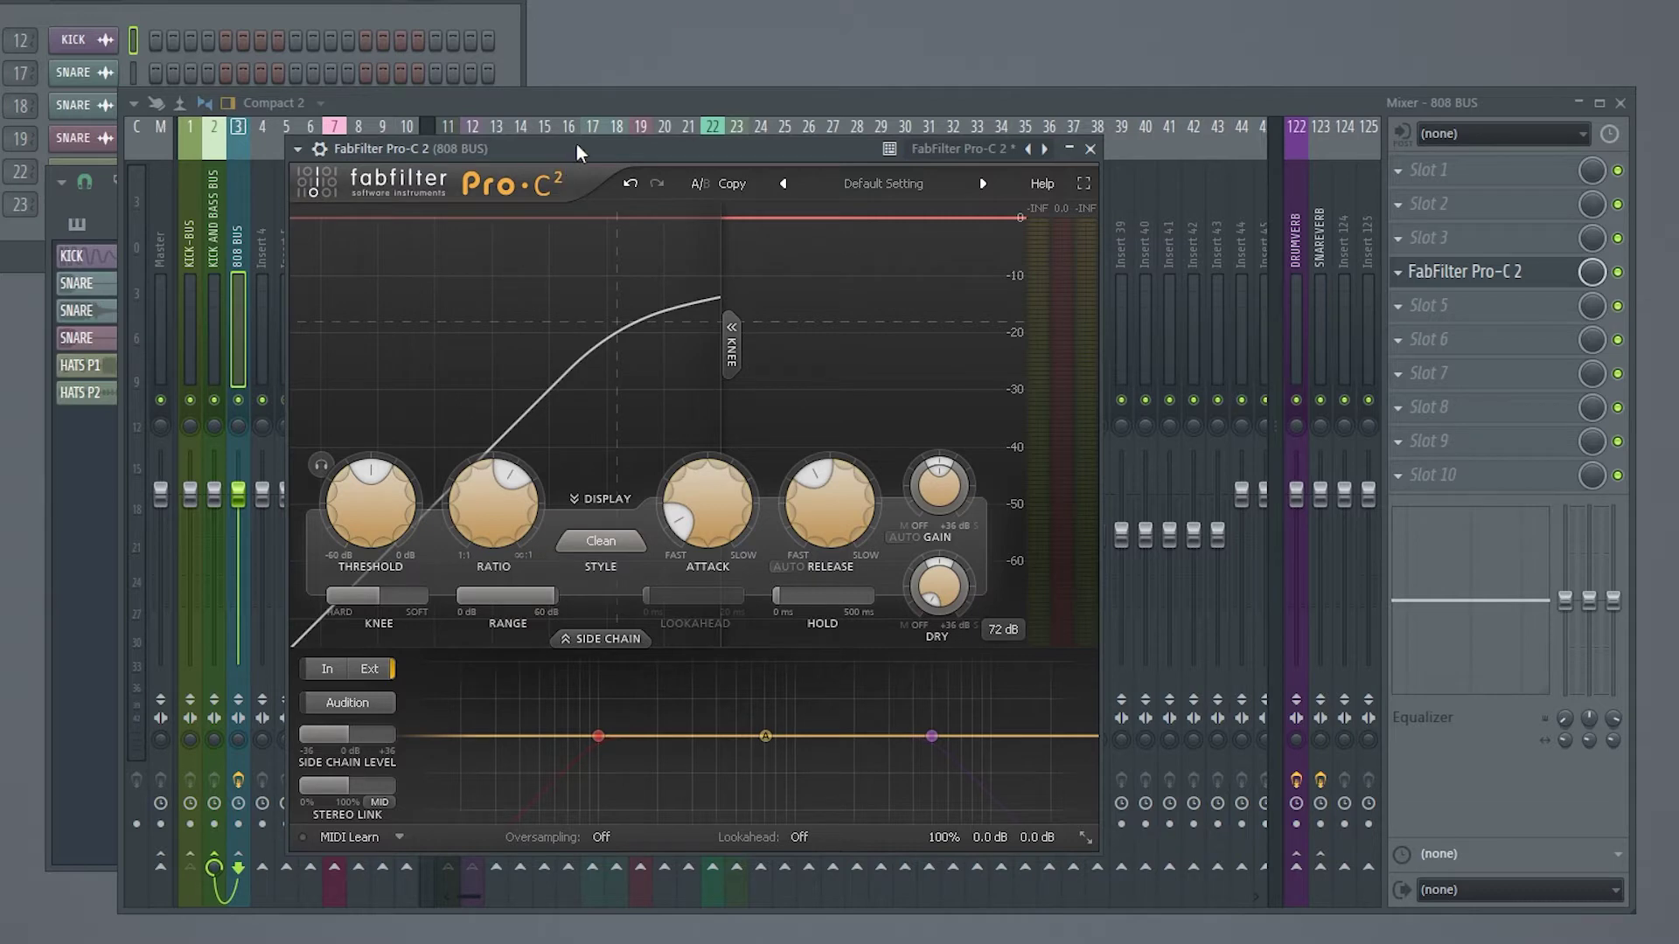
{"action": "left_click_drag", "start_coordinate": [575, 143], "coordinate": [601, 145]}
- With the arrangement playing, raise the compressor's threshold to about -10 dB and lower its ratio
{"action": "key", "text": "space"}
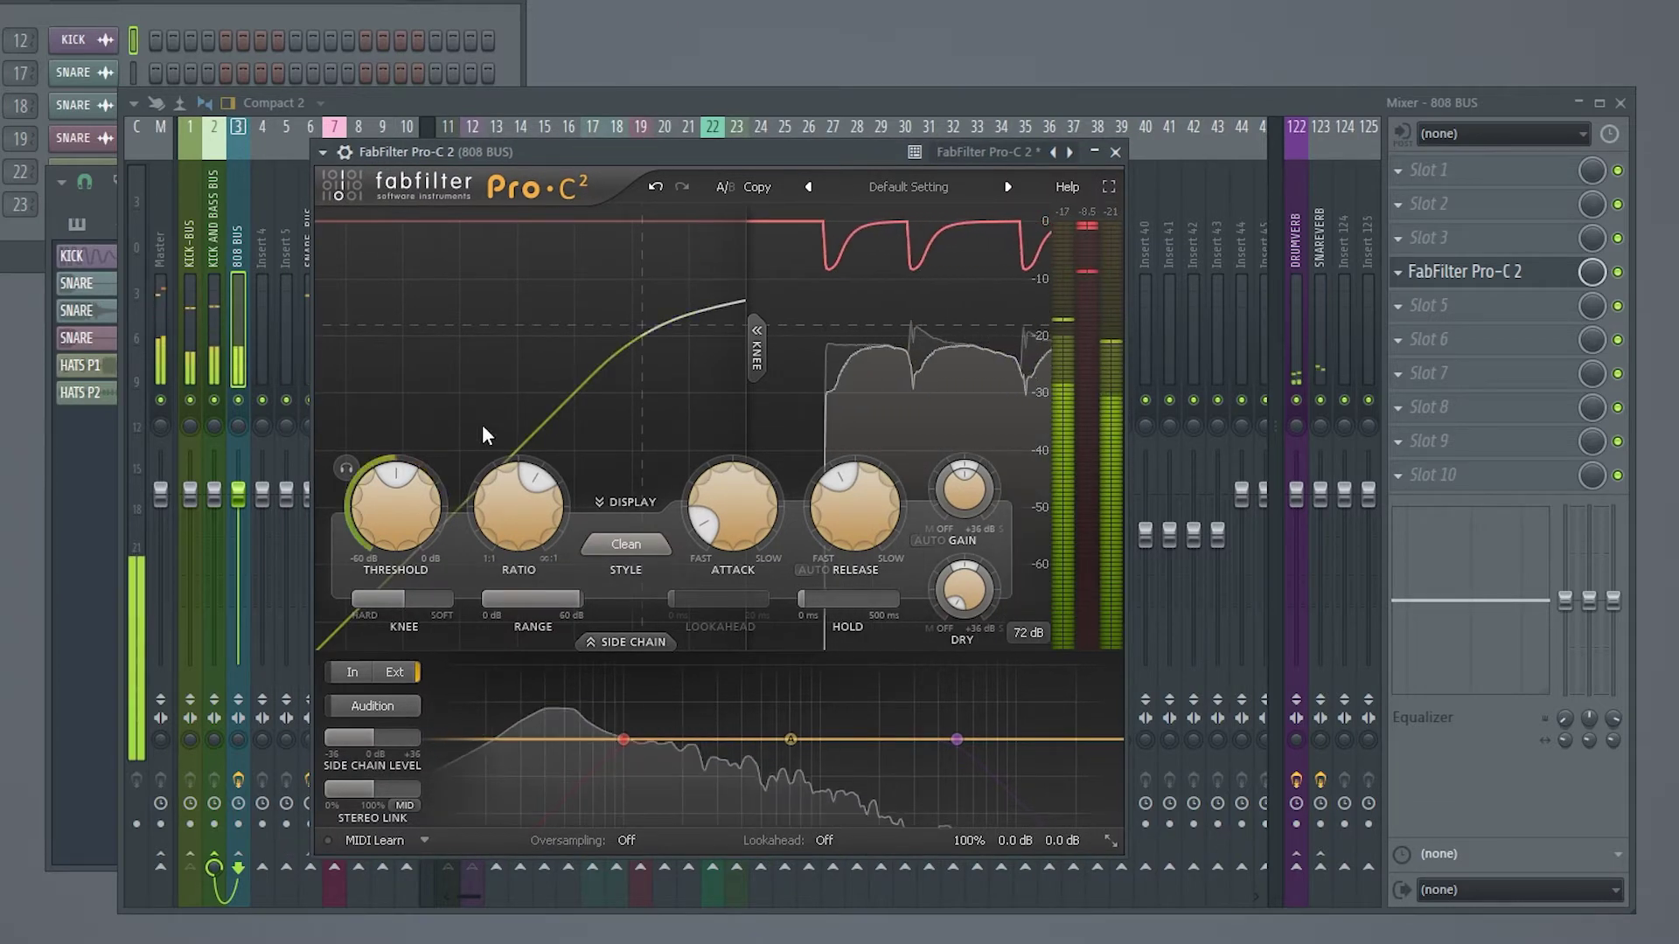
{"action": "left_click_drag", "start_coordinate": [411, 525], "coordinate": [433, 438]}
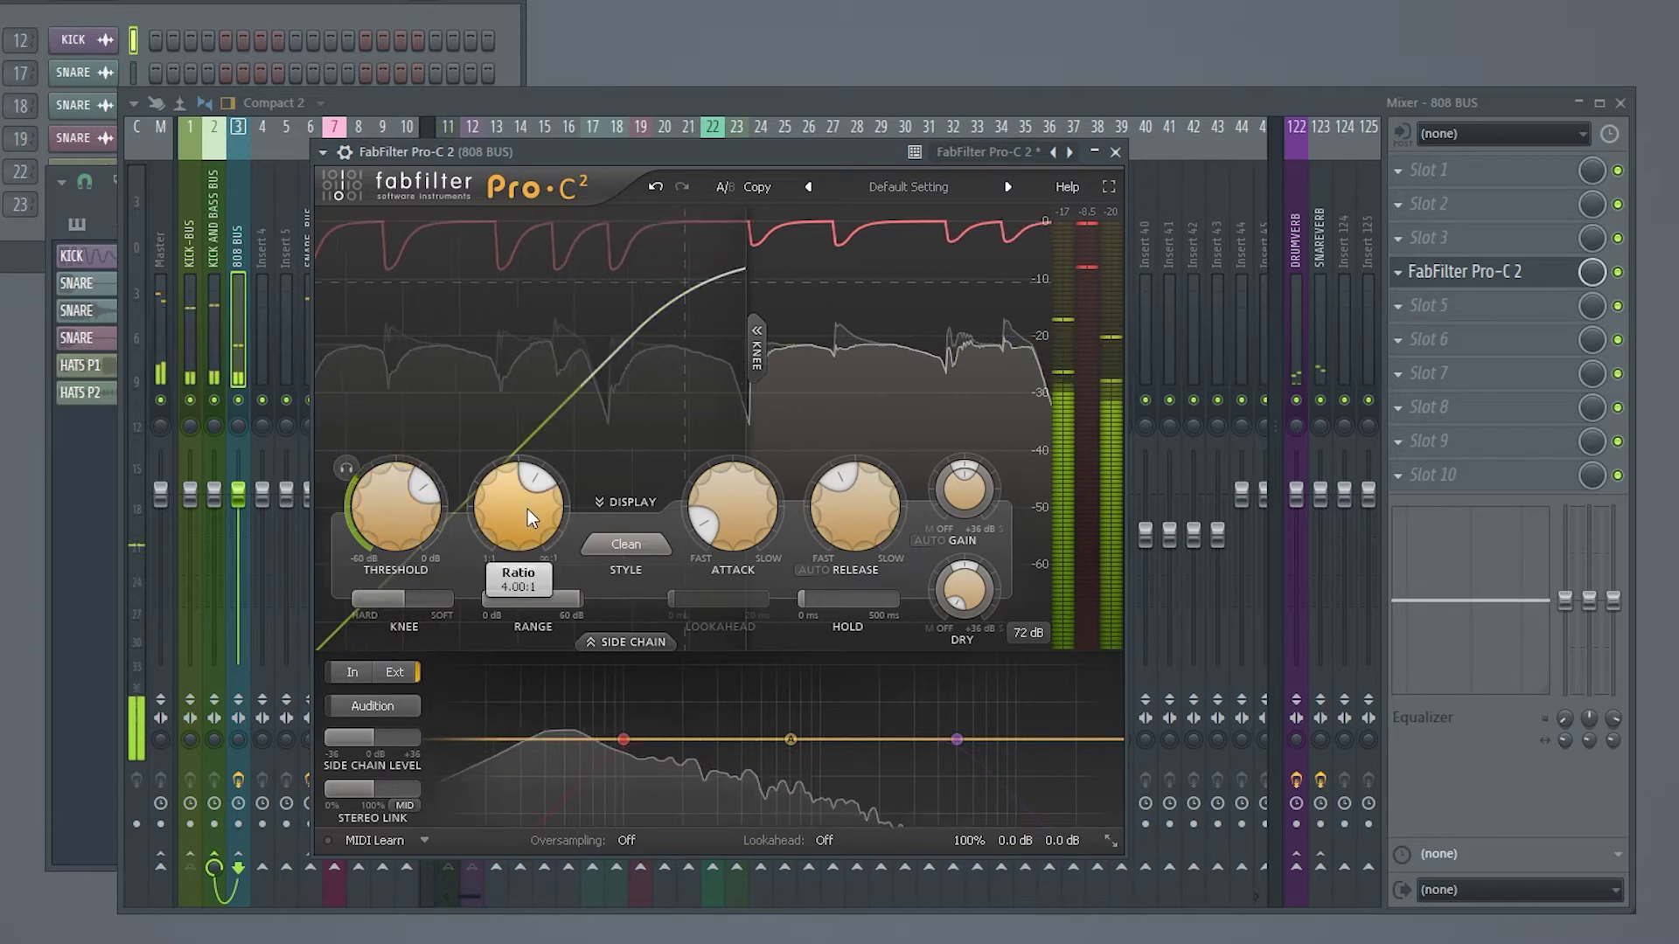
{"action": "left_click_drag", "start_coordinate": [527, 509], "coordinate": [502, 530]}
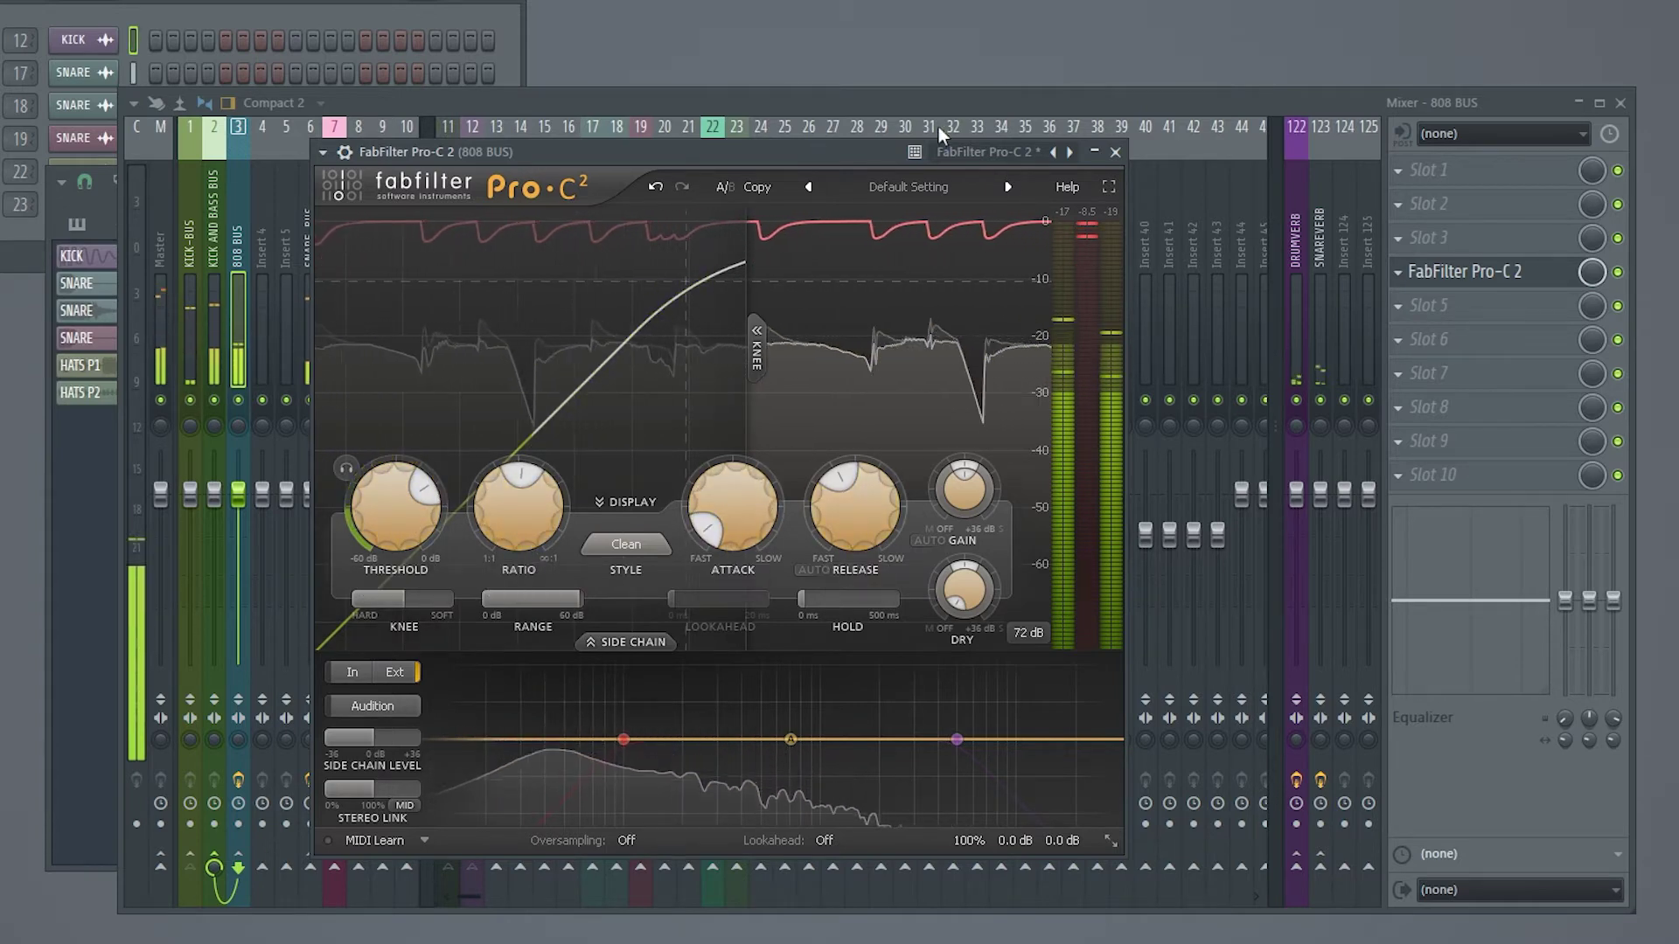
- Close the compressor and raise the 808 mixer track's volume fader slightly
{"action": "key", "text": "Escape"}
{"action": "left_click_drag", "start_coordinate": [451, 566], "coordinate": [460, 552]}
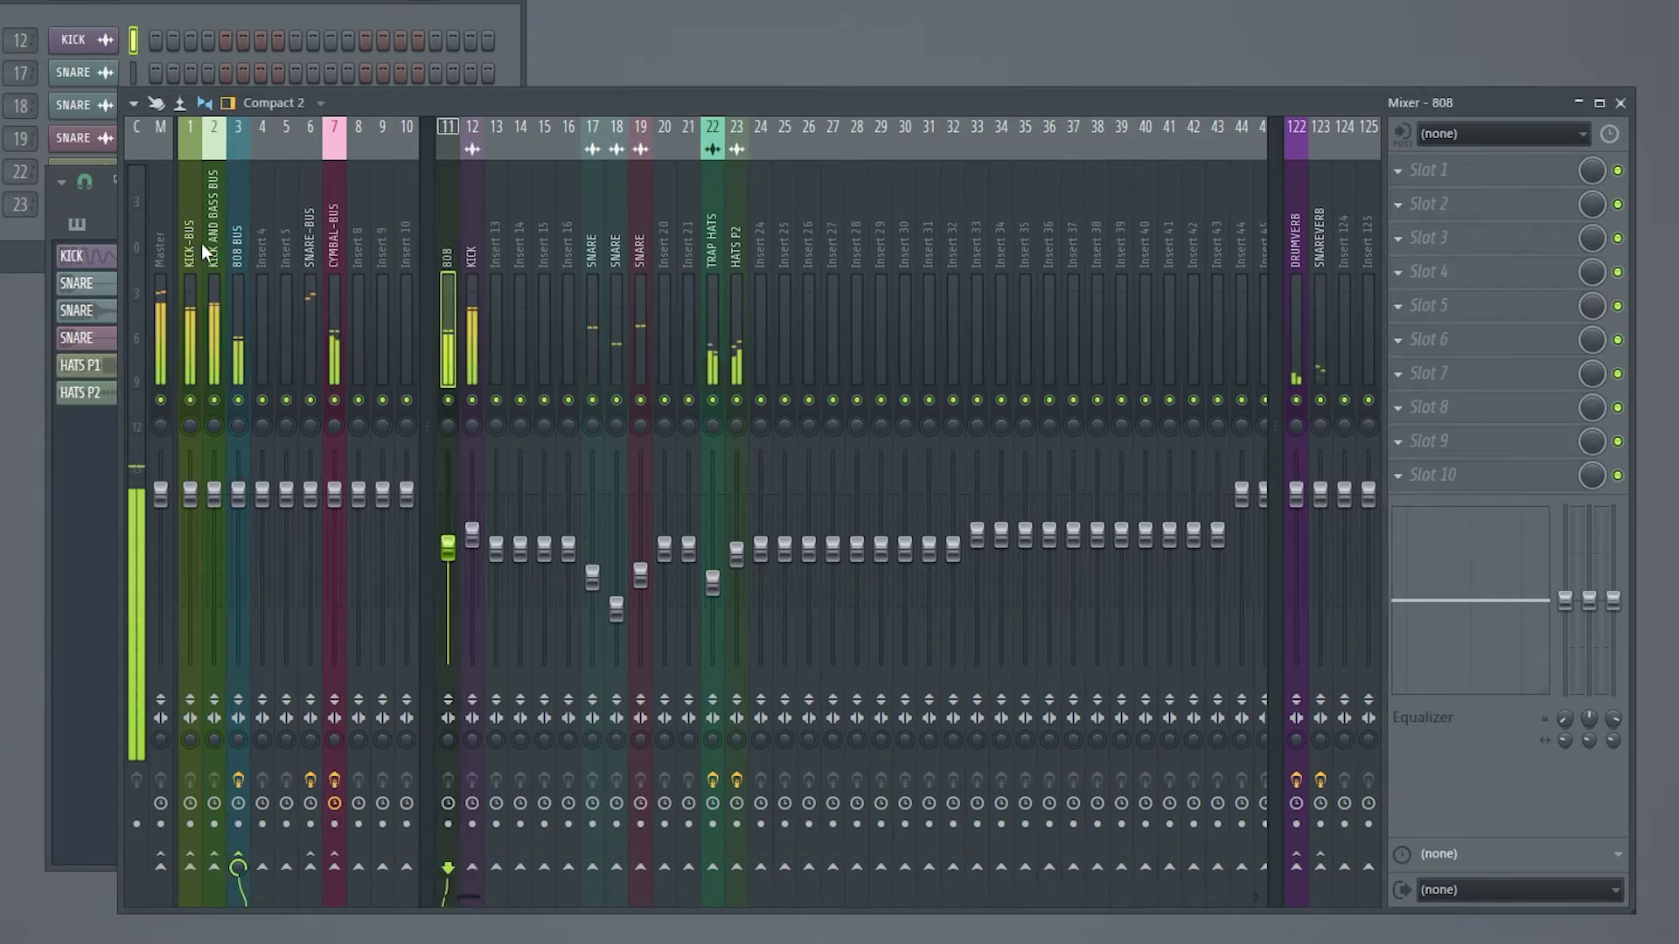
- Open the FabFilter Pro-C 2 on the 808 BUS mixer track and lower its threshold to about -13.3 dB
{"action": "left_click", "coordinate": [236, 243]}
{"action": "left_click", "coordinate": [1443, 272]}
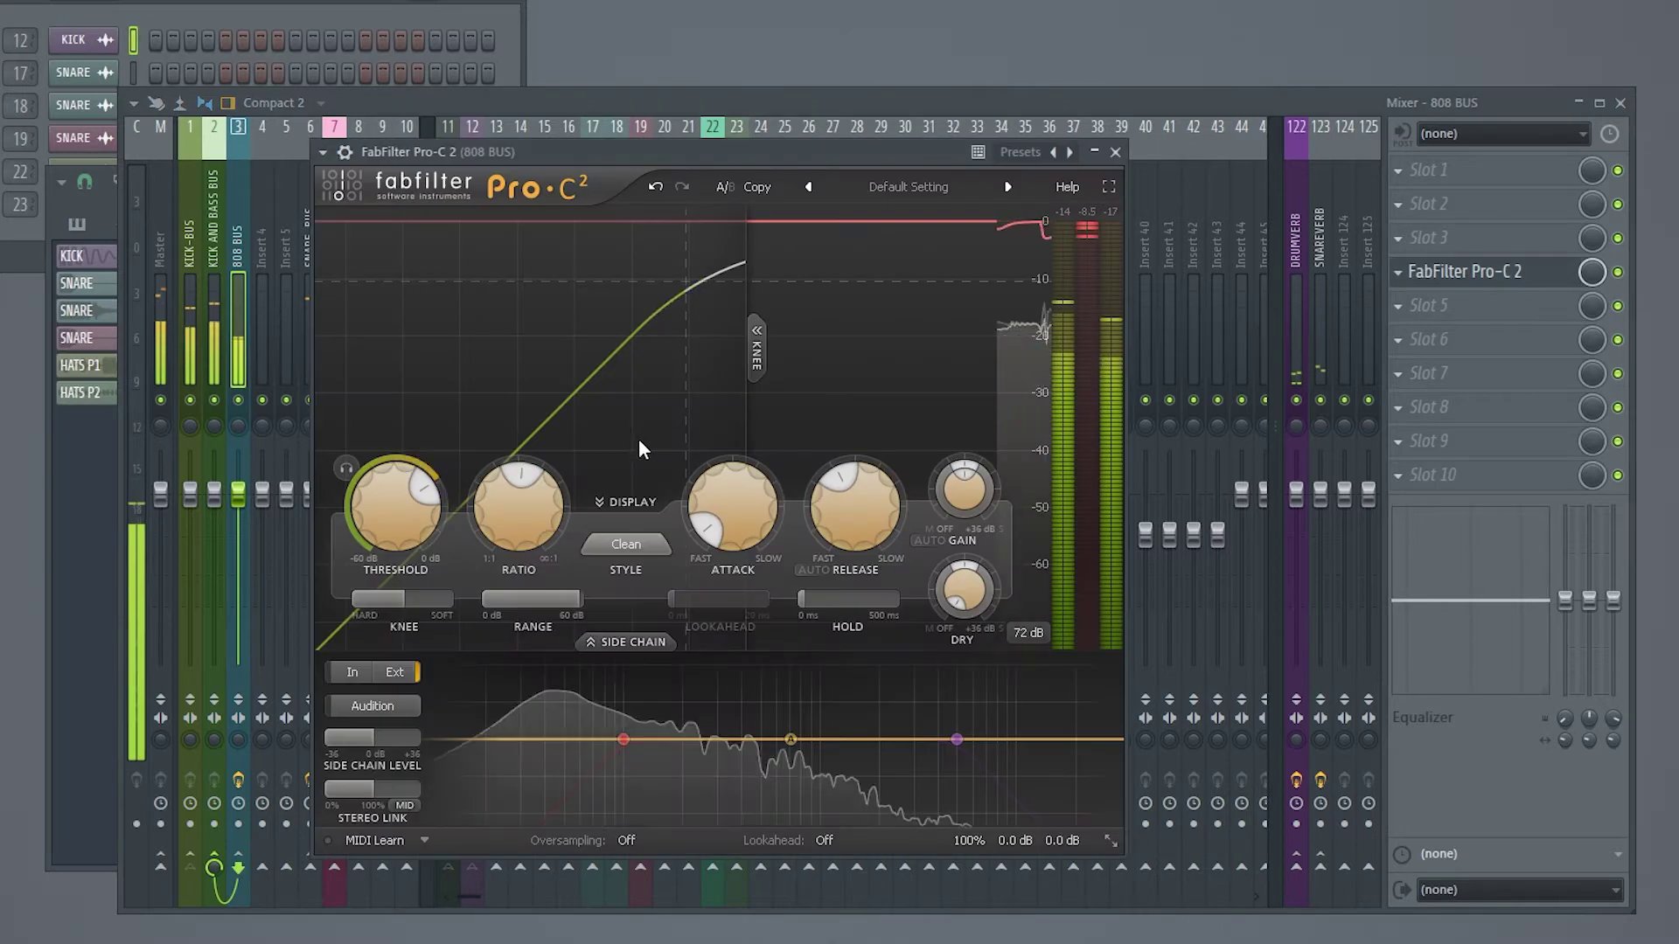
{"action": "mouse_move", "coordinate": [402, 516]}
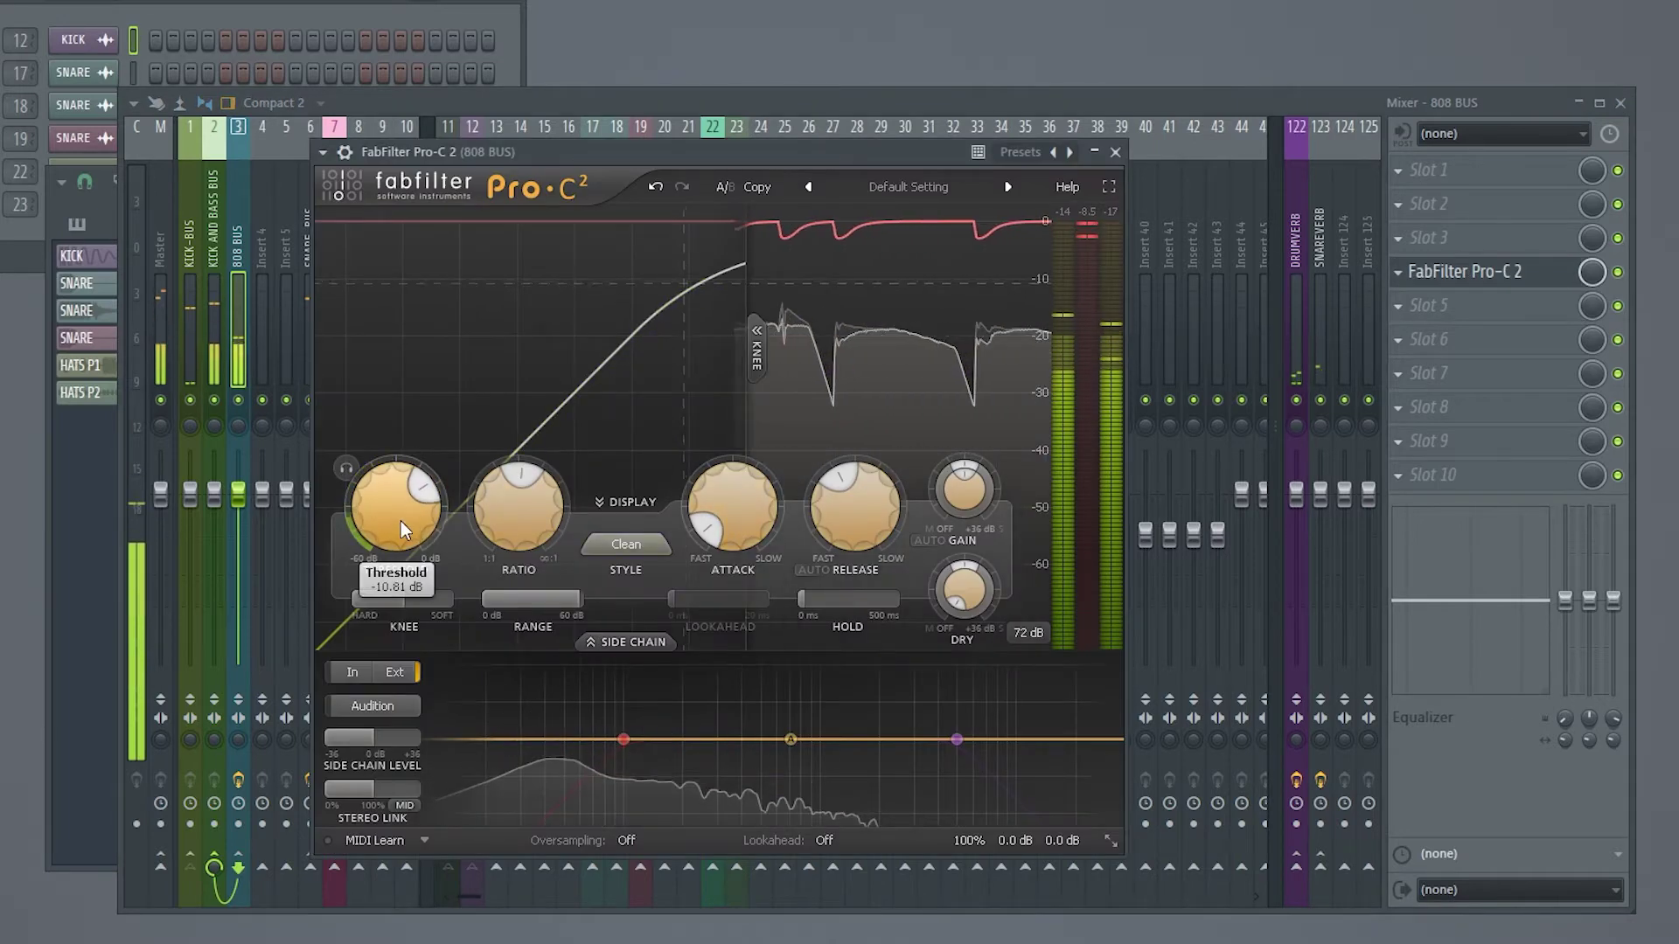
{"action": "scroll", "coordinate": [398, 519], "scroll_direction": "down", "scroll_amount": 2}
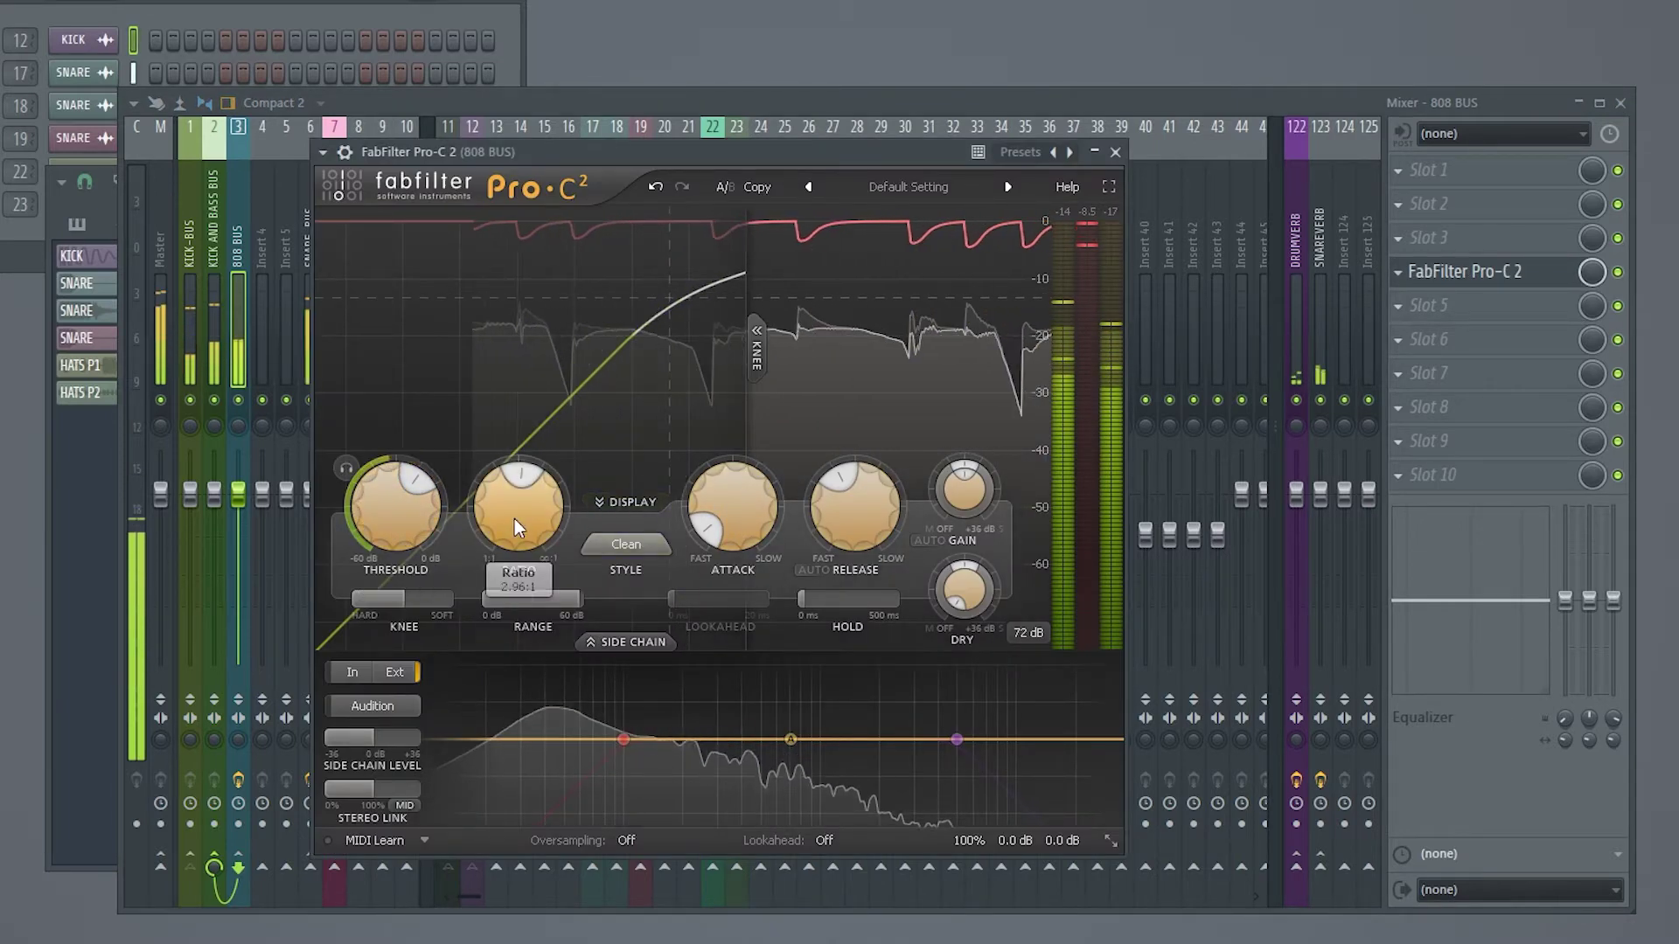
- Sweep the compressor's attack up to 250 ms and back to its fastest setting, and try a release of about 210 ms
{"action": "left_click_drag", "start_coordinate": [739, 534], "coordinate": [796, 323]}
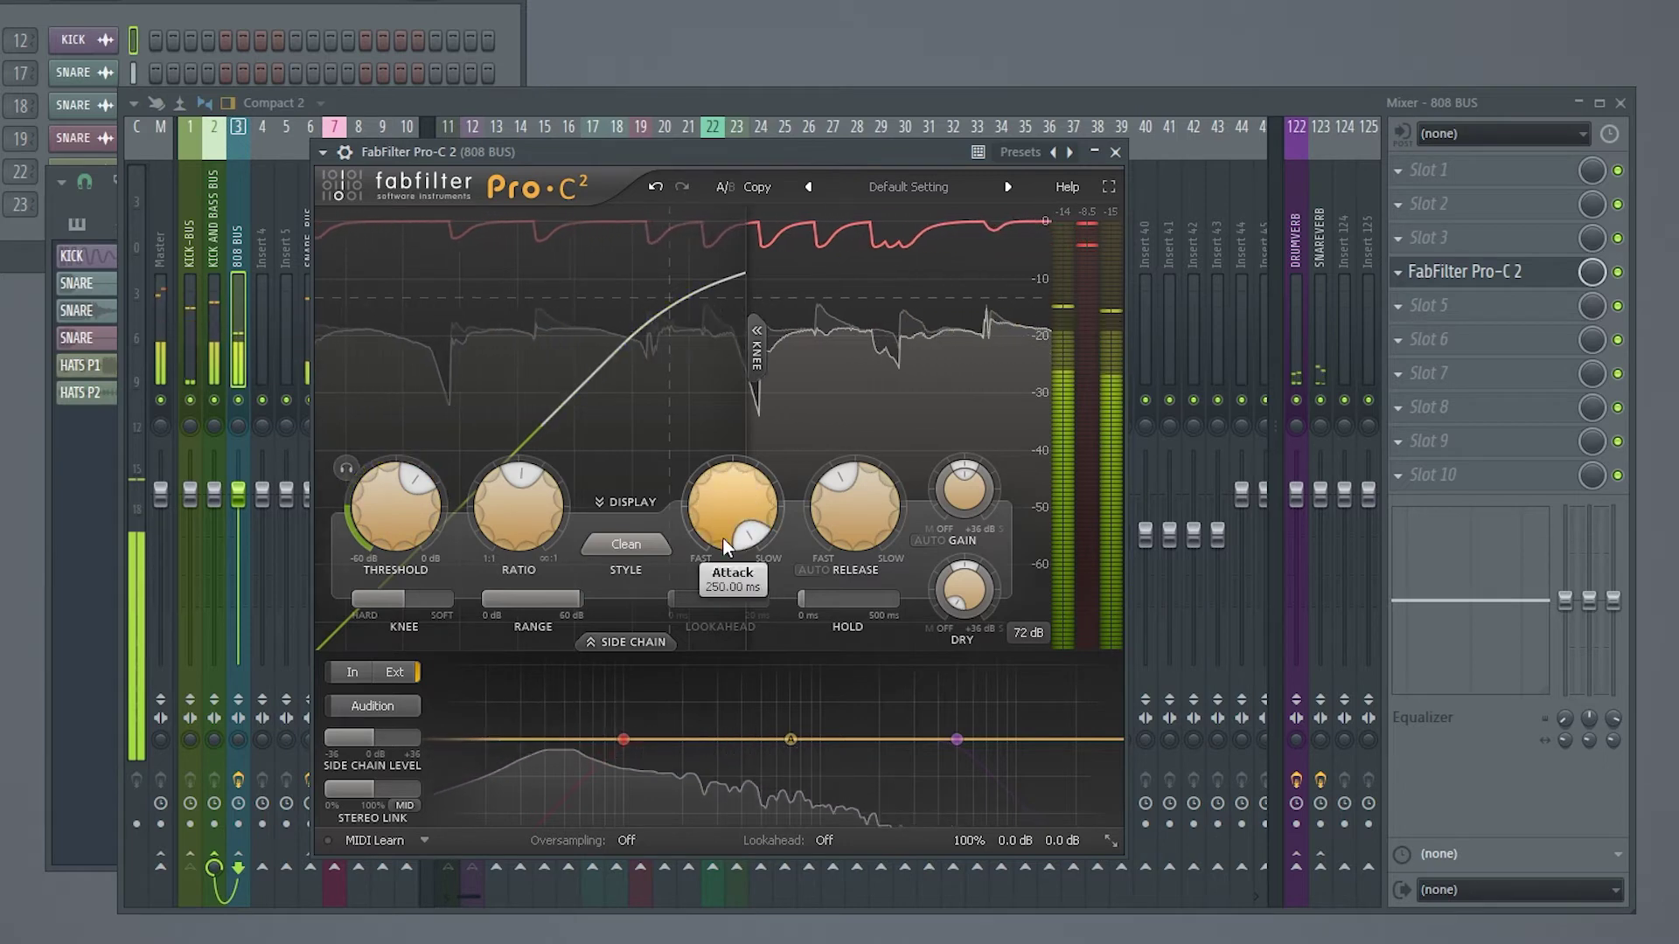
{"action": "left_click_drag", "start_coordinate": [722, 537], "coordinate": [728, 596]}
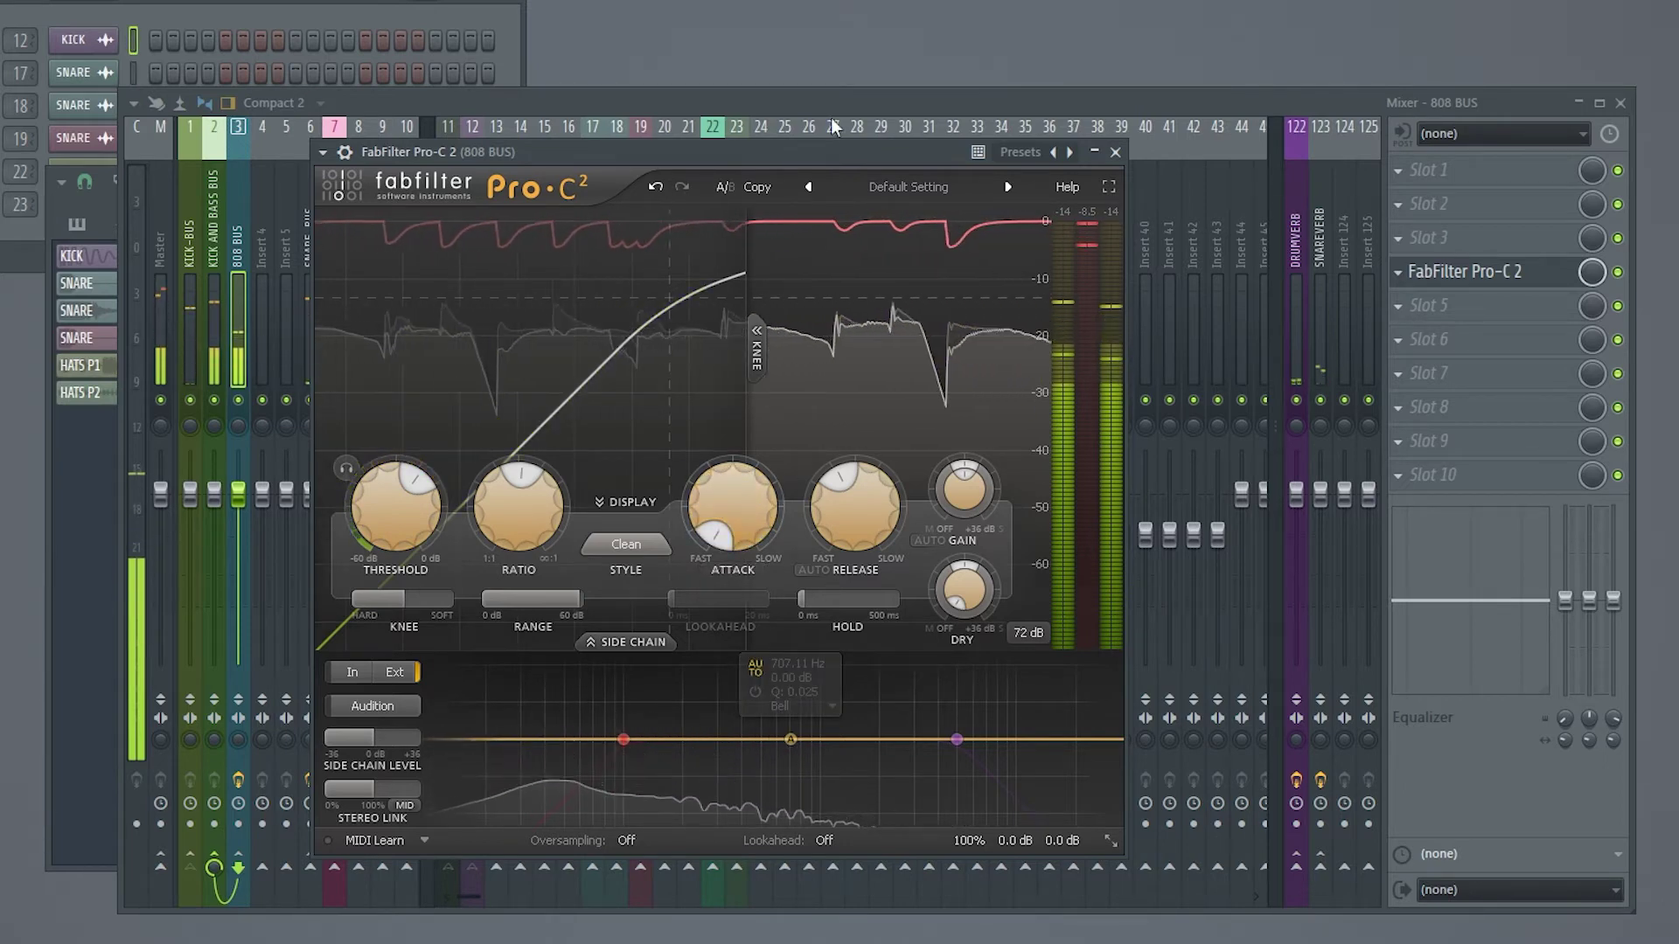
{"action": "left_click_drag", "start_coordinate": [868, 511], "coordinate": [852, 564]}
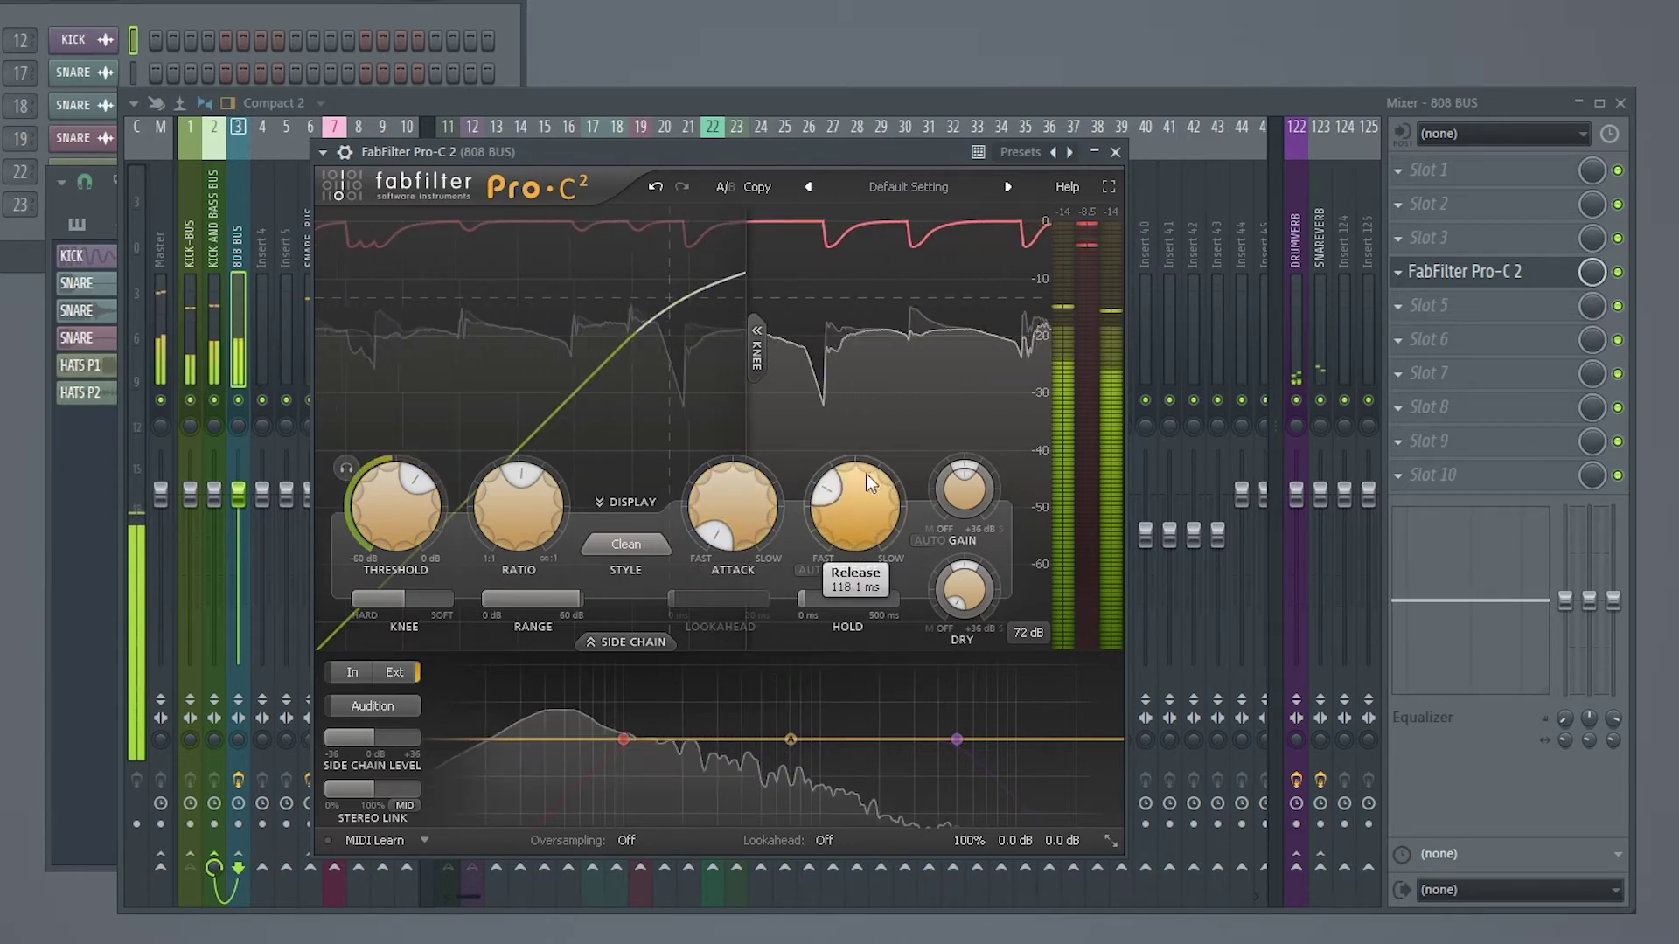
{"action": "left_click_drag", "start_coordinate": [866, 474], "coordinate": [852, 522]}
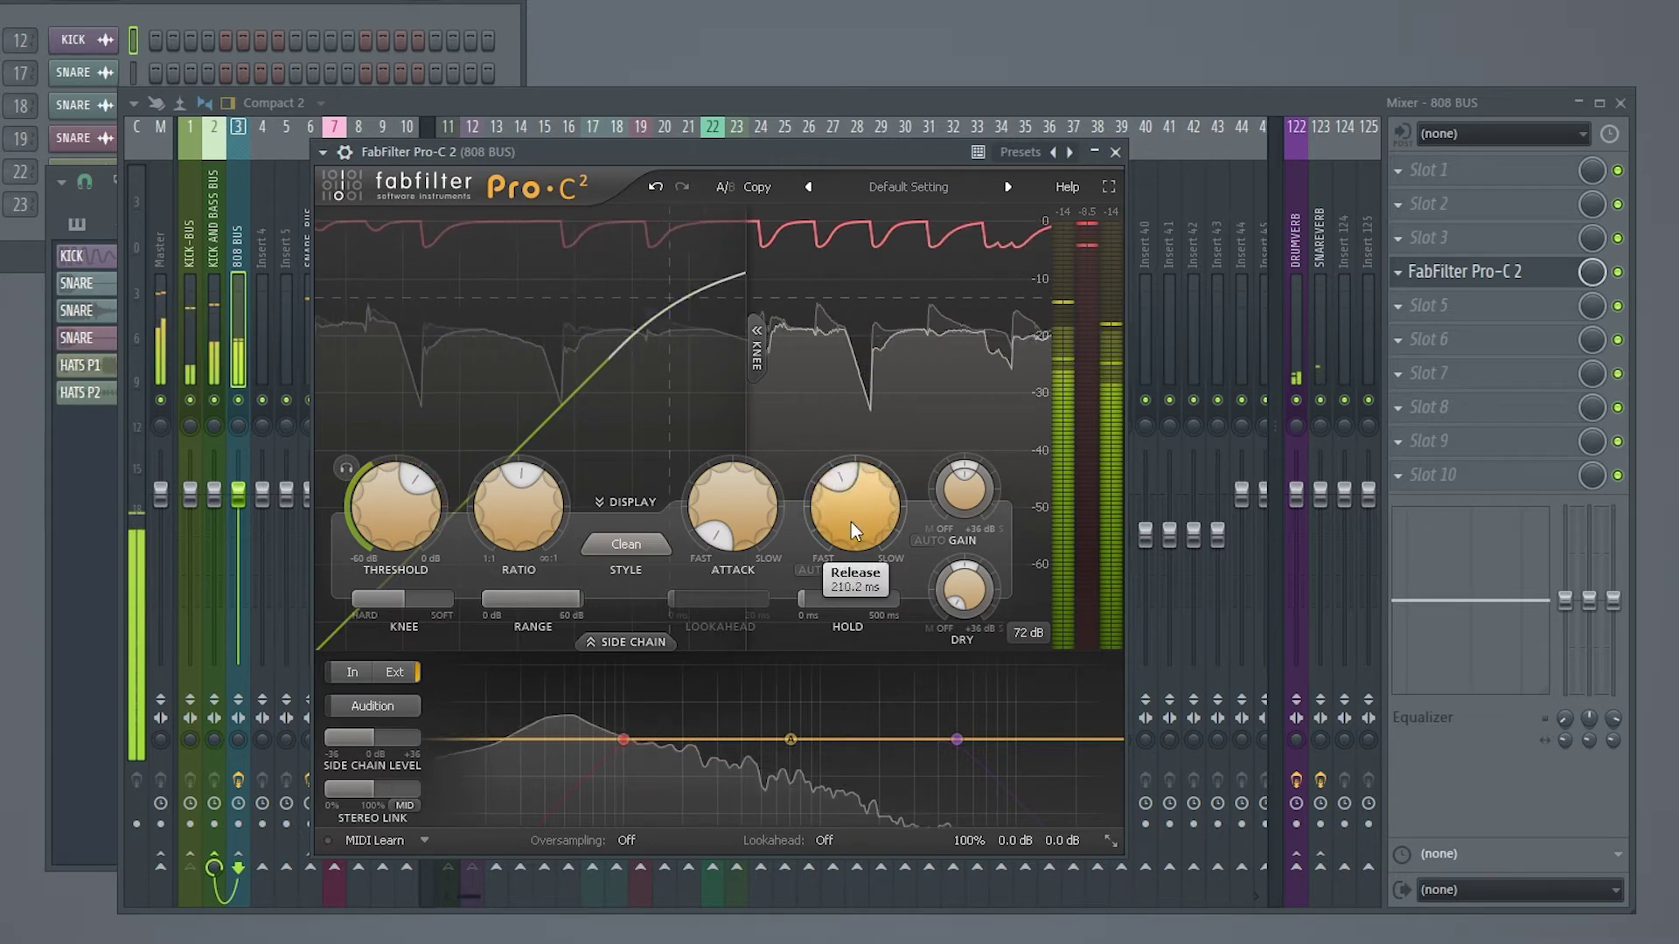
{"action": "left_click", "coordinate": [911, 100]}
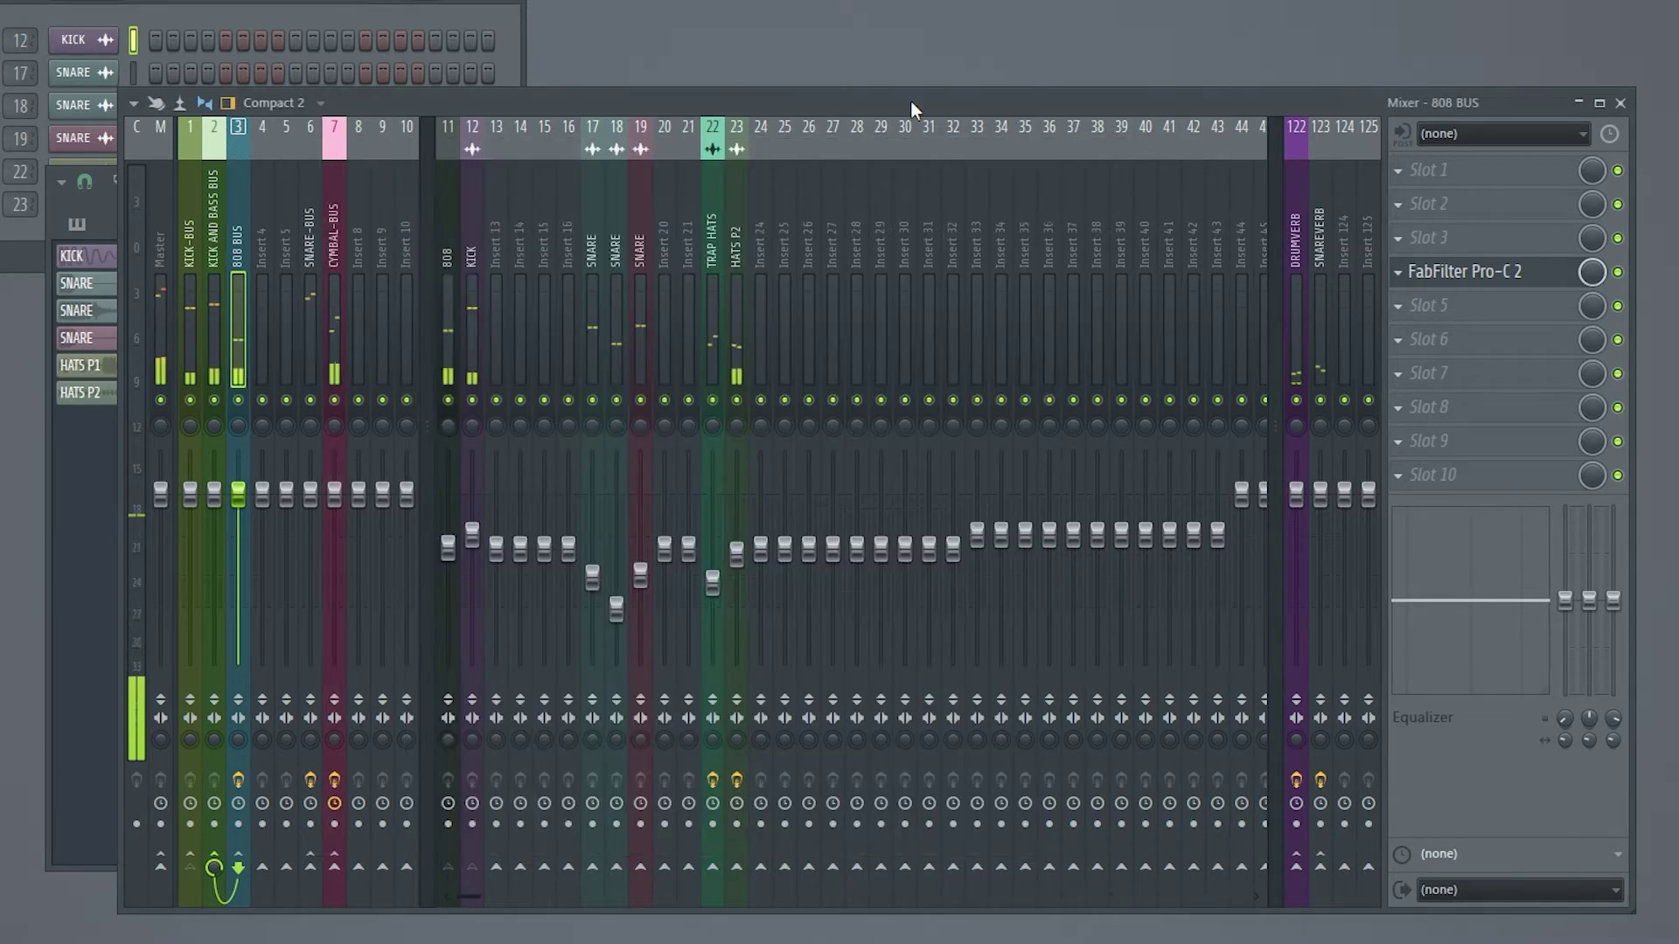
- Reopen the 808 BUS compressor, start playback, lower the threshold to about -22 dB and shorten the release
{"action": "left_click", "coordinate": [1441, 273]}
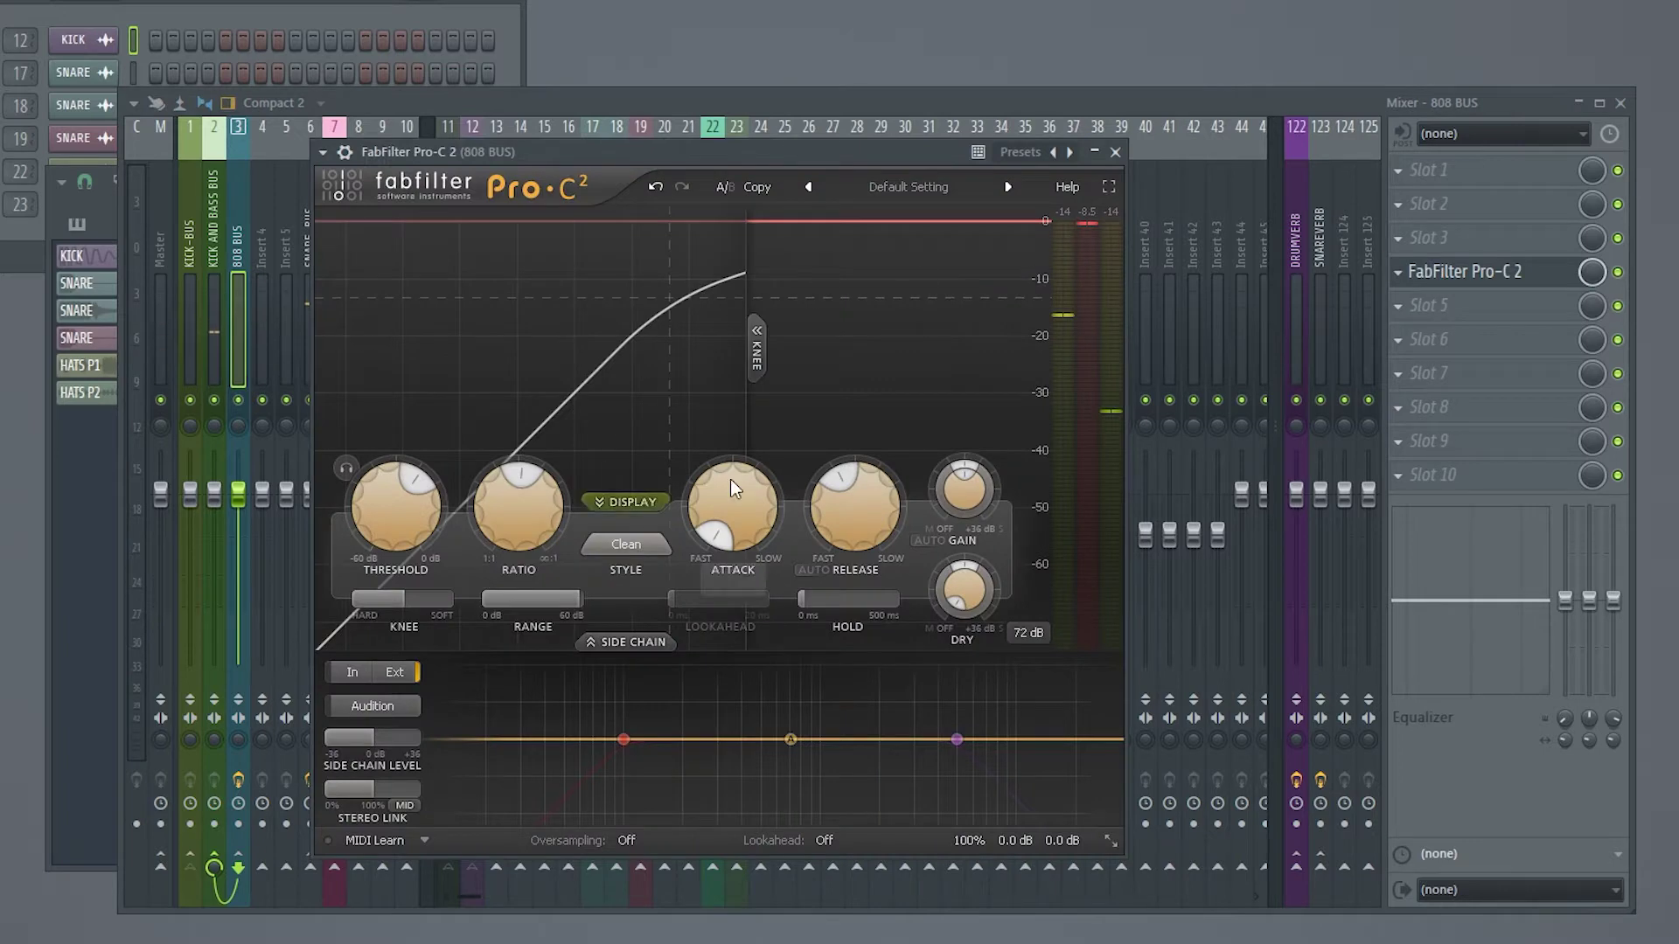
{"action": "left_click_drag", "start_coordinate": [743, 155], "coordinate": [668, 119]}
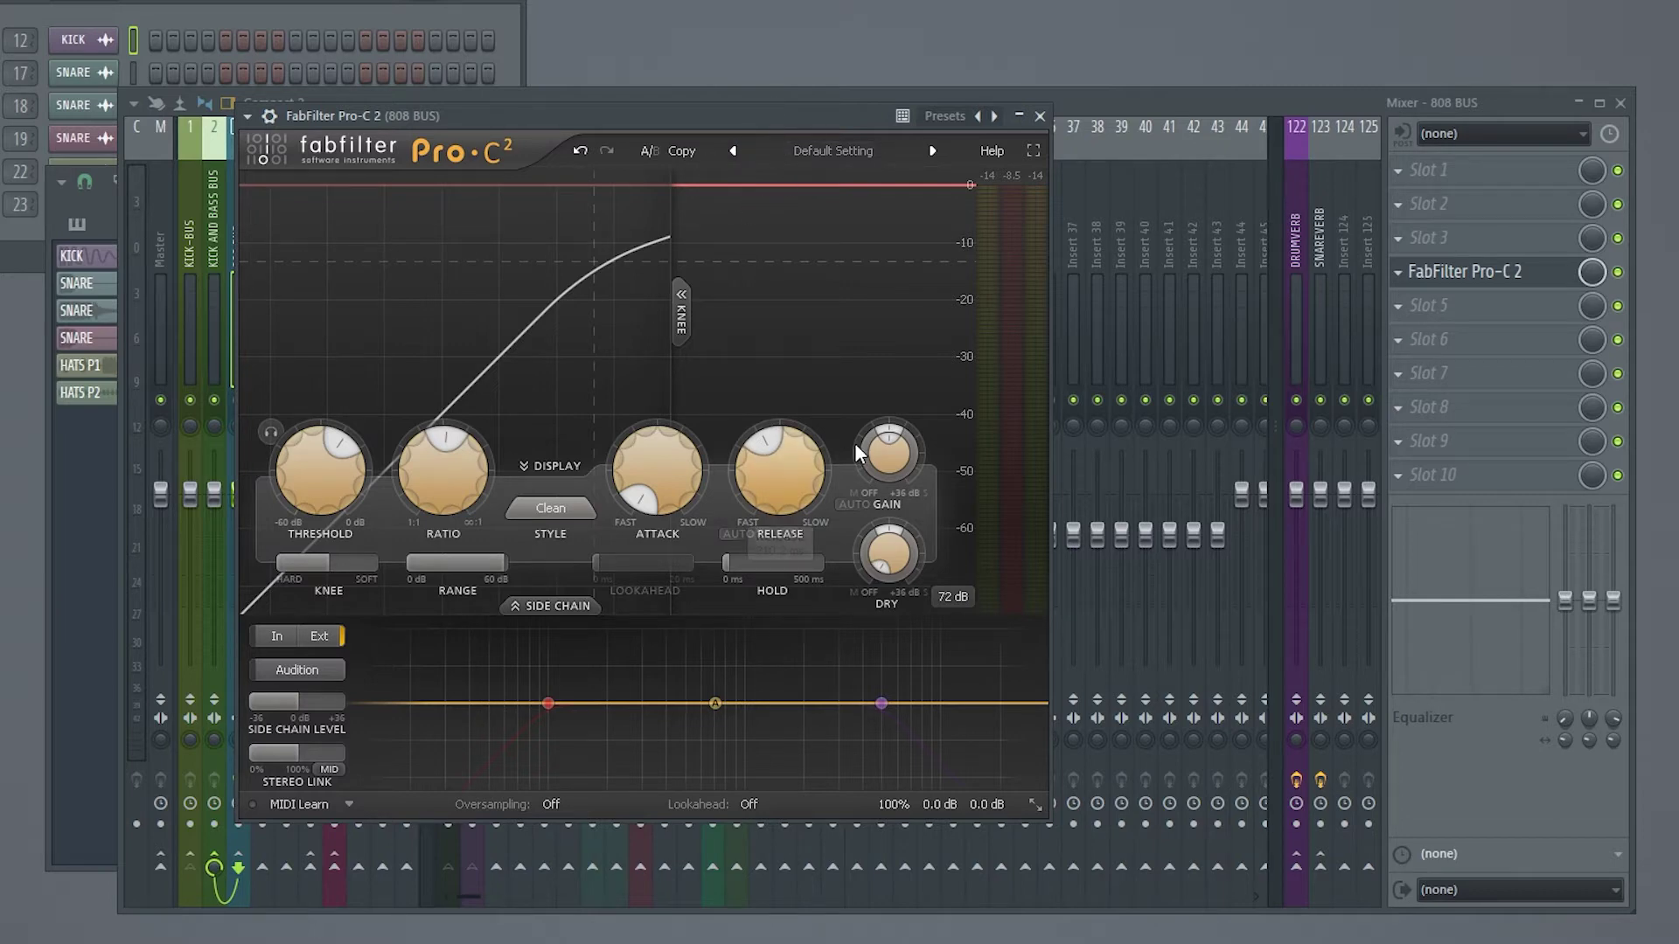
{"action": "mouse_move", "coordinate": [785, 503]}
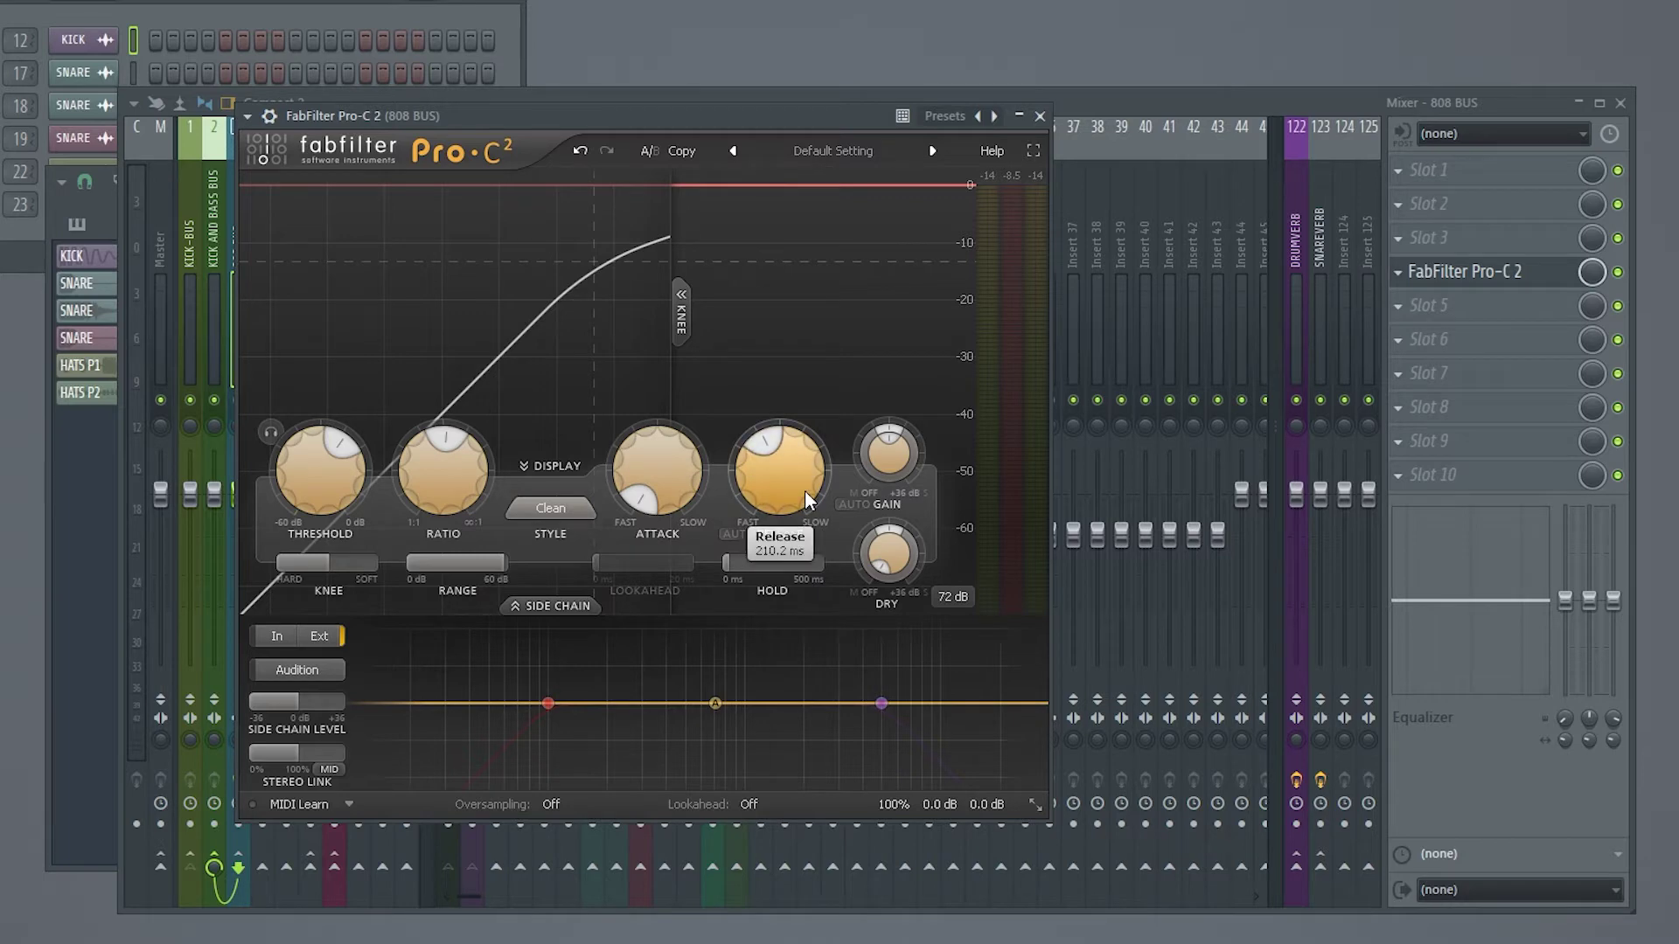
{"action": "mouse_move", "coordinate": [326, 463]}
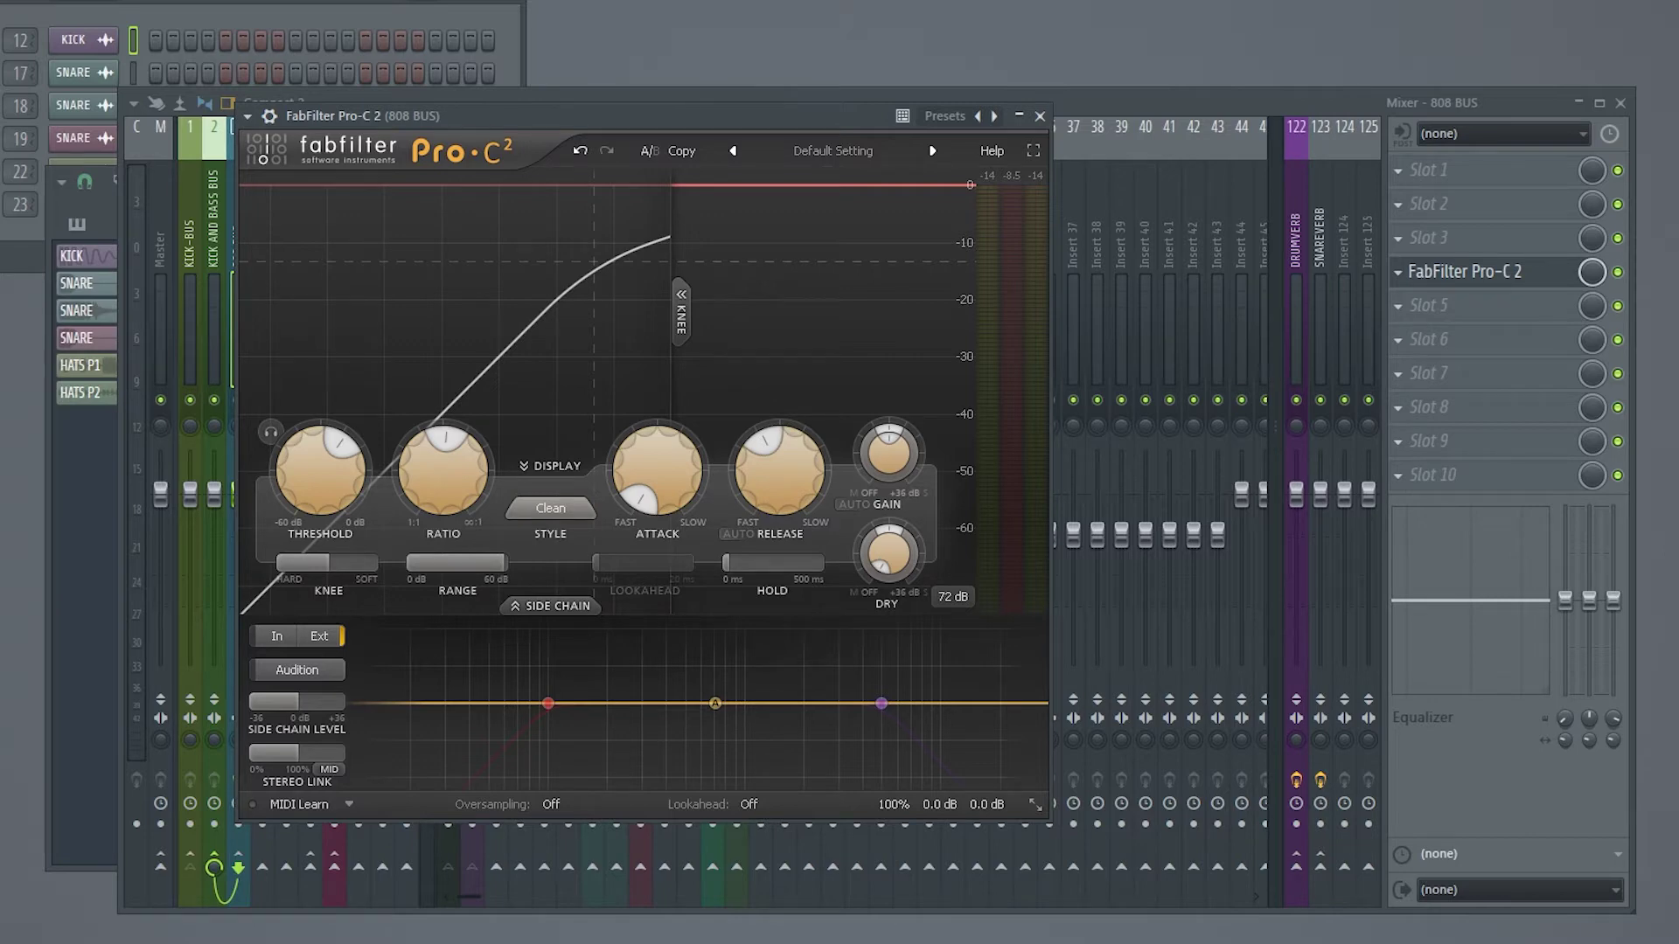
{"action": "left_click_drag", "start_coordinate": [512, 126], "coordinate": [516, 125]}
{"action": "key", "text": "space"}
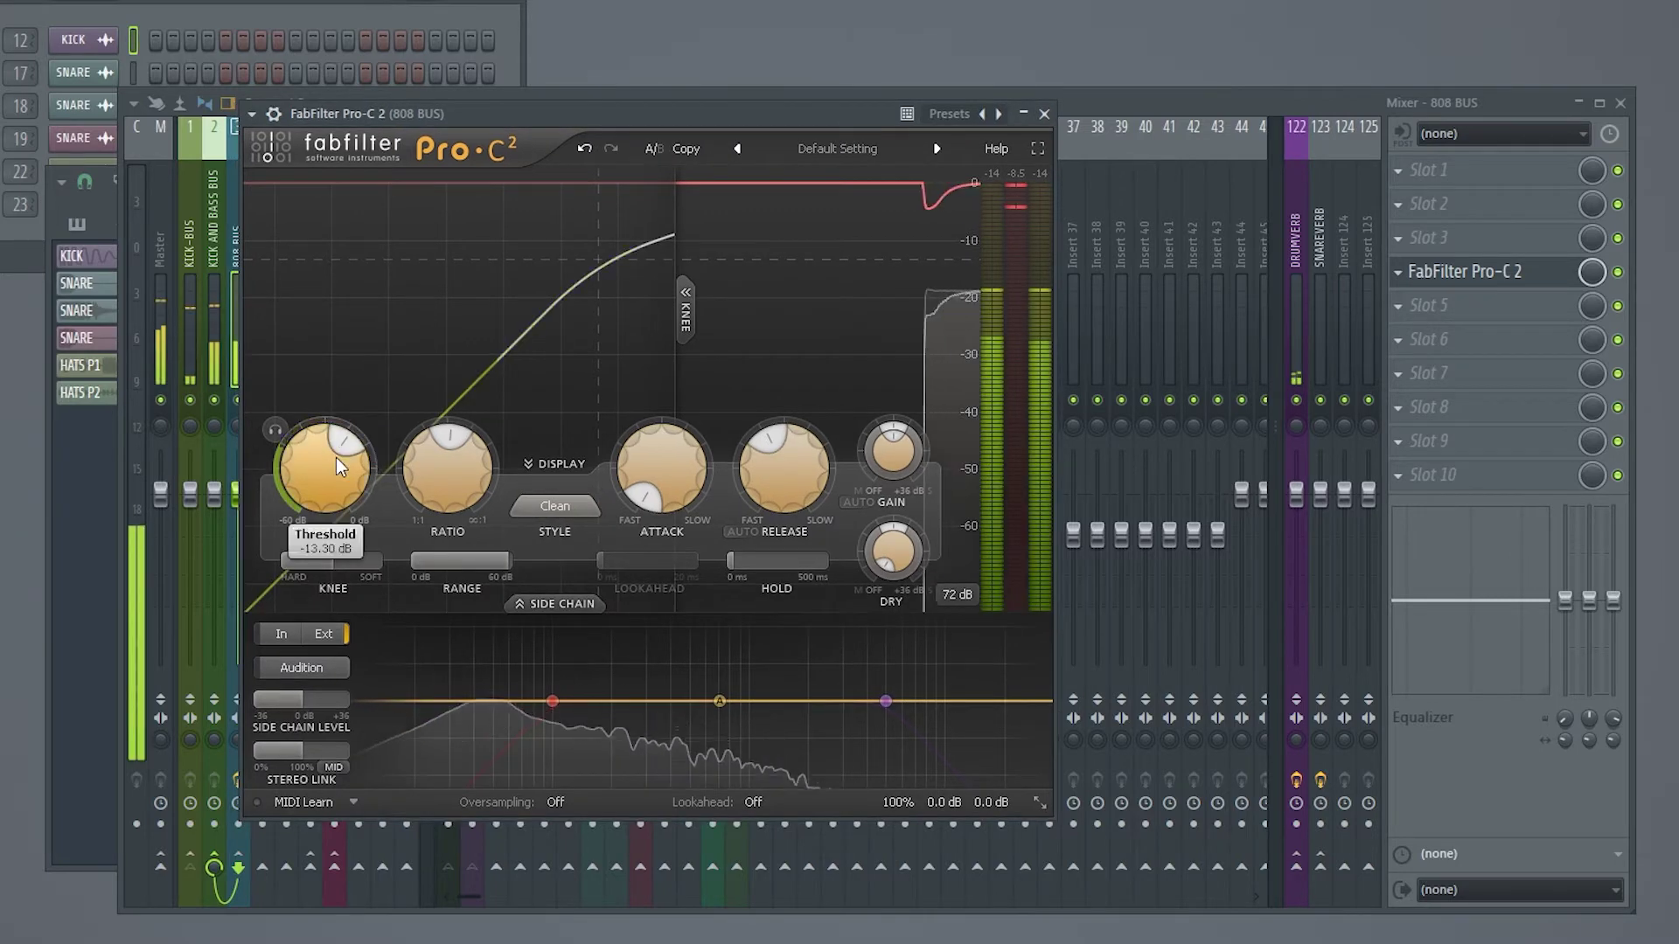
{"action": "left_click_drag", "start_coordinate": [338, 455], "coordinate": [325, 568]}
{"action": "mouse_move", "coordinate": [338, 489]}
{"action": "left_mouse_down"}
{"action": "mouse_move", "coordinate": [355, 458]}
{"action": "mouse_move", "coordinate": [332, 465]}
{"action": "left_mouse_up"}
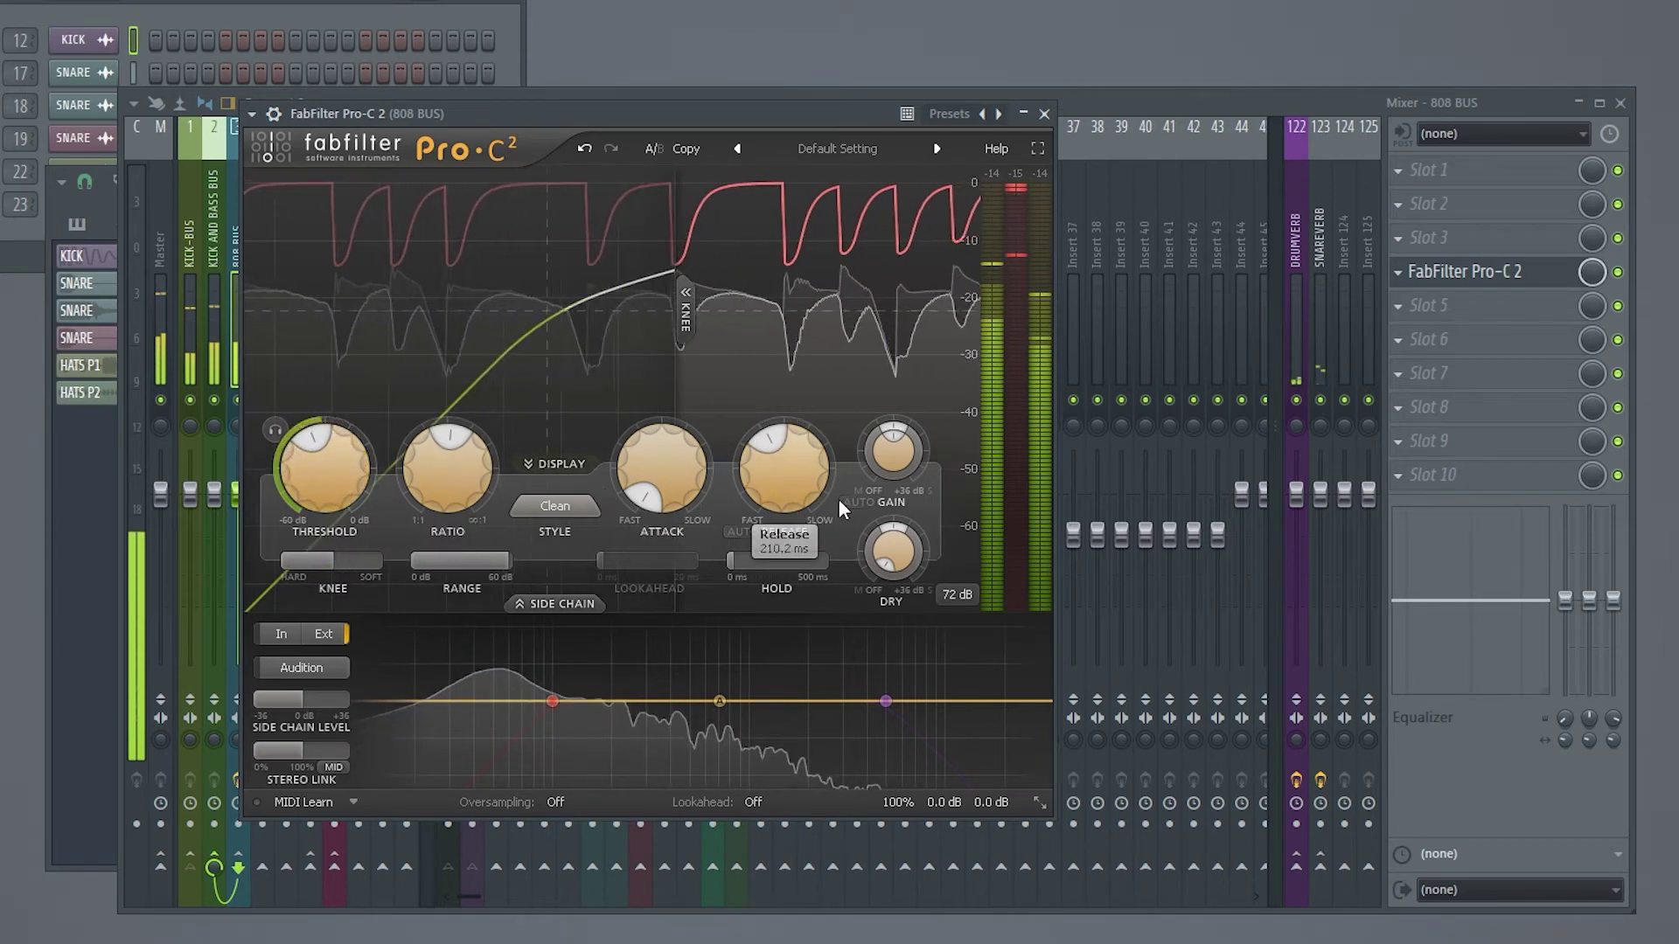
{"action": "left_click_drag", "start_coordinate": [787, 463], "coordinate": [778, 513]}
{"action": "mouse_move", "coordinate": [892, 466]}
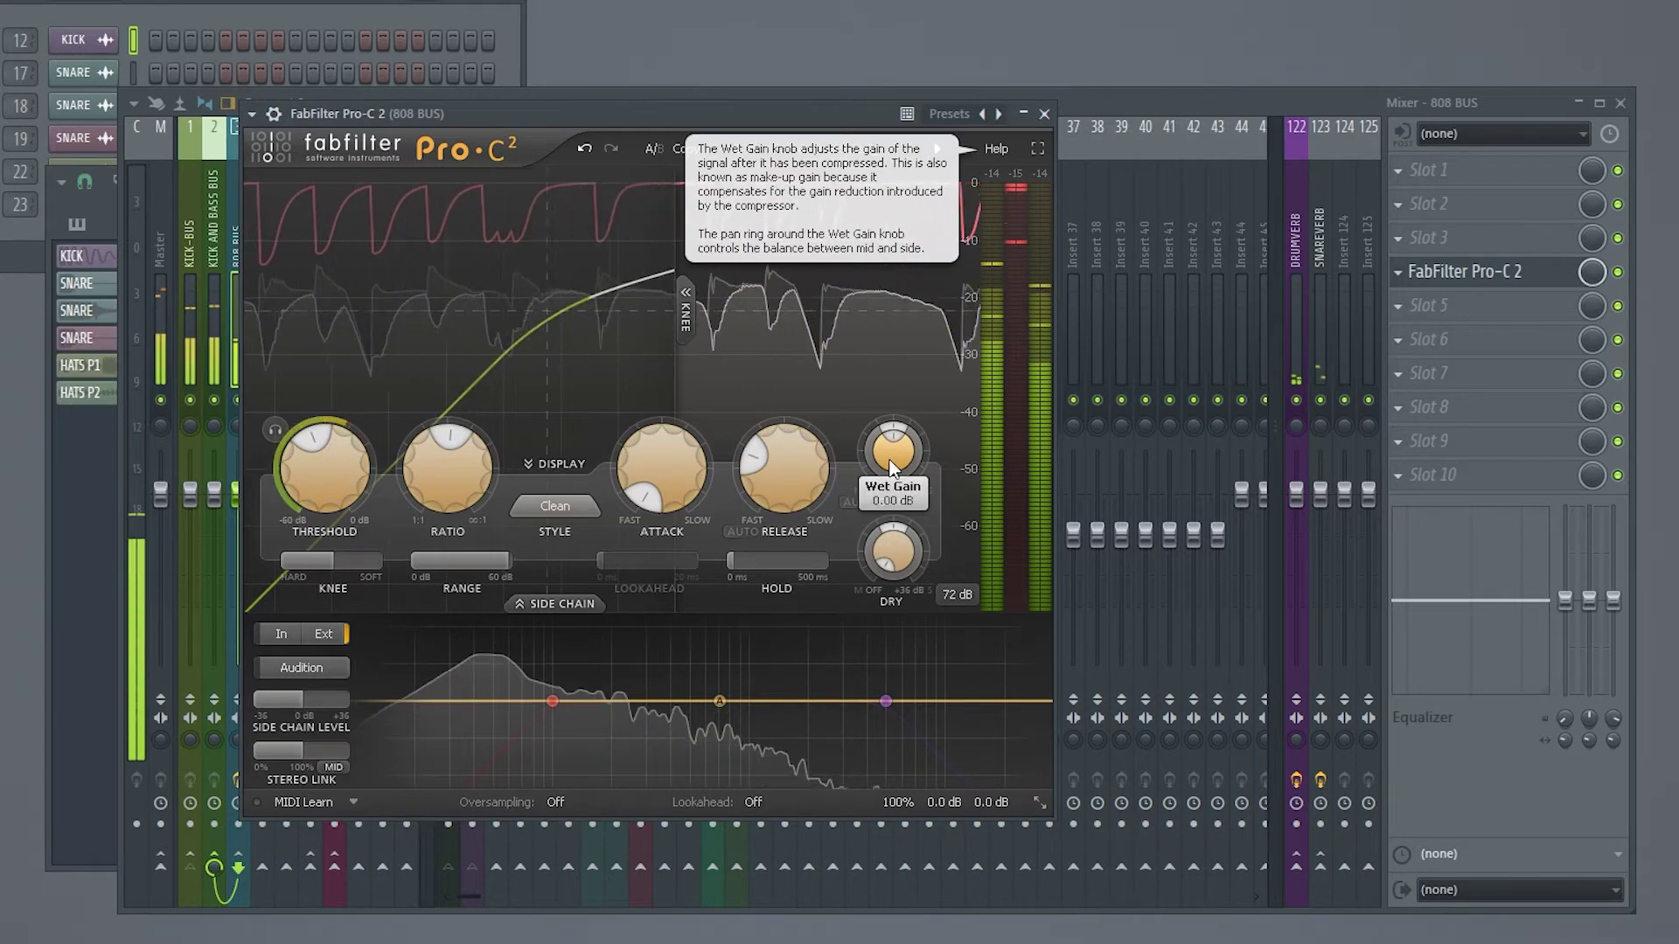
- Sweep the threshold from its extreme low up to about -15 dB and settle it at about -20 dB
{"action": "left_click_drag", "start_coordinate": [324, 482], "coordinate": [330, 570]}
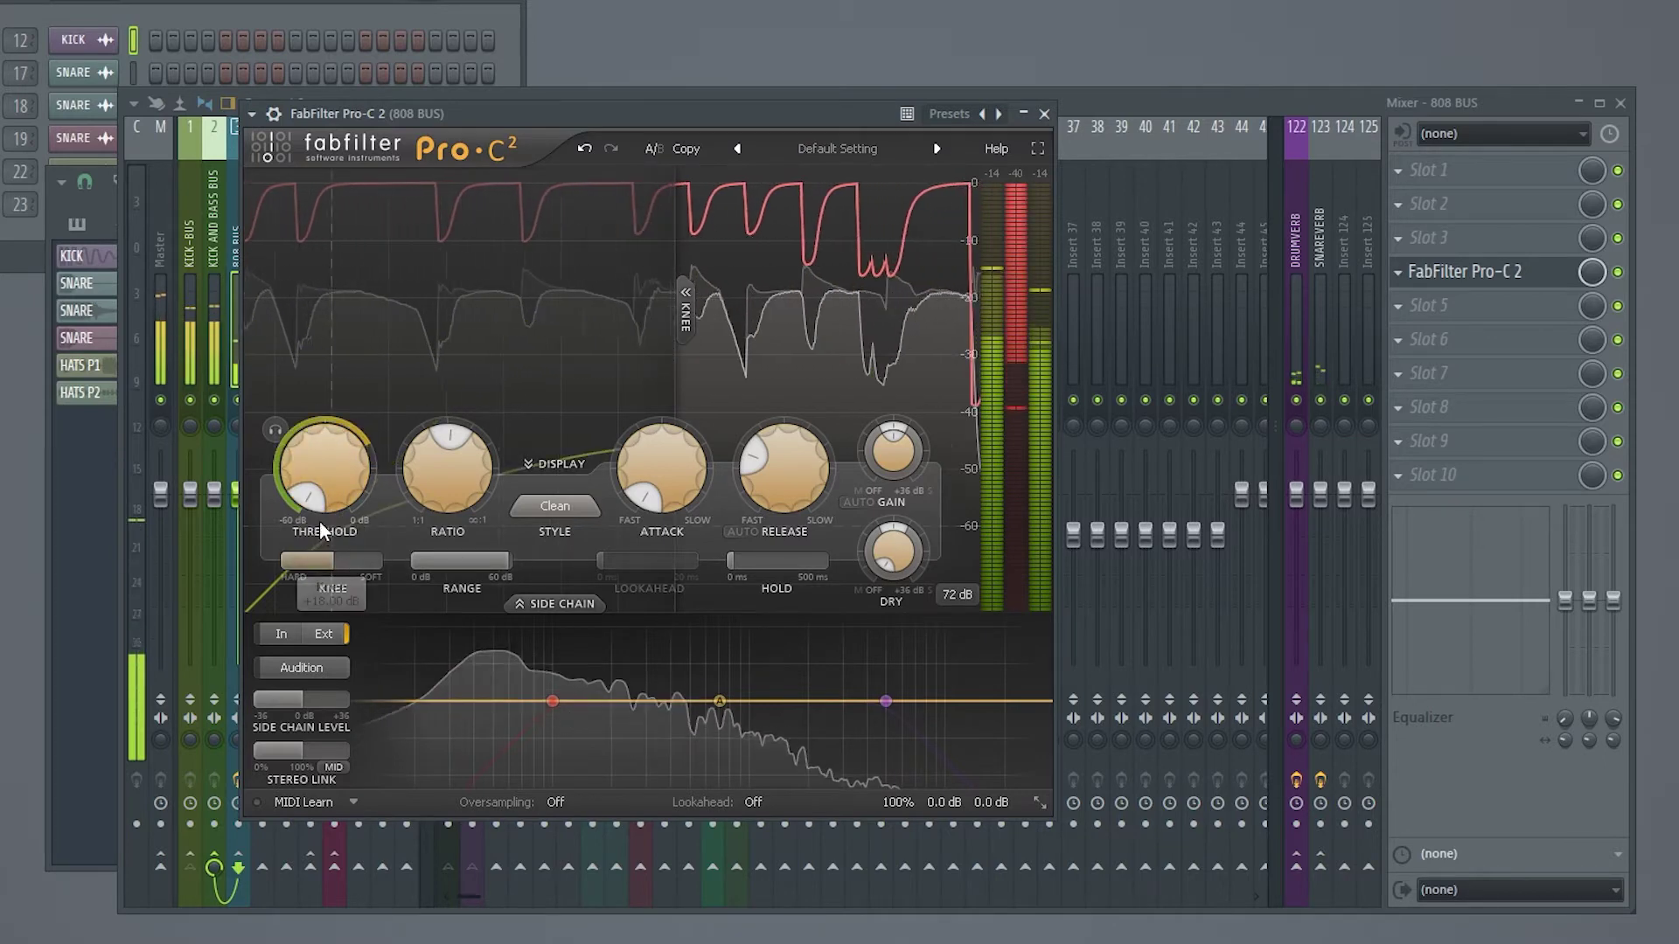
{"action": "left_click_drag", "start_coordinate": [325, 488], "coordinate": [333, 346]}
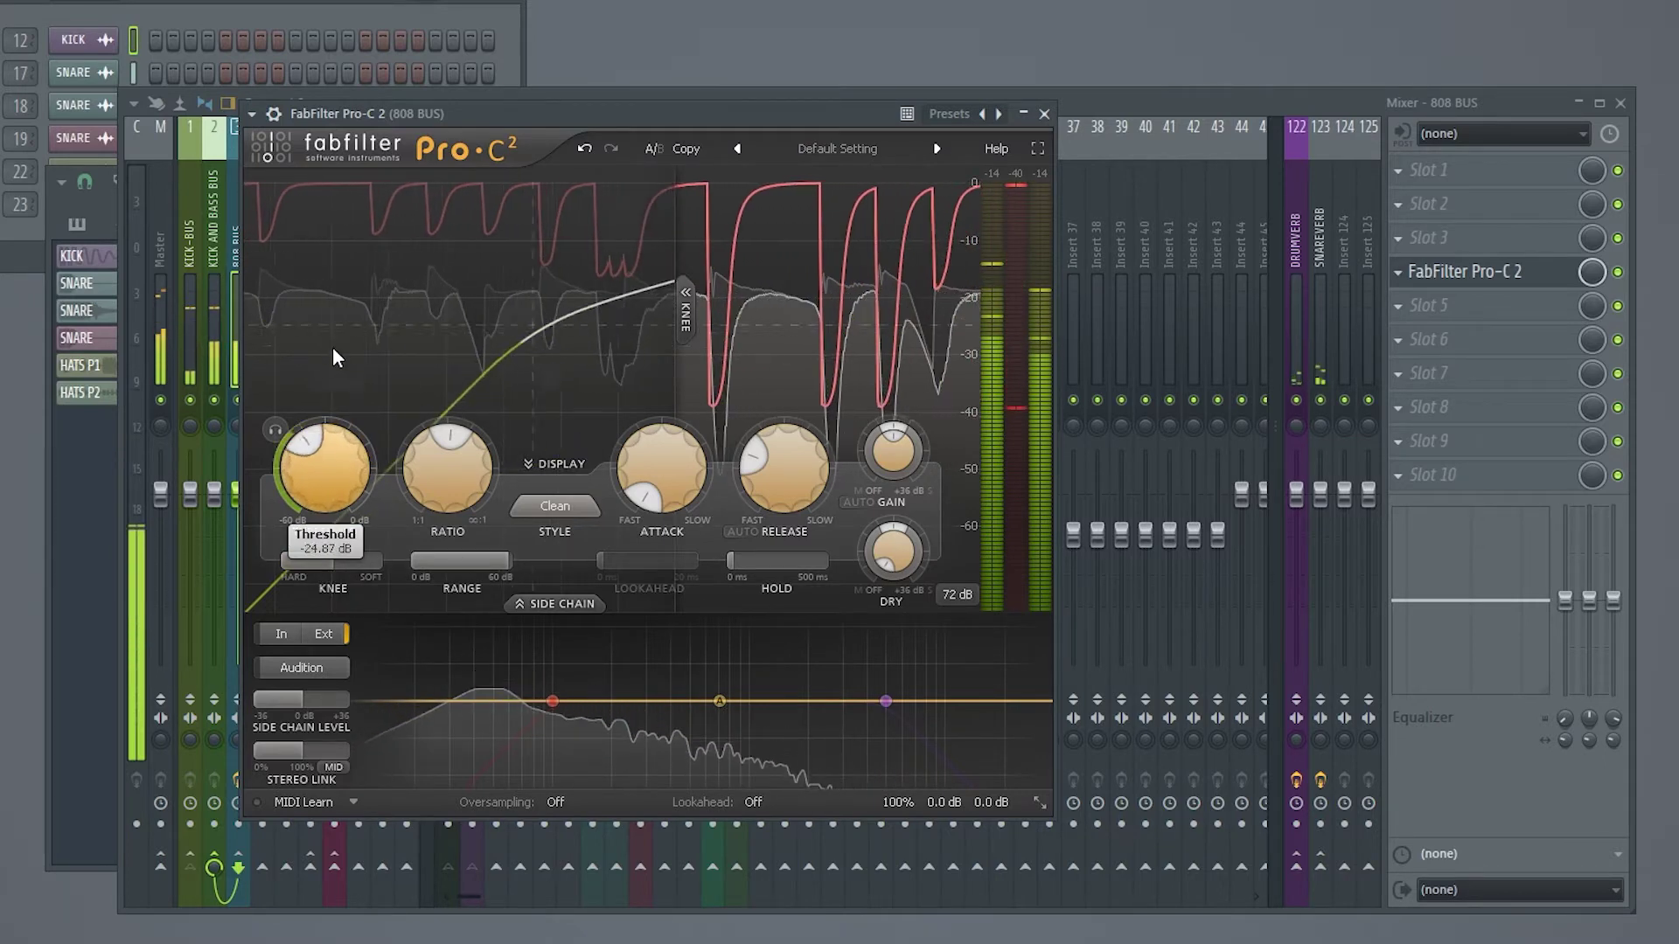
{"action": "left_click_drag", "start_coordinate": [329, 474], "coordinate": [348, 404]}
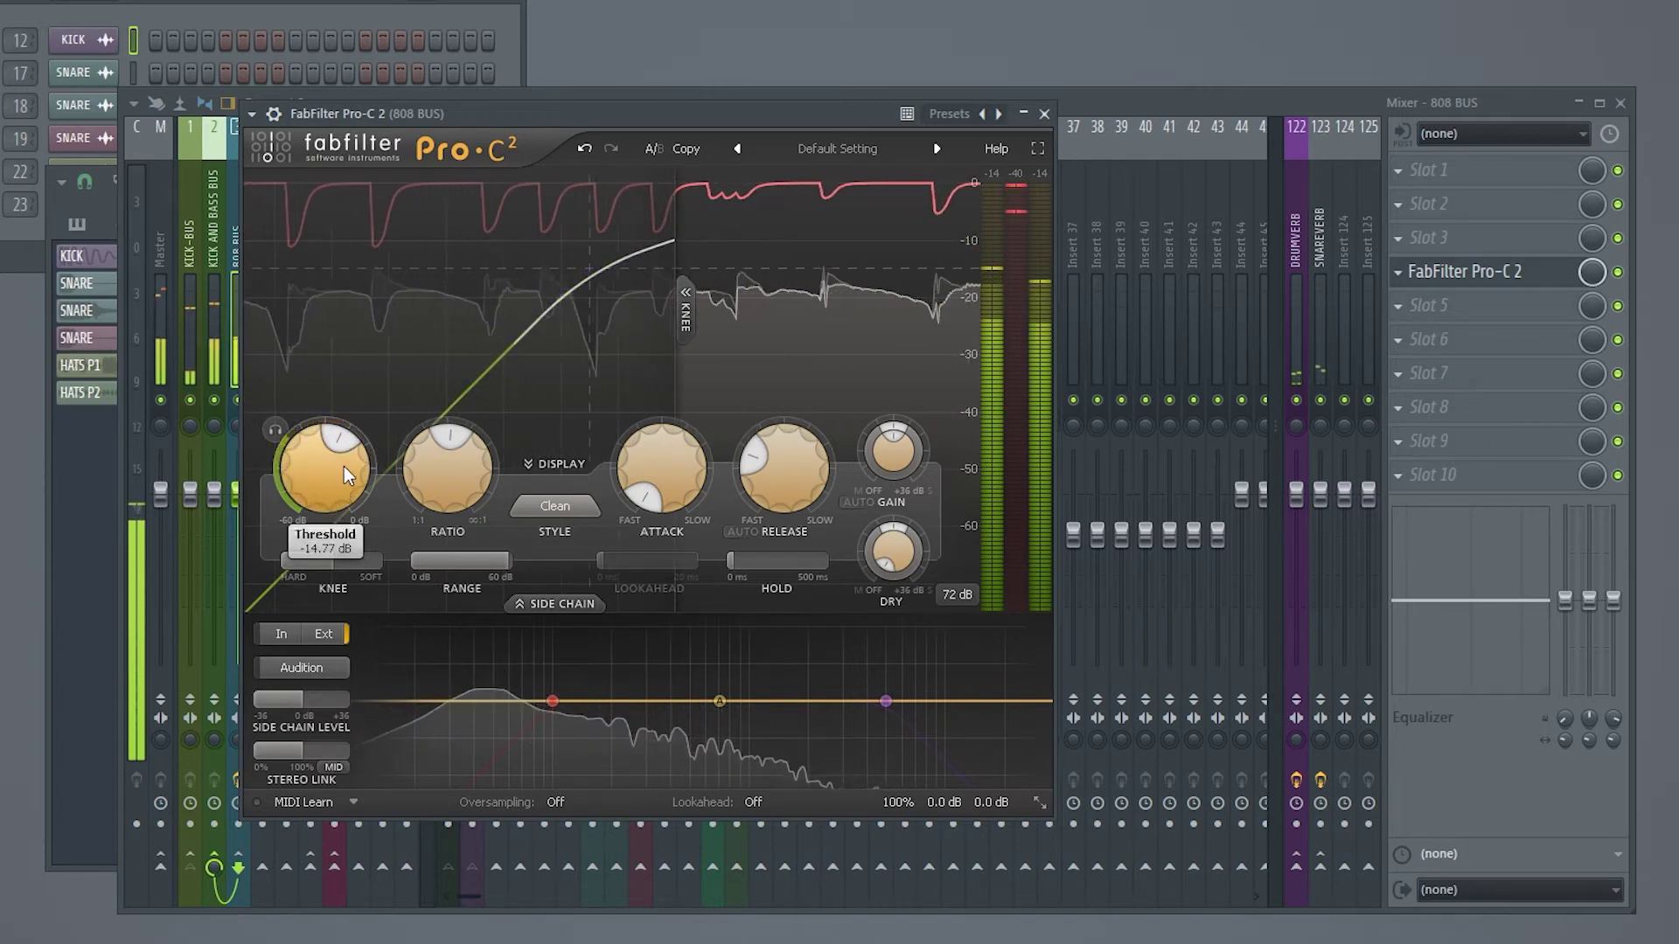
{"action": "left_click_drag", "start_coordinate": [344, 466], "coordinate": [328, 521]}
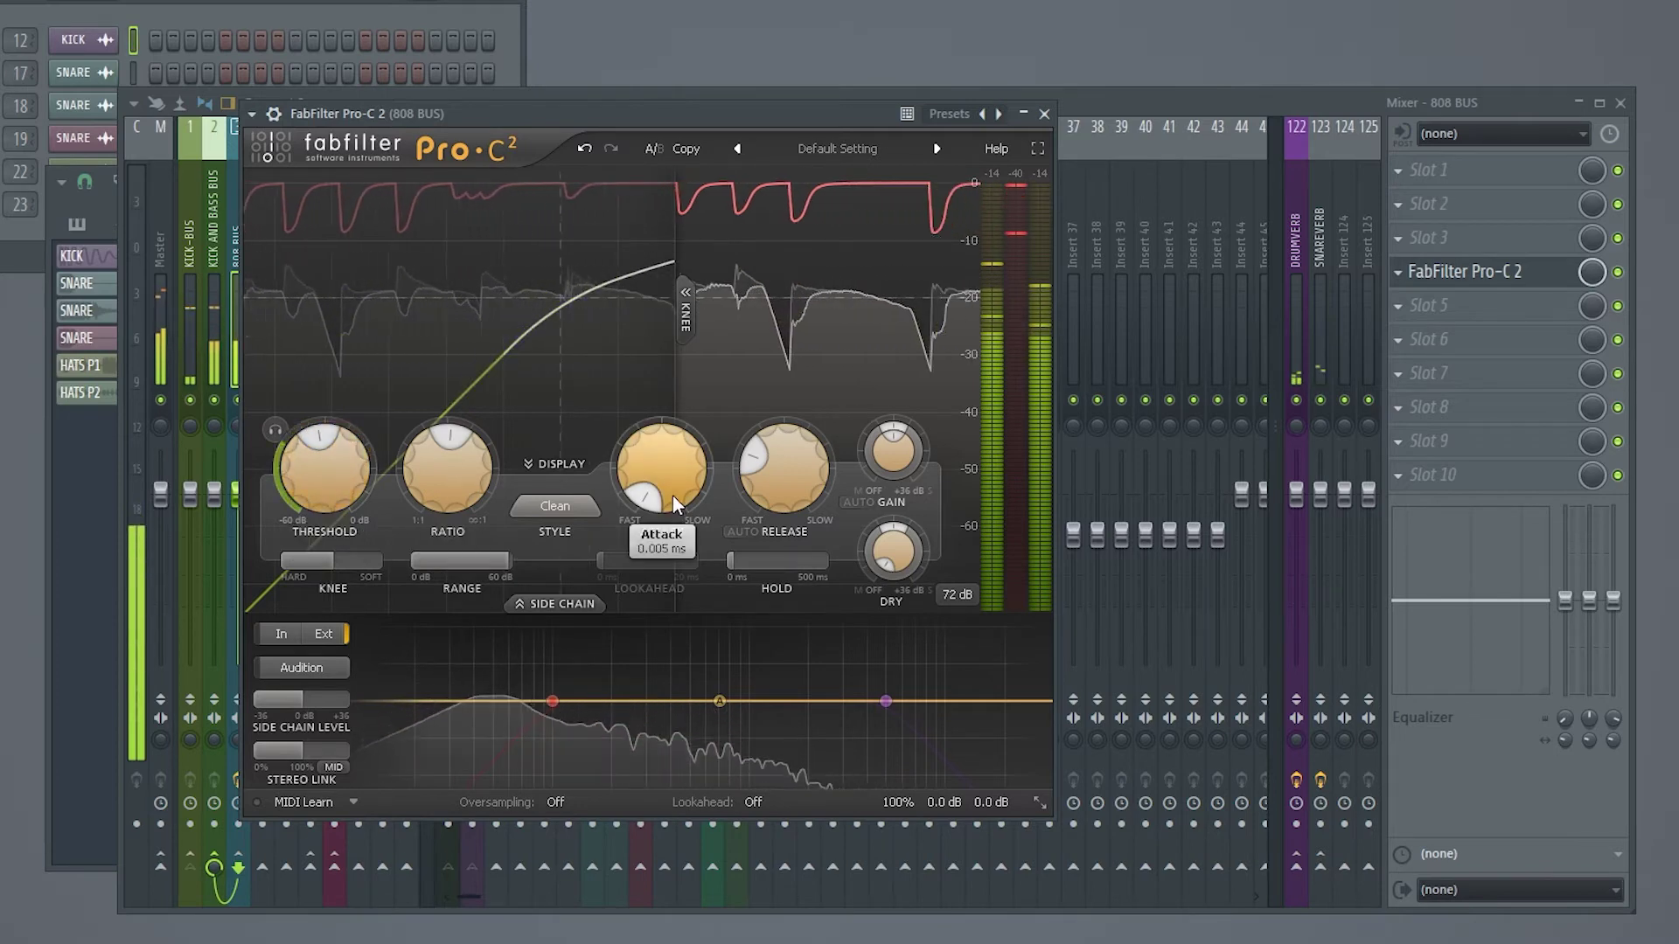
- Slow the attack slightly, sweep the release up to about 895 ms and back down, and settle on a moderately fast release
{"action": "left_click_drag", "start_coordinate": [675, 495], "coordinate": [678, 458]}
{"action": "left_click_drag", "start_coordinate": [799, 475], "coordinate": [815, 349]}
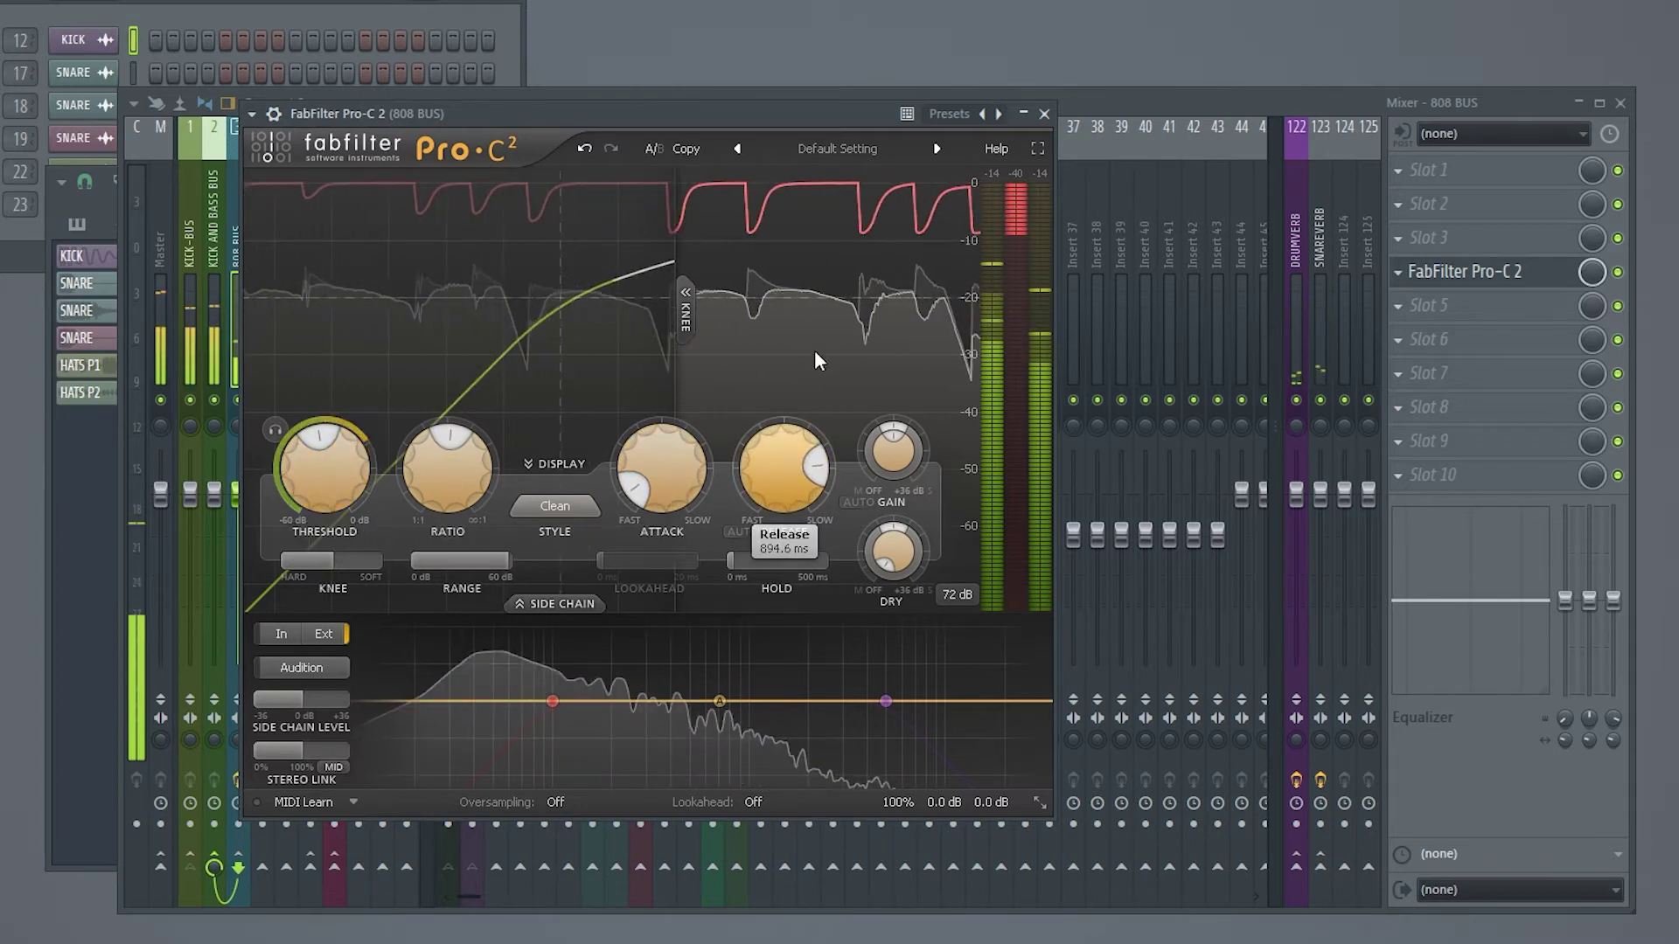
{"action": "left_click_drag", "start_coordinate": [794, 465], "coordinate": [784, 595]}
{"action": "mouse_move", "coordinate": [782, 475]}
{"action": "left_mouse_down"}
{"action": "mouse_move", "coordinate": [773, 497]}
{"action": "mouse_move", "coordinate": [780, 469]}
{"action": "left_mouse_up"}
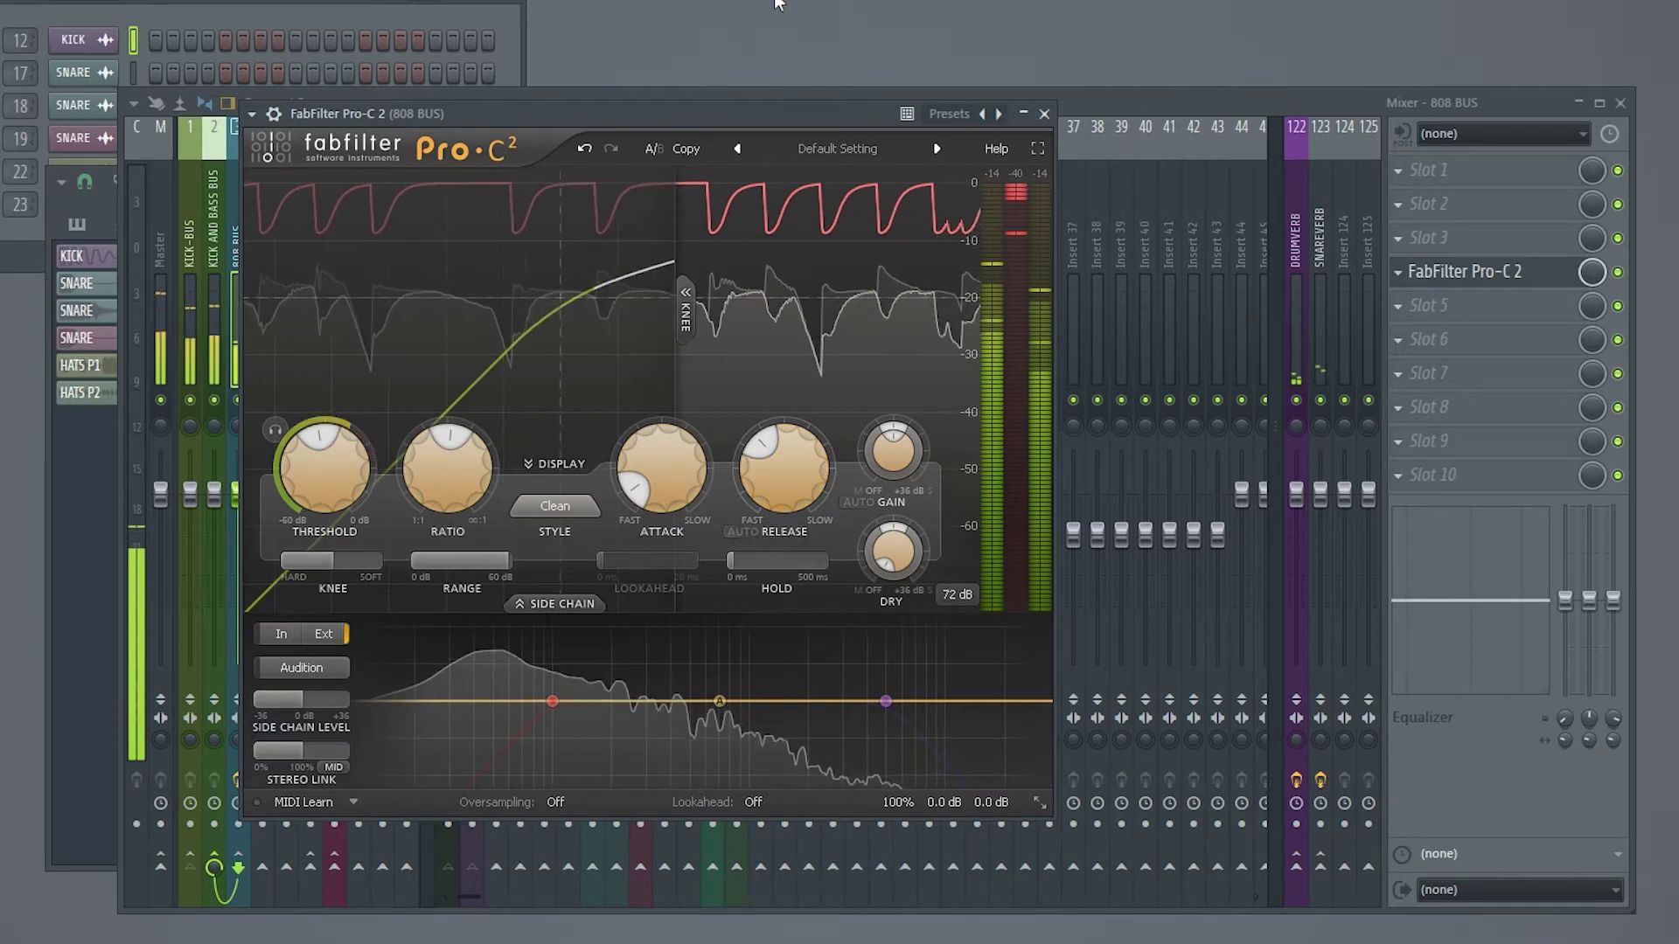
- With the arrangement playing, raise the side chain level to about +3.3 dB, stop playback and close the compressor
{"action": "left_click_drag", "start_coordinate": [717, 110], "coordinate": [779, 112]}
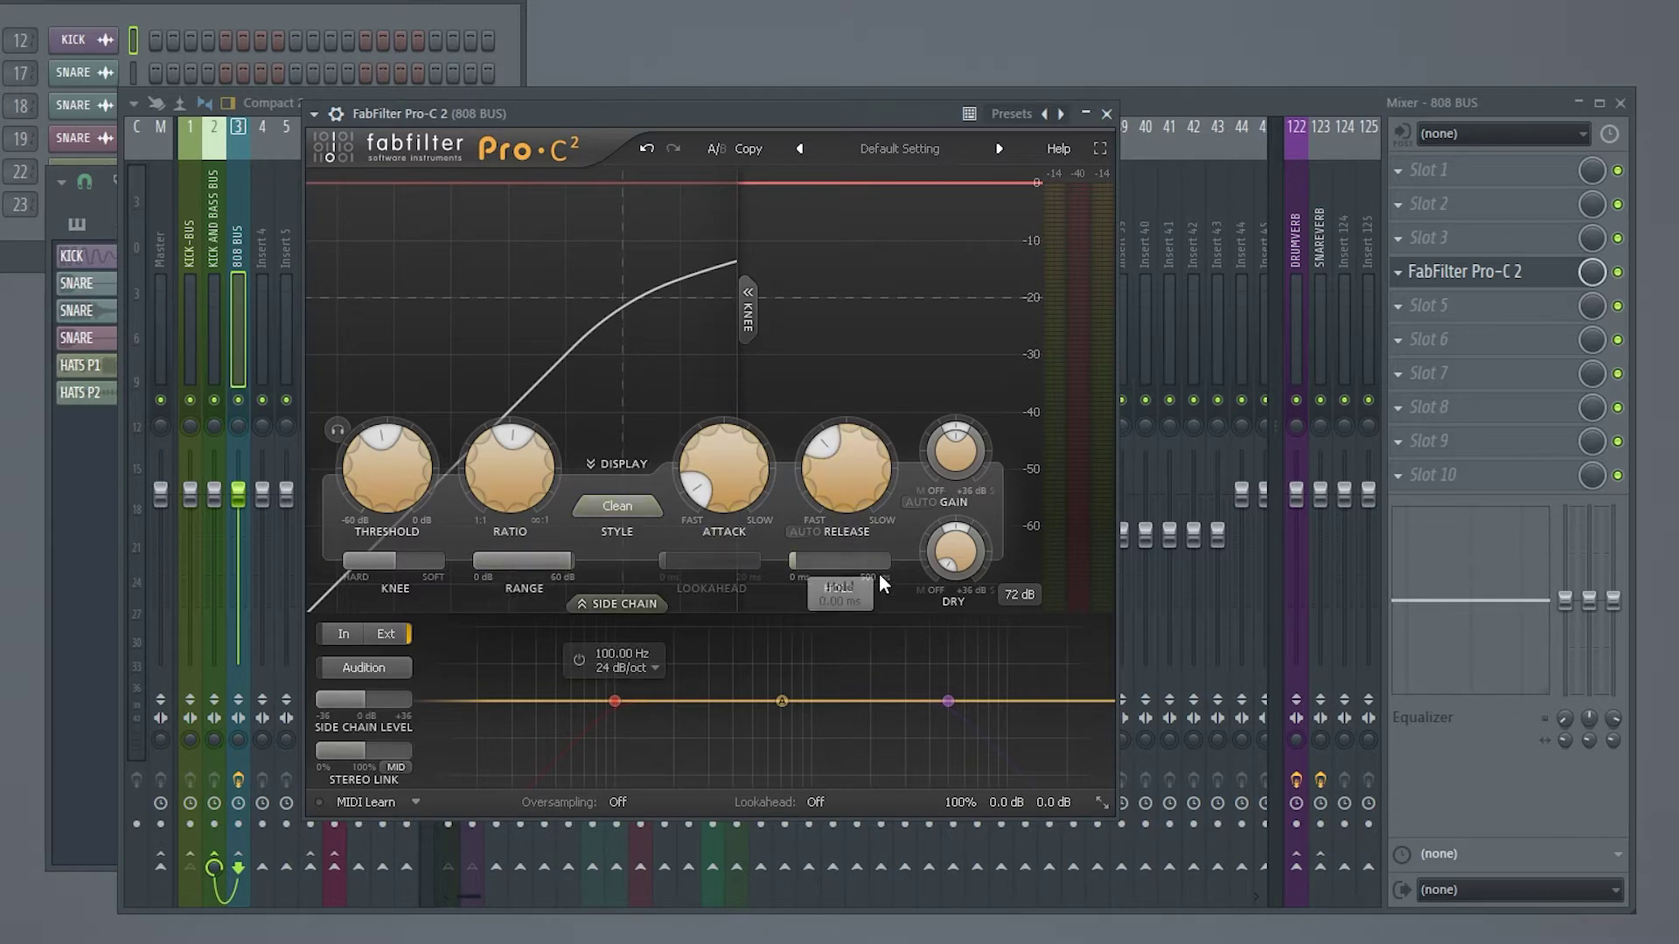
{"action": "mouse_move", "coordinate": [582, 663]}
{"action": "mouse_move", "coordinate": [362, 700]}
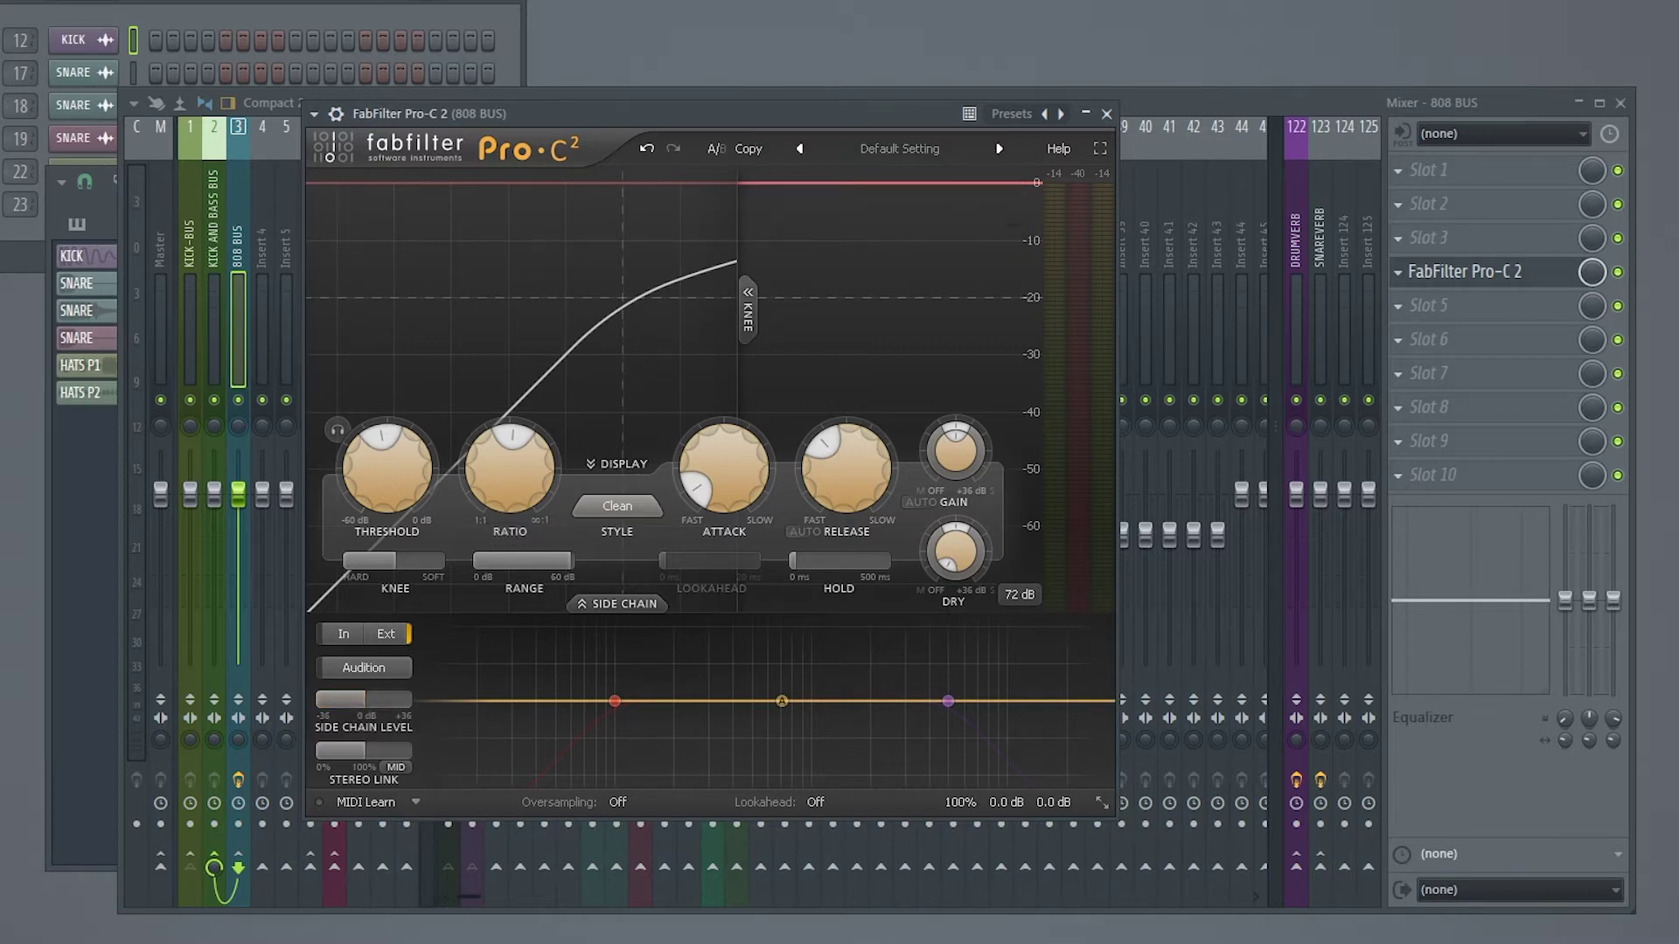
{"action": "key", "text": "space"}
{"action": "left_click_drag", "start_coordinate": [363, 701], "coordinate": [375, 510]}
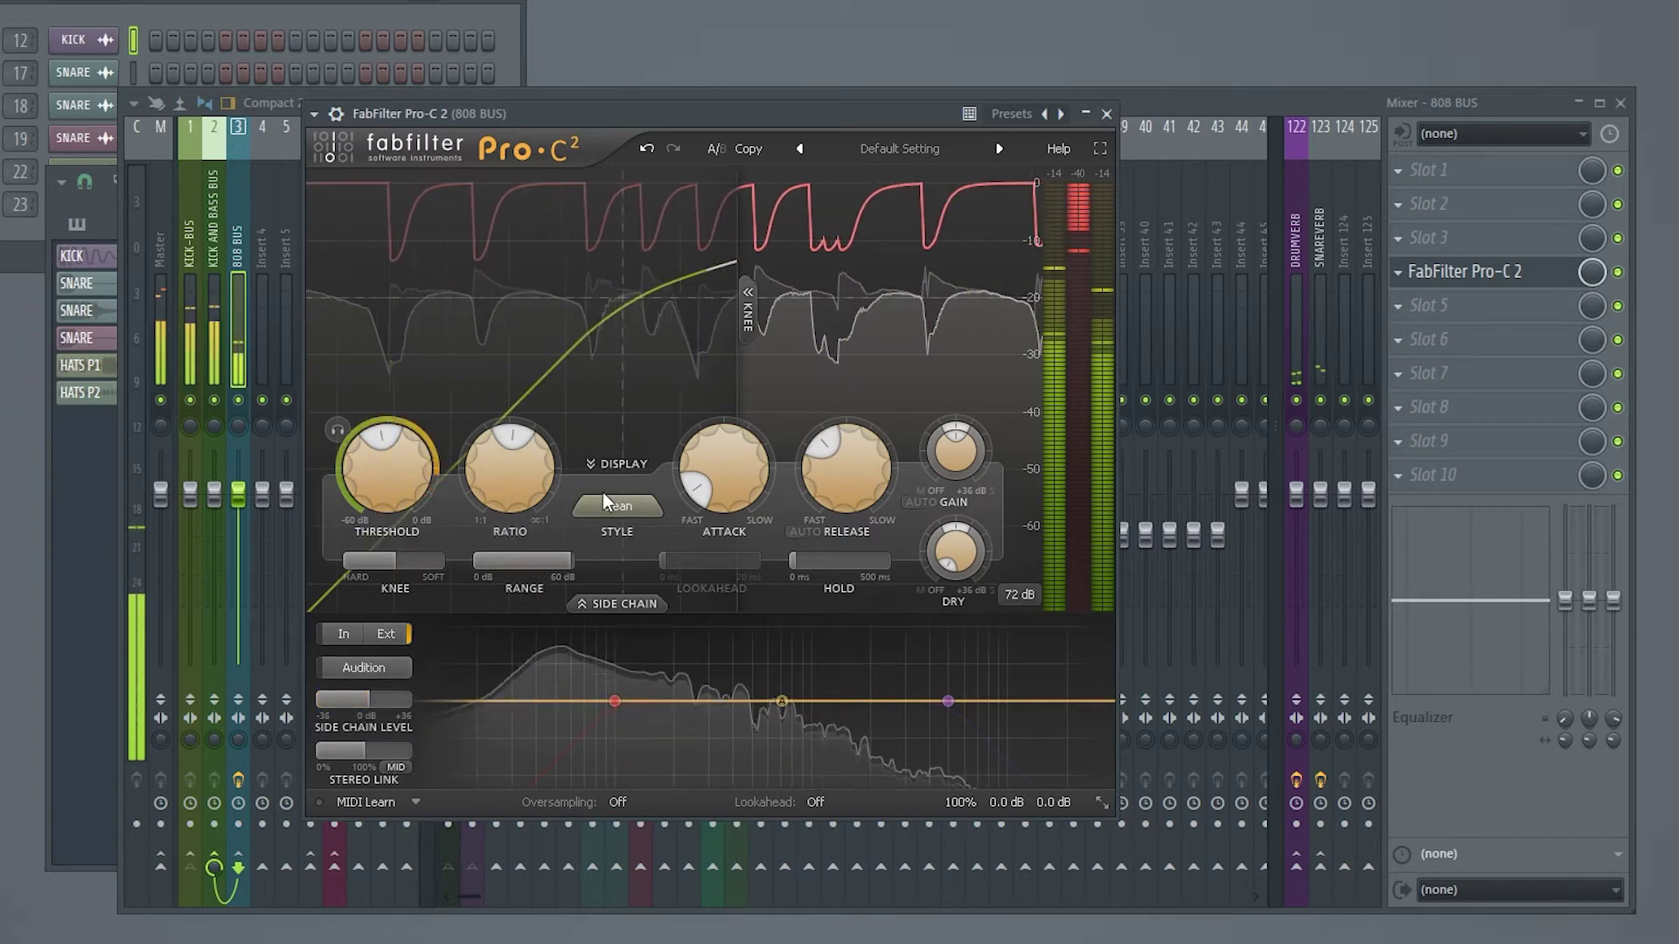
{"action": "key", "text": "space"}
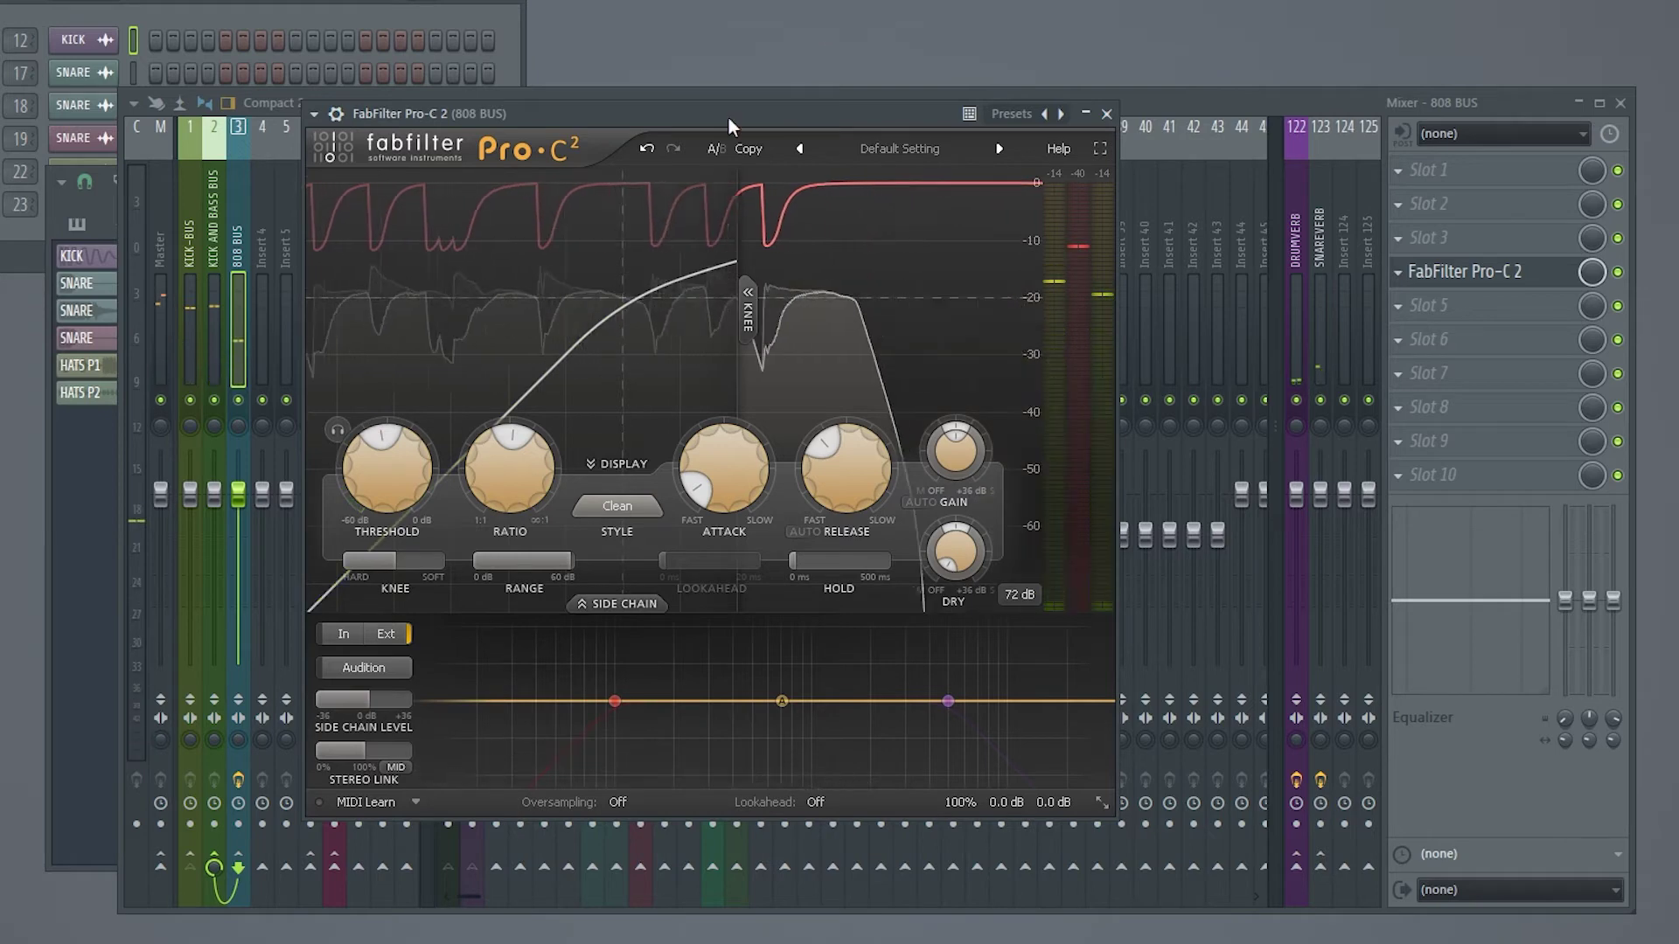
{"action": "mouse_move", "coordinate": [349, 705]}
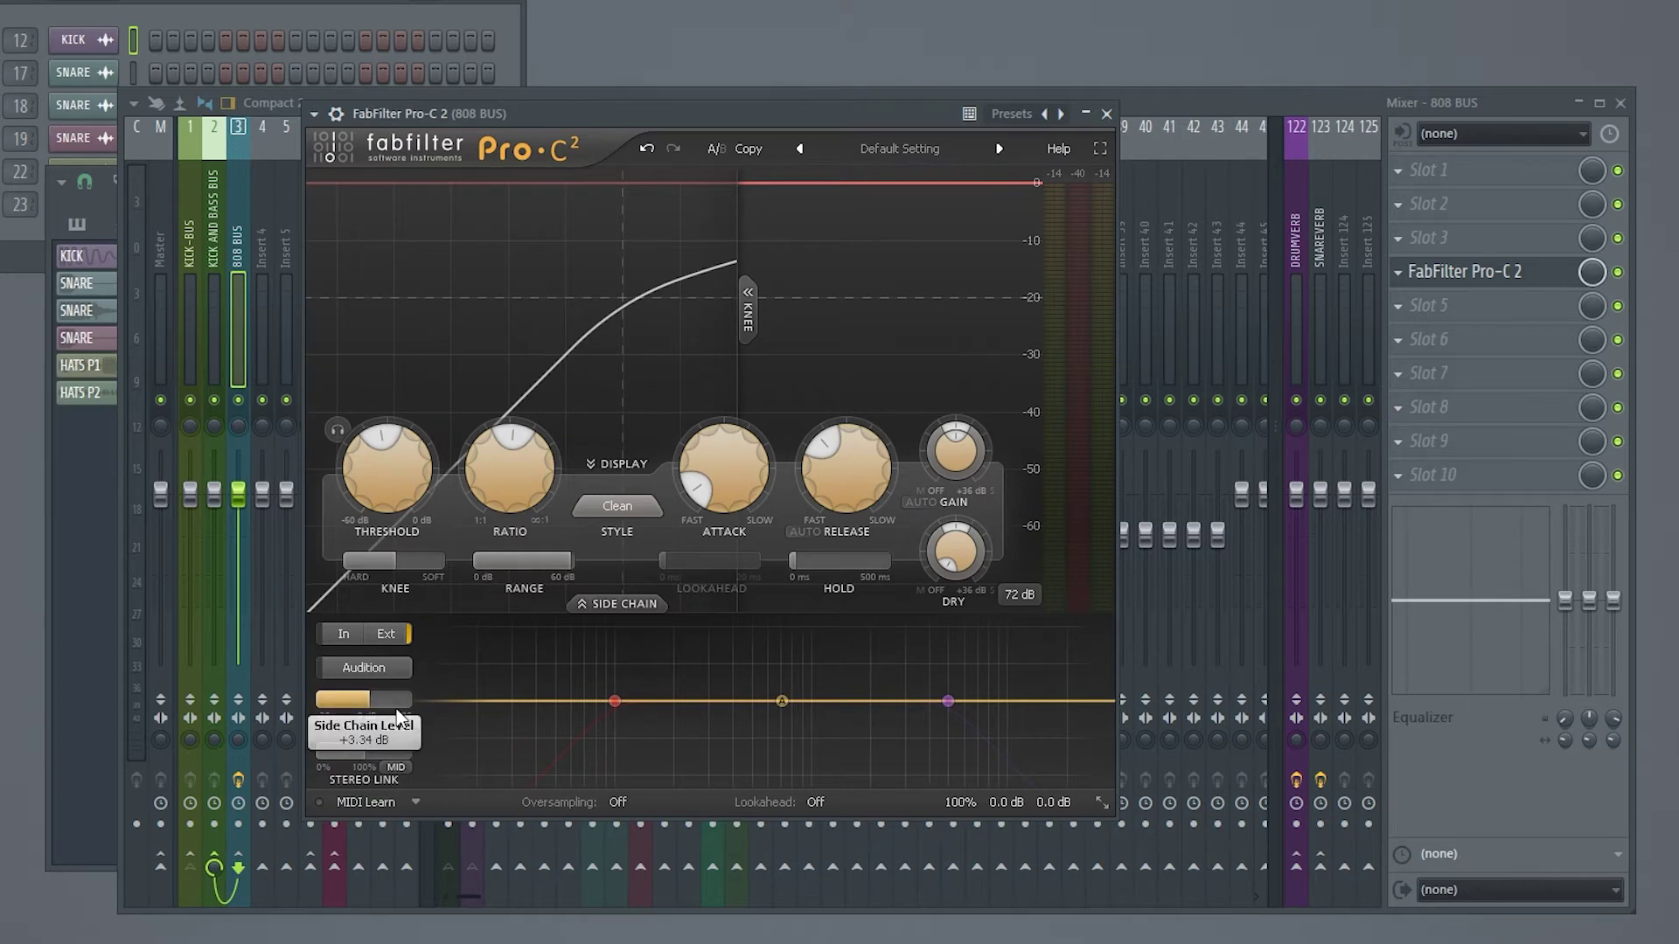
{"action": "mouse_move", "coordinate": [385, 464]}
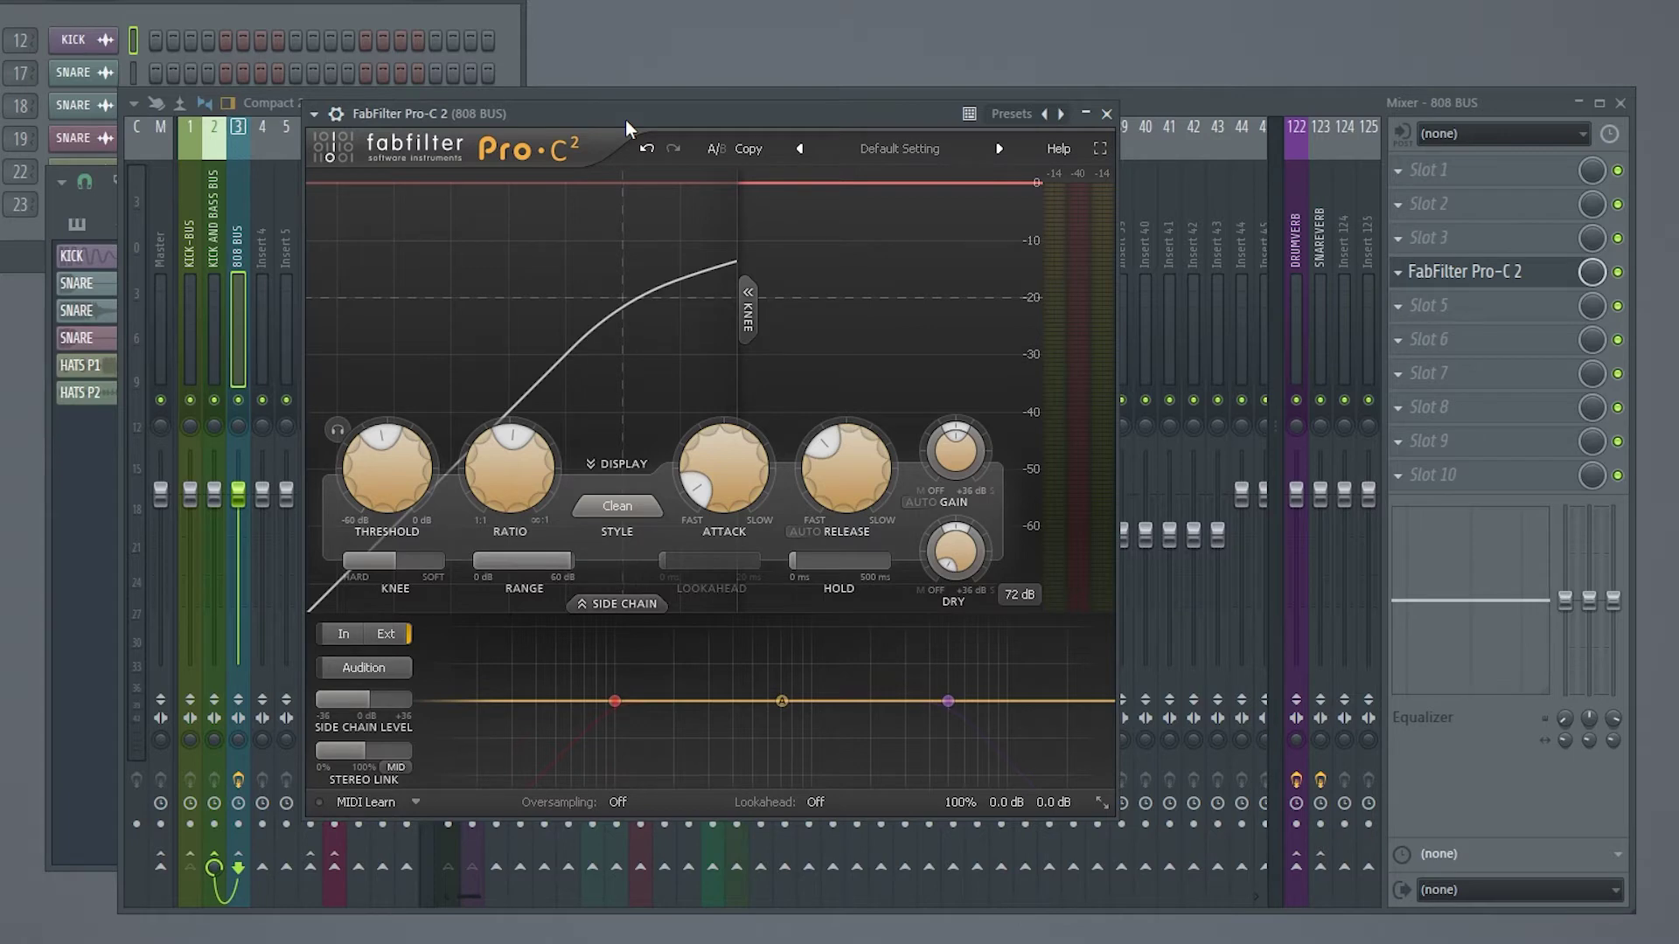
{"action": "left_click", "coordinate": [1107, 115]}
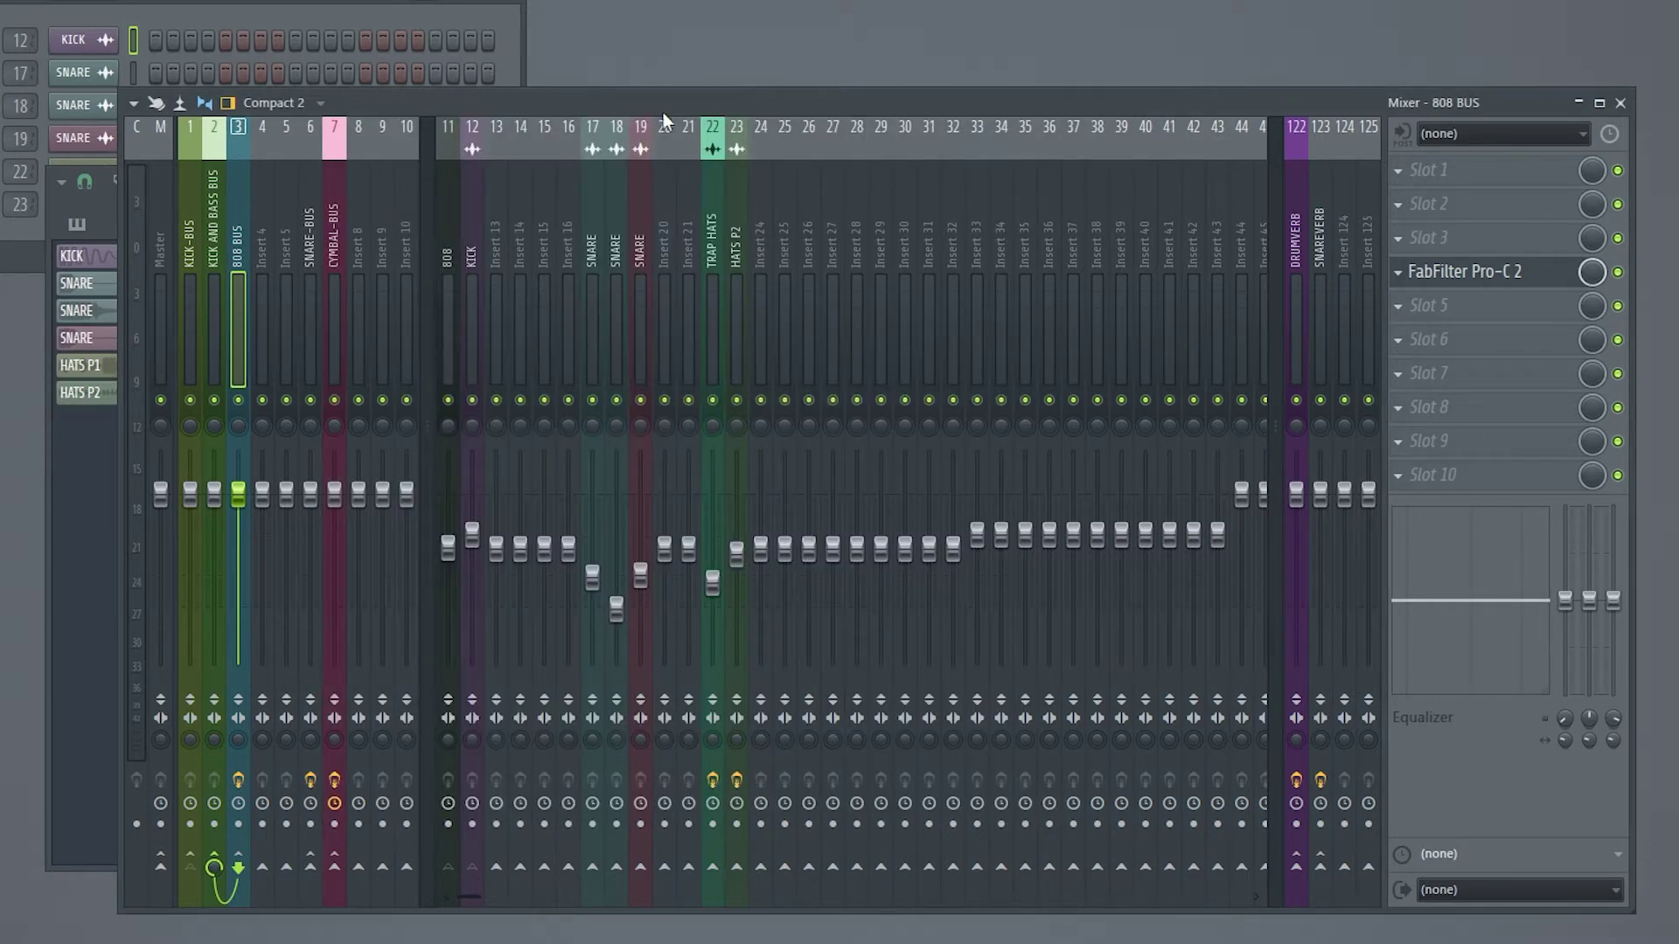
- Solo the KICK and 808 tracks together in the playlist and return to the mixer
{"action": "key", "text": "F5"}
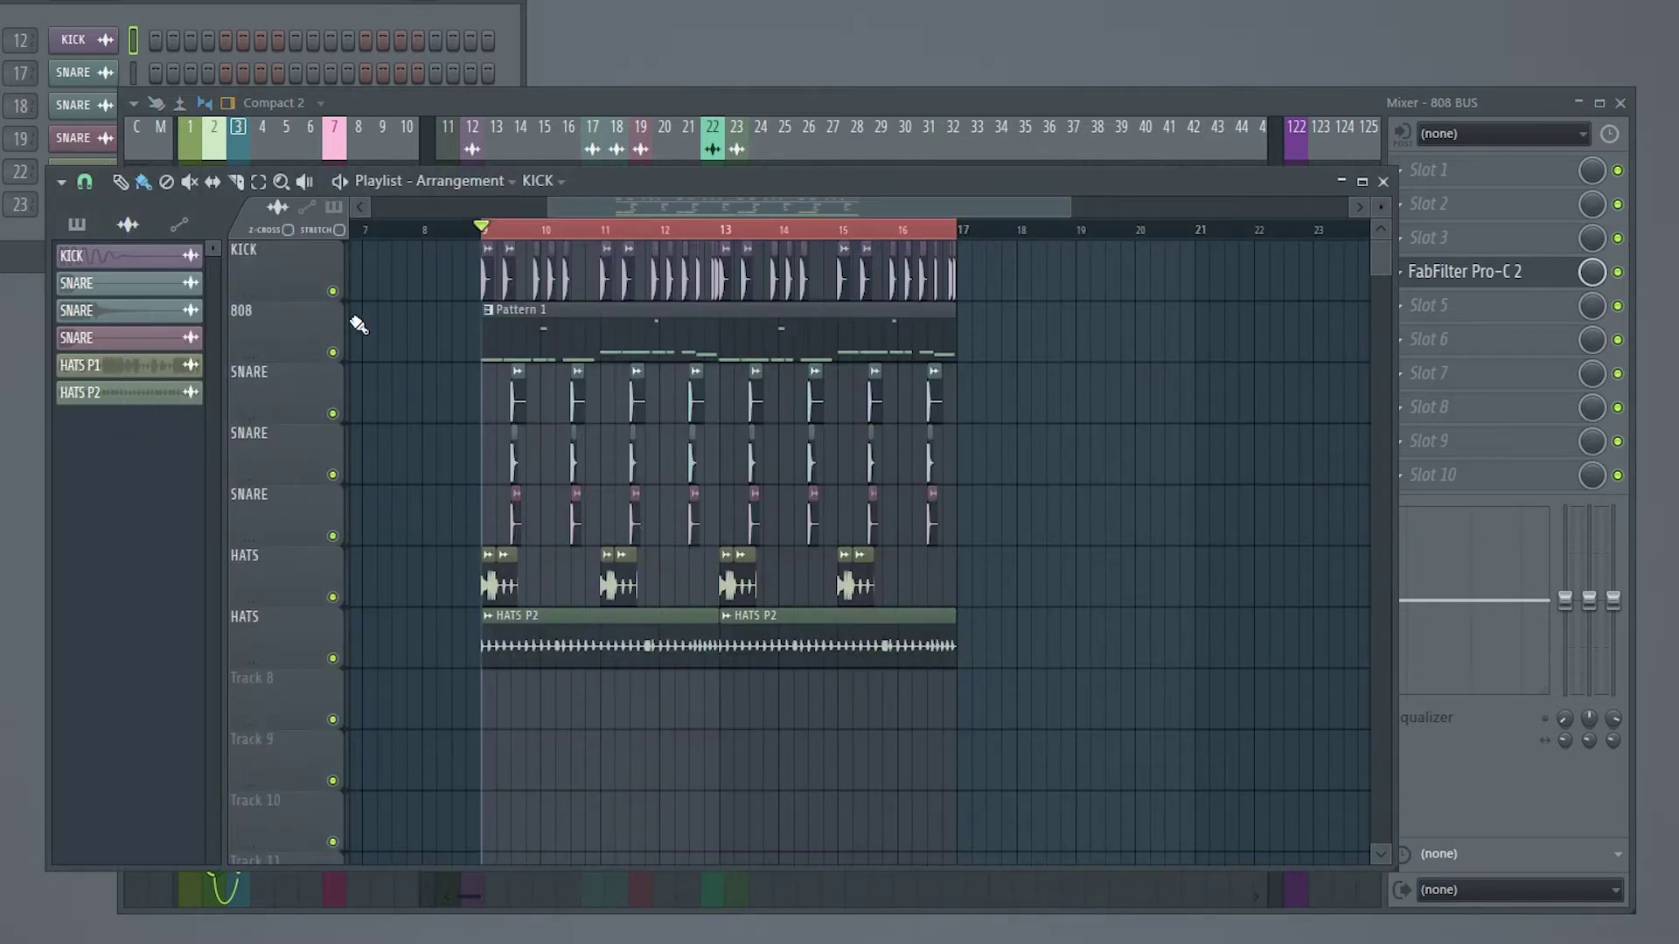
{"action": "right_click", "coordinate": [333, 292]}
{"action": "left_click", "coordinate": [333, 352]}
{"action": "left_click_drag", "start_coordinate": [659, 181], "coordinate": [659, 226]}
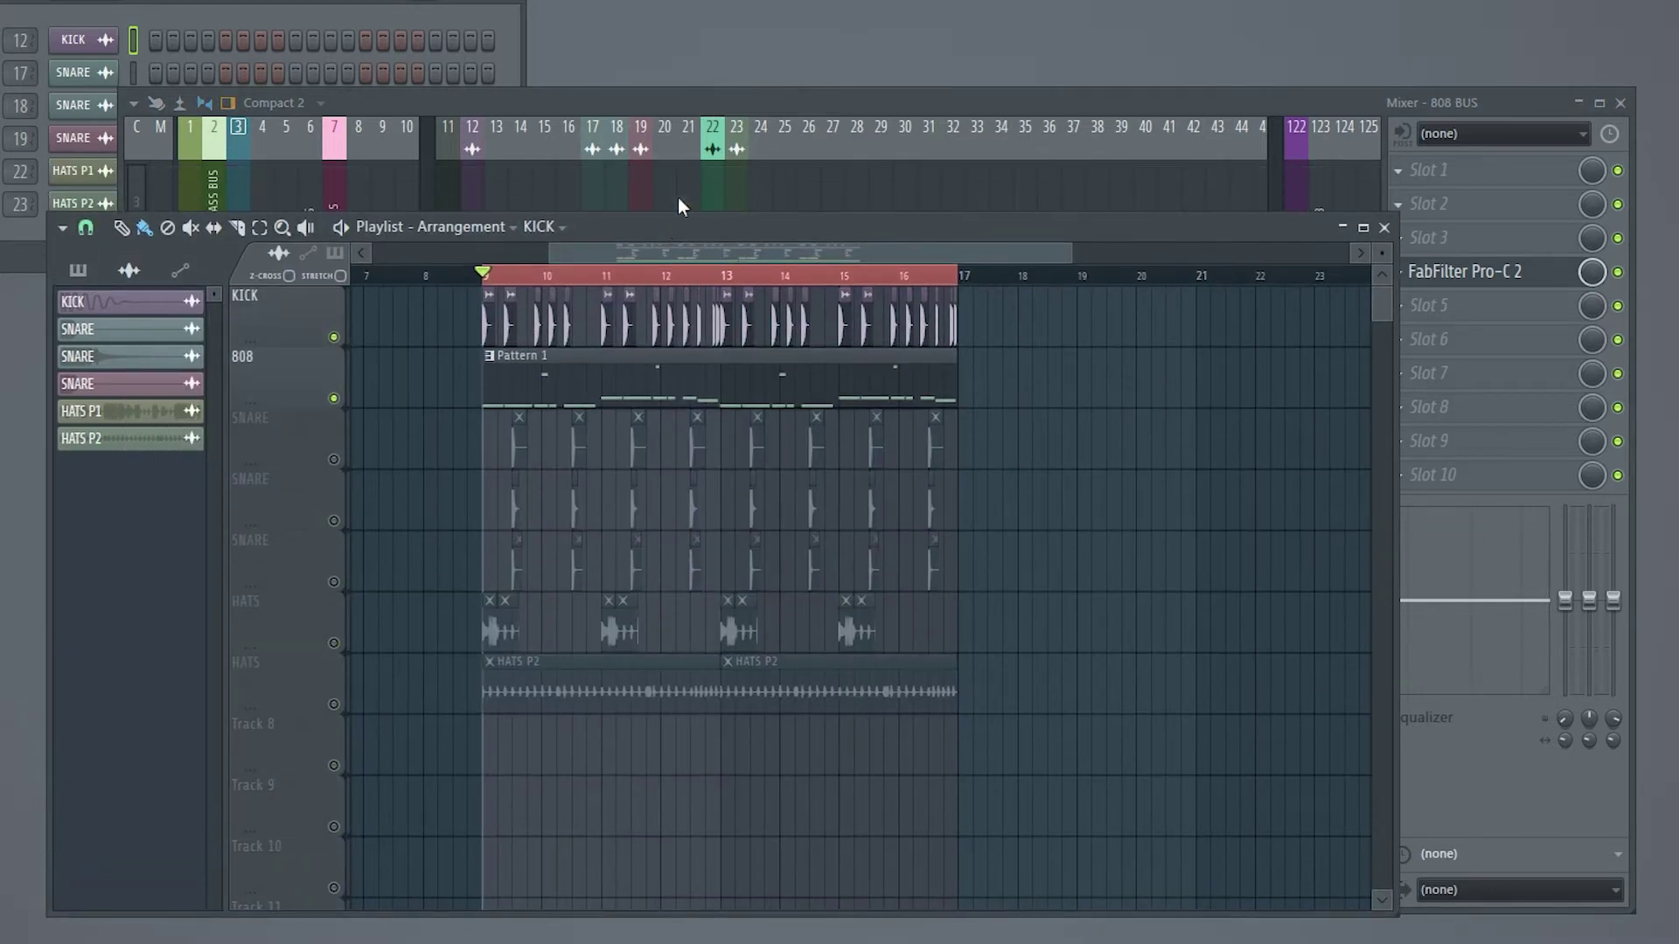
{"action": "left_click", "coordinate": [733, 90]}
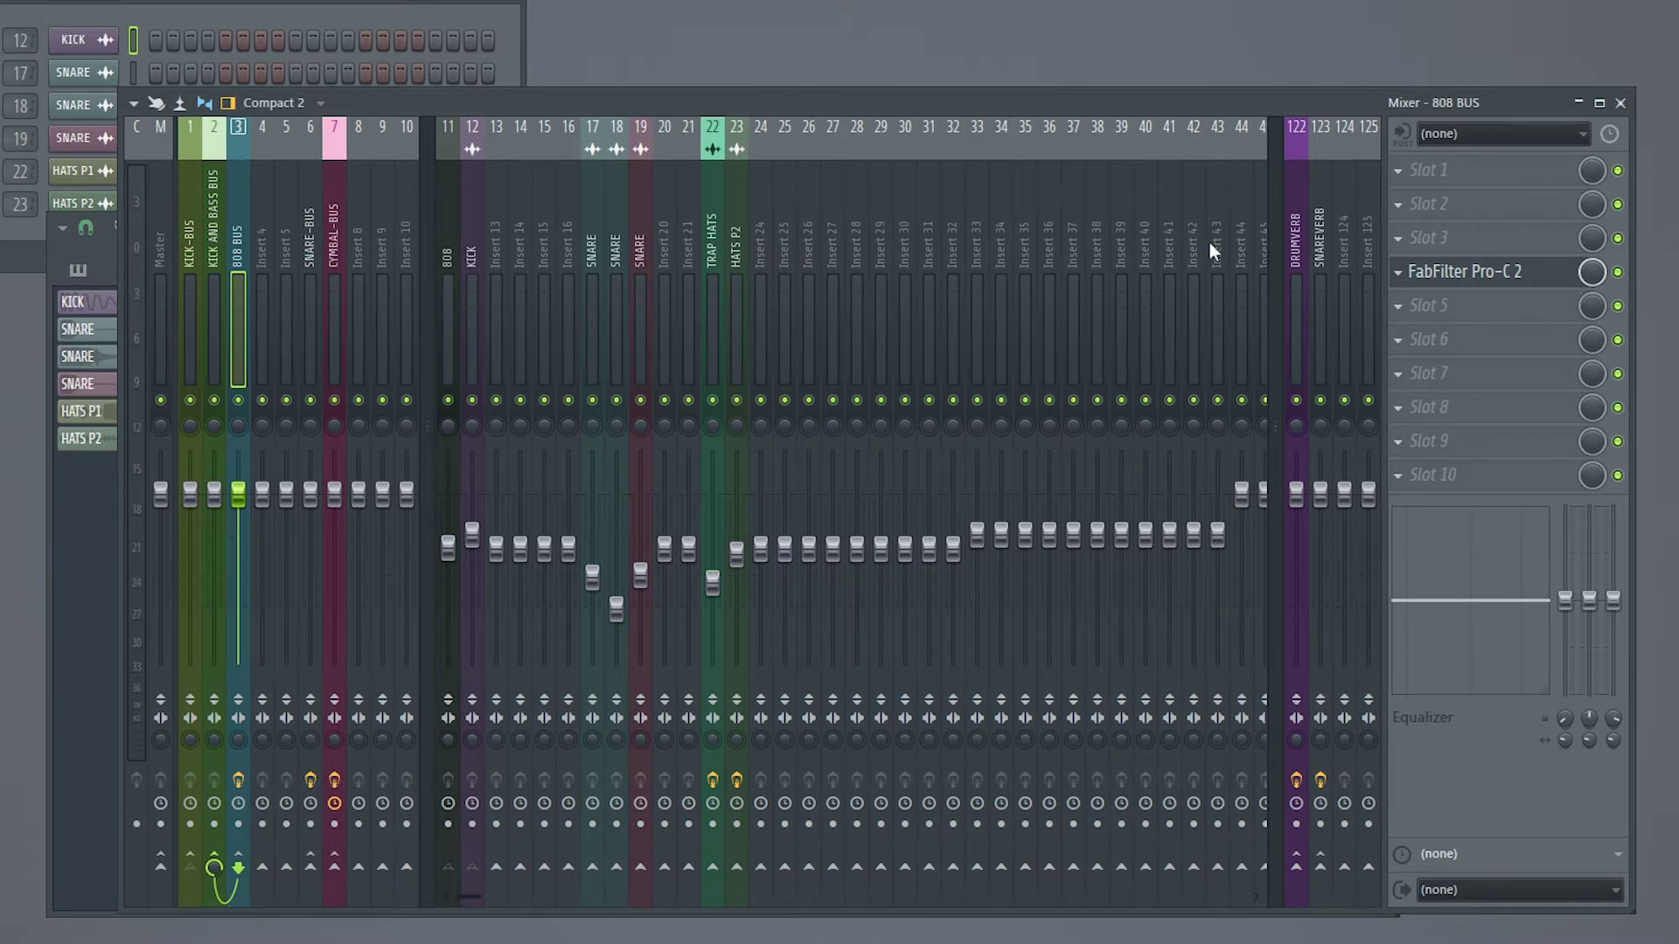
- Compare the kick and 808 during playback with the 808 BUS compressor active, bypassed and re-enabled, and stop playback
{"action": "left_click", "coordinate": [1476, 277]}
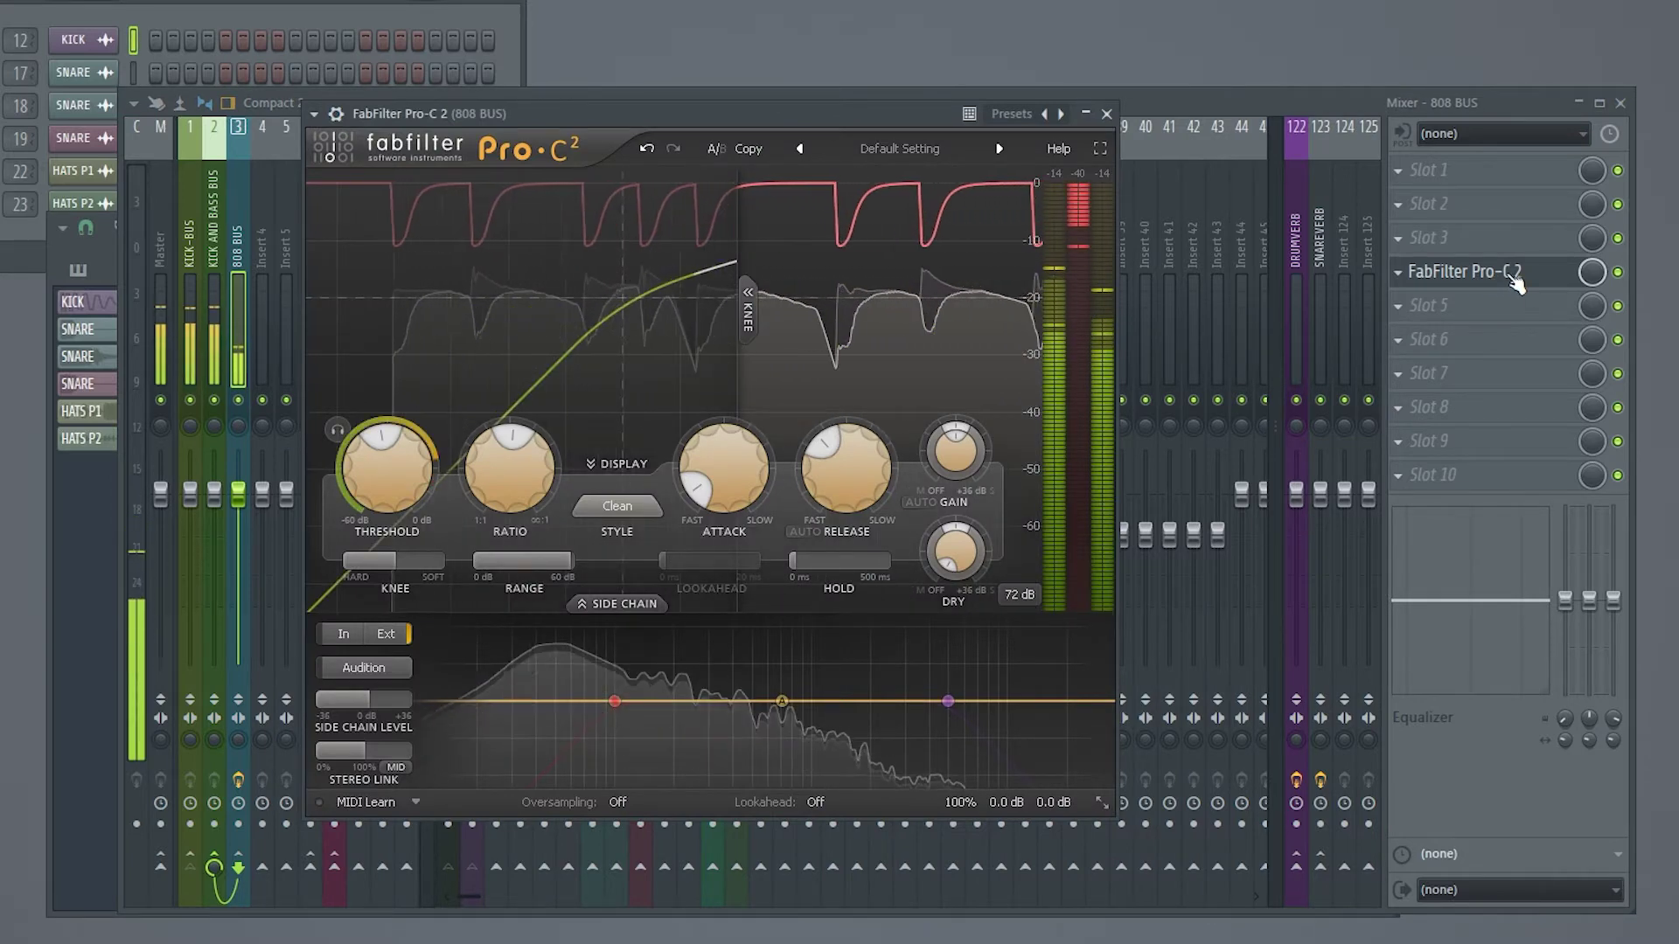
{"action": "left_click", "coordinate": [1620, 272]}
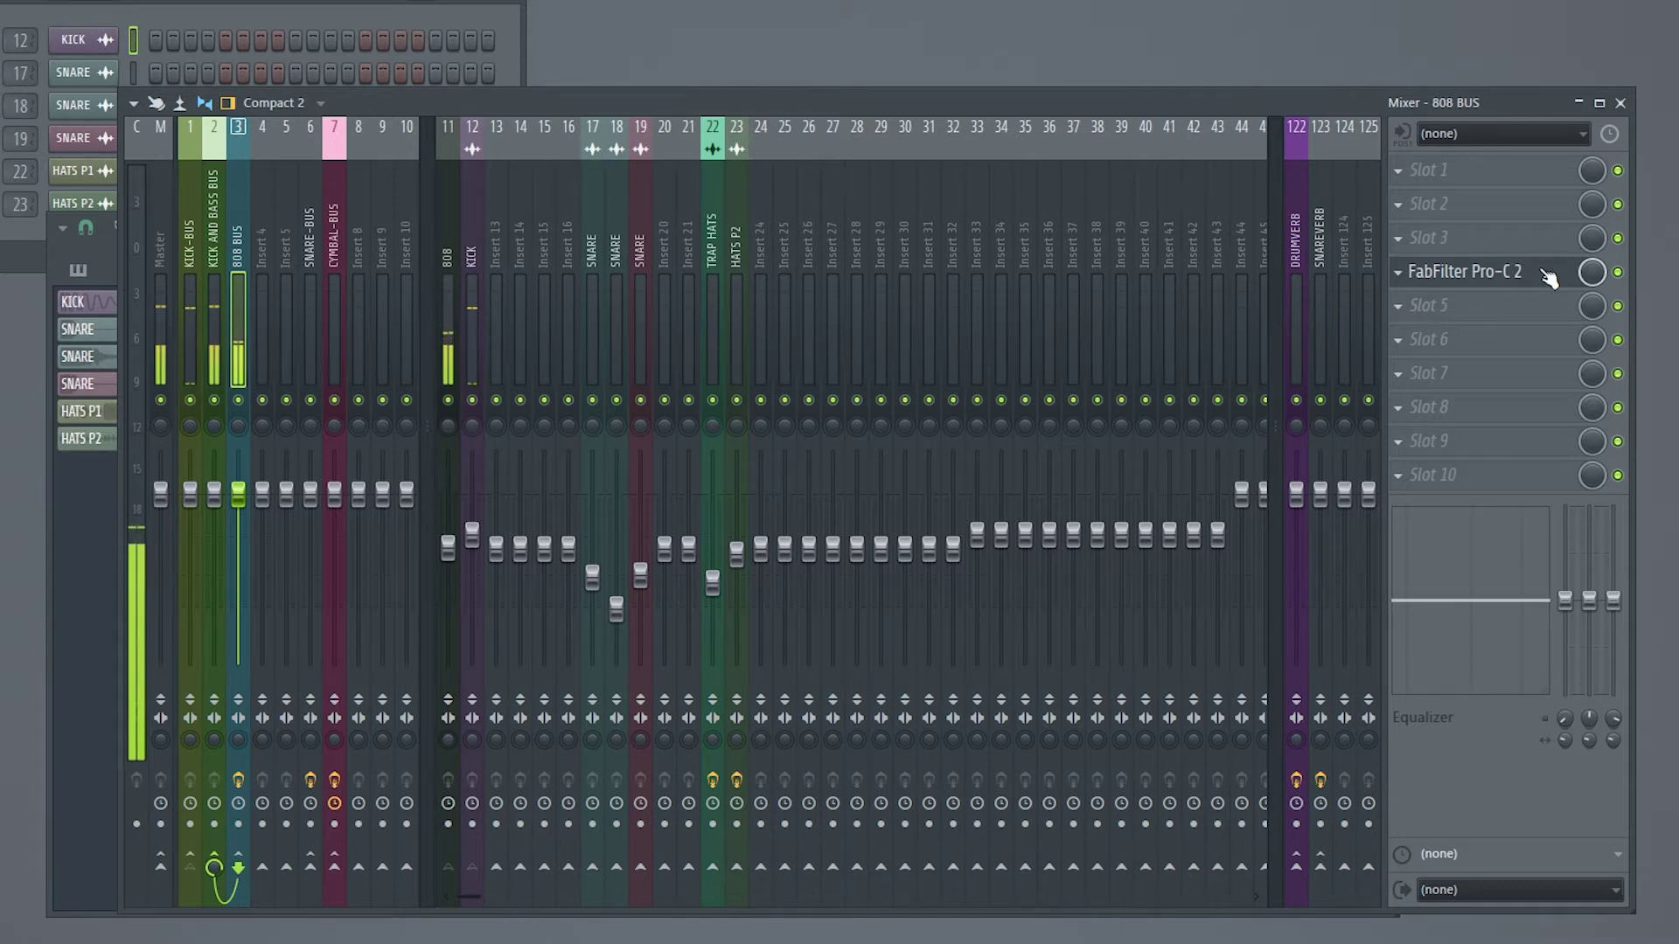
{"action": "left_click", "coordinate": [1621, 274]}
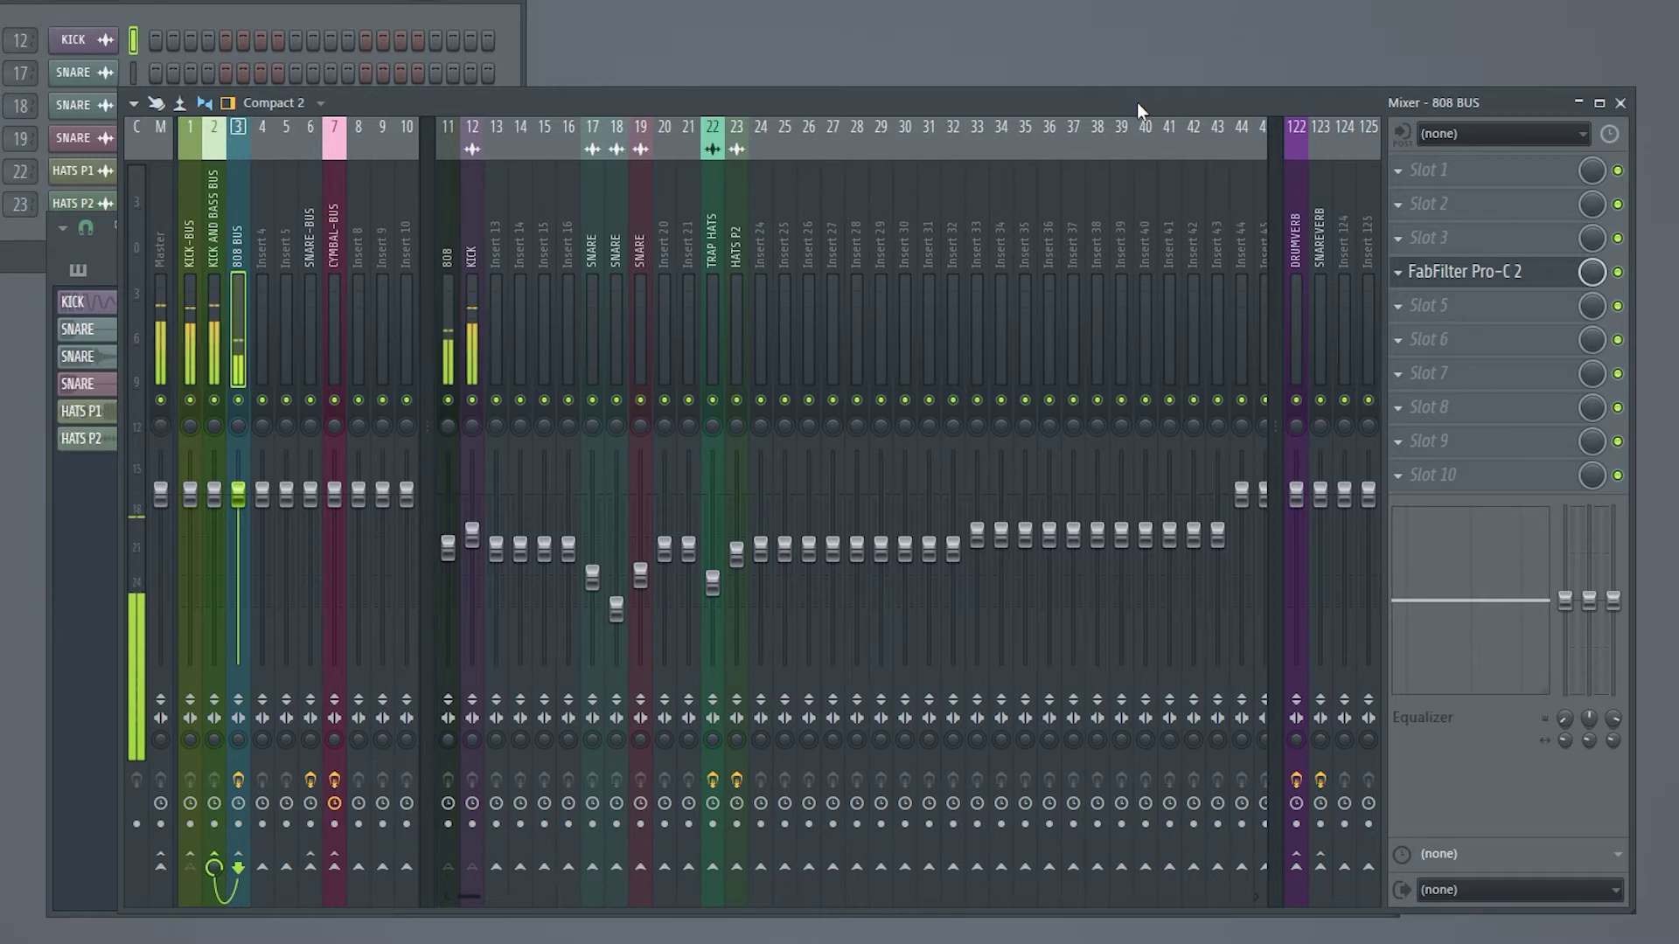
{"action": "key", "text": "space"}
{"action": "left_click_drag", "start_coordinate": [1137, 104], "coordinate": [1120, 112]}
{"action": "right_click", "coordinate": [526, 174]}
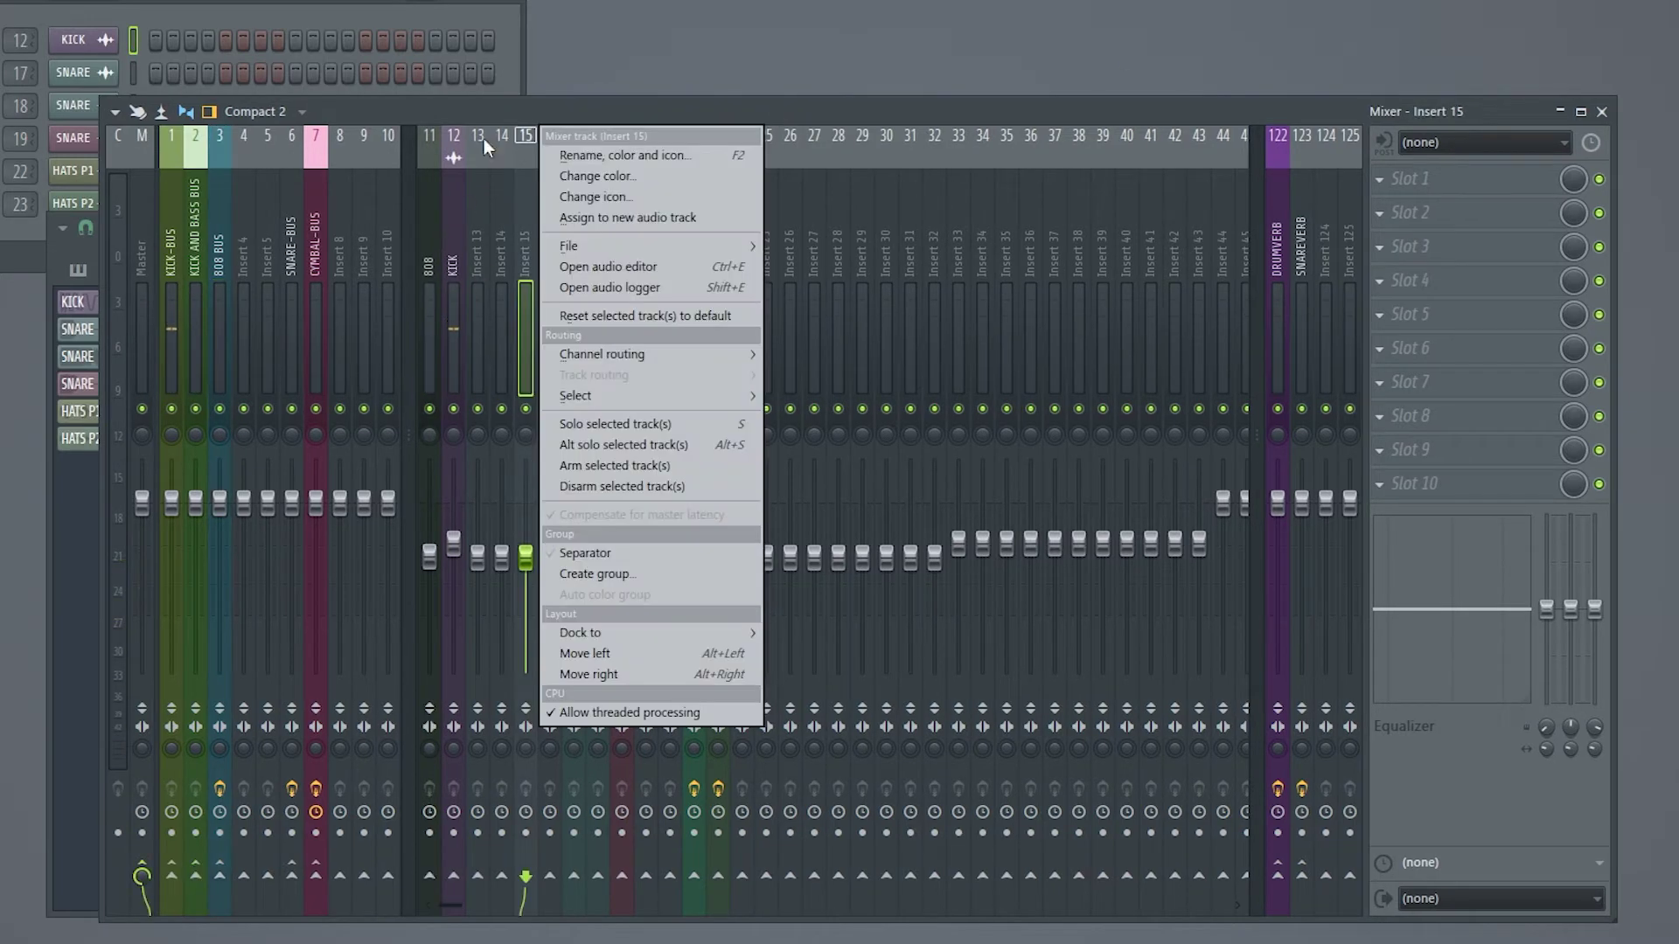
{"action": "left_click", "coordinate": [452, 248]}
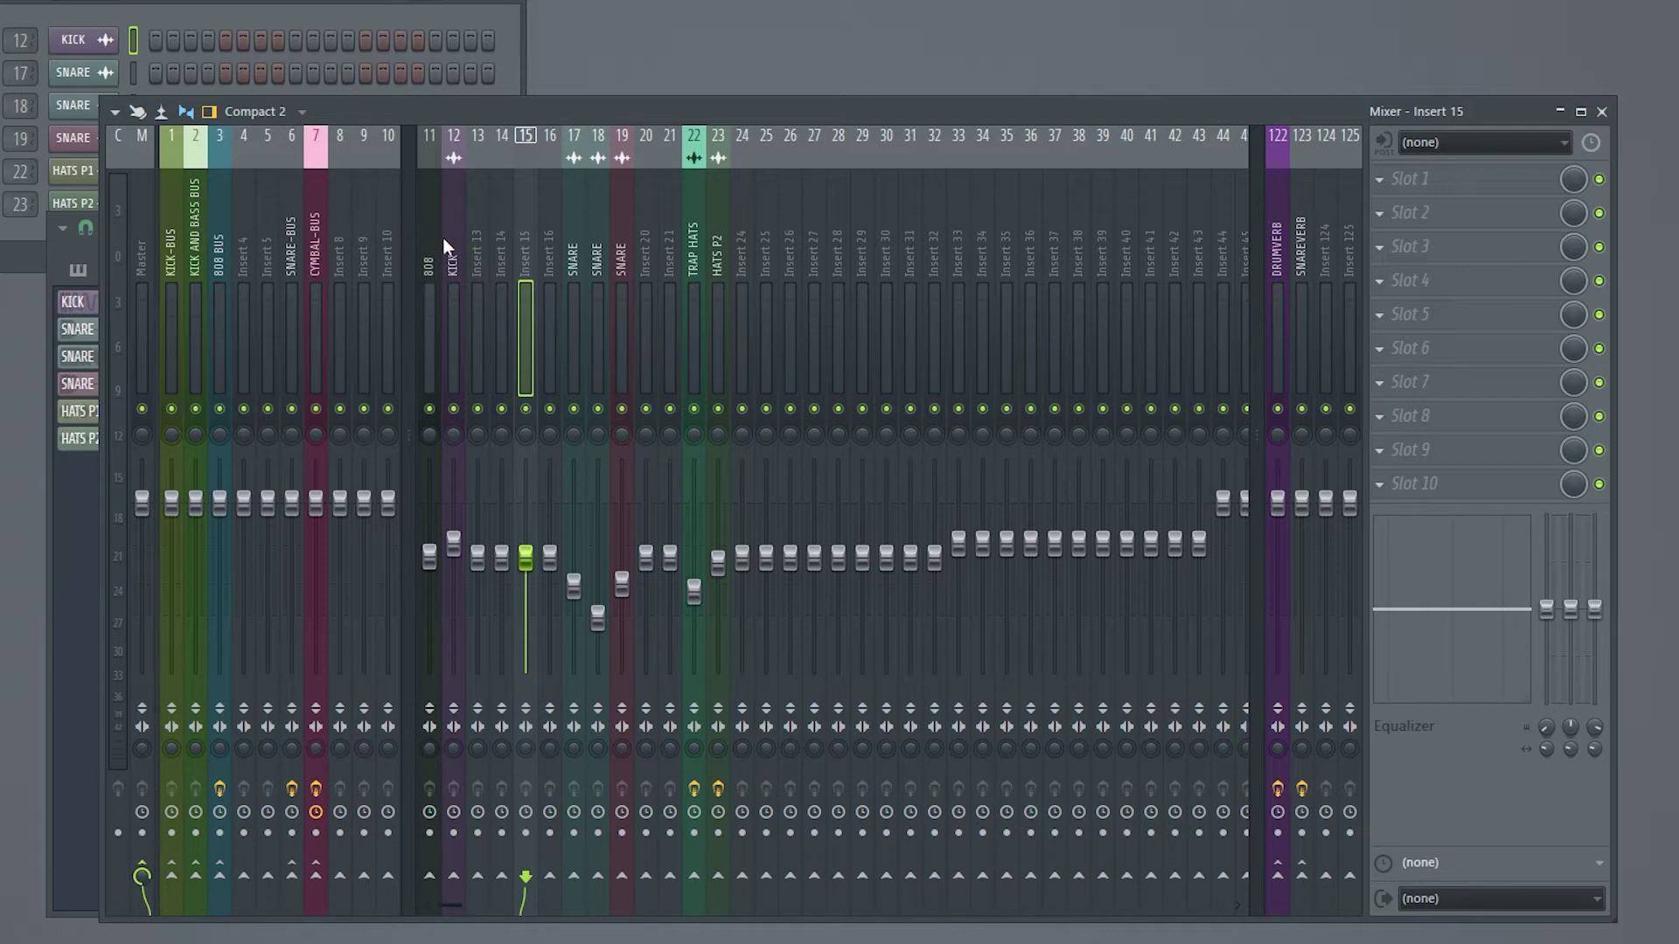
- Load FabFilter Pro-Q 3 into slot 4 of the KICK mixer track
{"action": "left_click", "coordinate": [453, 271]}
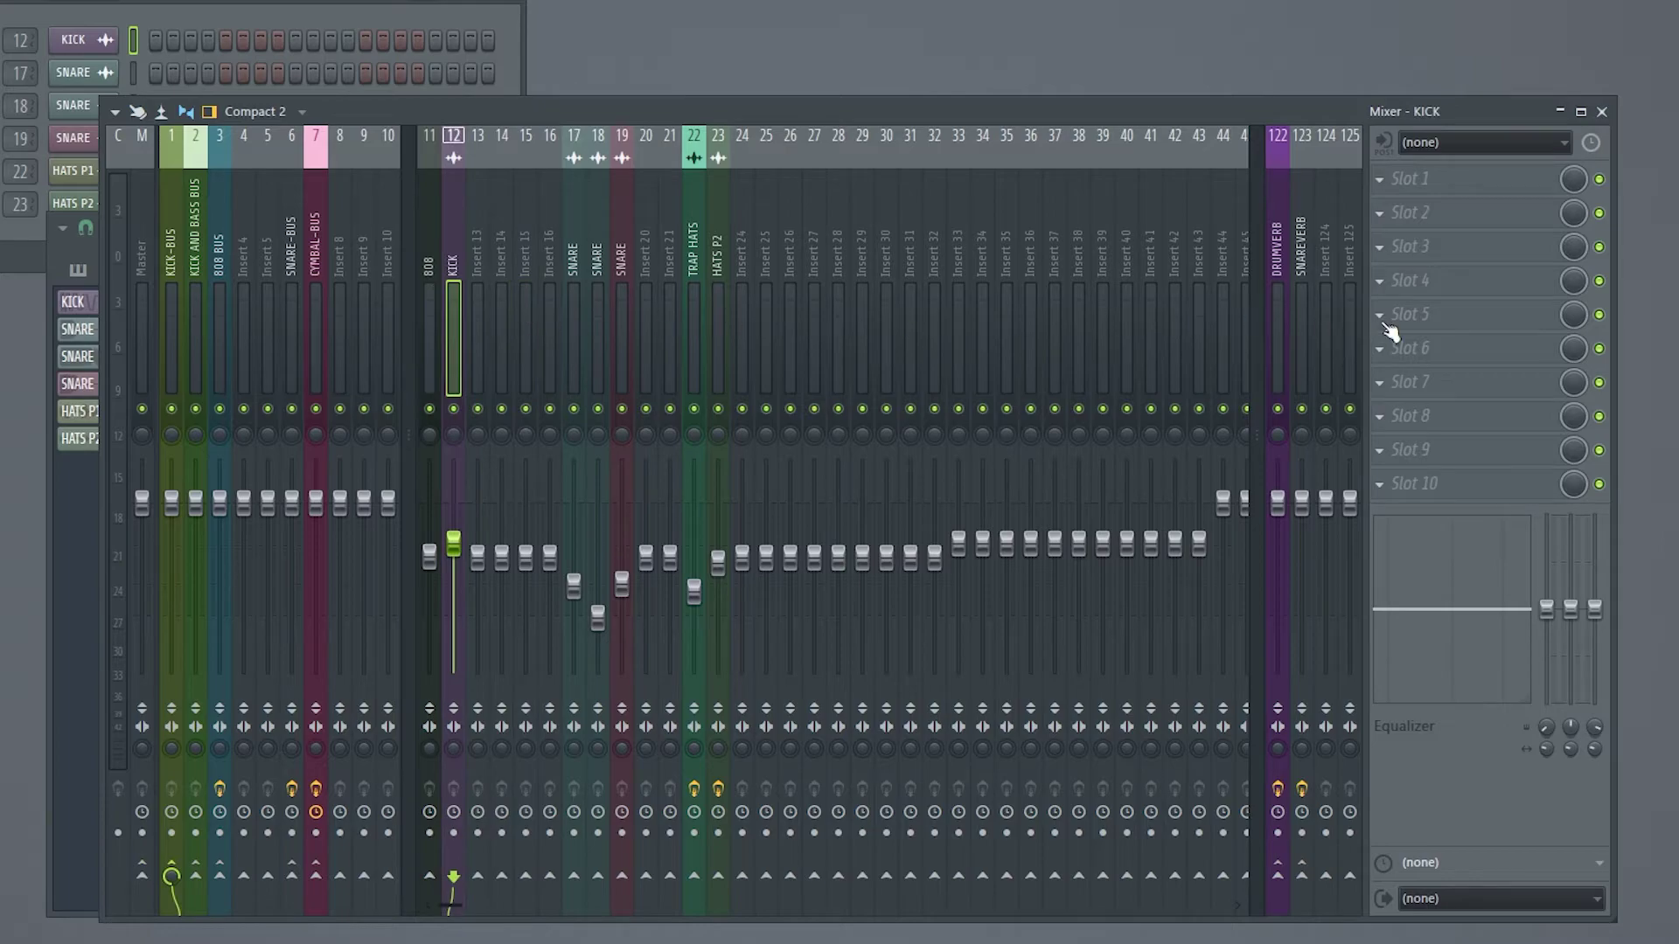
{"action": "left_click", "coordinate": [1441, 284]}
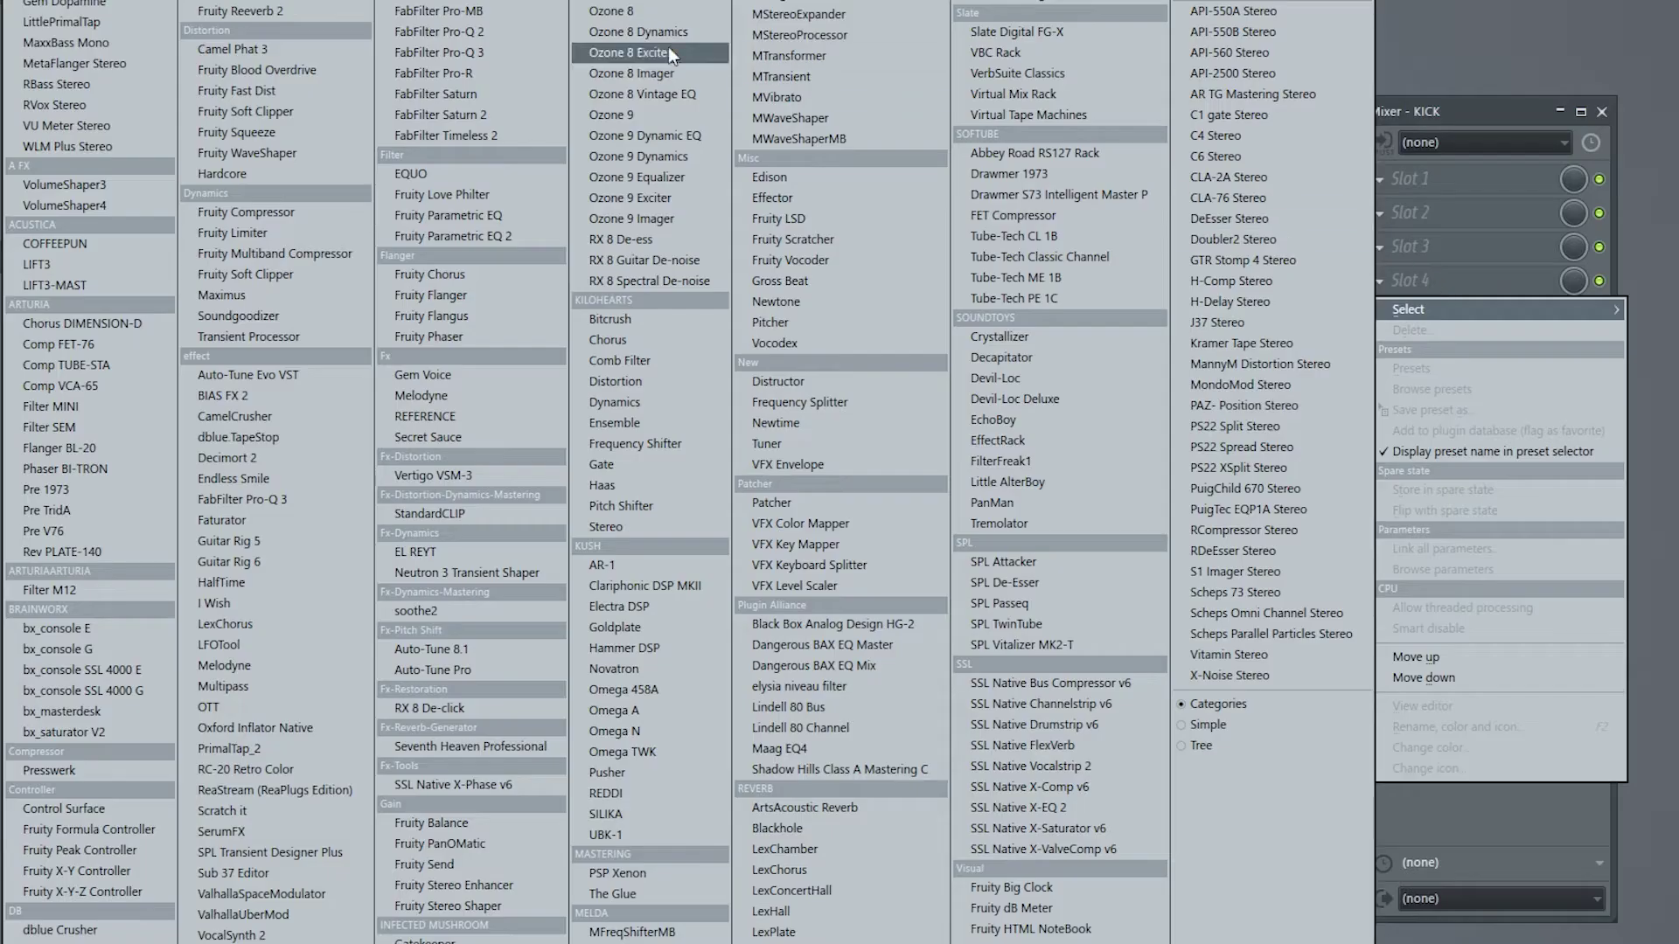
{"action": "left_click", "coordinate": [656, 52]}
{"action": "left_click_drag", "start_coordinate": [676, 200], "coordinate": [618, 170]}
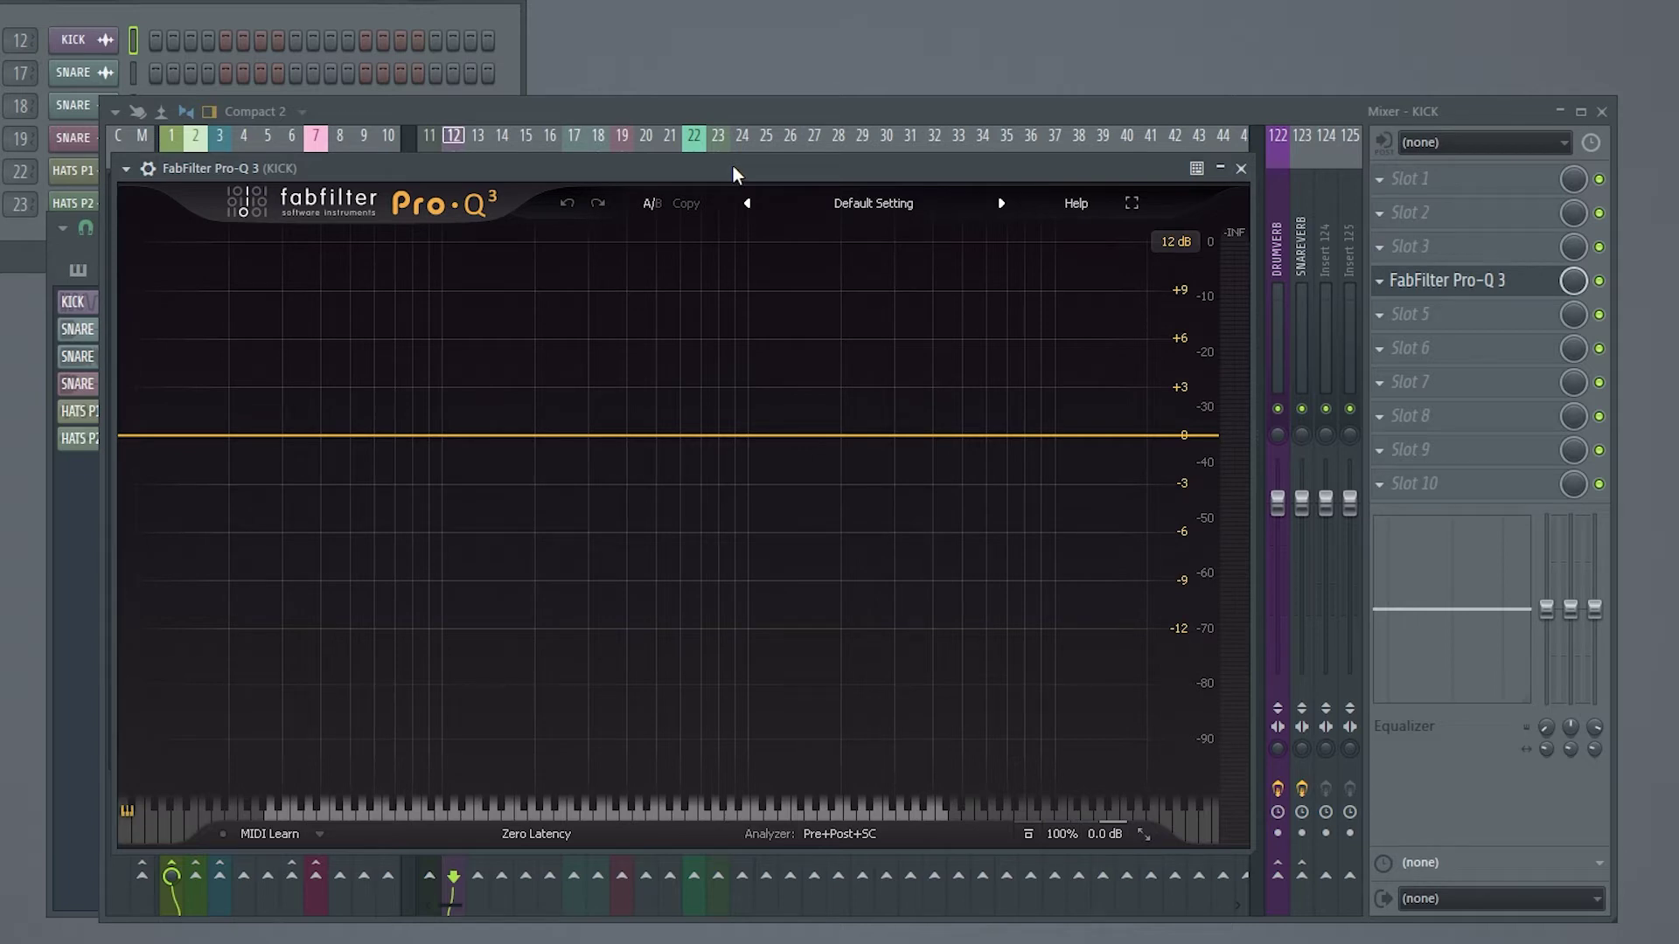
{"action": "left_click_drag", "start_coordinate": [705, 166], "coordinate": [763, 172]}
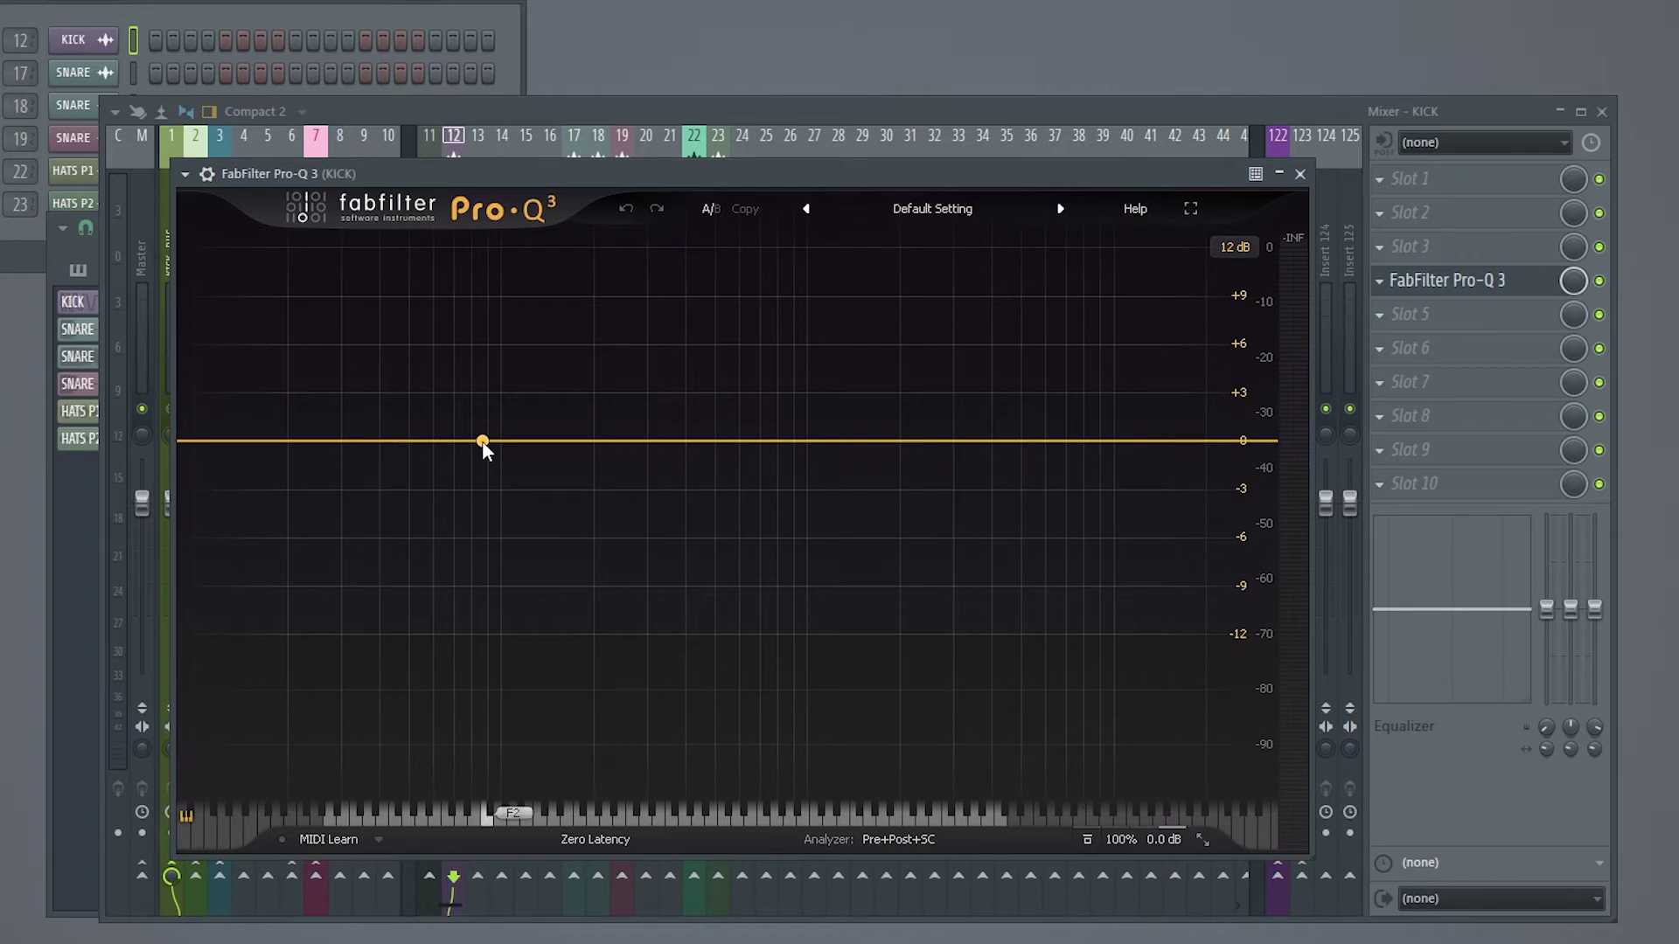
- With the beat playing, boost the kick about 3 dB near 50 Hz and add a low-mid bell cut of about 2 dB
{"action": "key", "text": "space"}
{"action": "left_click_drag", "start_coordinate": [416, 441], "coordinate": [416, 410]}
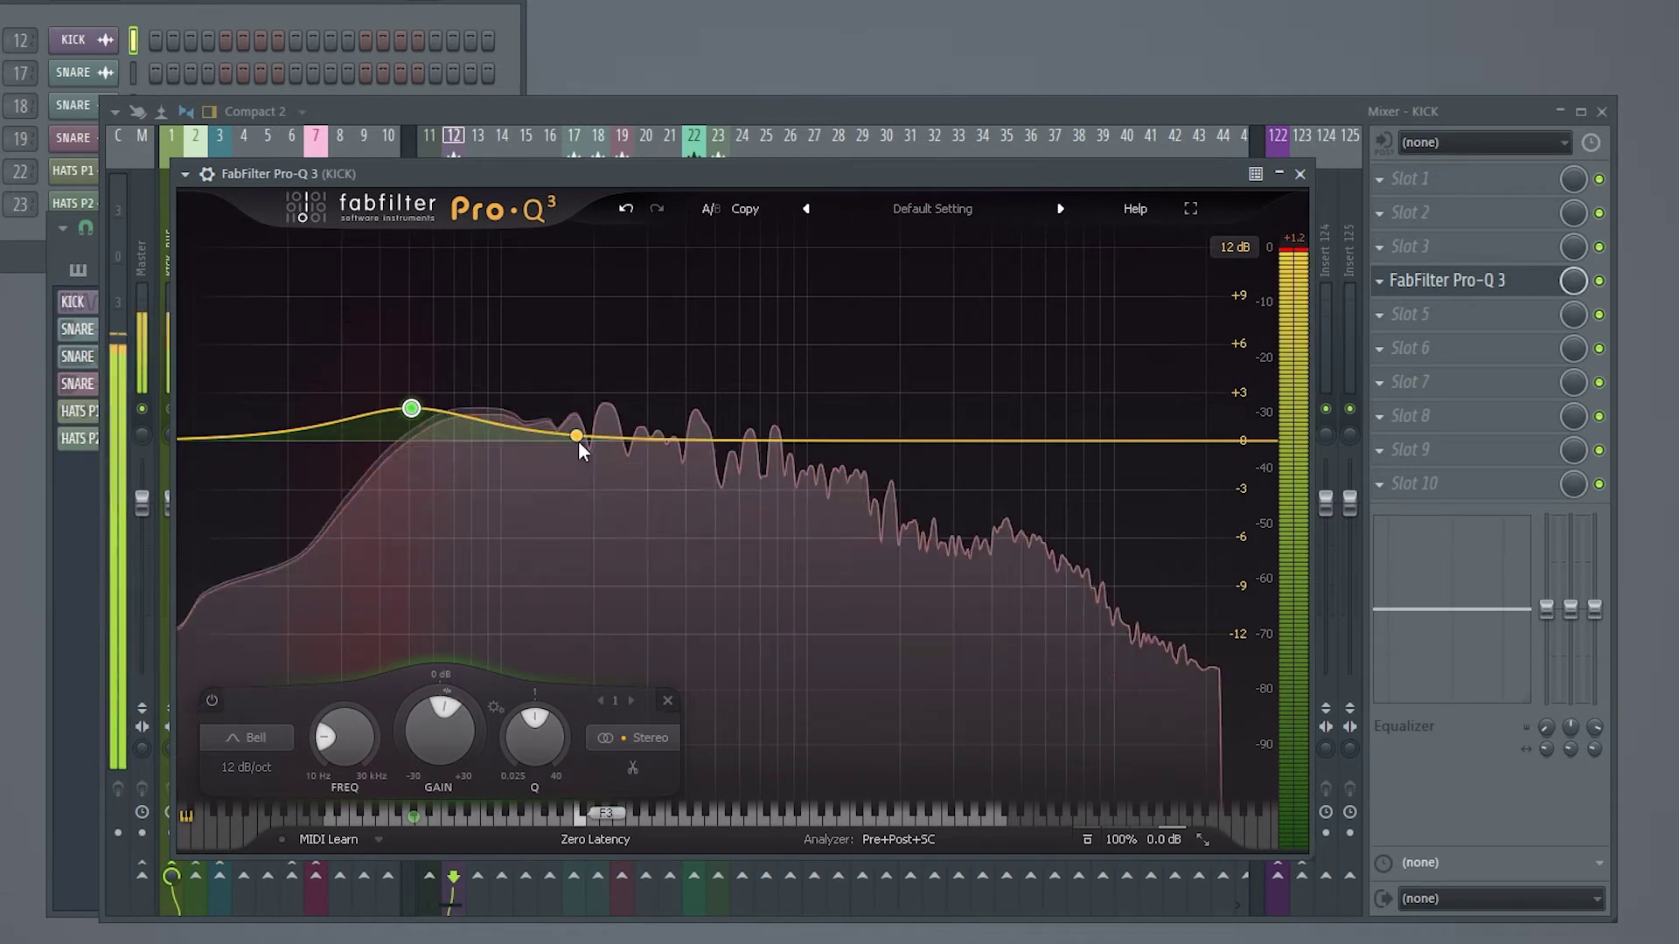
{"action": "left_click_drag", "start_coordinate": [582, 440], "coordinate": [593, 481]}
{"action": "mouse_move", "coordinate": [411, 409]}
{"action": "left_mouse_down"}
{"action": "mouse_move", "coordinate": [411, 356]}
{"action": "mouse_move", "coordinate": [411, 400]}
{"action": "left_mouse_up"}
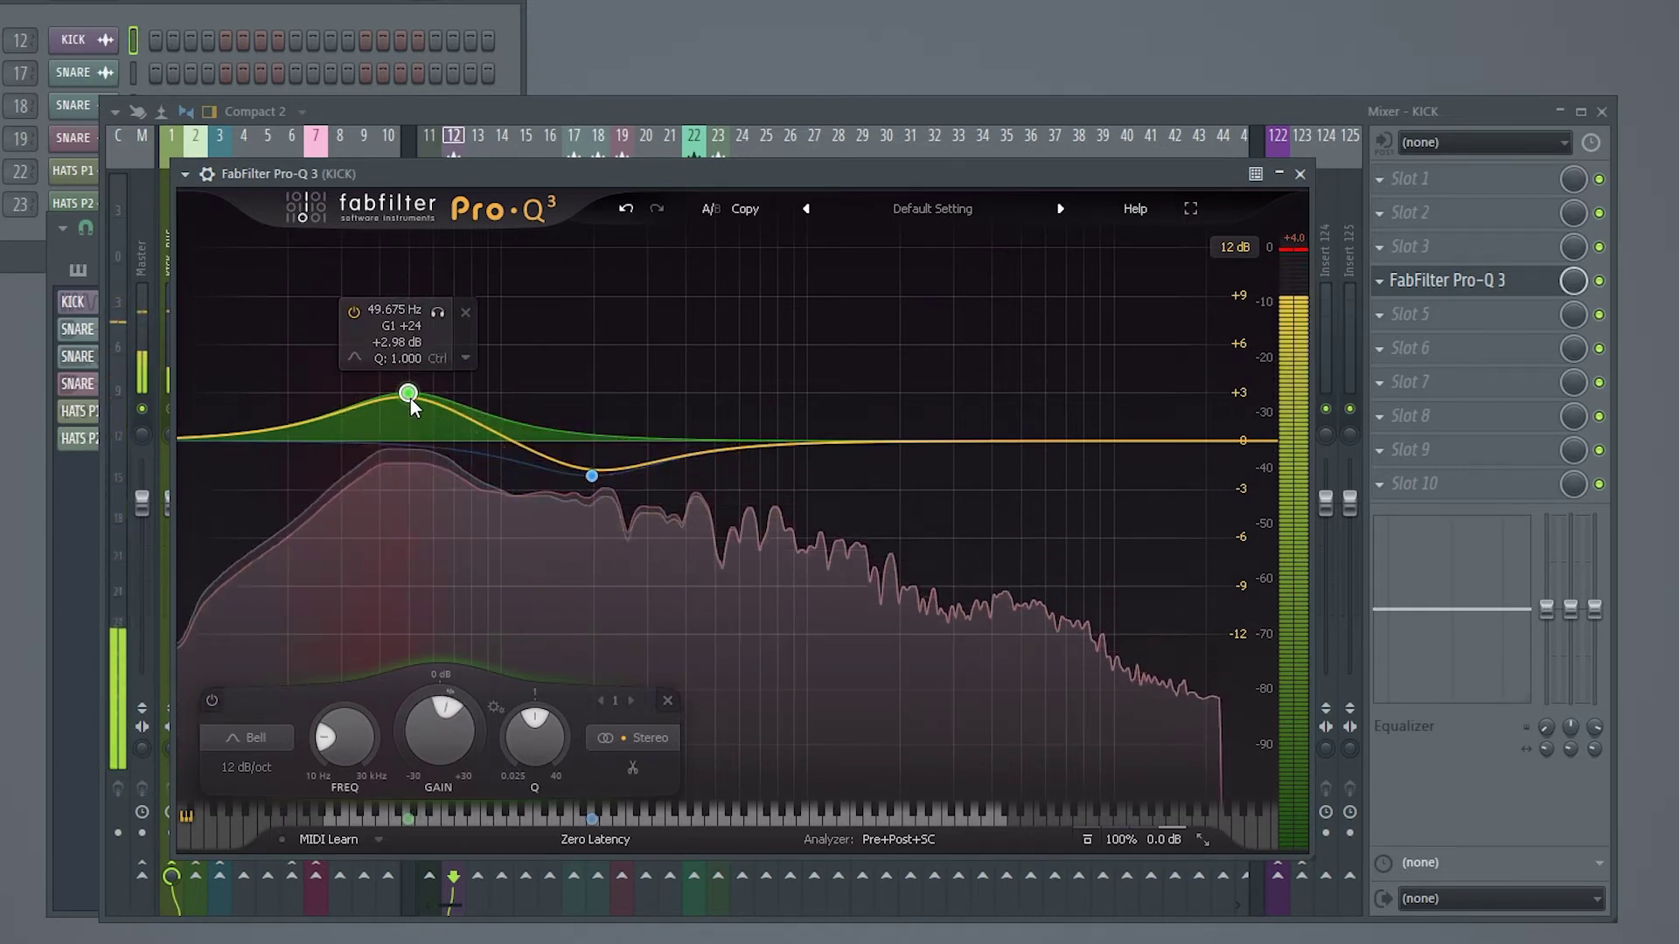
- Add a bell cut of about 1.15 dB at 1023 Hz and a 6 dB/oct high cut near 14 kHz to the kick EQ
{"action": "left_click_drag", "start_coordinate": [955, 441], "coordinate": [802, 476]}
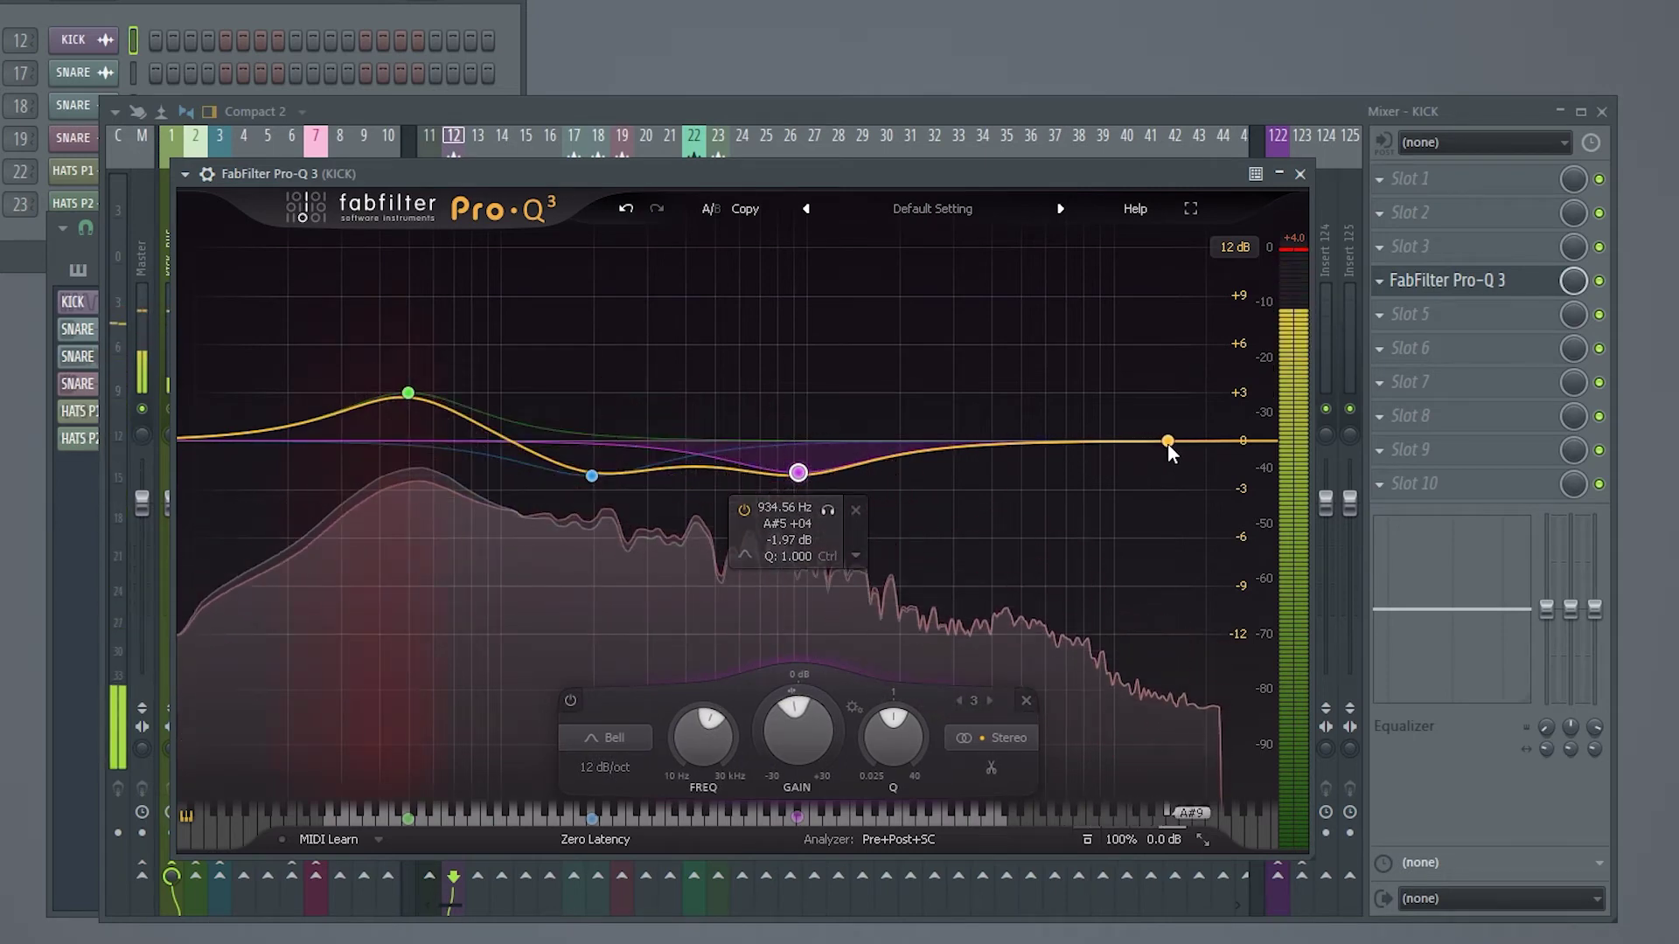
{"action": "mouse_move", "coordinate": [1167, 444]}
{"action": "left_mouse_down"}
{"action": "mouse_move", "coordinate": [1015, 455]}
{"action": "mouse_move", "coordinate": [1158, 440]}
{"action": "left_mouse_up"}
{"action": "scroll", "coordinate": [1016, 454], "scroll_direction": "down", "scroll_amount": 1}
{"action": "left_click_drag", "start_coordinate": [796, 473], "coordinate": [809, 457]}
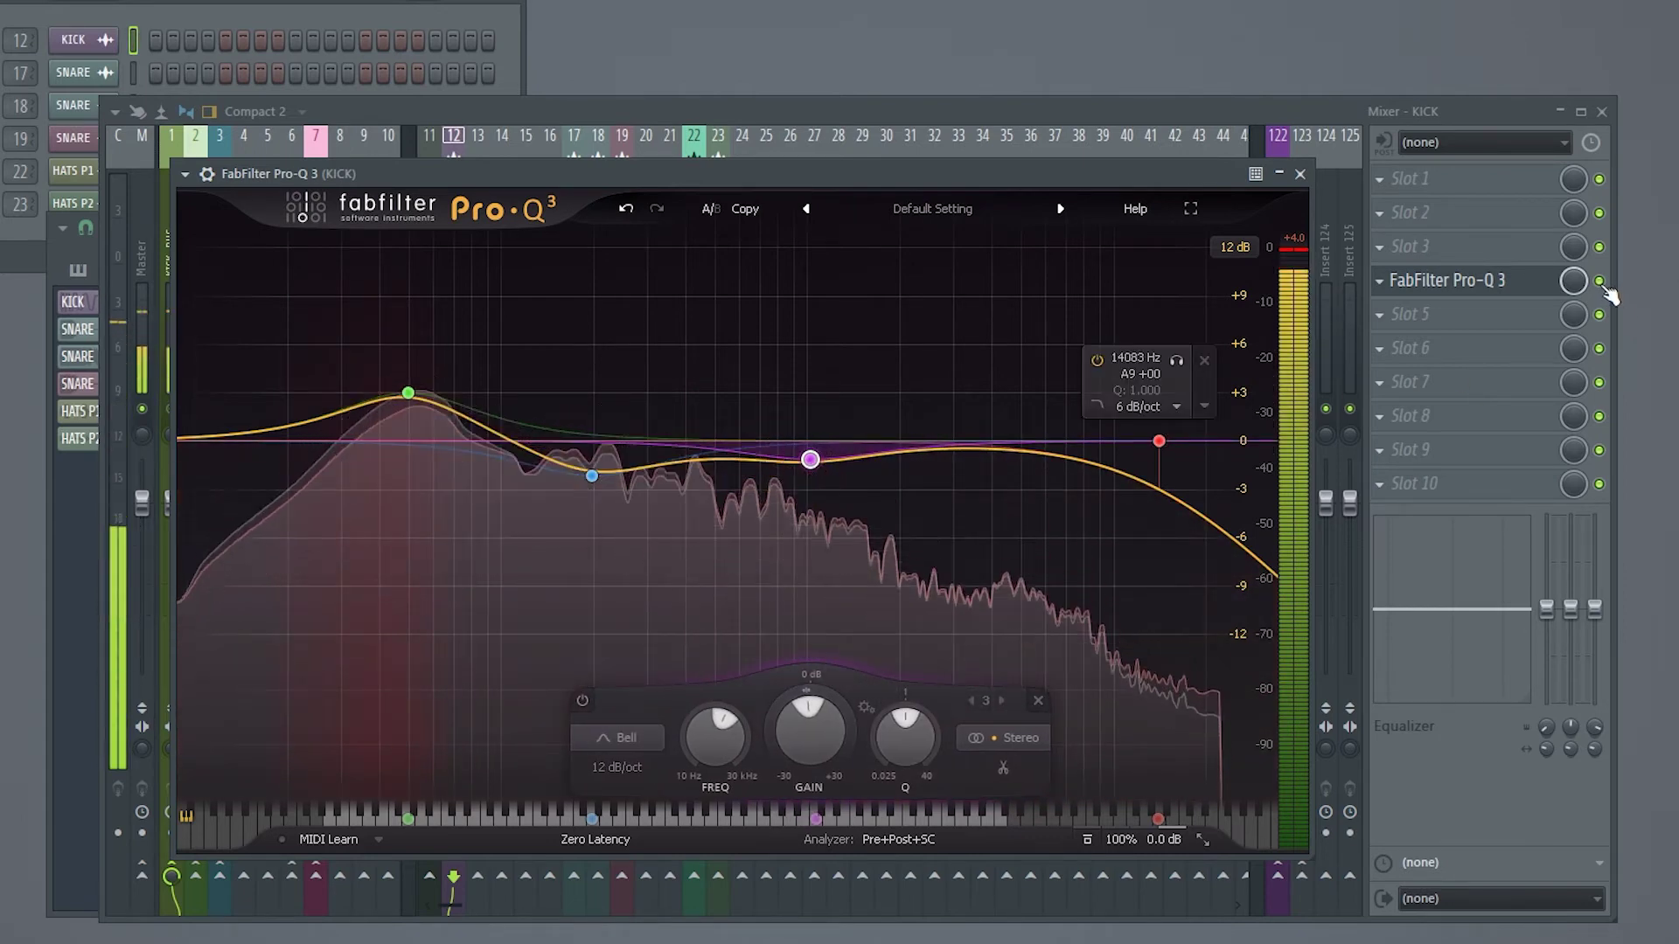
- Compare the kick with Pro-Q 3 bypassed and re-enabled, and reopen the EQ to review its bands
{"action": "left_click", "coordinate": [1601, 283]}
{"action": "left_click", "coordinate": [1601, 283]}
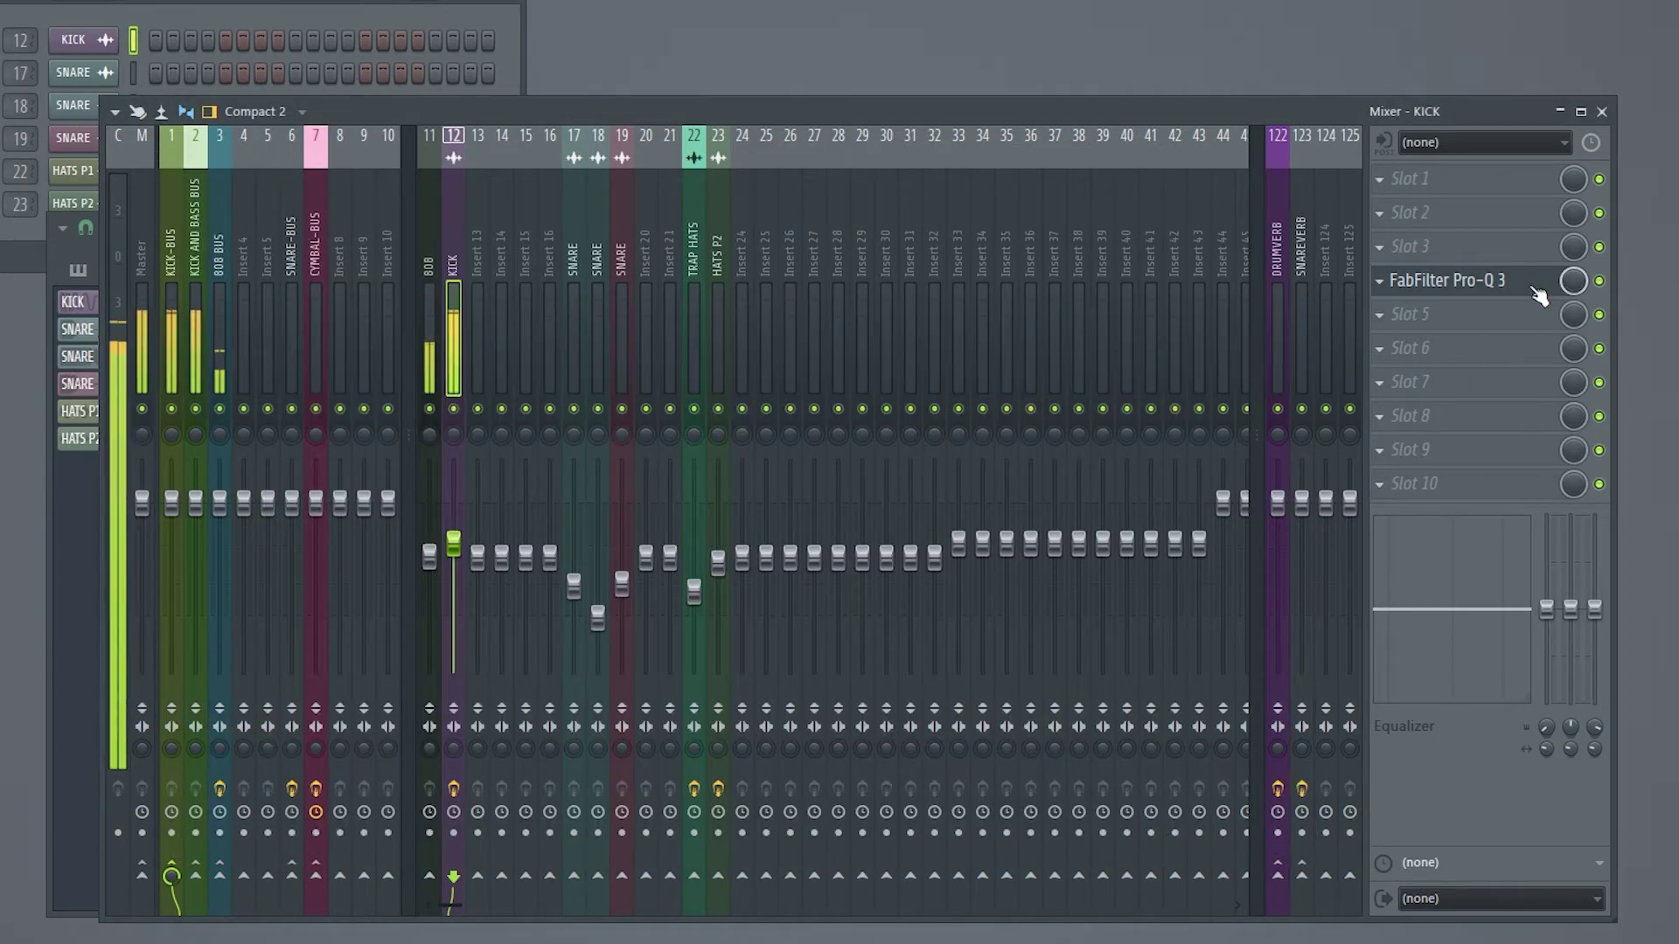
{"action": "left_click", "coordinate": [1482, 281]}
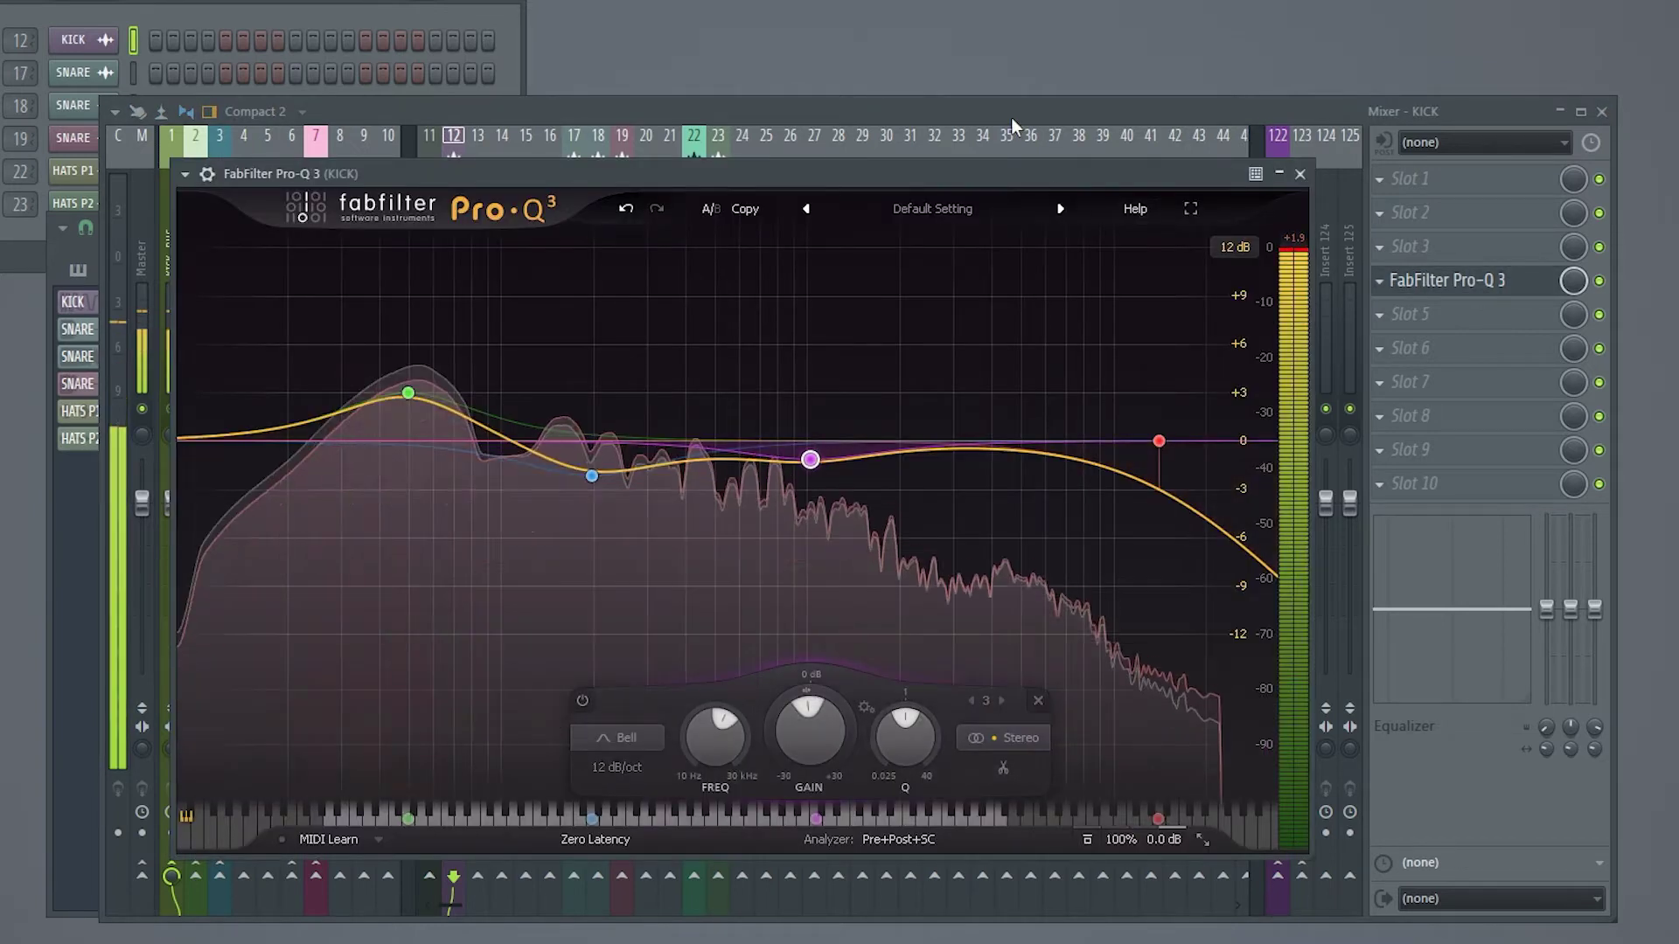
{"action": "left_click", "coordinate": [1011, 117]}
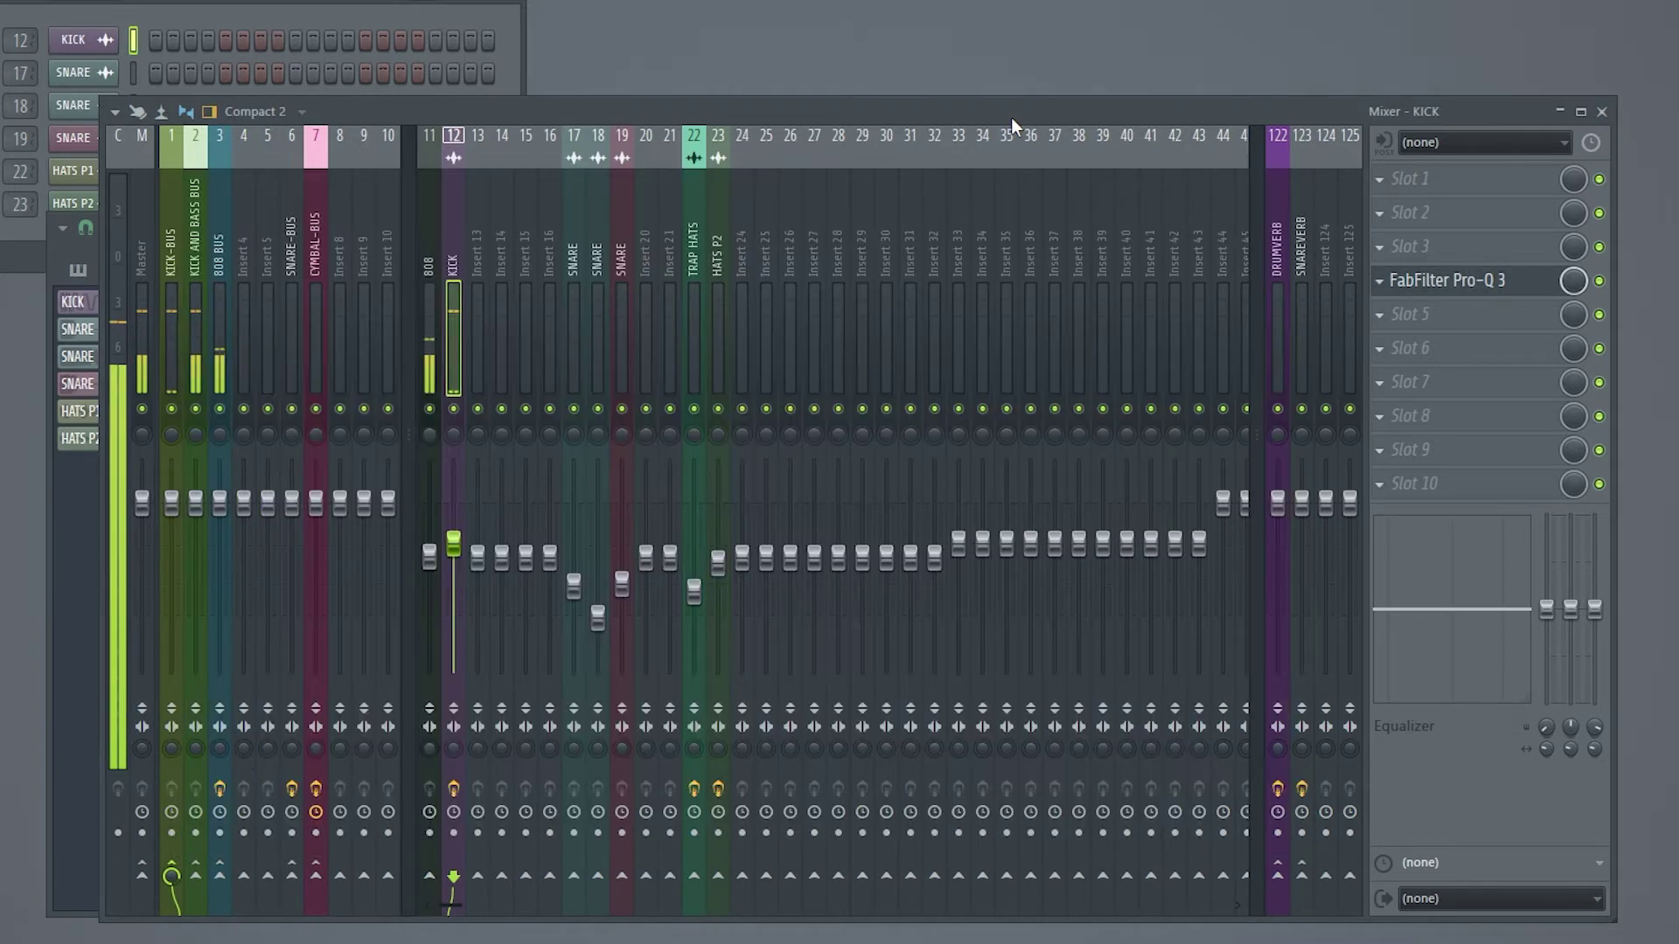
{"action": "left_click", "coordinate": [1474, 283]}
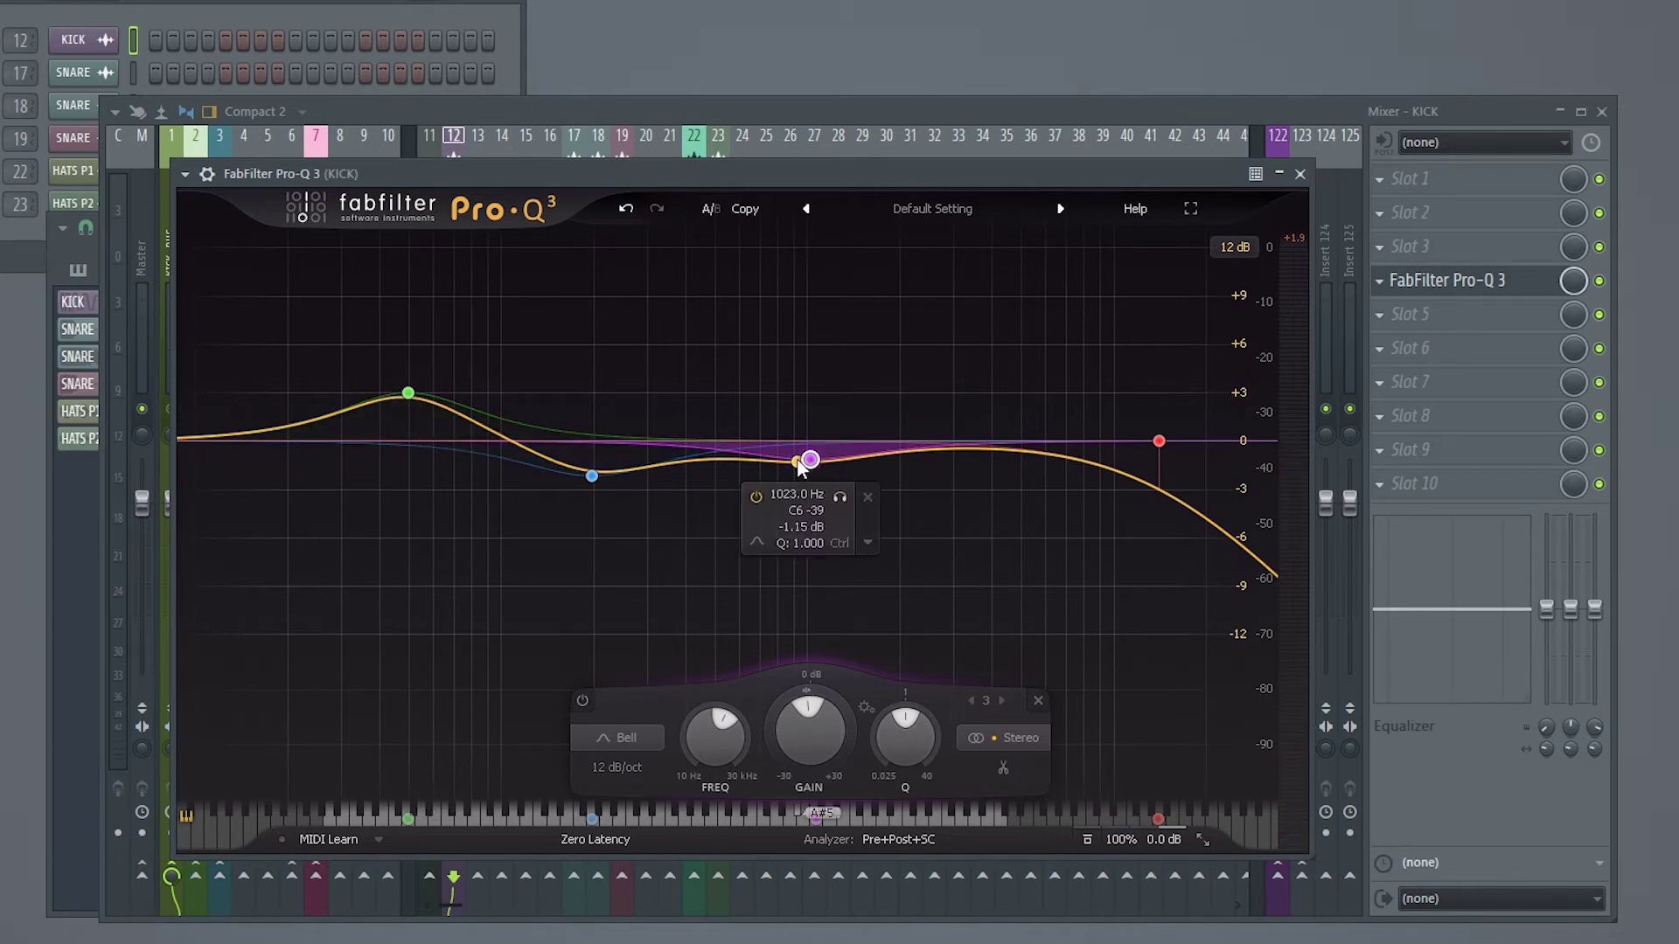
{"action": "left_click", "coordinate": [593, 477]}
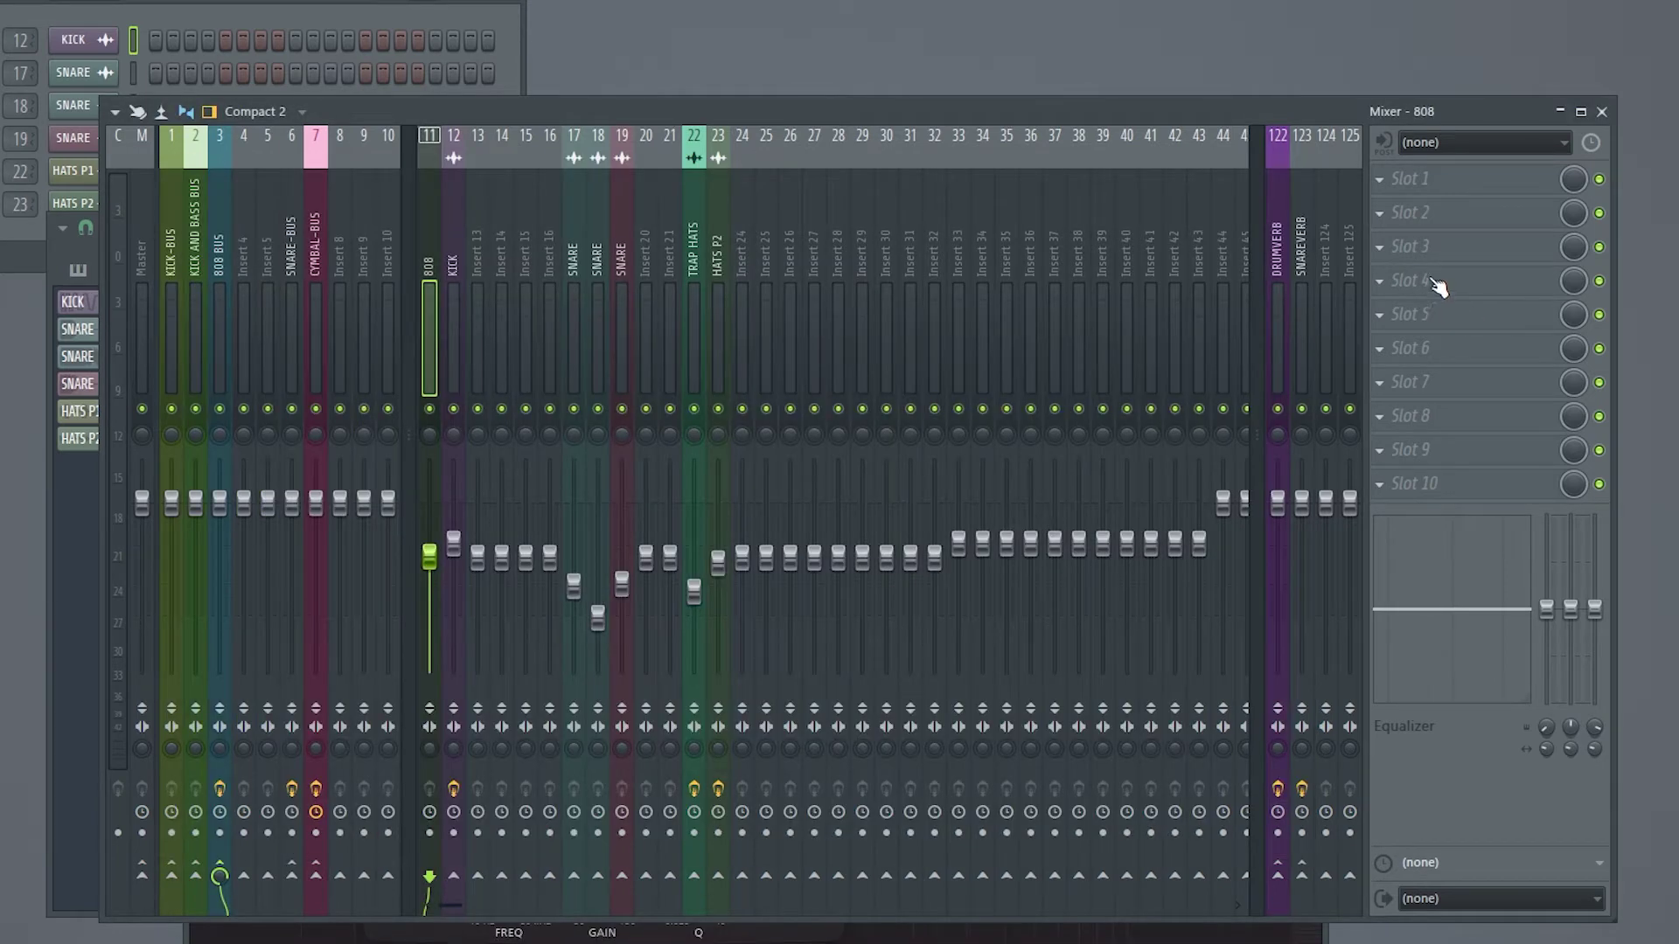
- Load FabFilter Pro-Q 3 into slot 4 of the 808 mixer track
{"action": "left_click", "coordinate": [1434, 282]}
{"action": "left_click", "coordinate": [490, 48]}
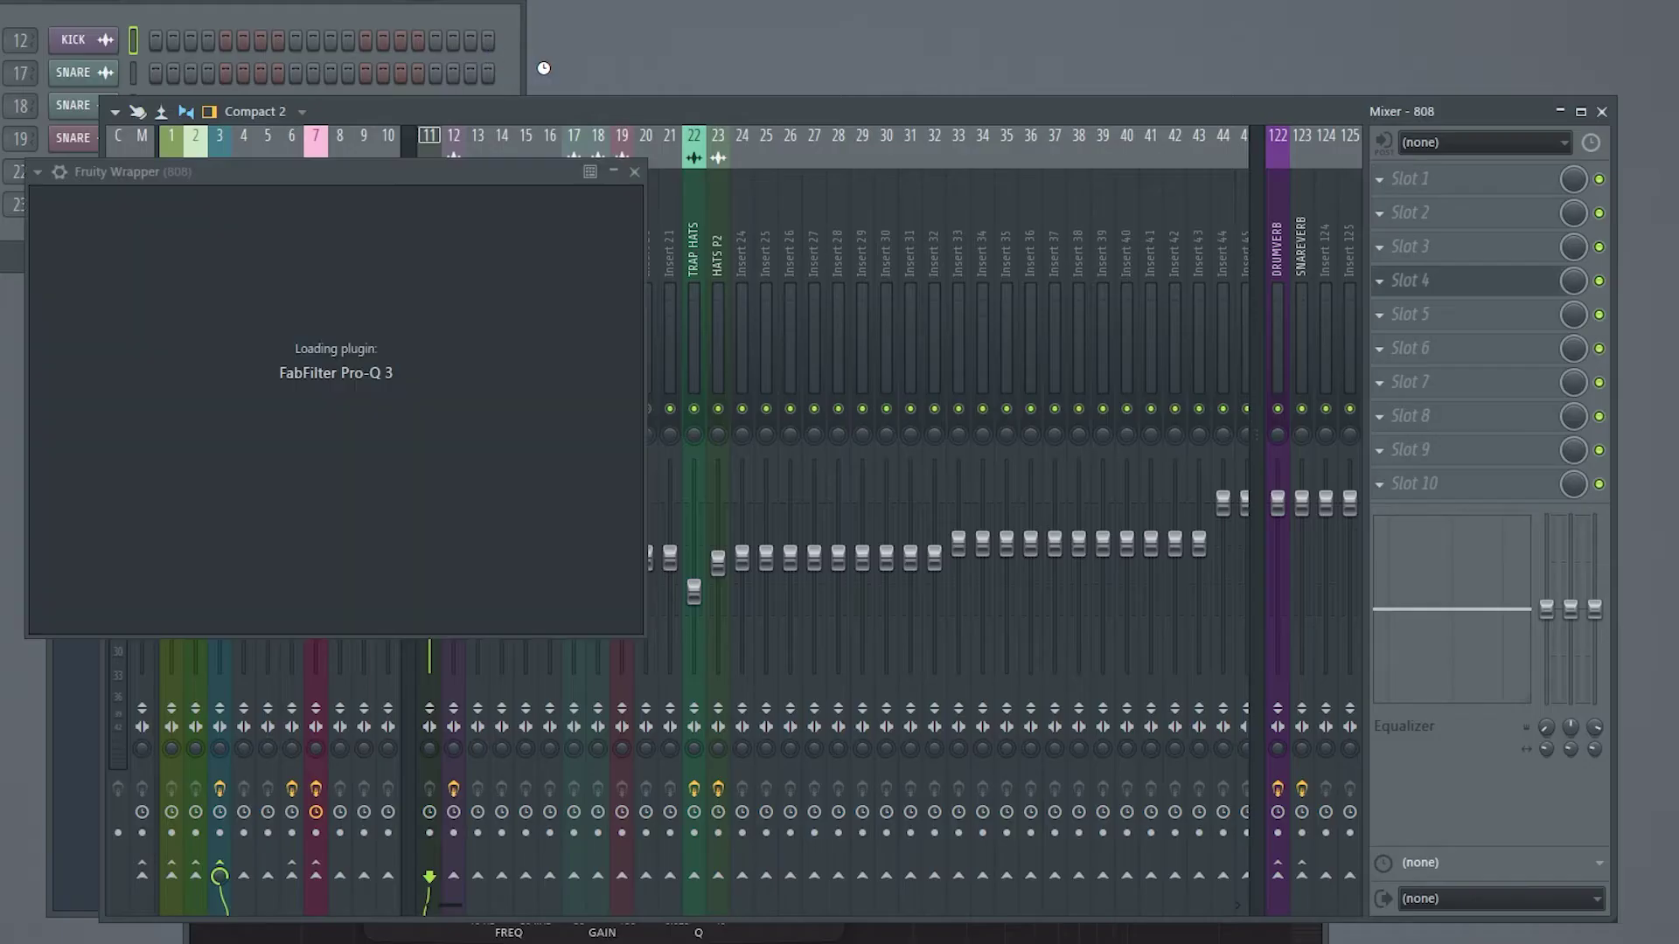
{"action": "left_click_drag", "start_coordinate": [514, 166], "coordinate": [558, 142]}
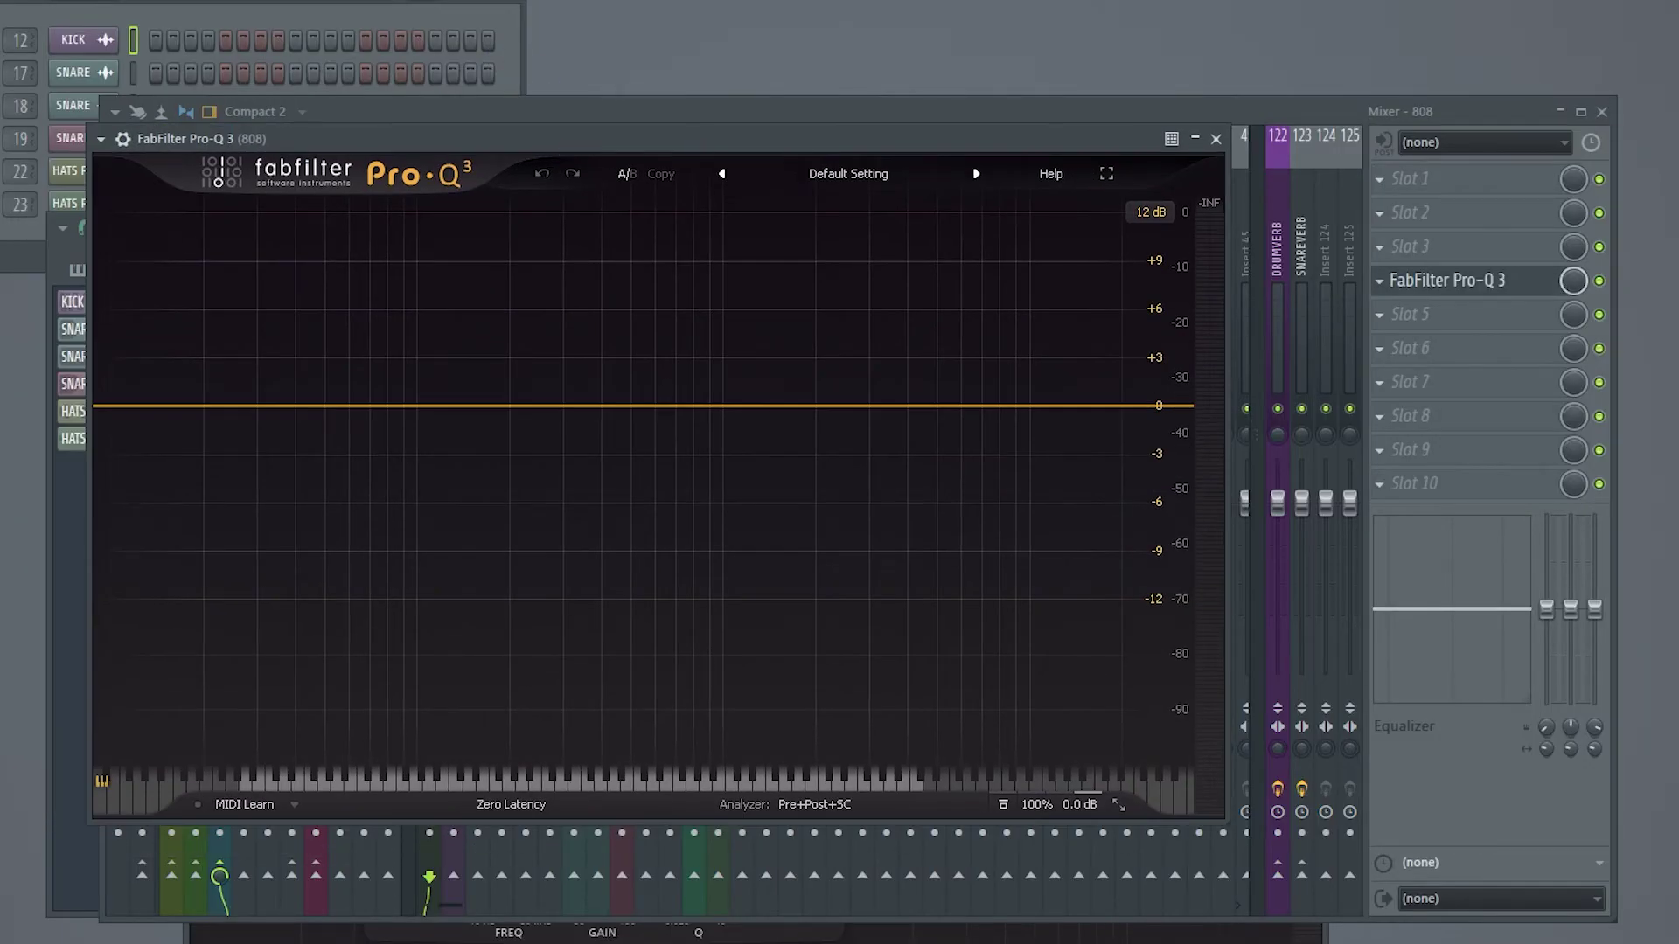
{"action": "left_click_drag", "start_coordinate": [703, 139], "coordinate": [730, 143]}
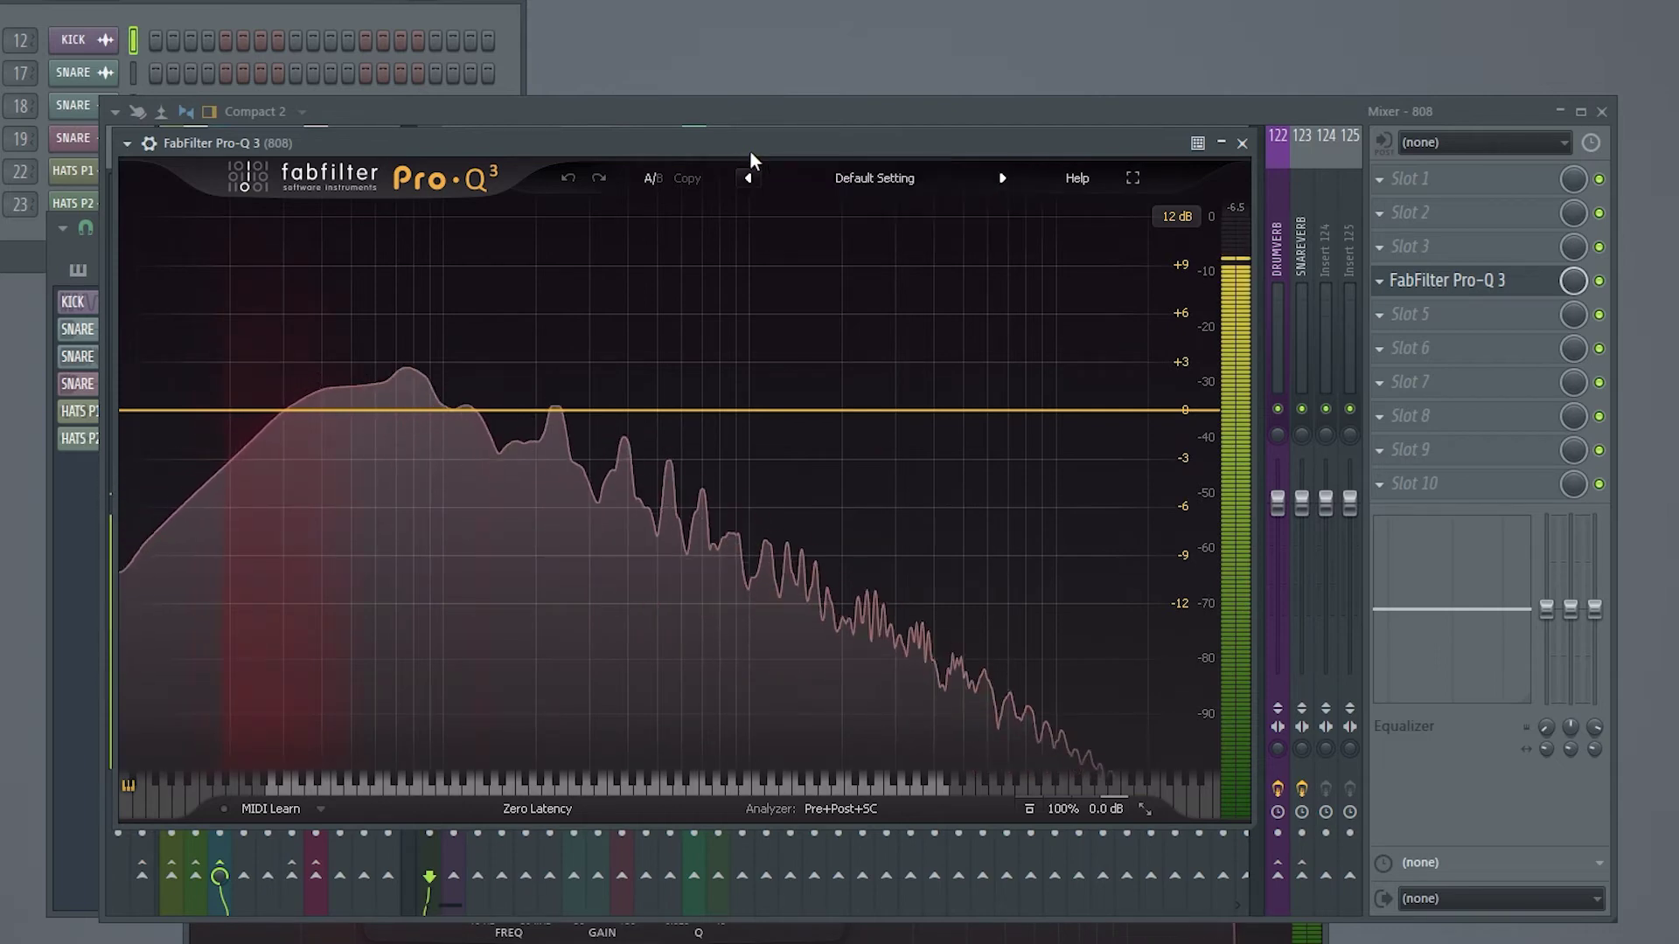
- Shape the 808 with a 6 dB/oct high cut near 561 Hz and bell boosts of about 3 dB at 194 Hz and 1.3 dB at 55 Hz
{"action": "left_click_drag", "start_coordinate": [1190, 411], "coordinate": [674, 430]}
{"action": "scroll", "coordinate": [742, 440], "scroll_direction": "down", "scroll_amount": 1}
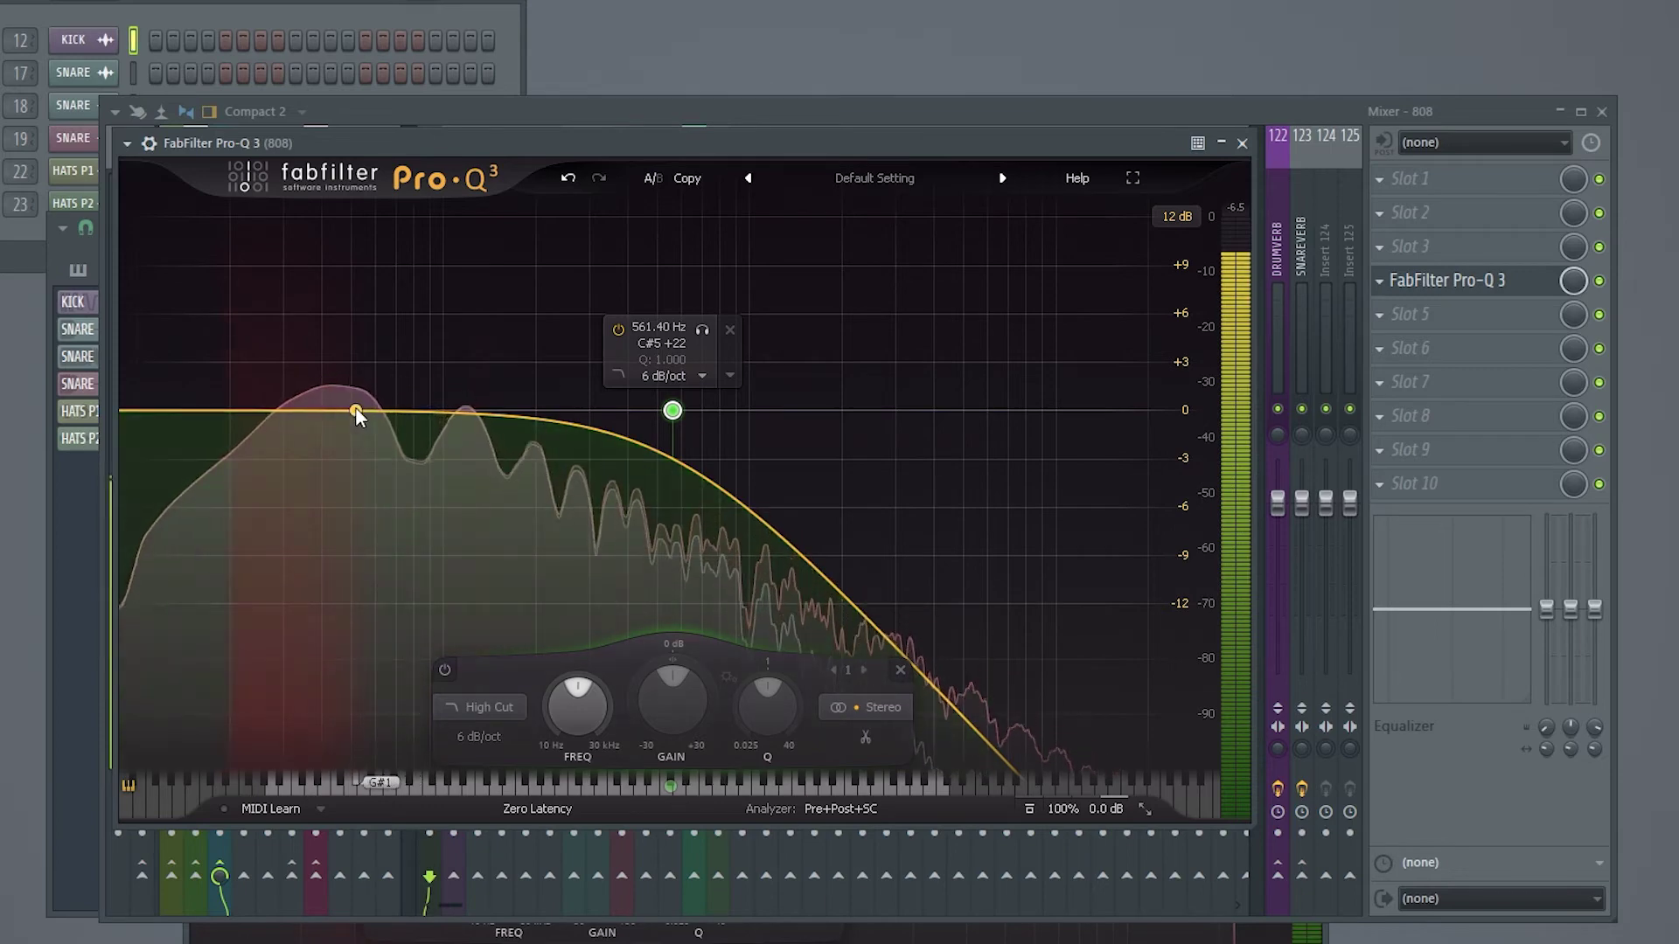
{"action": "left_click_drag", "start_coordinate": [355, 408], "coordinate": [533, 368]}
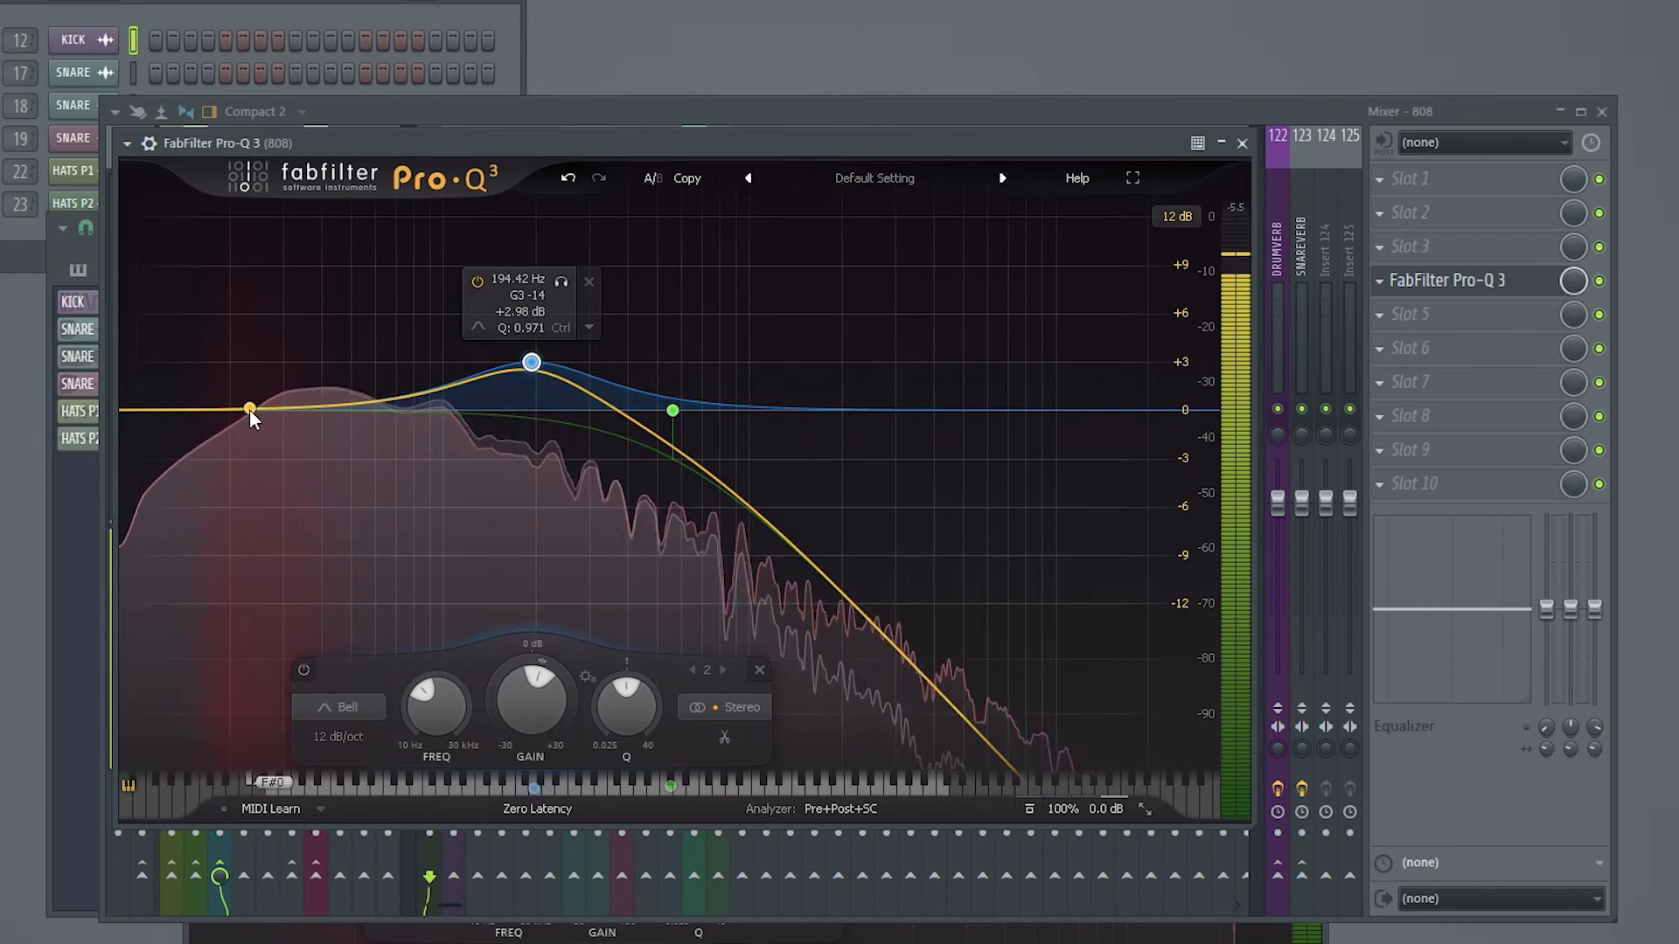
{"action": "left_click_drag", "start_coordinate": [263, 411], "coordinate": [363, 391]}
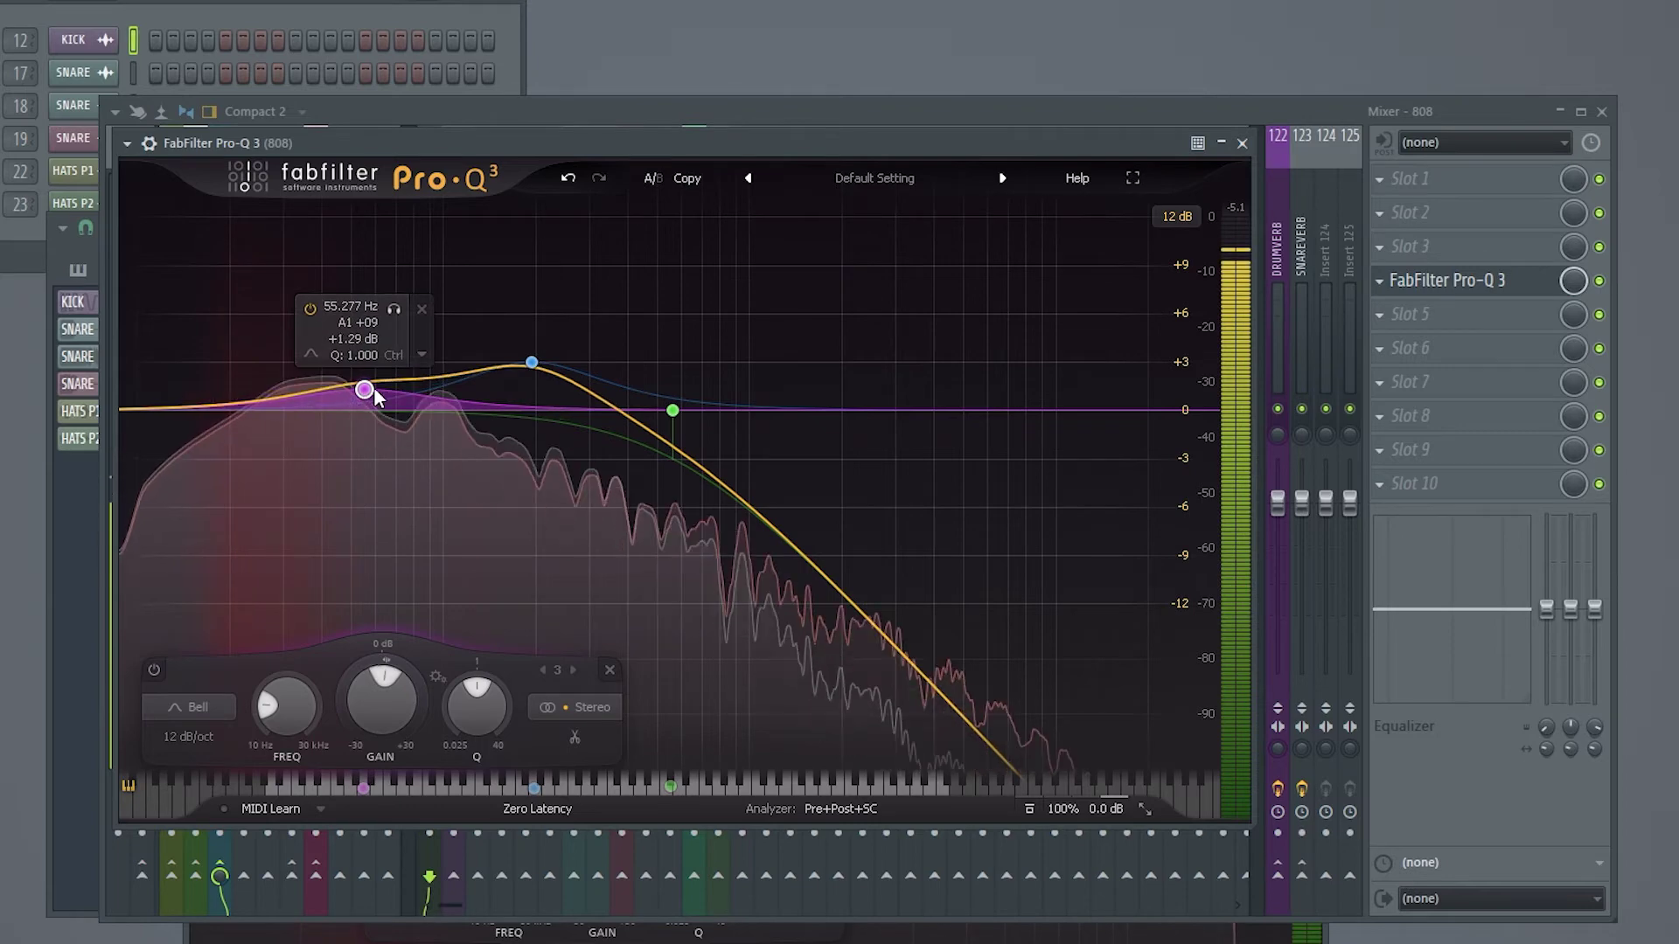
{"action": "left_click_drag", "start_coordinate": [581, 147], "coordinate": [601, 160]}
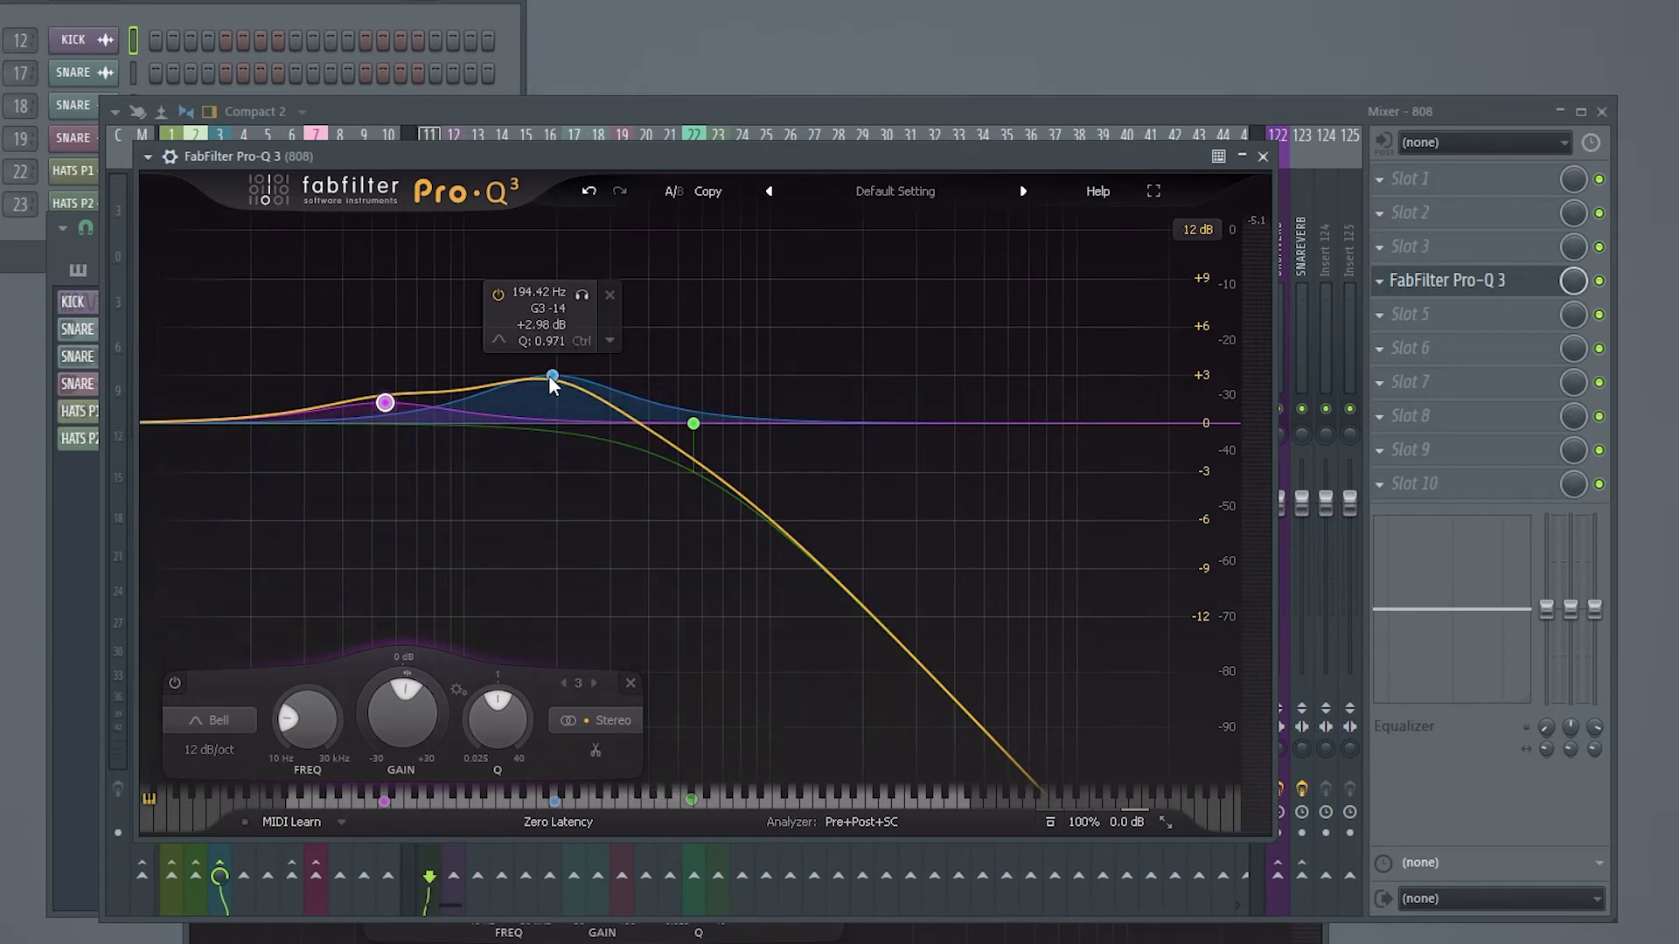
- Try moving the 808's 3 dB bell boost up to about 204 Hz and undo the move
{"action": "left_click_drag", "start_coordinate": [554, 379], "coordinate": [559, 376]}
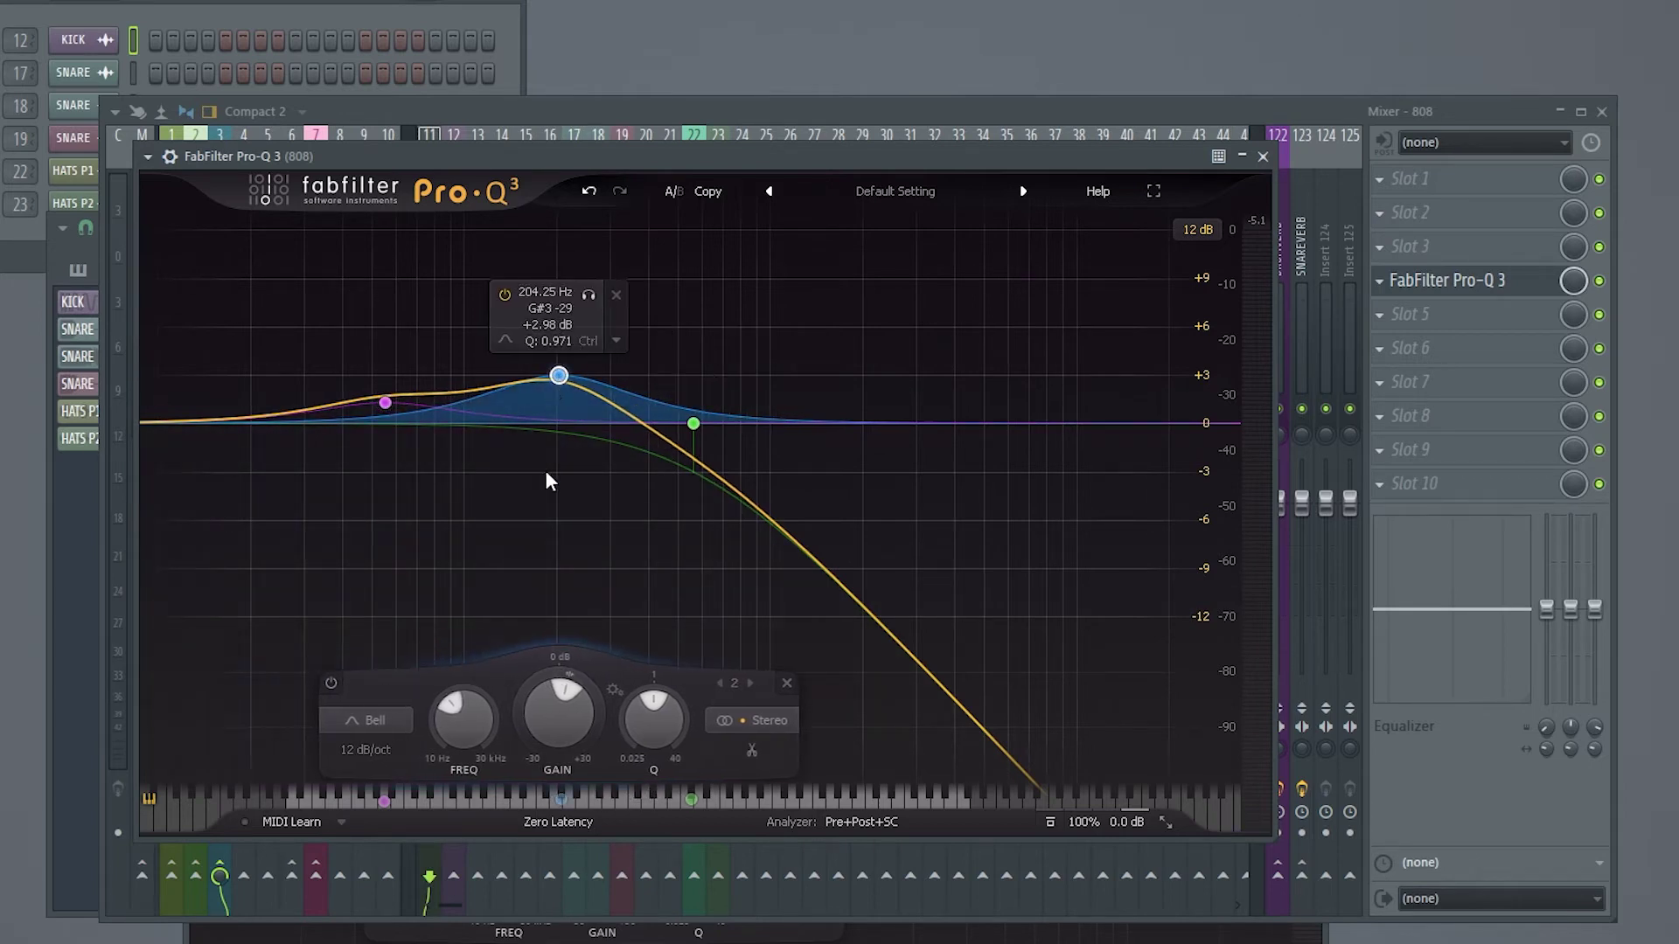
{"action": "key", "text": "ctrl+z"}
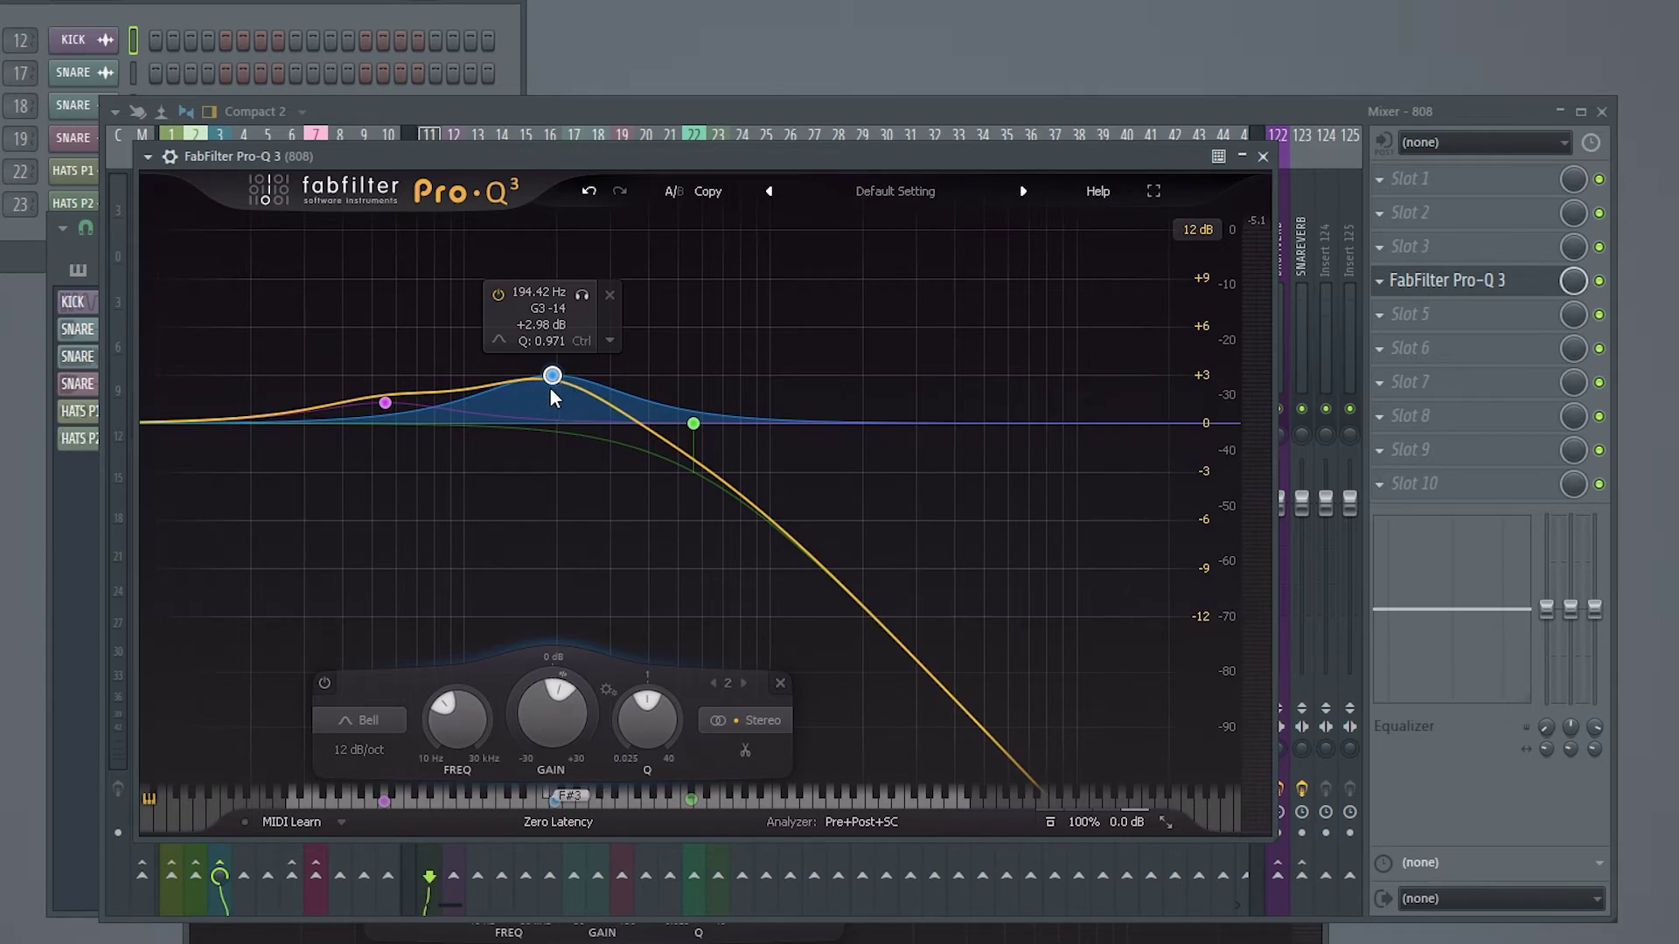
{"action": "left_click_drag", "start_coordinate": [771, 153], "coordinate": [988, 131]}
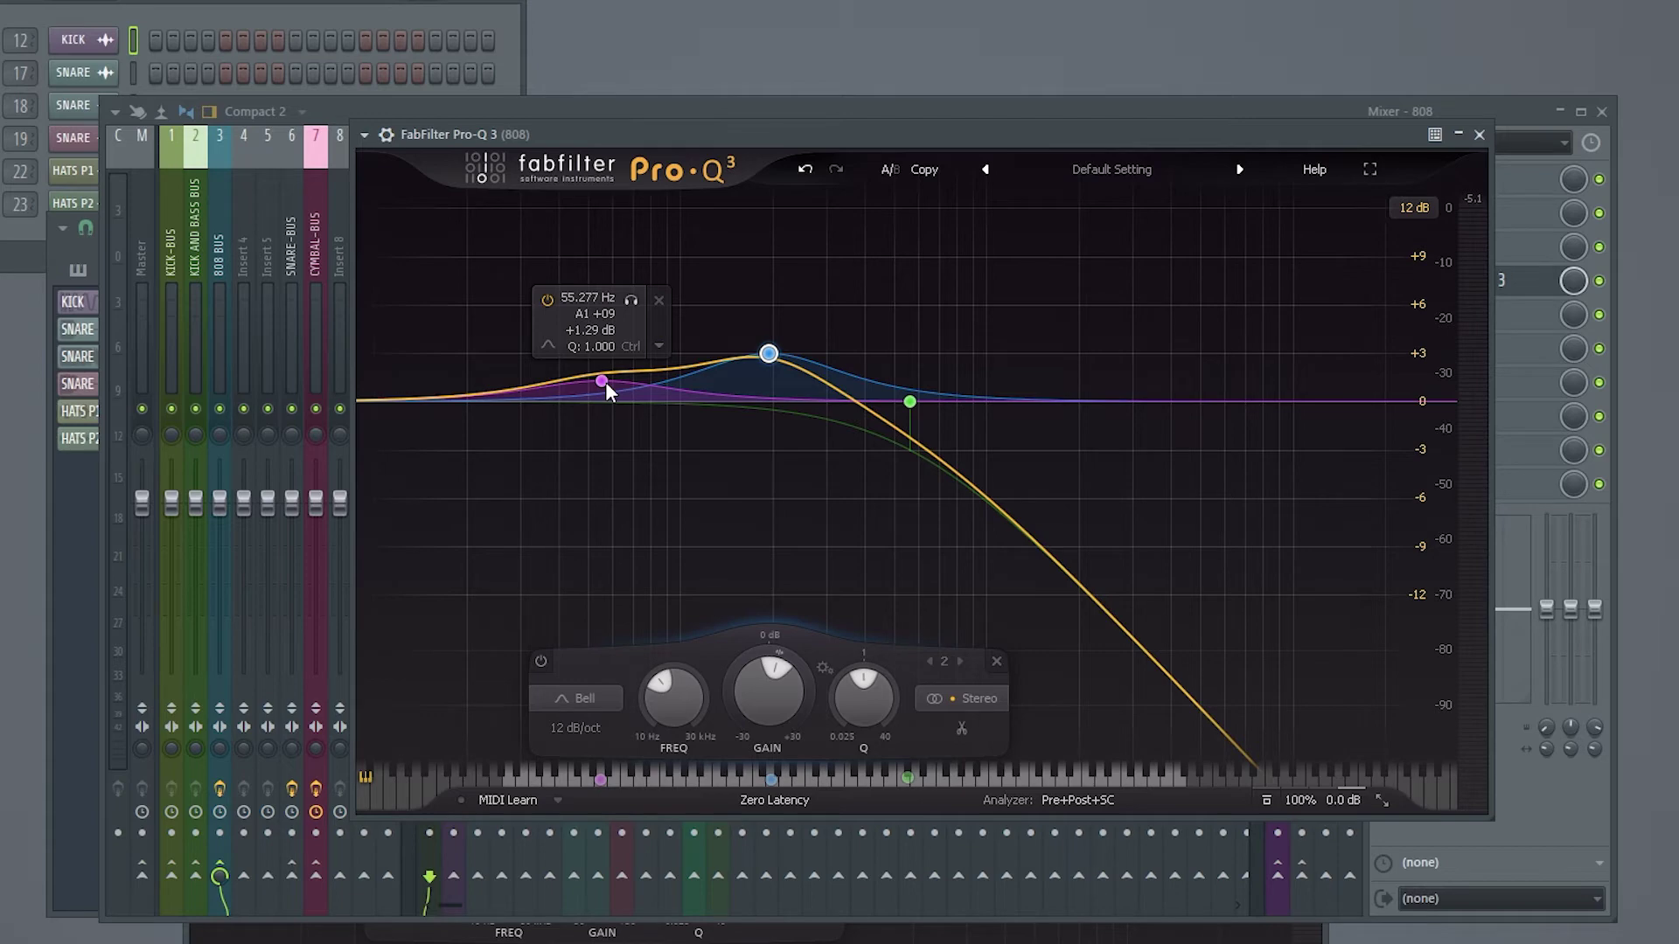
- Load Vitamin Stereo into slot 2 of the 808 mixer track
{"action": "left_click_drag", "start_coordinate": [1320, 111], "coordinate": [1300, 129]}
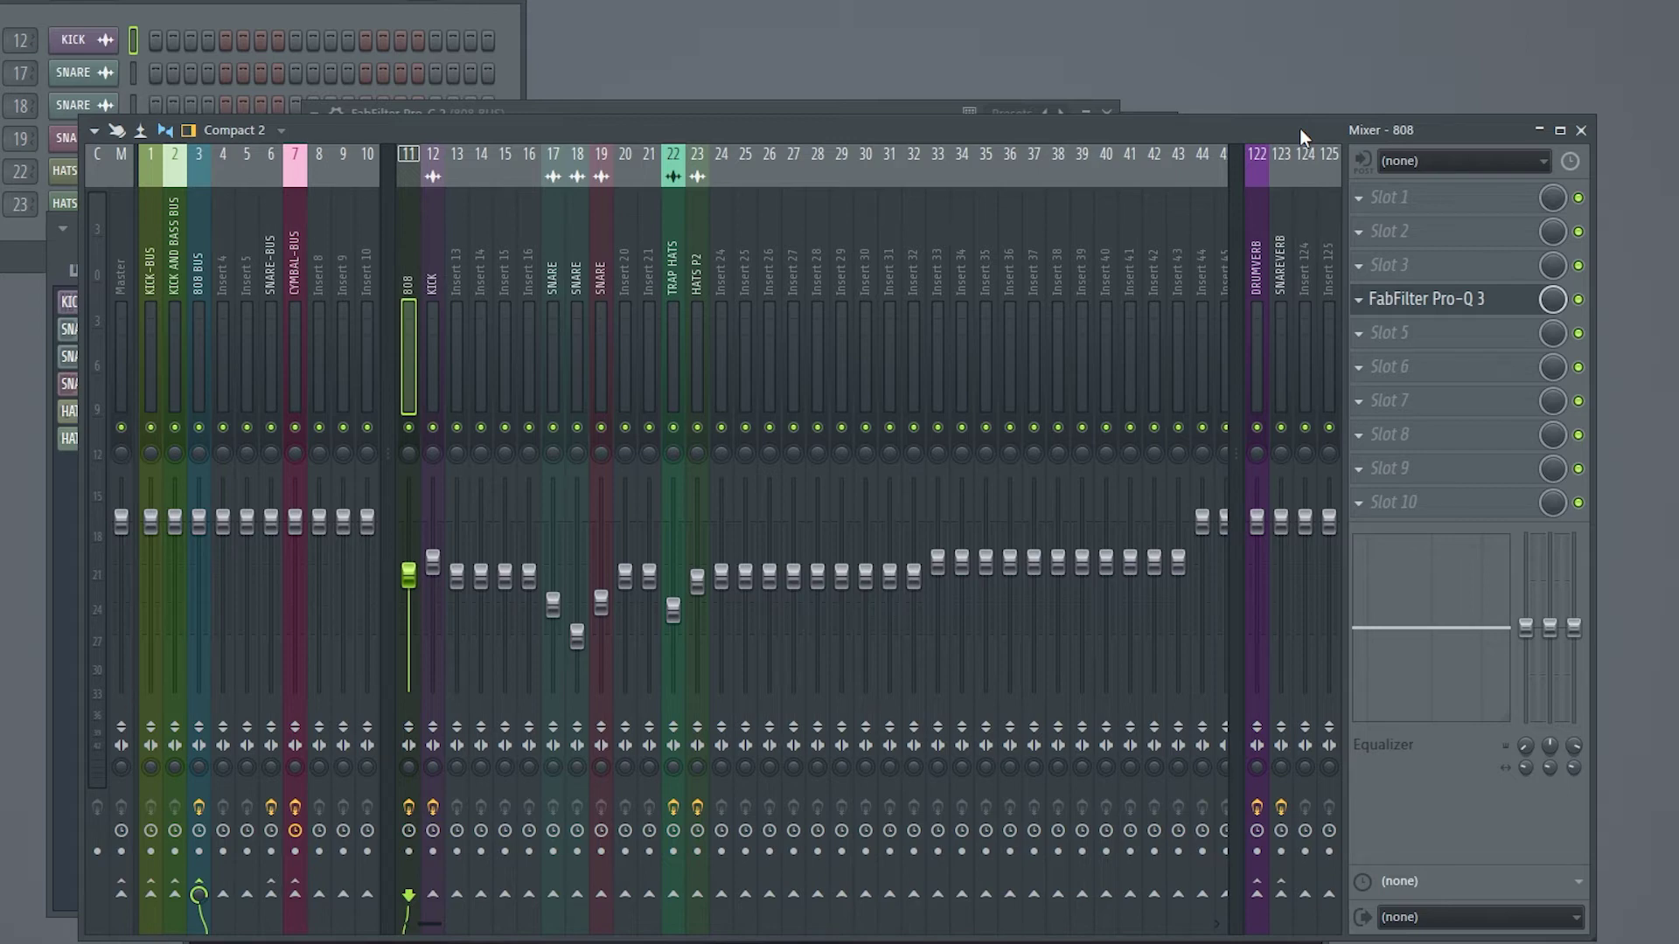
{"action": "left_click_drag", "start_coordinate": [1299, 128], "coordinate": [1276, 51]}
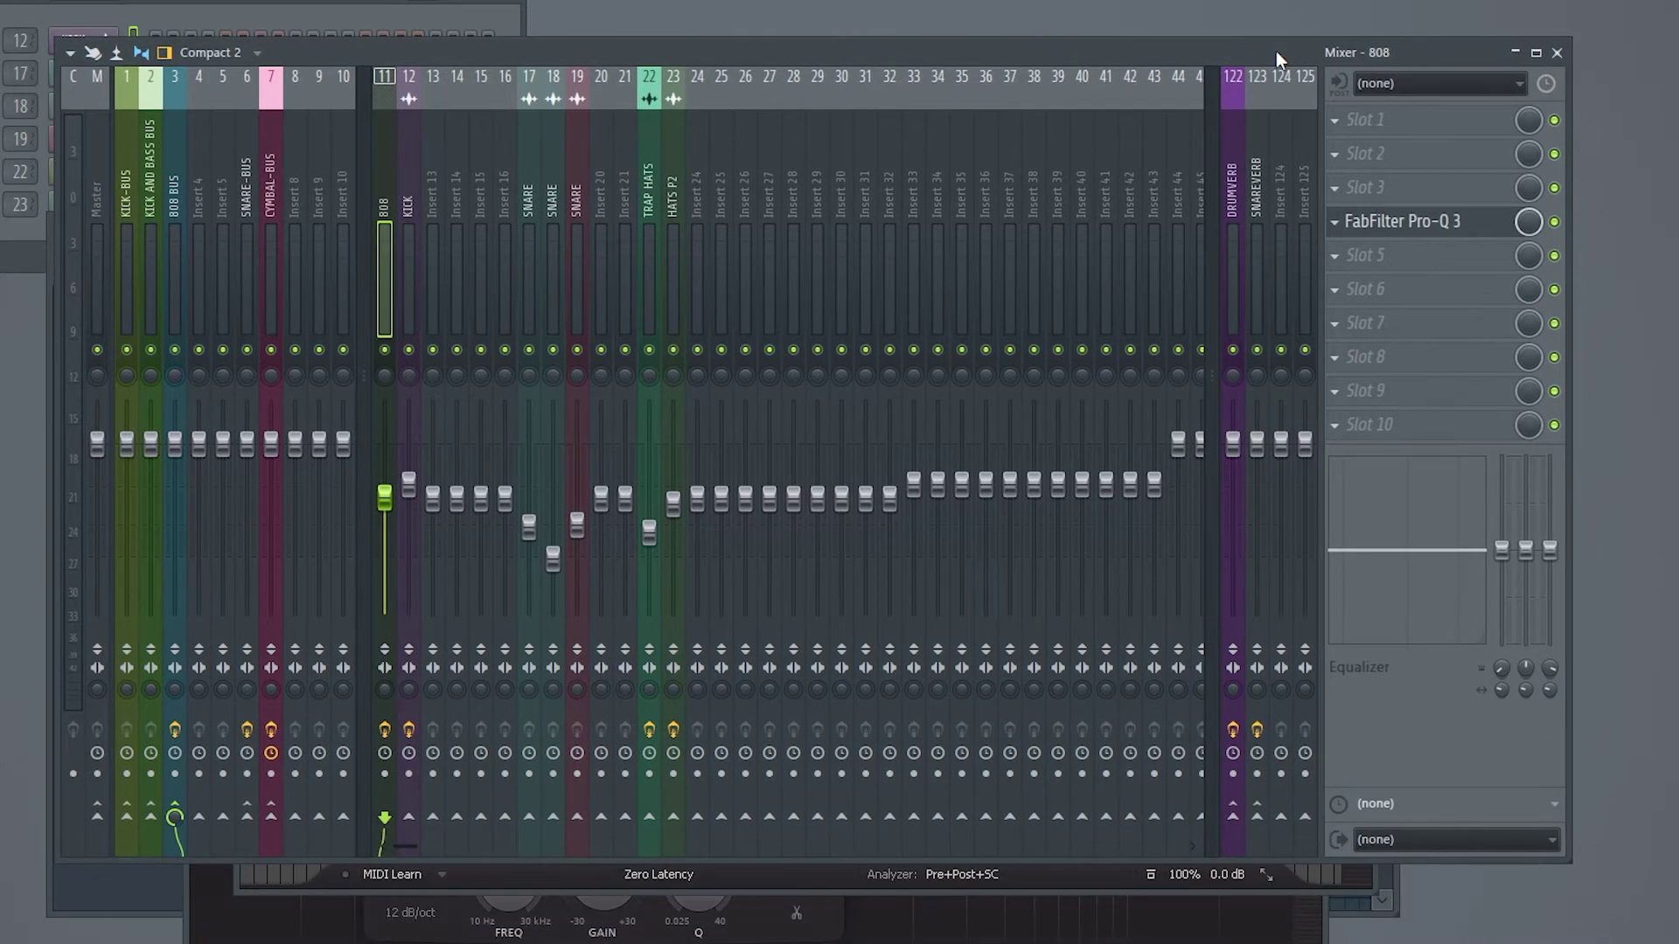
{"action": "left_click", "coordinate": [1378, 163]}
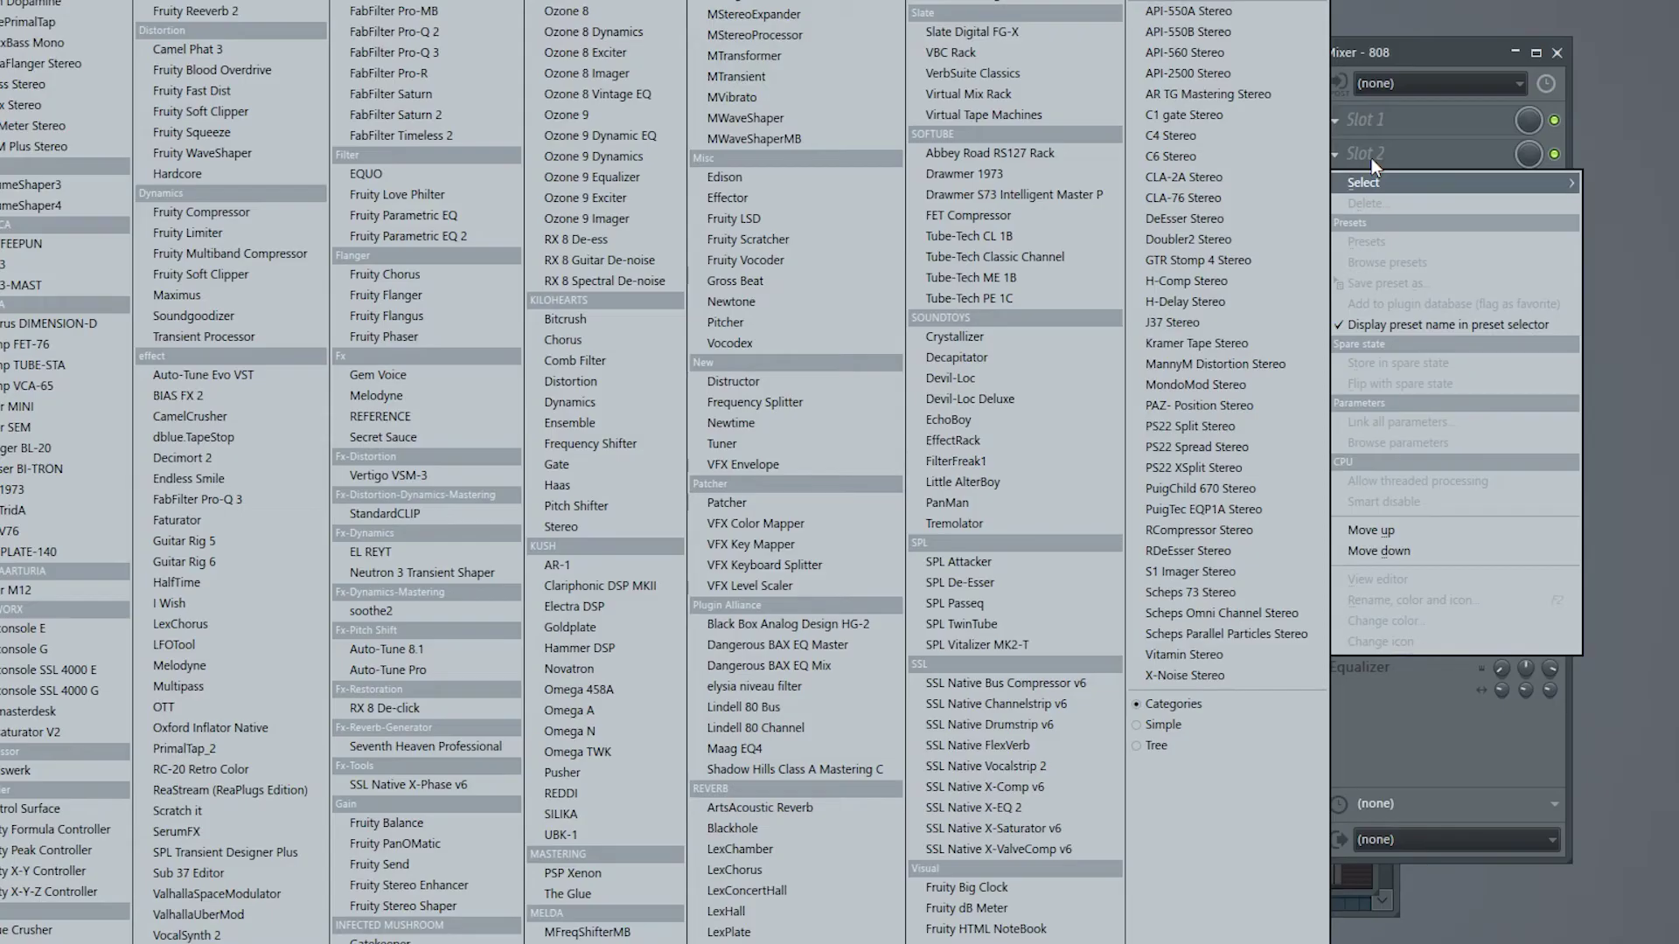
{"action": "left_click", "coordinate": [1189, 643]}
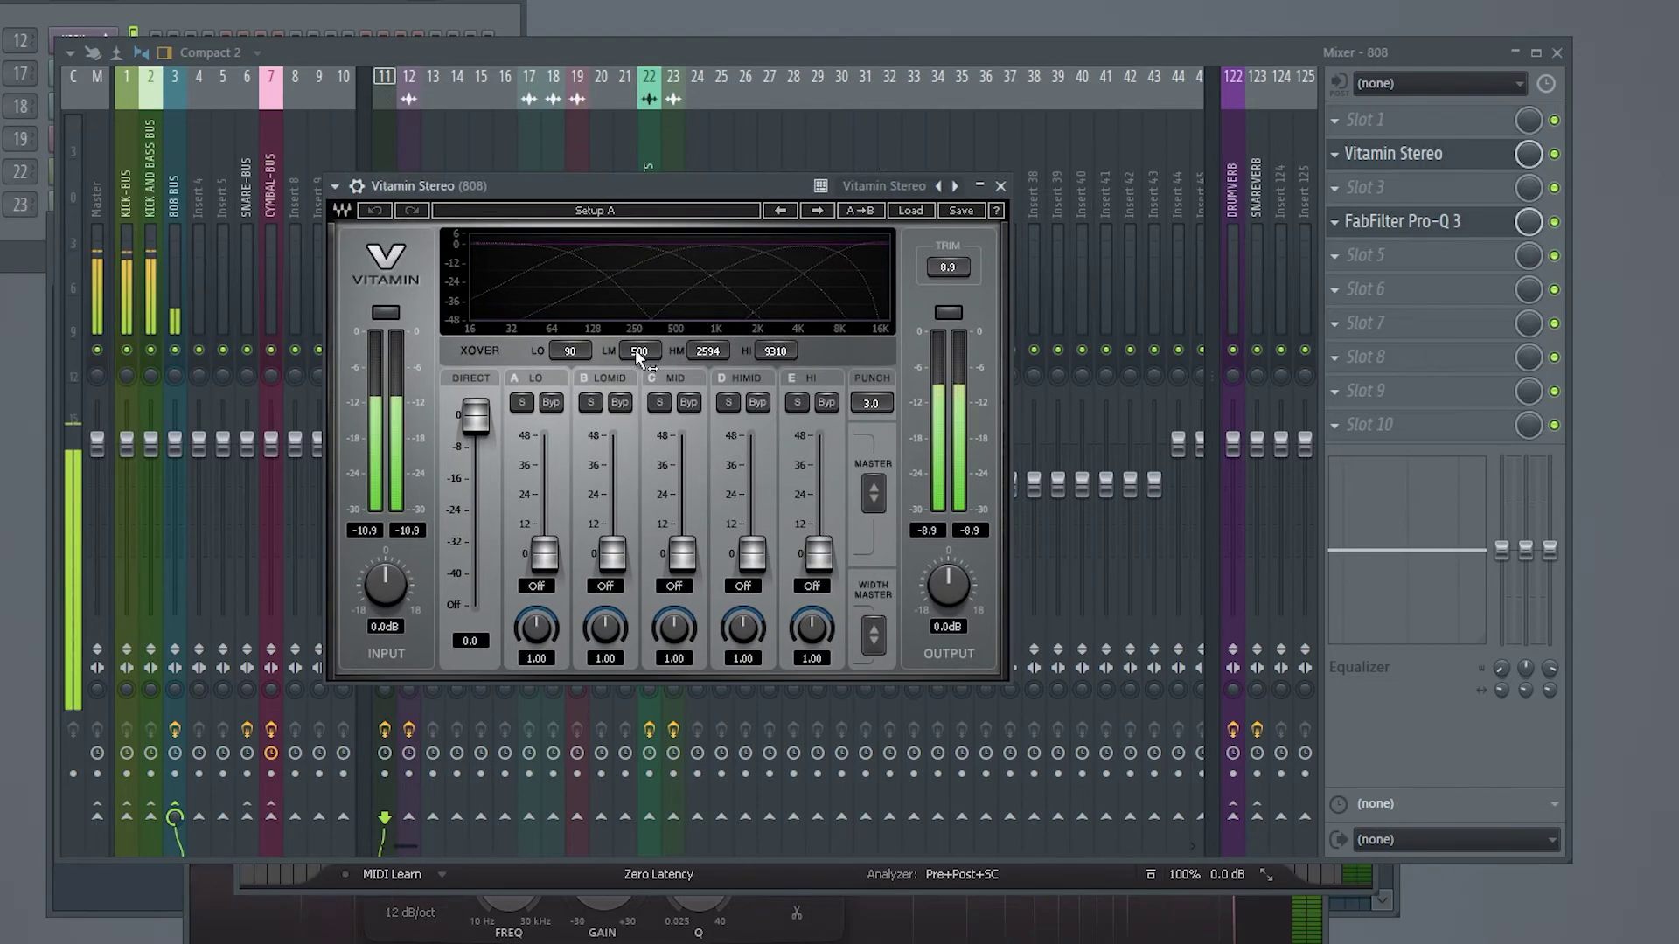
{"action": "left_click_drag", "start_coordinate": [669, 213], "coordinate": [912, 249]}
- Raise Vitamin's Lo band to 10.7, LoMid to 17.9 and Mid to 13.7, and narrow the Lo band's width to 0.00
{"action": "left_click_drag", "start_coordinate": [855, 591], "coordinate": [854, 545]}
{"action": "mouse_move", "coordinate": [787, 590]}
{"action": "left_mouse_down"}
{"action": "mouse_move", "coordinate": [787, 484]}
{"action": "mouse_move", "coordinate": [787, 581]}
{"action": "mouse_move", "coordinate": [787, 564]}
{"action": "left_mouse_up"}
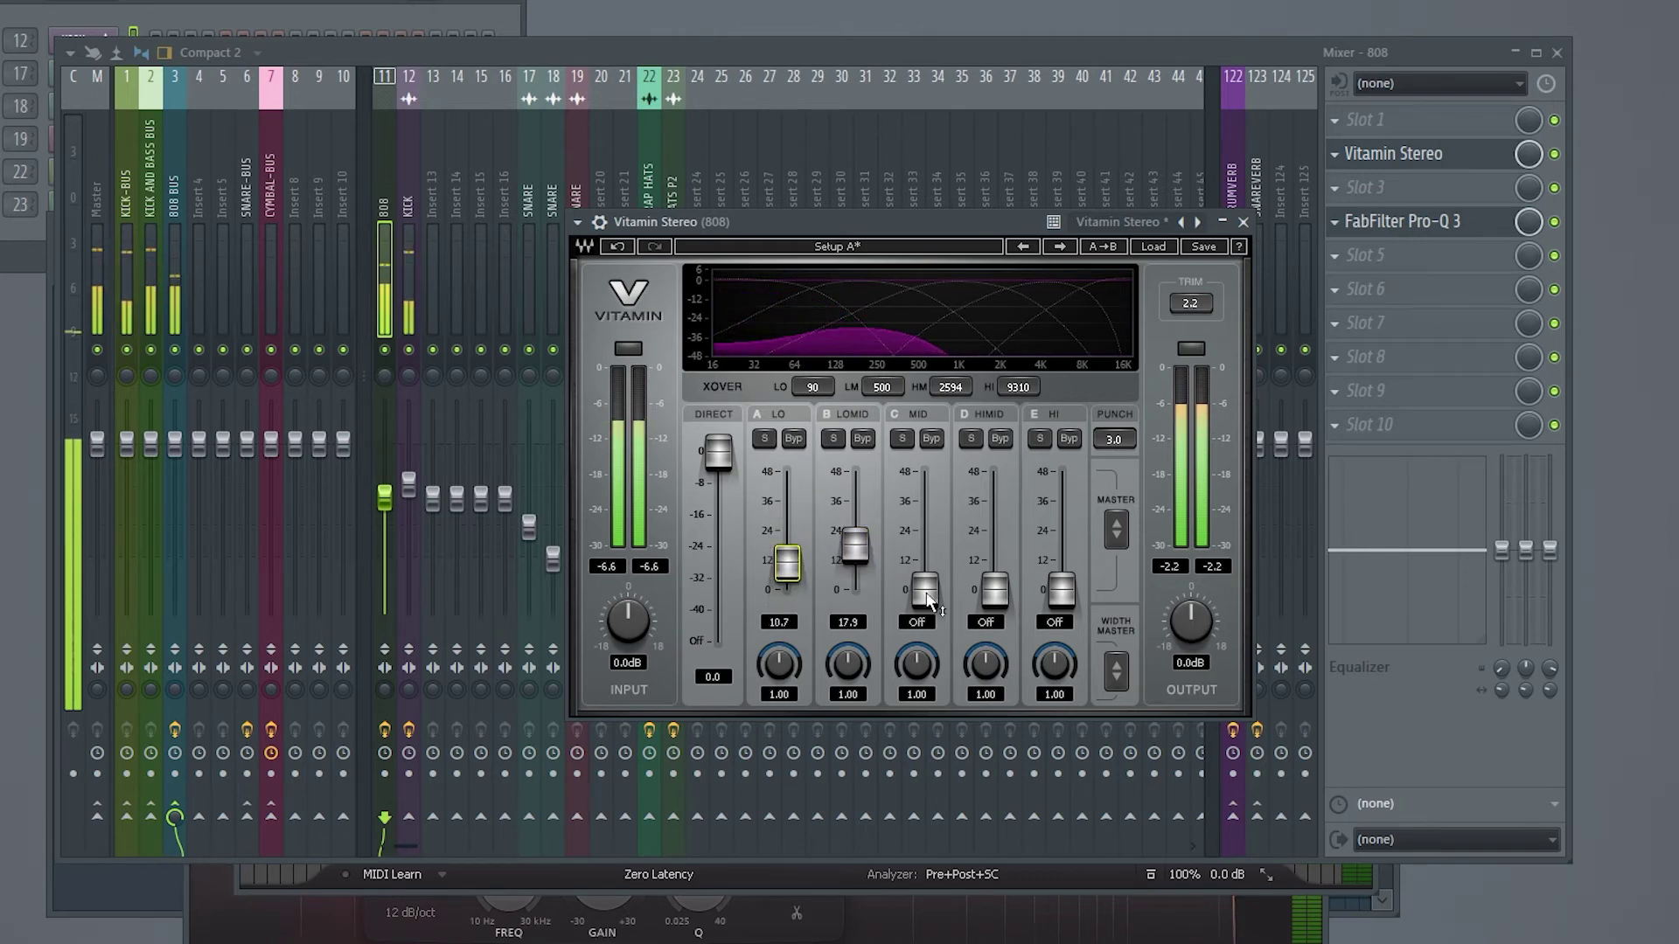
{"action": "left_click_drag", "start_coordinate": [924, 591], "coordinate": [924, 556]}
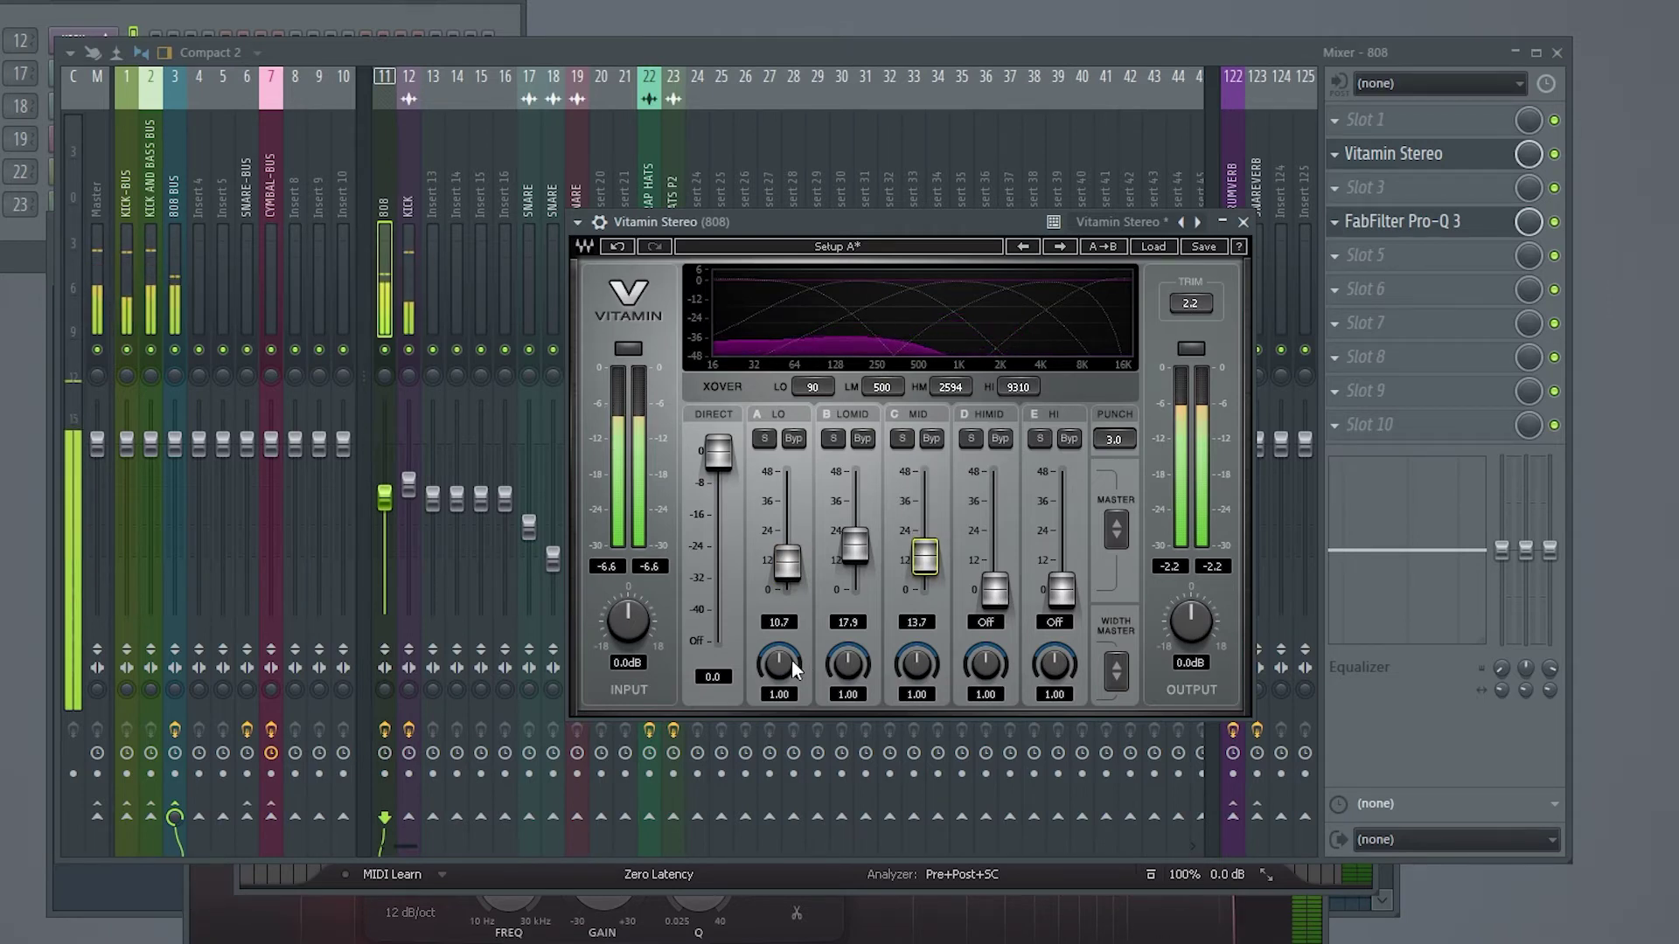
{"action": "left_click_drag", "start_coordinate": [791, 659], "coordinate": [790, 713]}
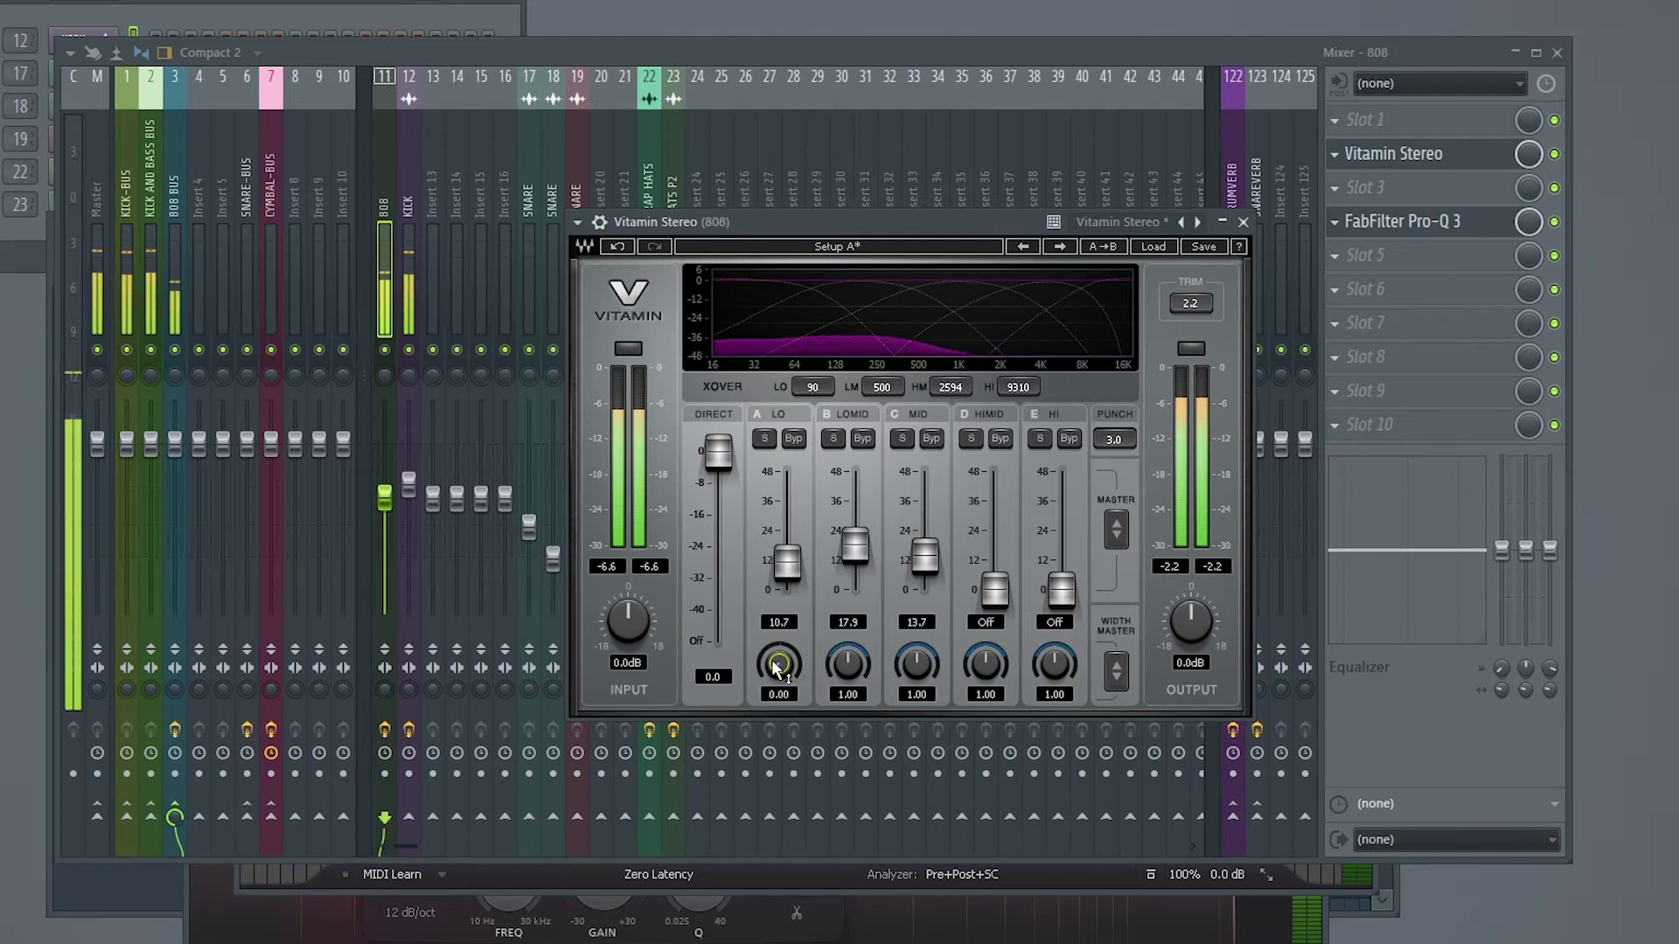
{"action": "left_click_drag", "start_coordinate": [812, 226], "coordinate": [799, 226]}
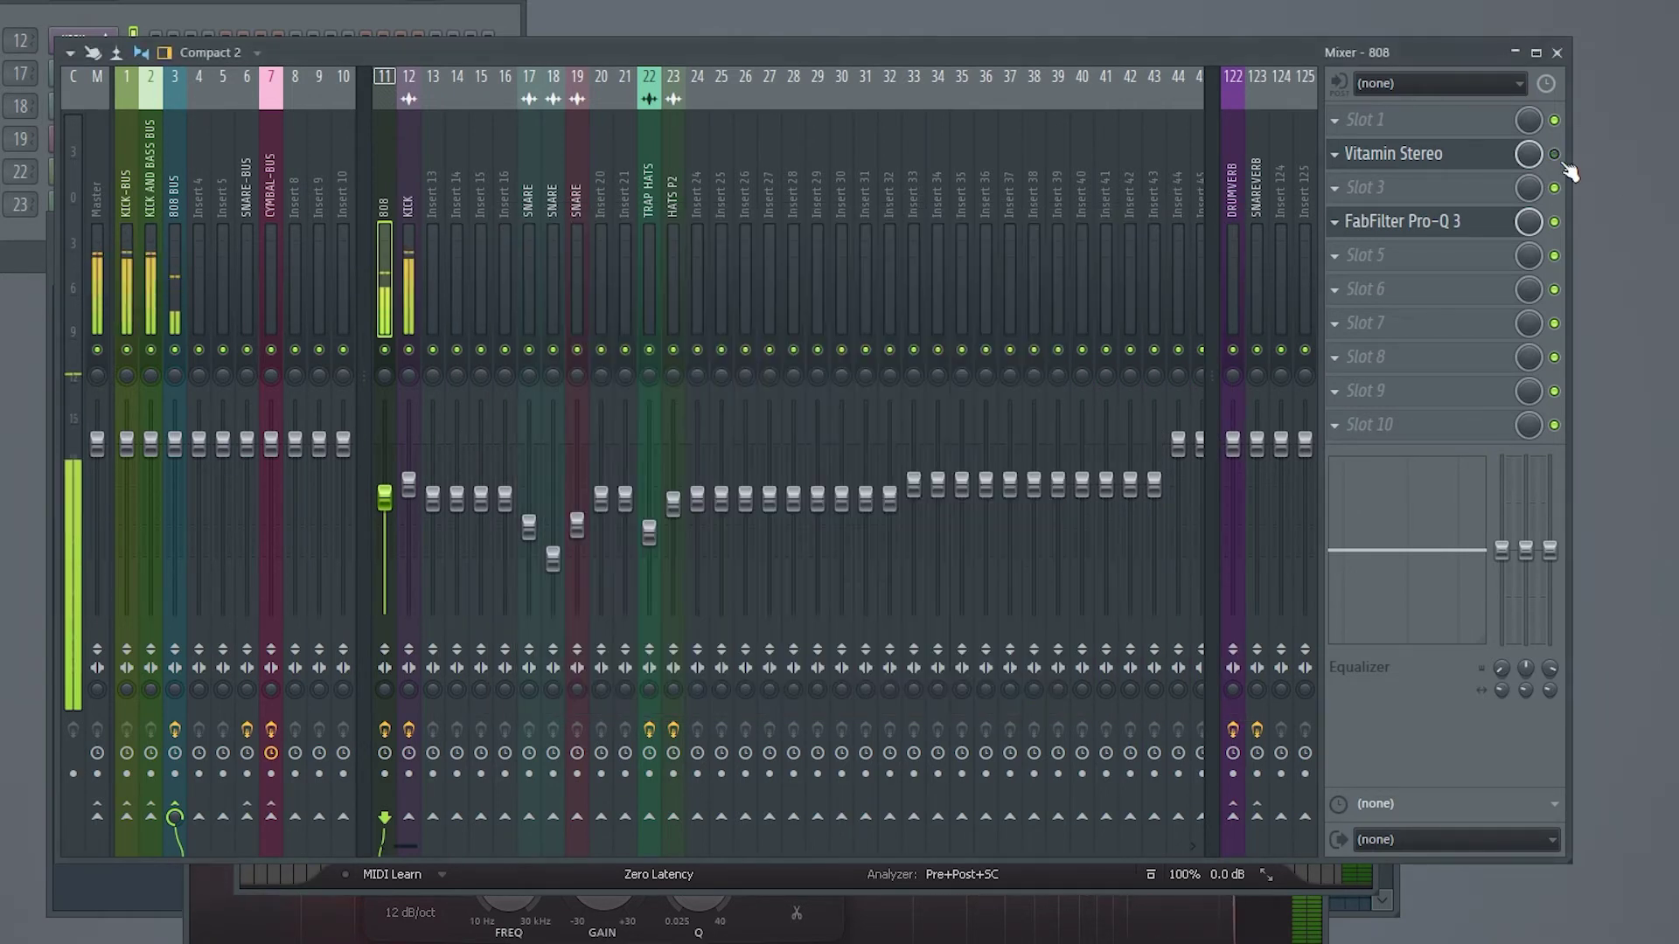
- Re-enable Vitamin Stereo on the 808 after comparing, move it to slot 3 above Pro-Q 3, and reopen it
{"action": "left_click", "coordinate": [1564, 163]}
{"action": "left_click_drag", "start_coordinate": [1434, 154], "coordinate": [1428, 185]}
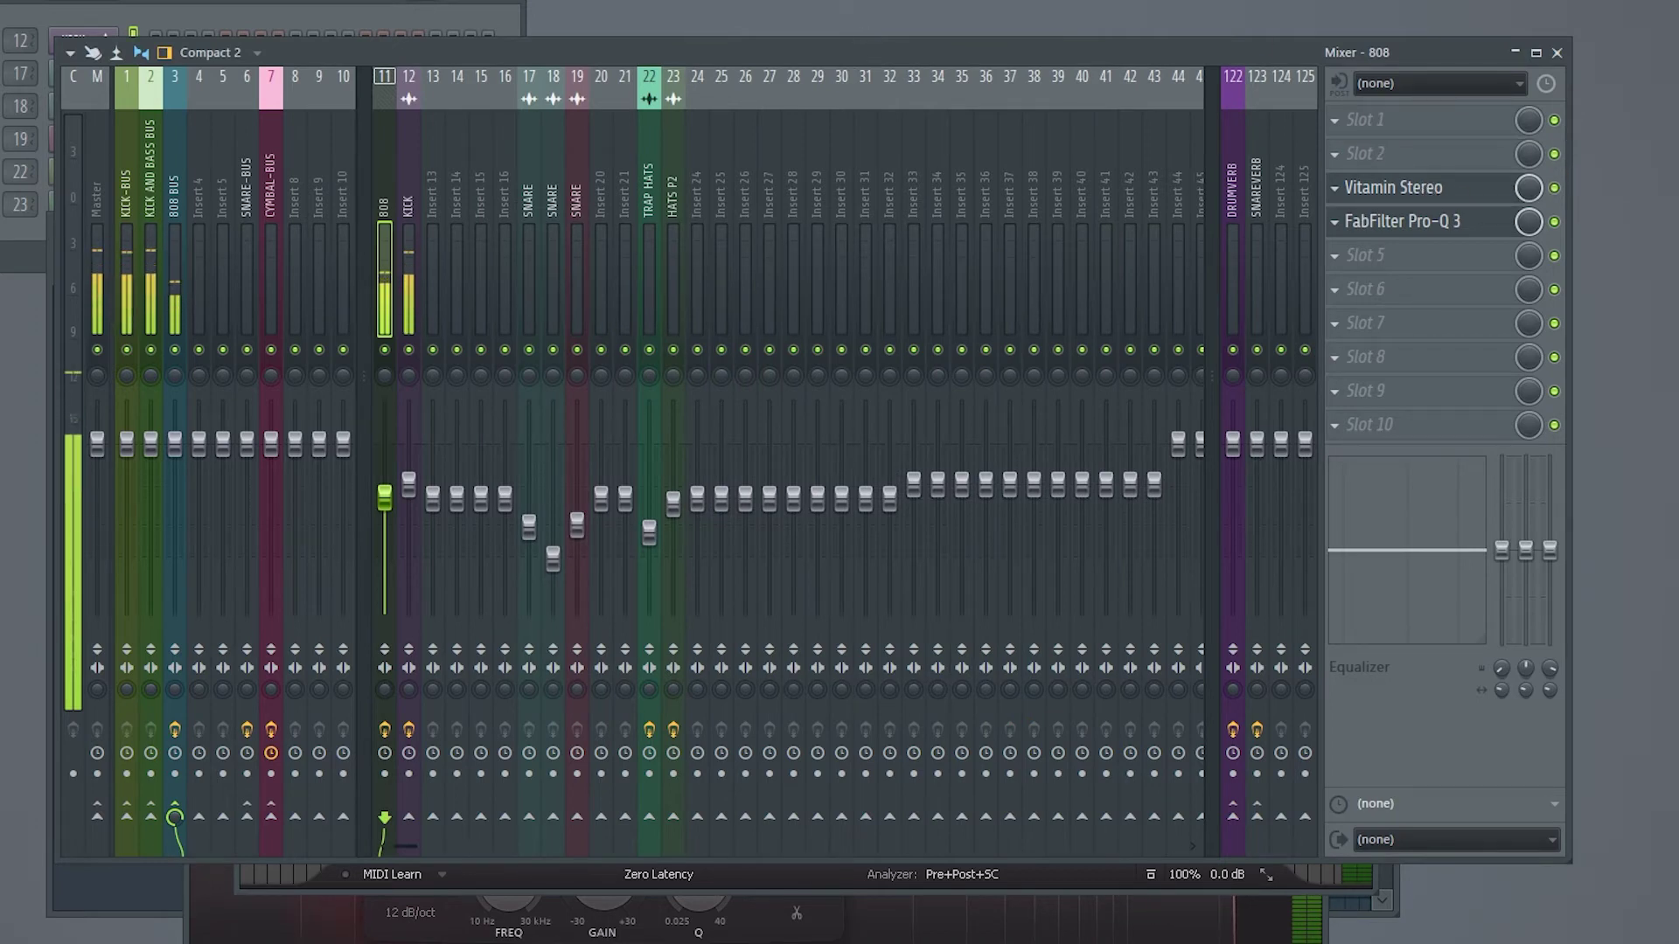
{"action": "left_click", "coordinate": [1426, 187]}
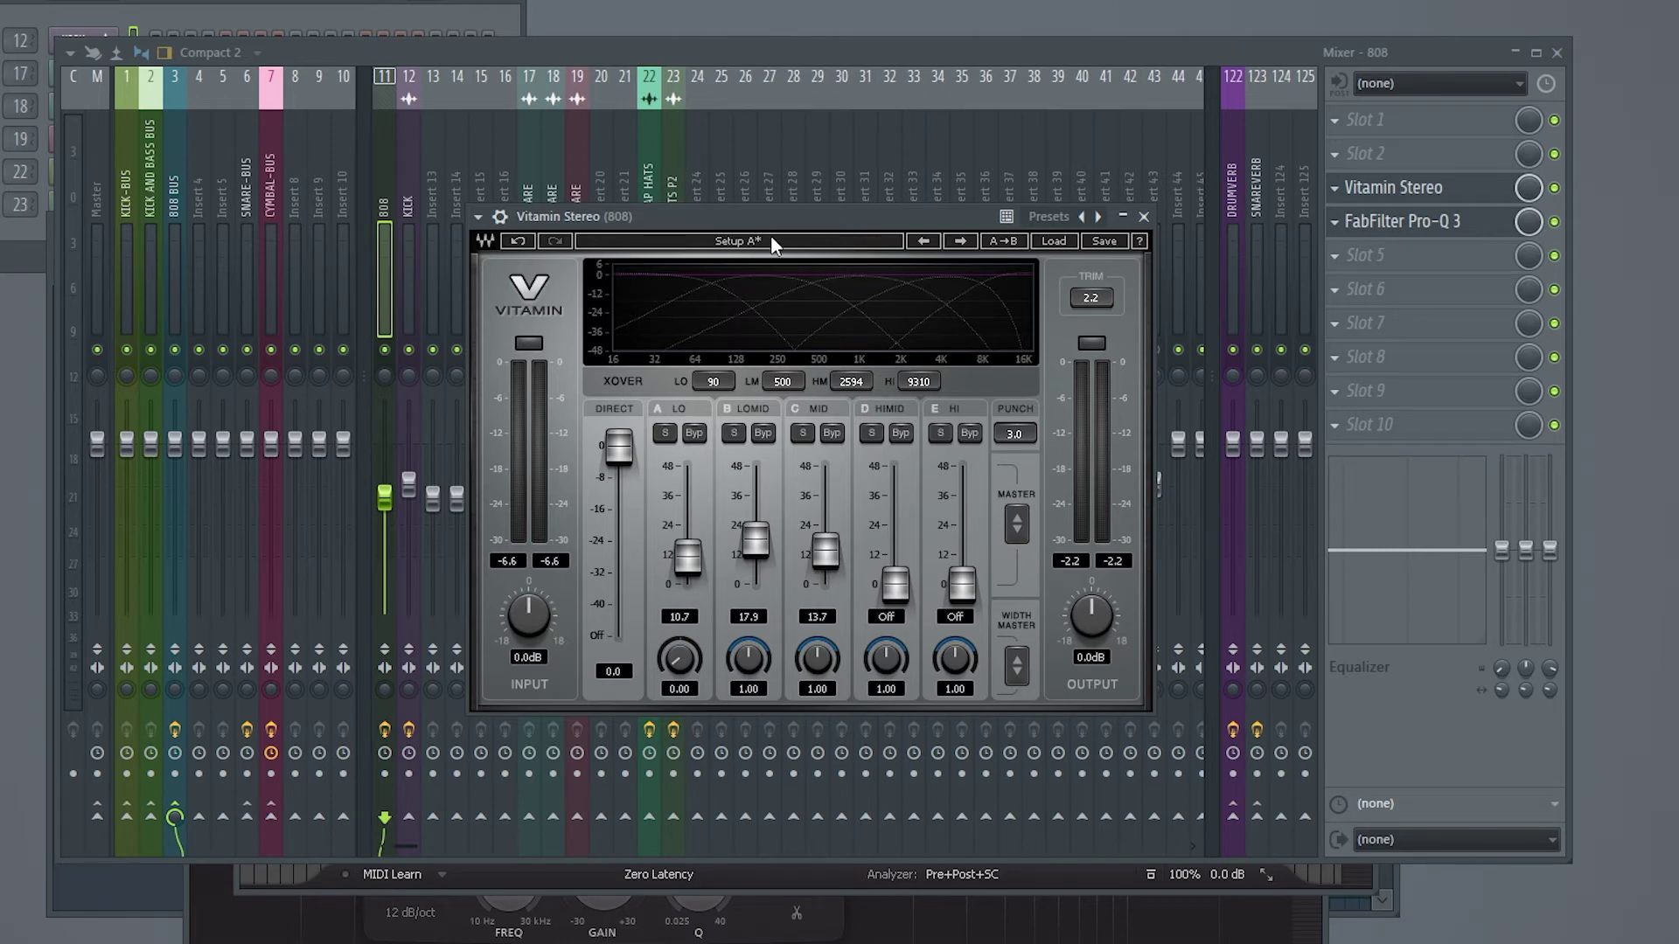
- Load SSL Native X-Saturator v6 into slot 2 of the 808 mixer track
{"action": "left_click", "coordinate": [1209, 494]}
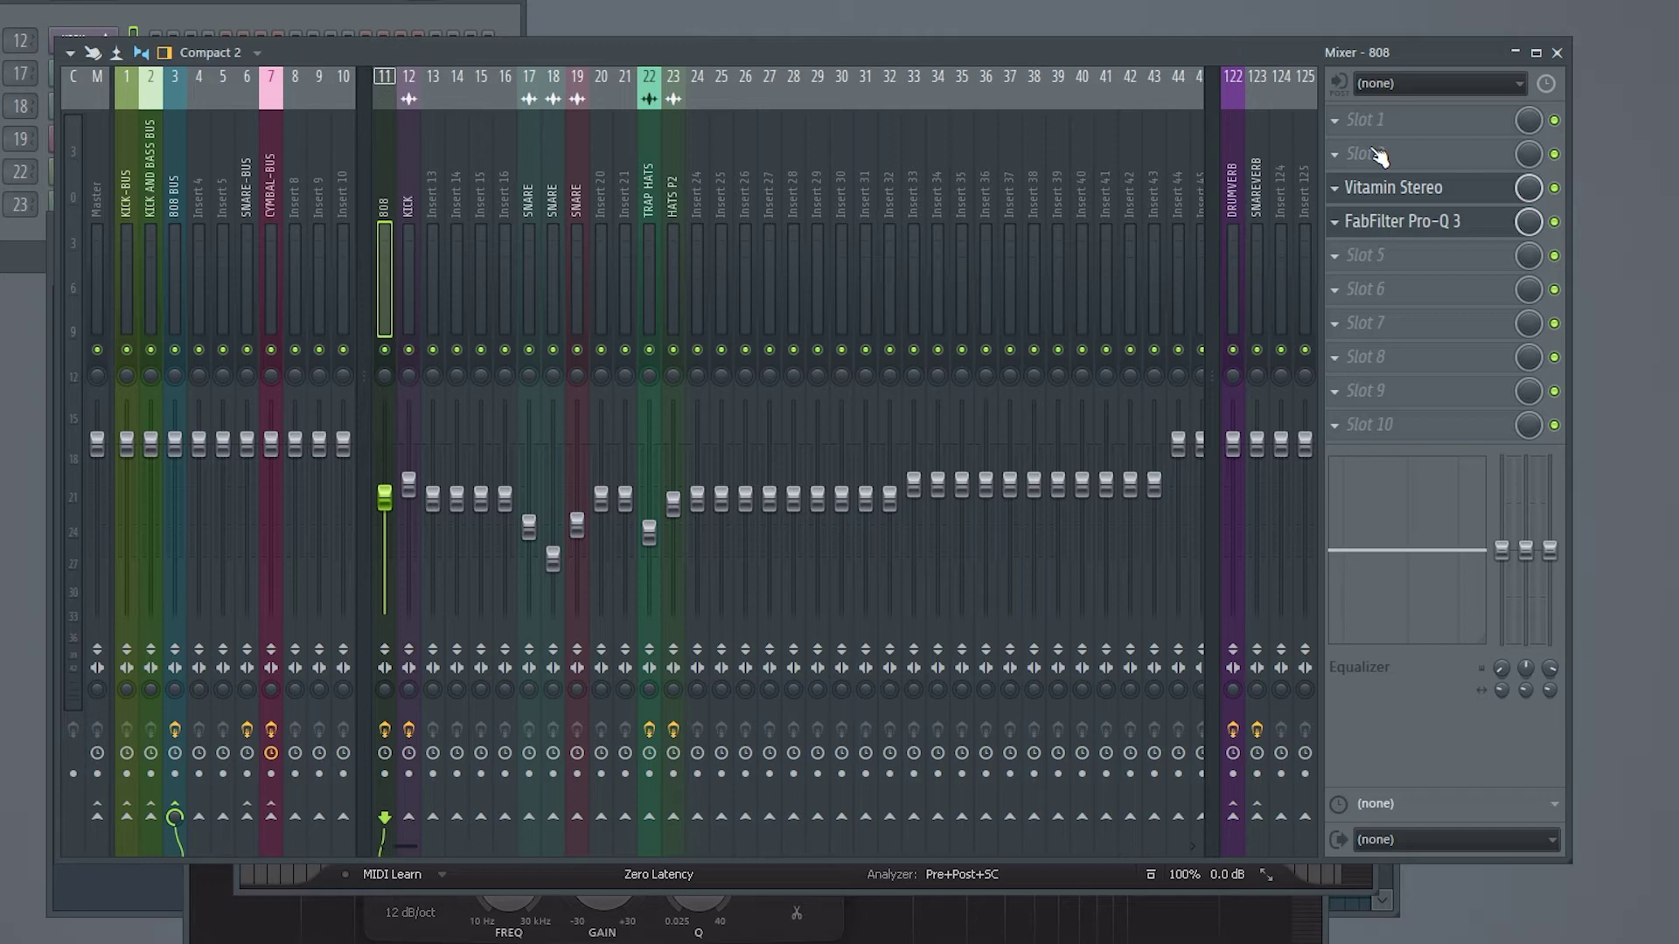
{"action": "left_click", "coordinate": [1377, 155]}
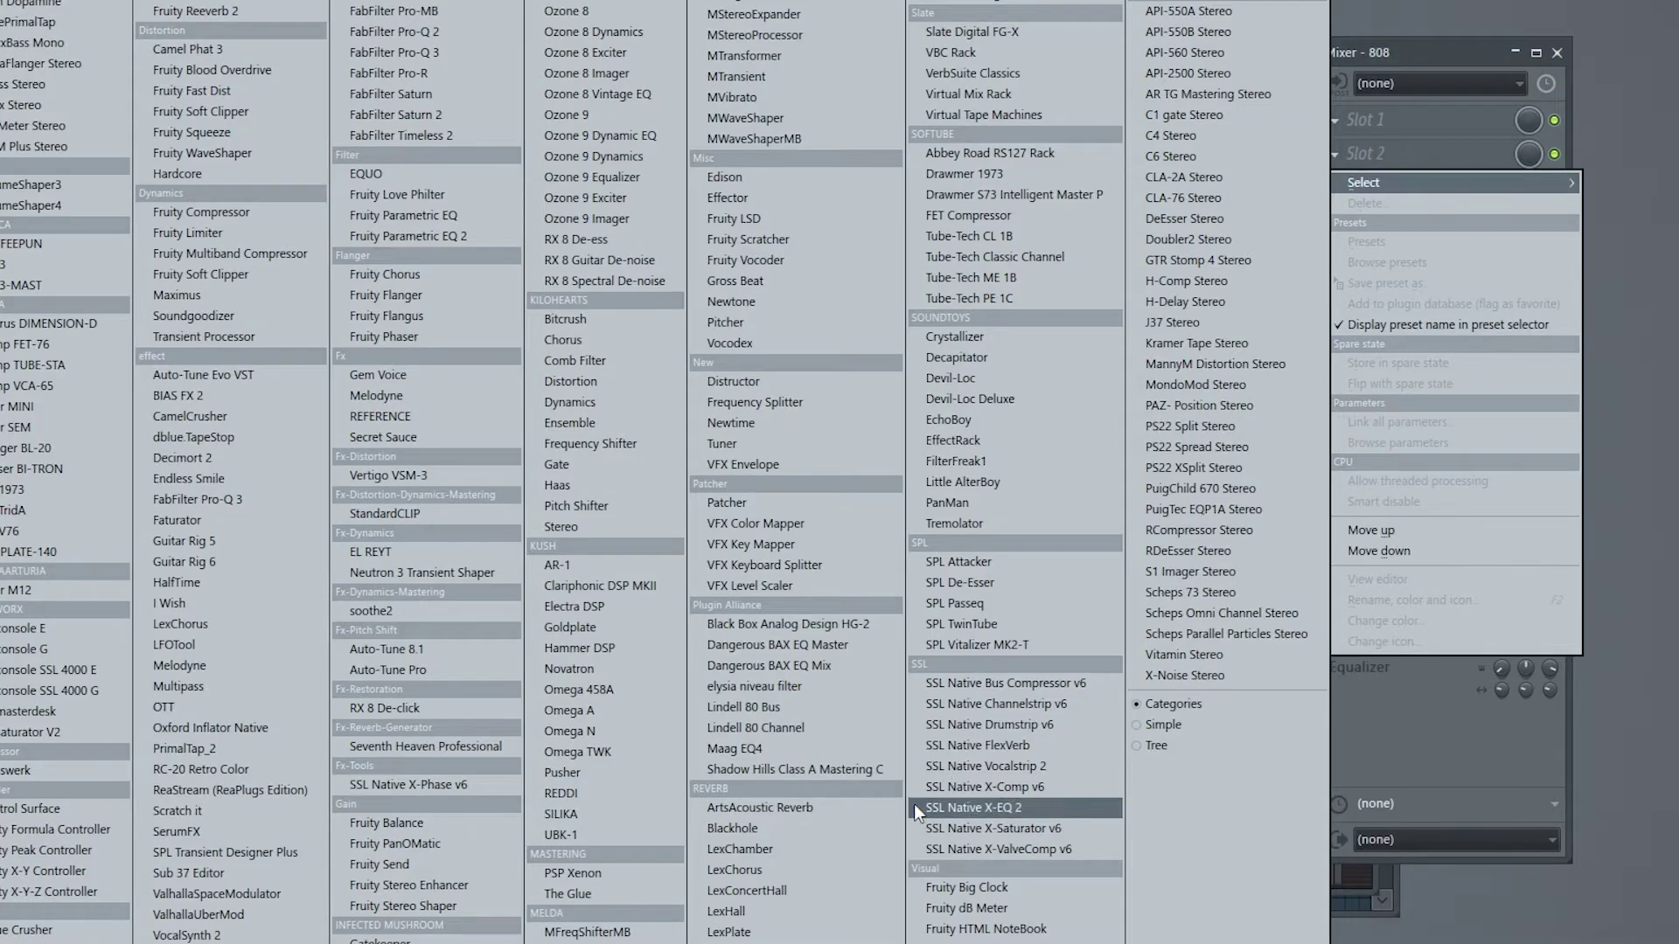
{"action": "left_click", "coordinate": [983, 832]}
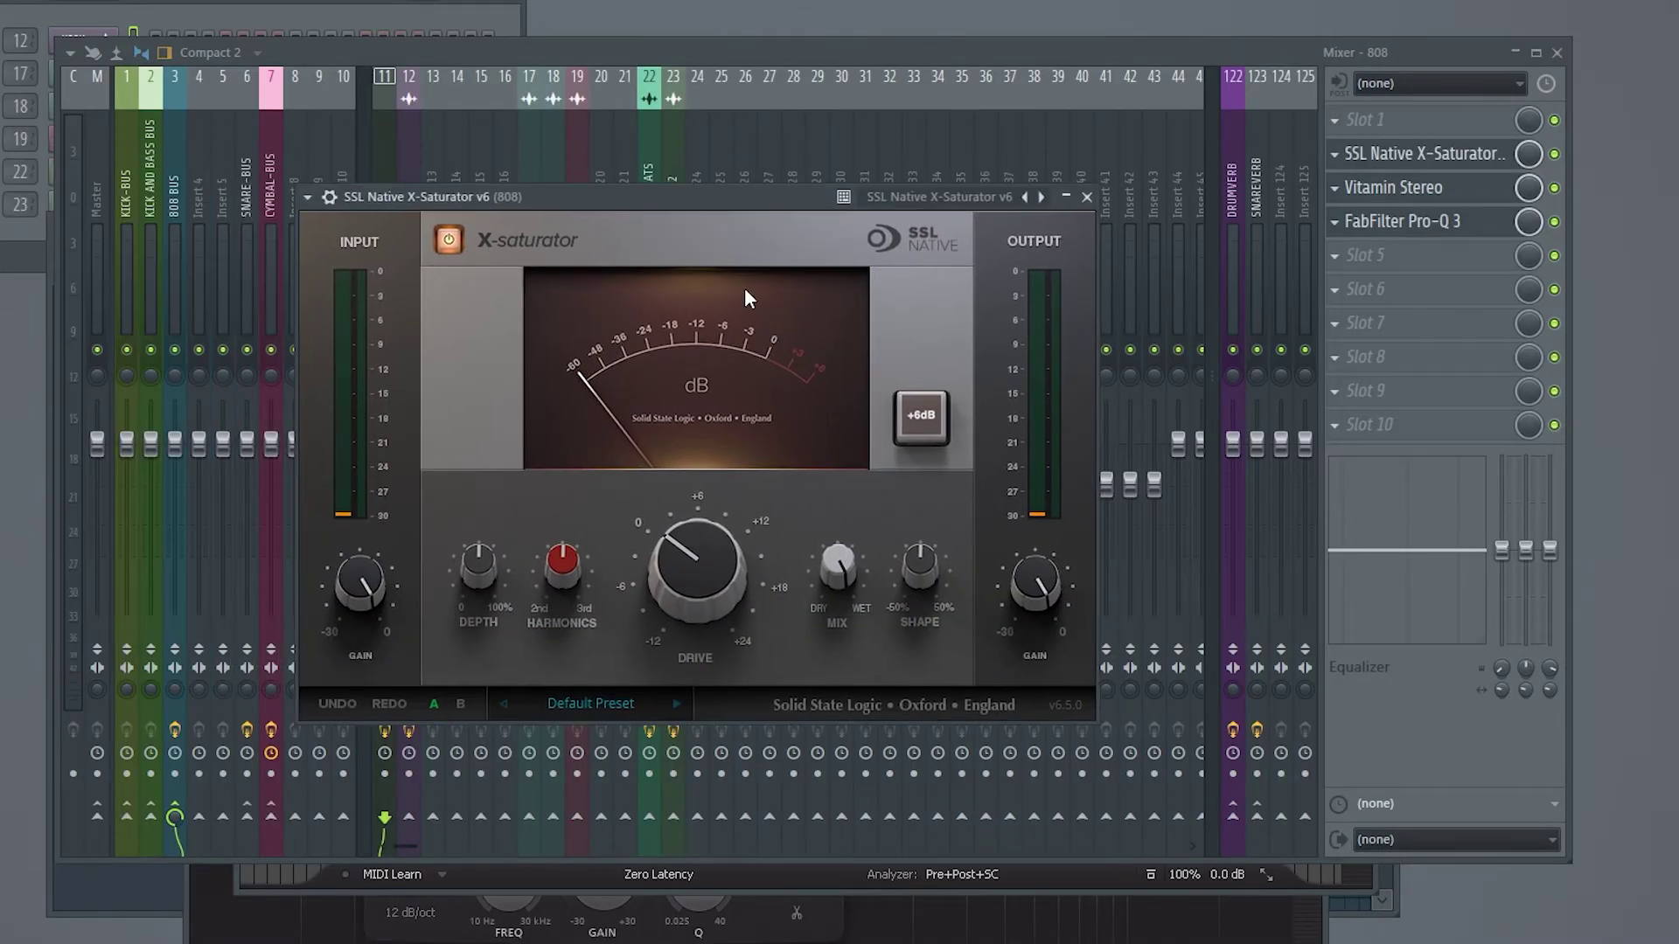
{"action": "mouse_move", "coordinate": [662, 512]}
{"action": "left_click_drag", "start_coordinate": [726, 199], "coordinate": [730, 163]}
- During playback, set X-Saturator's drive to about 1.2 dB, shift harmonics toward 2nd, raise depth and shape, and enable the +6dB option
{"action": "key", "text": "space"}
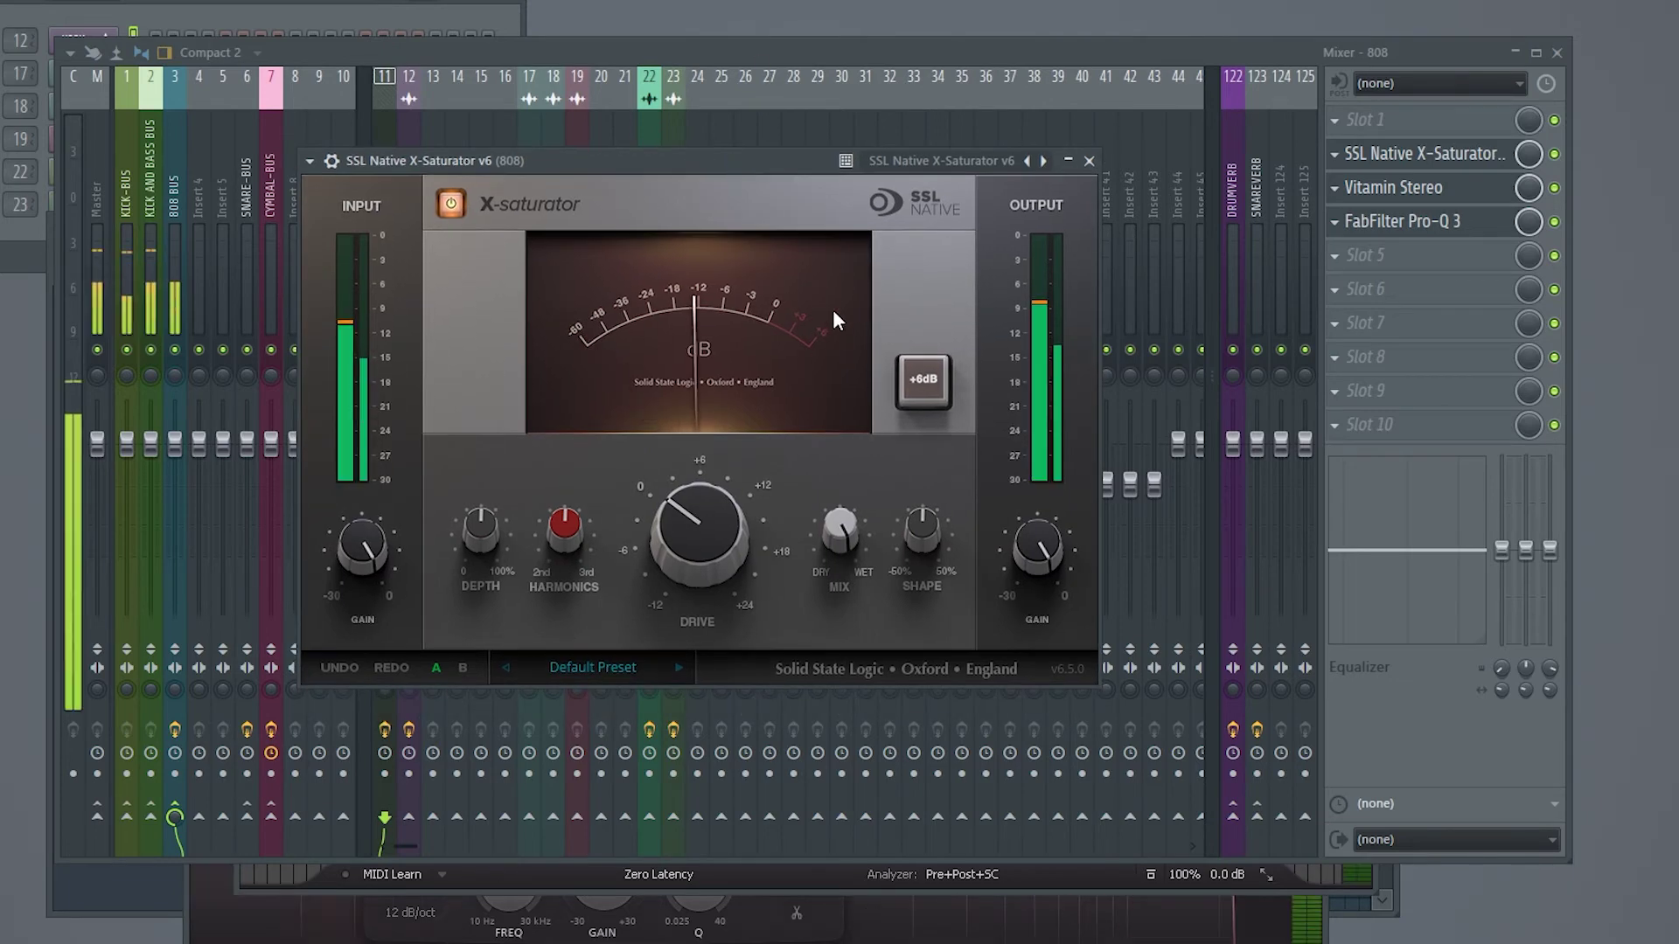
{"action": "mouse_move", "coordinate": [697, 541]}
{"action": "left_mouse_down"}
{"action": "mouse_move", "coordinate": [695, 506]}
{"action": "mouse_move", "coordinate": [689, 535]}
{"action": "left_mouse_up"}
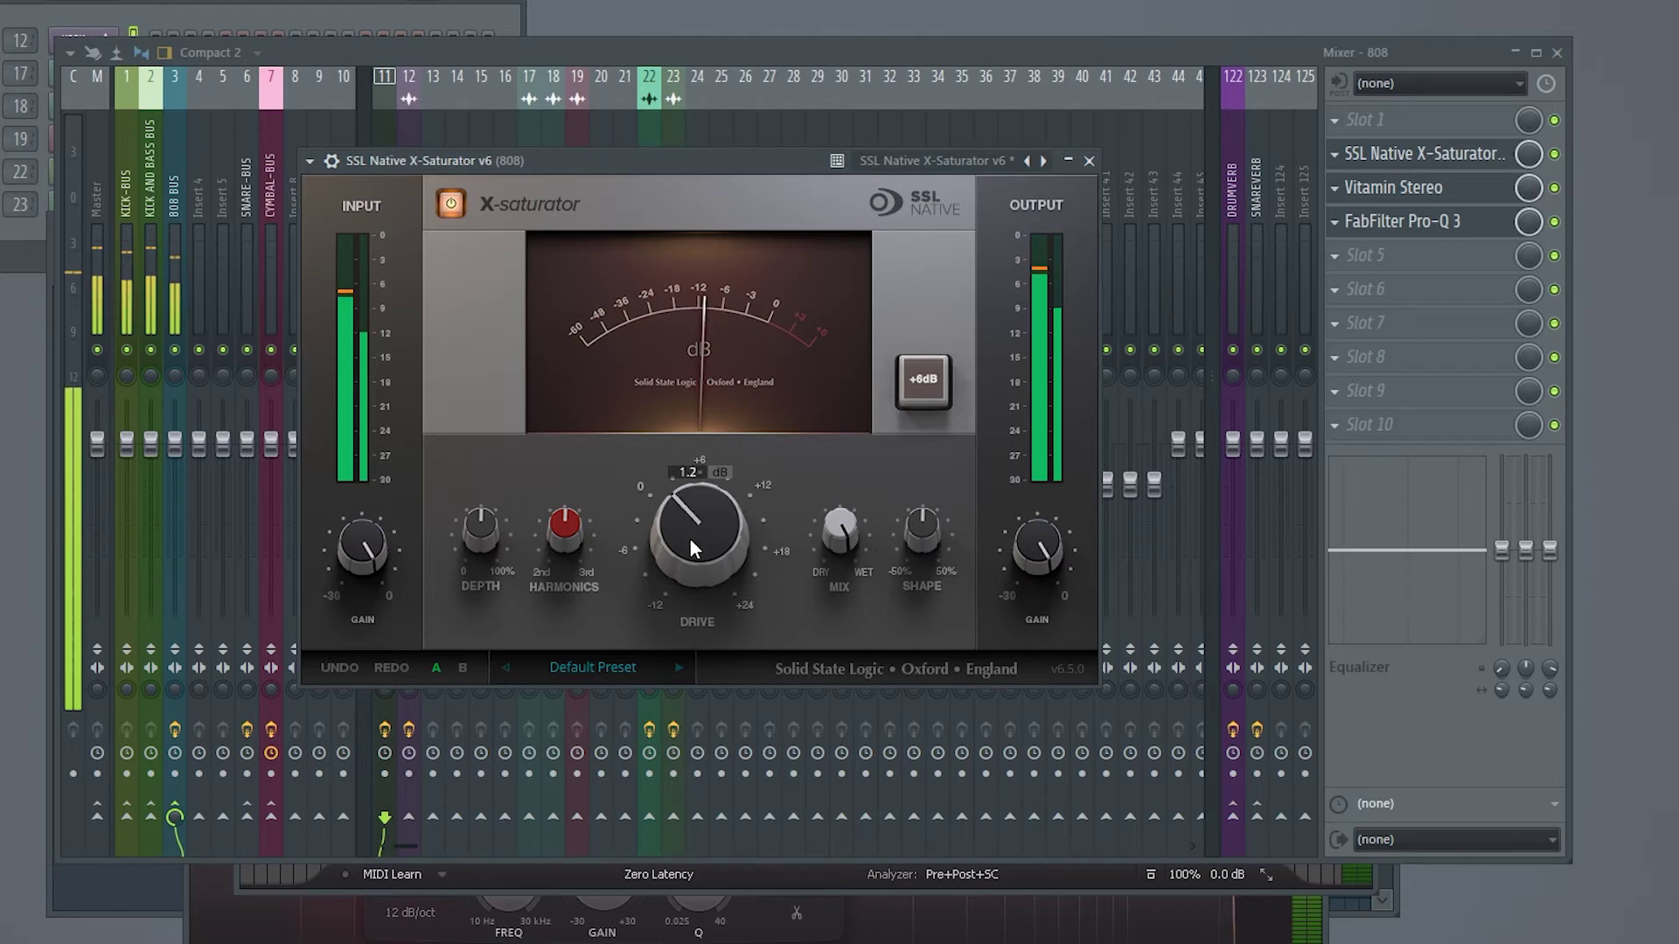
{"action": "left_click_drag", "start_coordinate": [577, 530], "coordinate": [595, 594]}
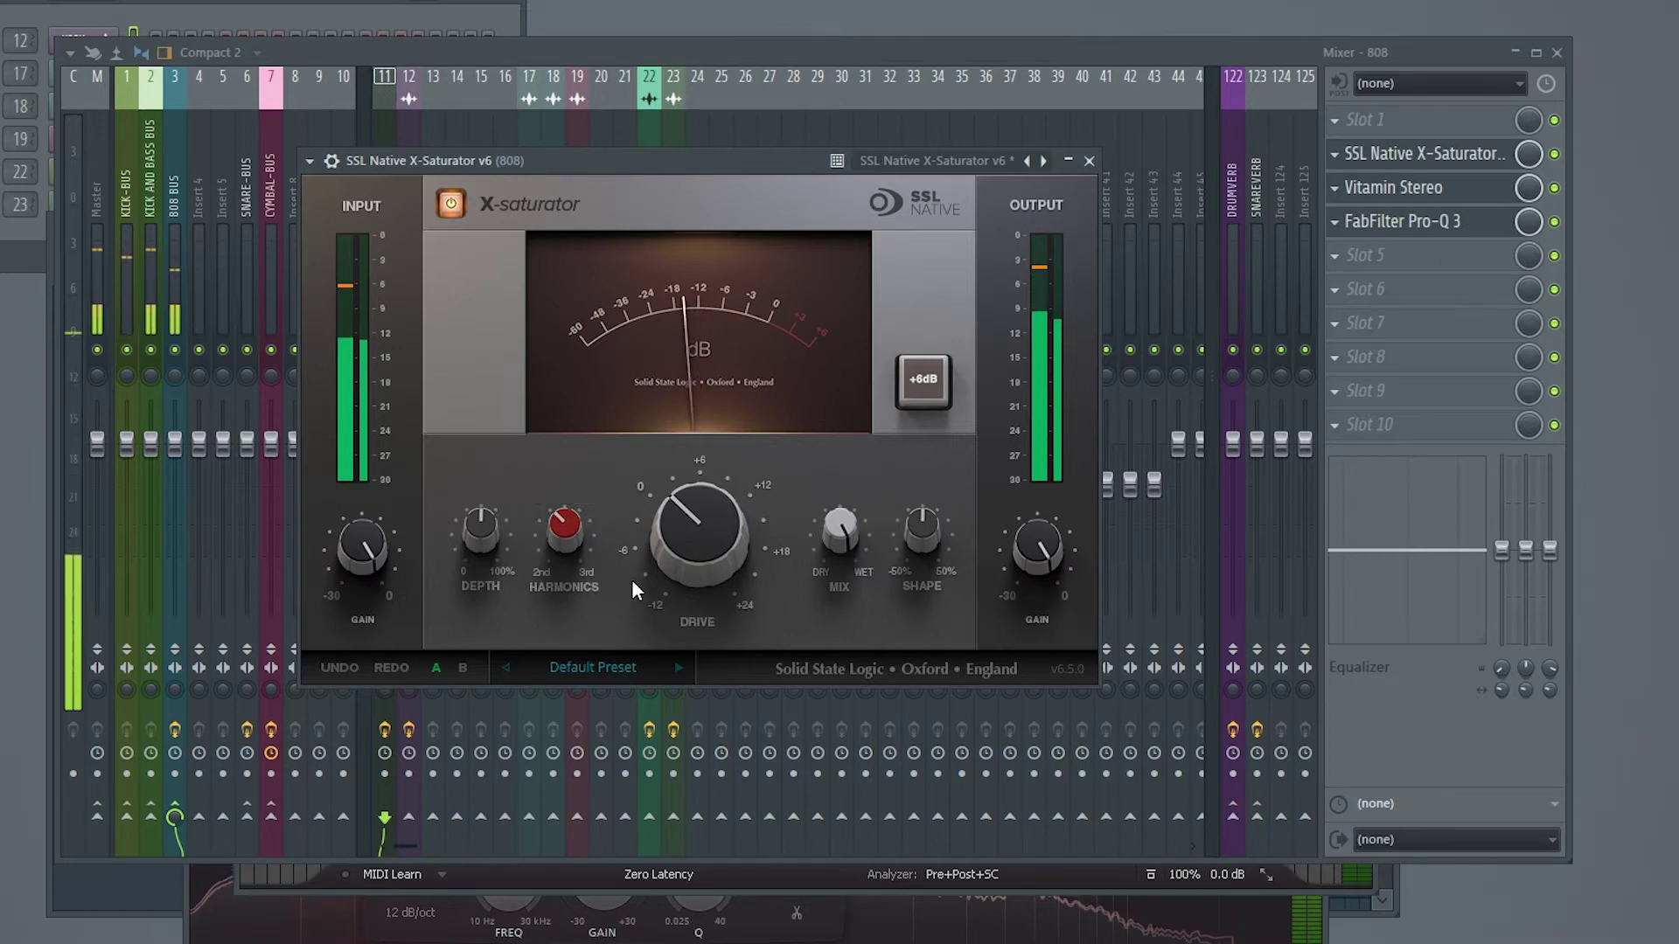
{"action": "left_click_drag", "start_coordinate": [480, 527], "coordinate": [503, 500]}
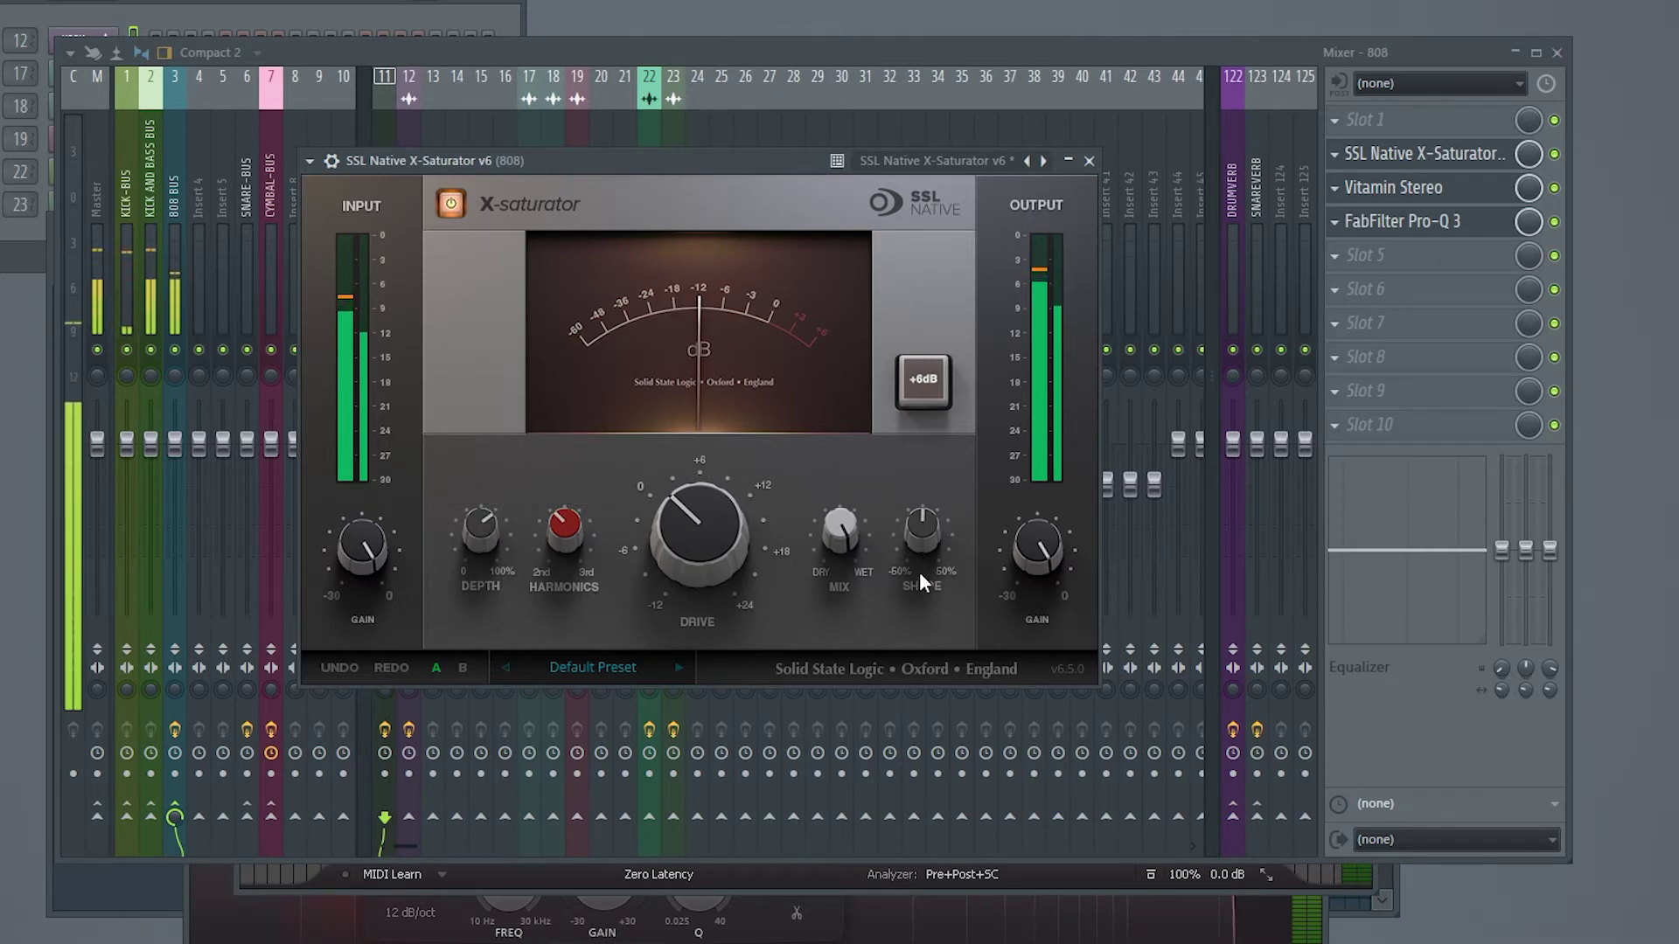
{"action": "mouse_move", "coordinate": [921, 543]}
{"action": "left_mouse_down"}
{"action": "mouse_move", "coordinate": [912, 631]}
{"action": "mouse_move", "coordinate": [914, 560]}
{"action": "left_mouse_up"}
{"action": "left_click", "coordinate": [926, 385]}
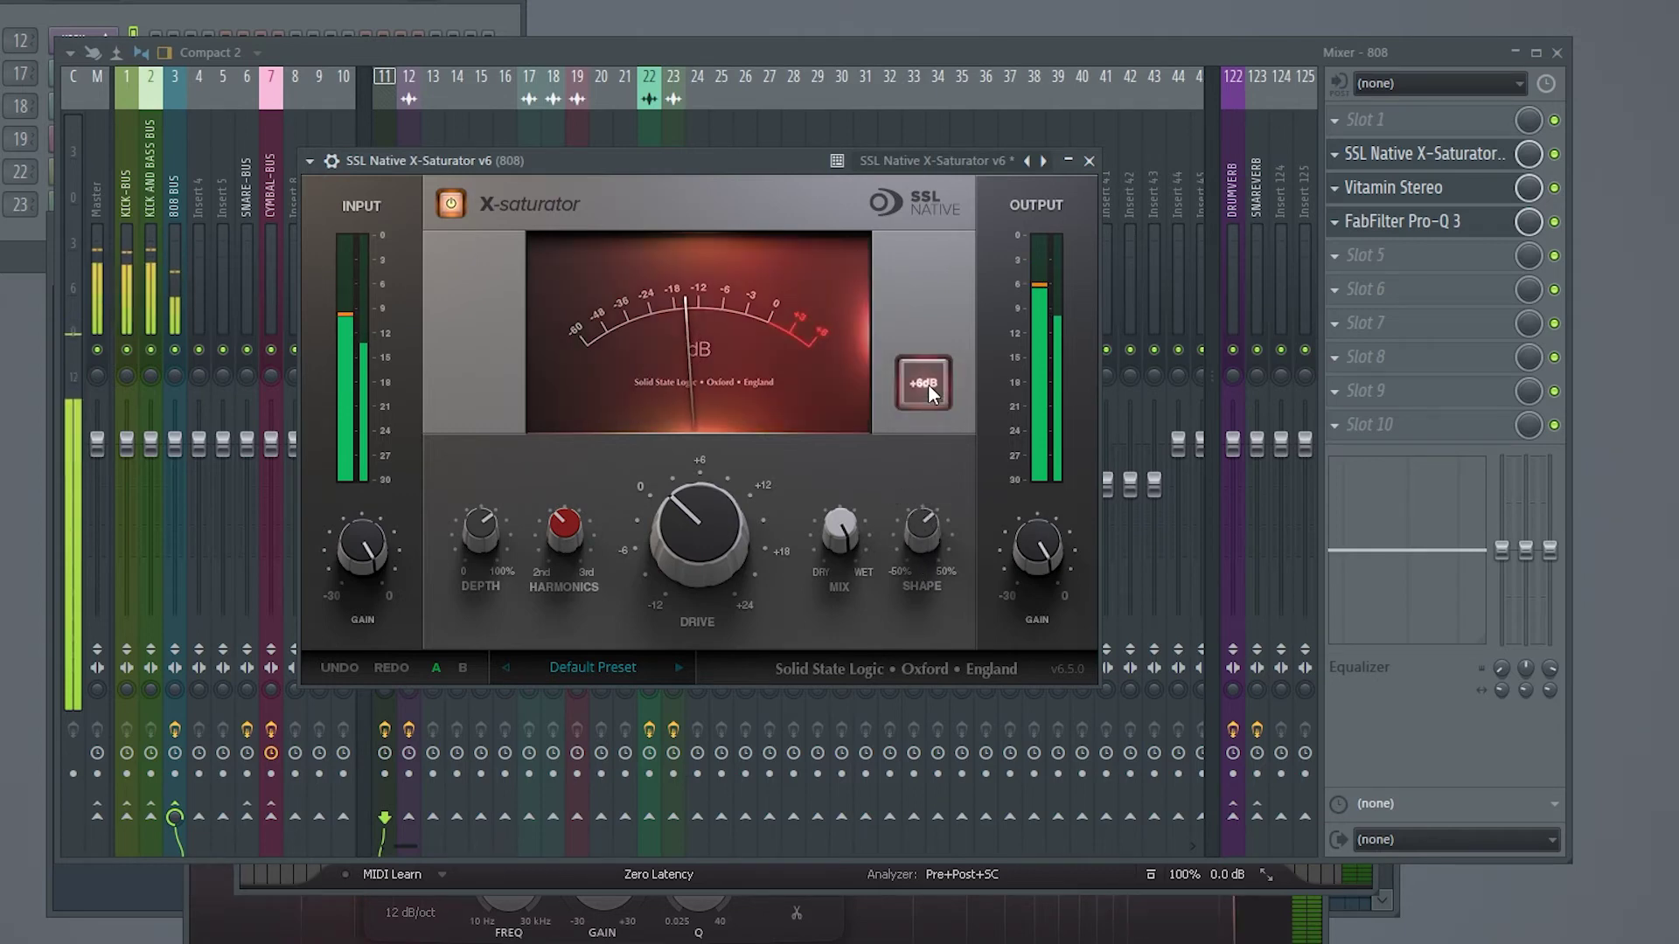
- Lower X-Saturator's output gain to compensate for the saturation, comparing the 808 with the effect bypassed and active
{"action": "left_click", "coordinate": [452, 204]}
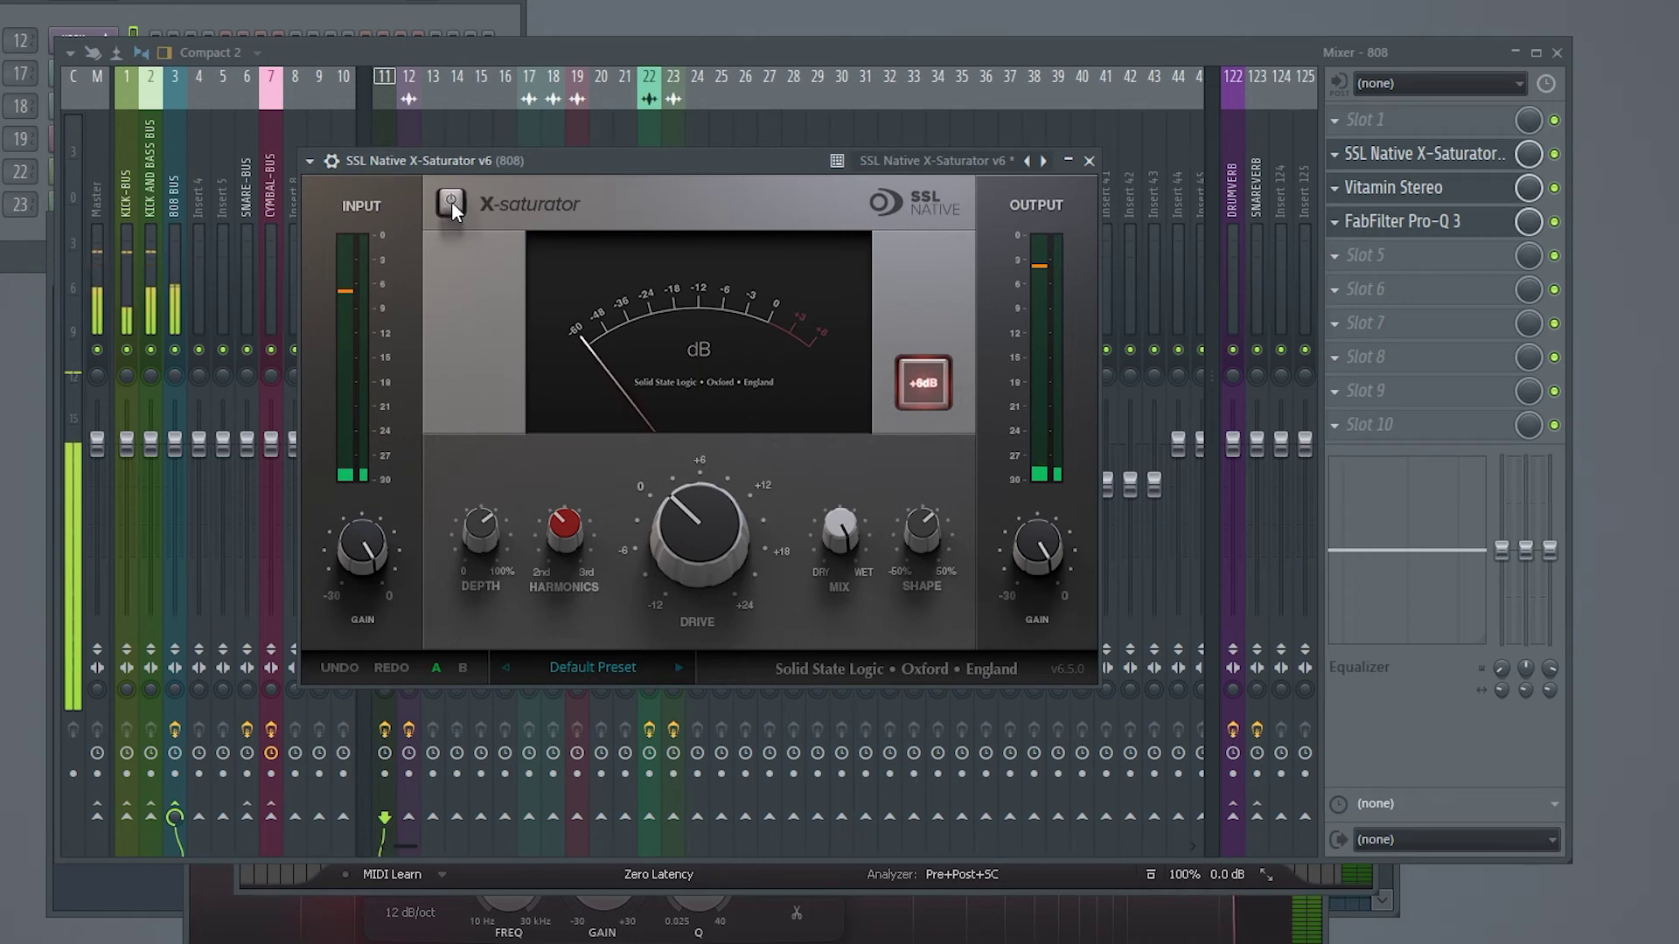
{"action": "left_click", "coordinate": [451, 202]}
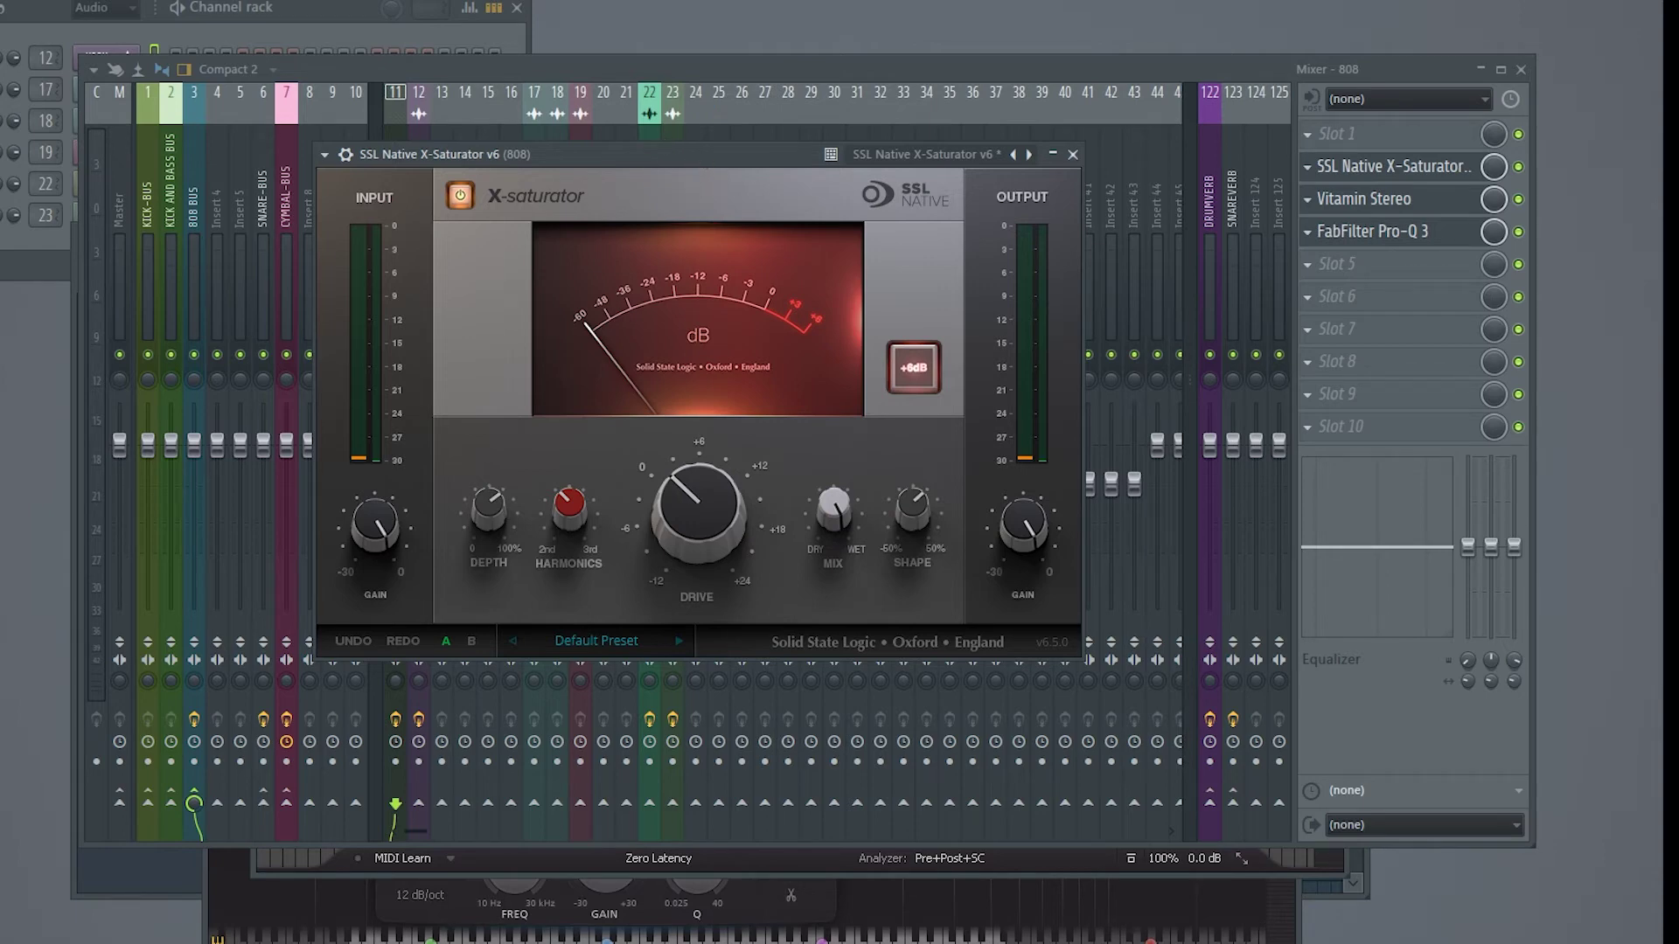
{"action": "key", "text": "space"}
{"action": "mouse_move", "coordinate": [1023, 525]}
{"action": "left_mouse_down"}
{"action": "mouse_move", "coordinate": [1023, 581]}
{"action": "mouse_move", "coordinate": [1047, 523]}
{"action": "left_mouse_up"}
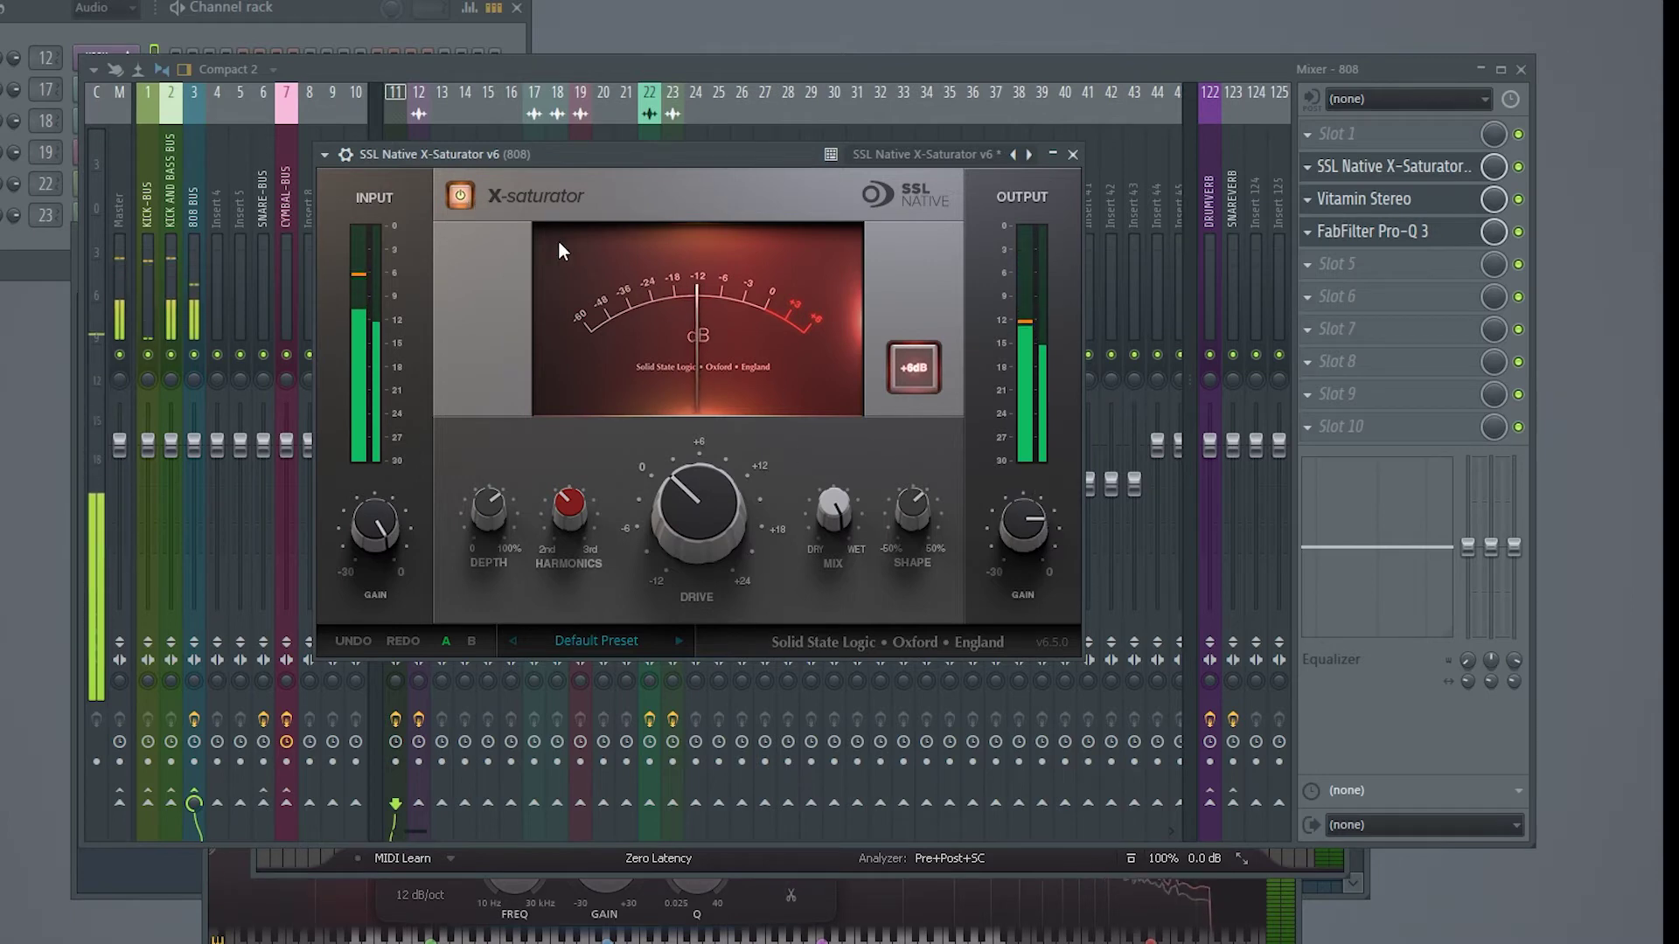
{"action": "left_click", "coordinate": [458, 198]}
{"action": "left_click", "coordinate": [462, 198]}
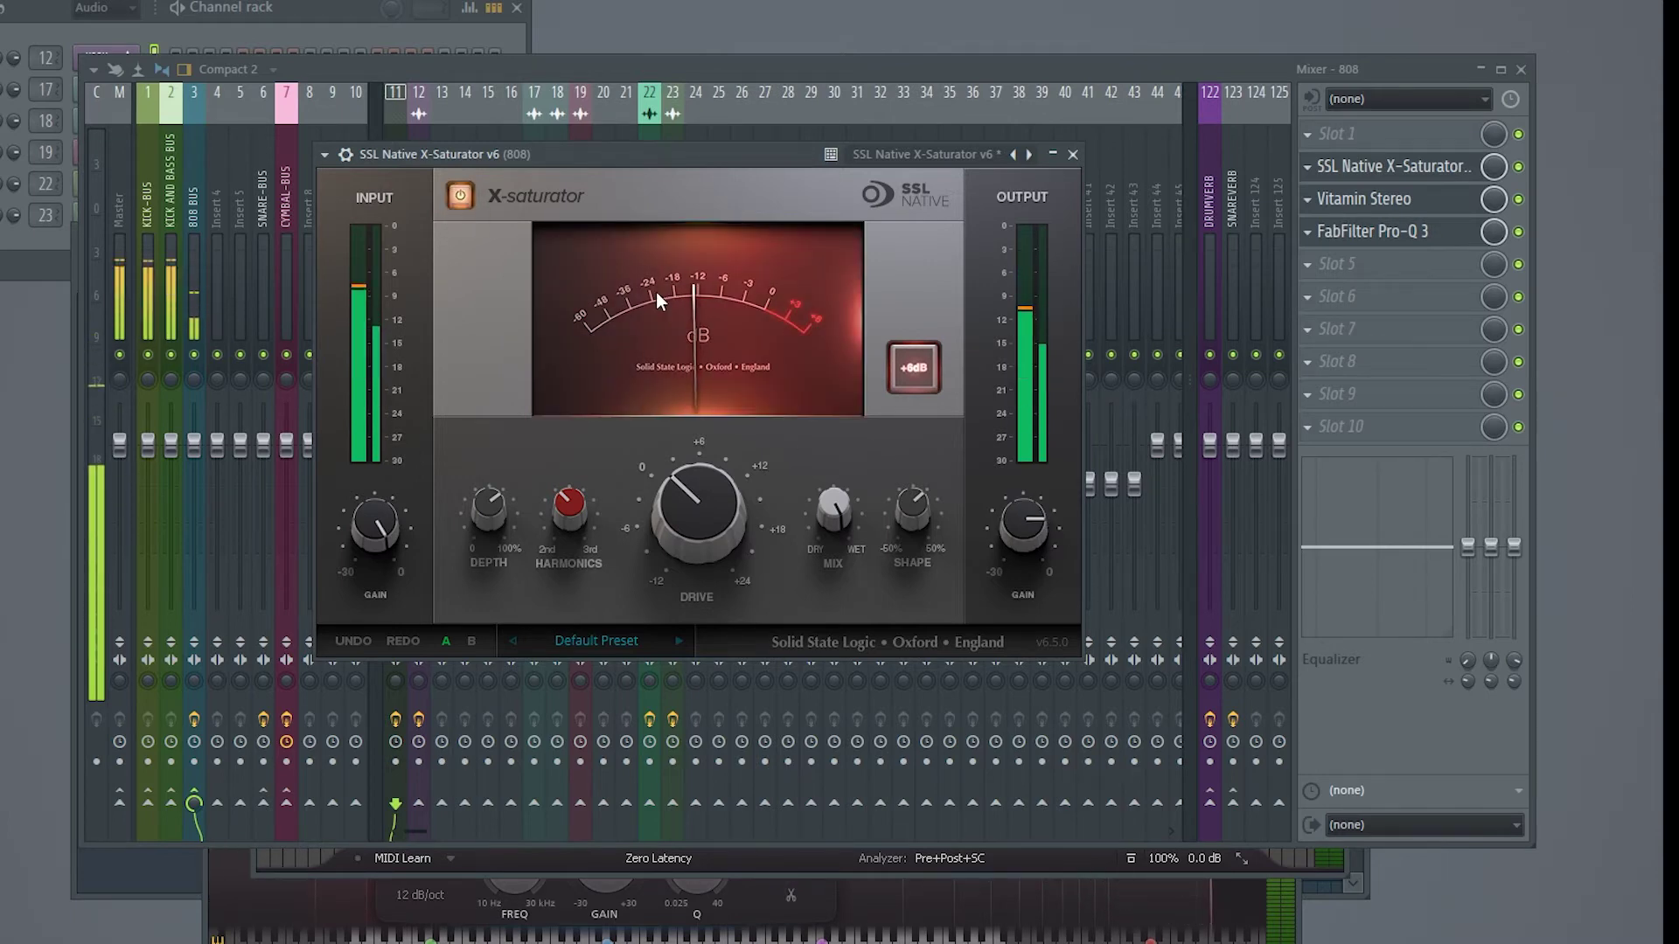
- Raise X-Saturator's output gain slightly to match the bypassed level, and compare the 808 with and without saturation
{"action": "mouse_move", "coordinate": [1002, 512]}
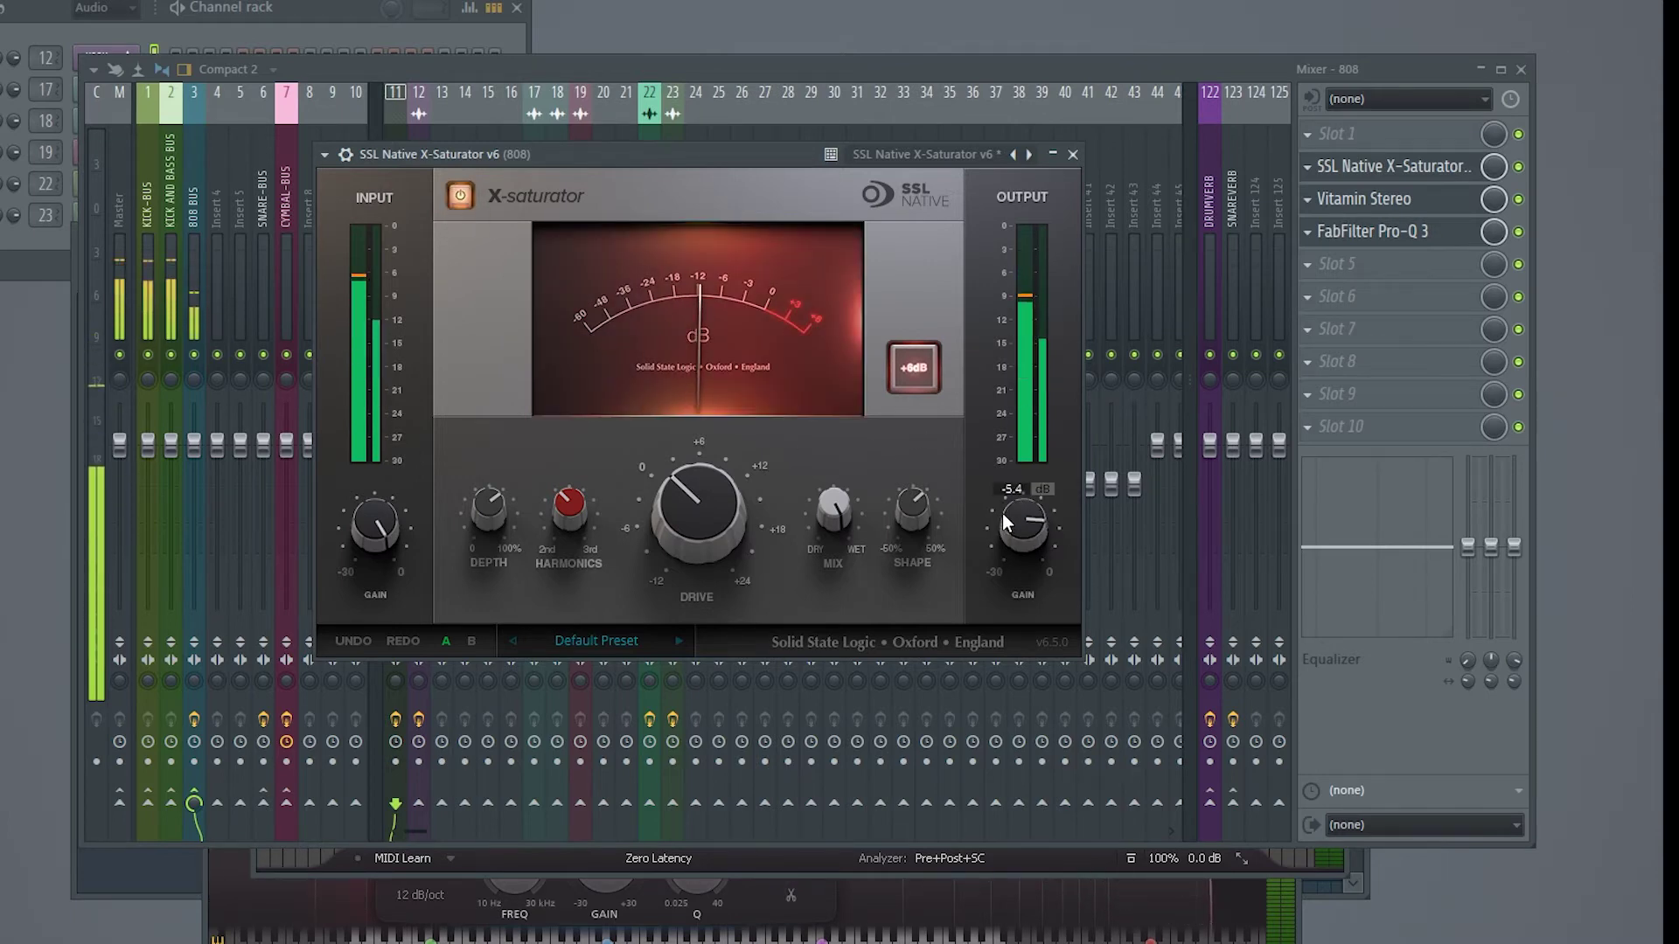
{"action": "left_click", "coordinate": [458, 197]}
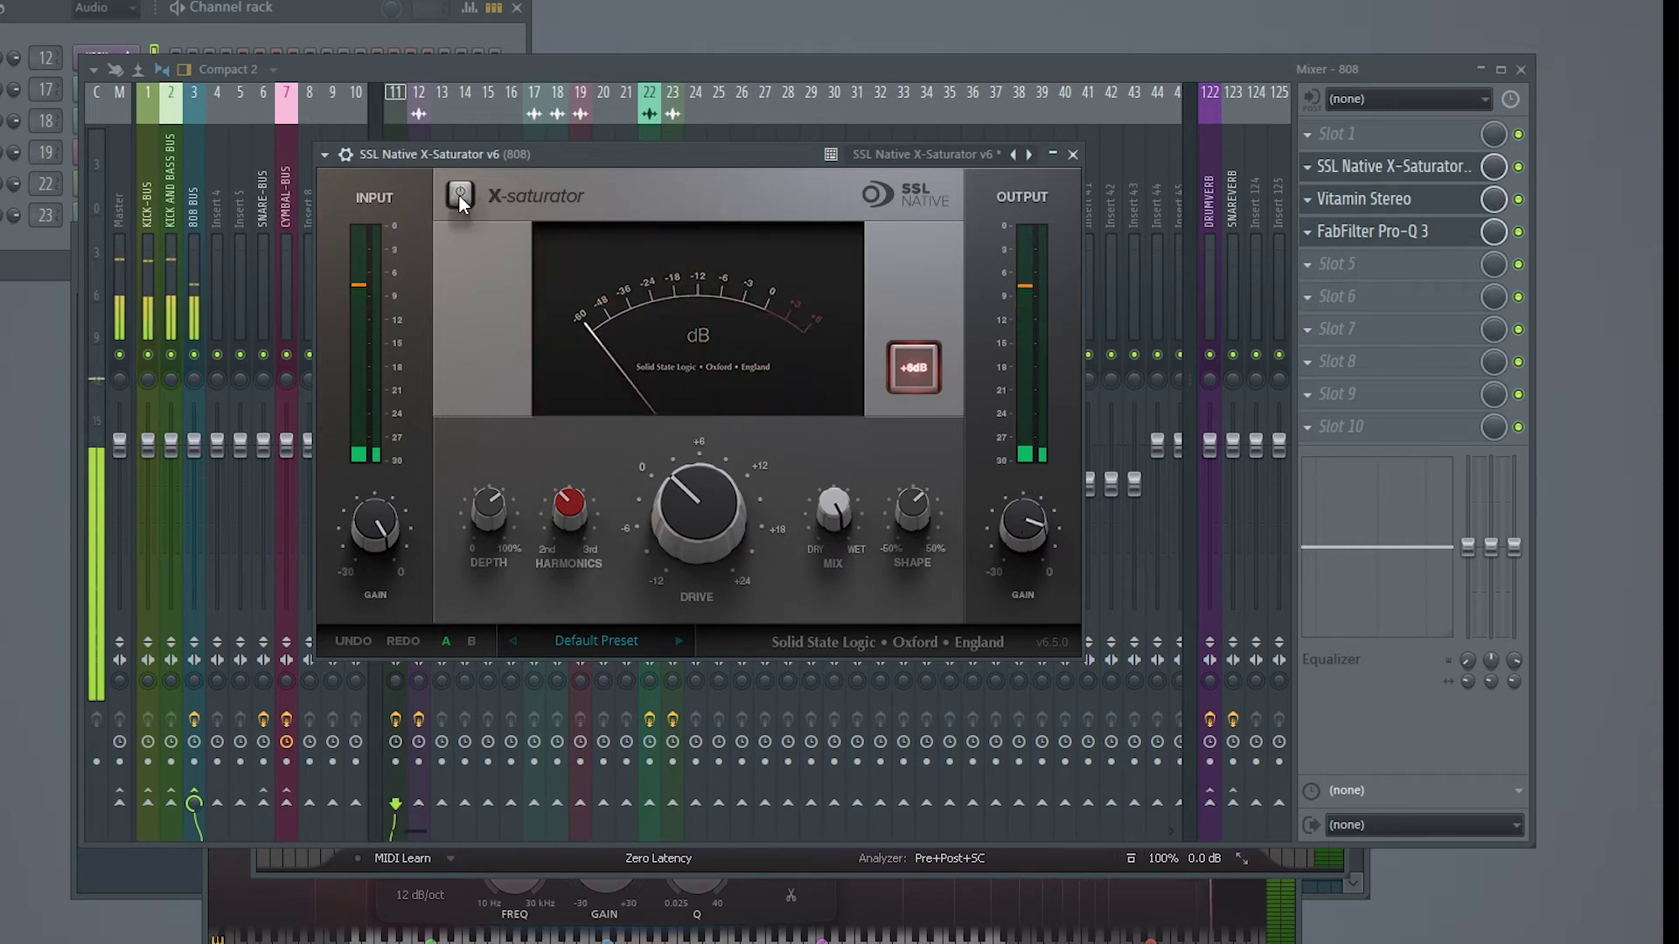
{"action": "left_click", "coordinate": [459, 196]}
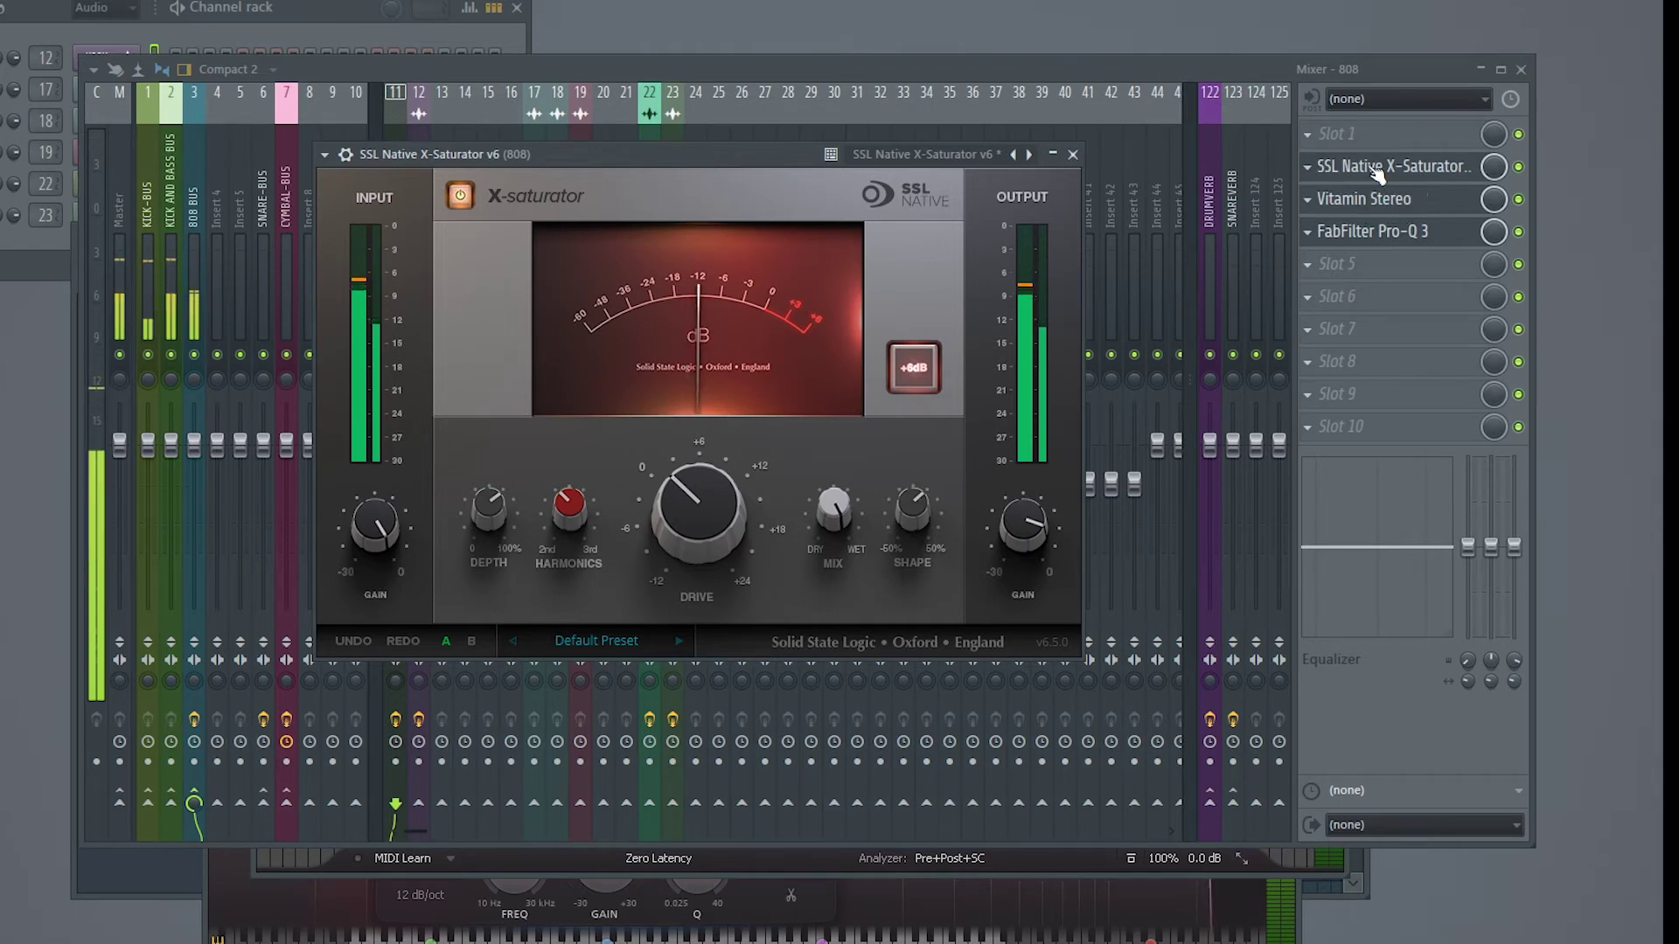
{"action": "left_click", "coordinate": [459, 196]}
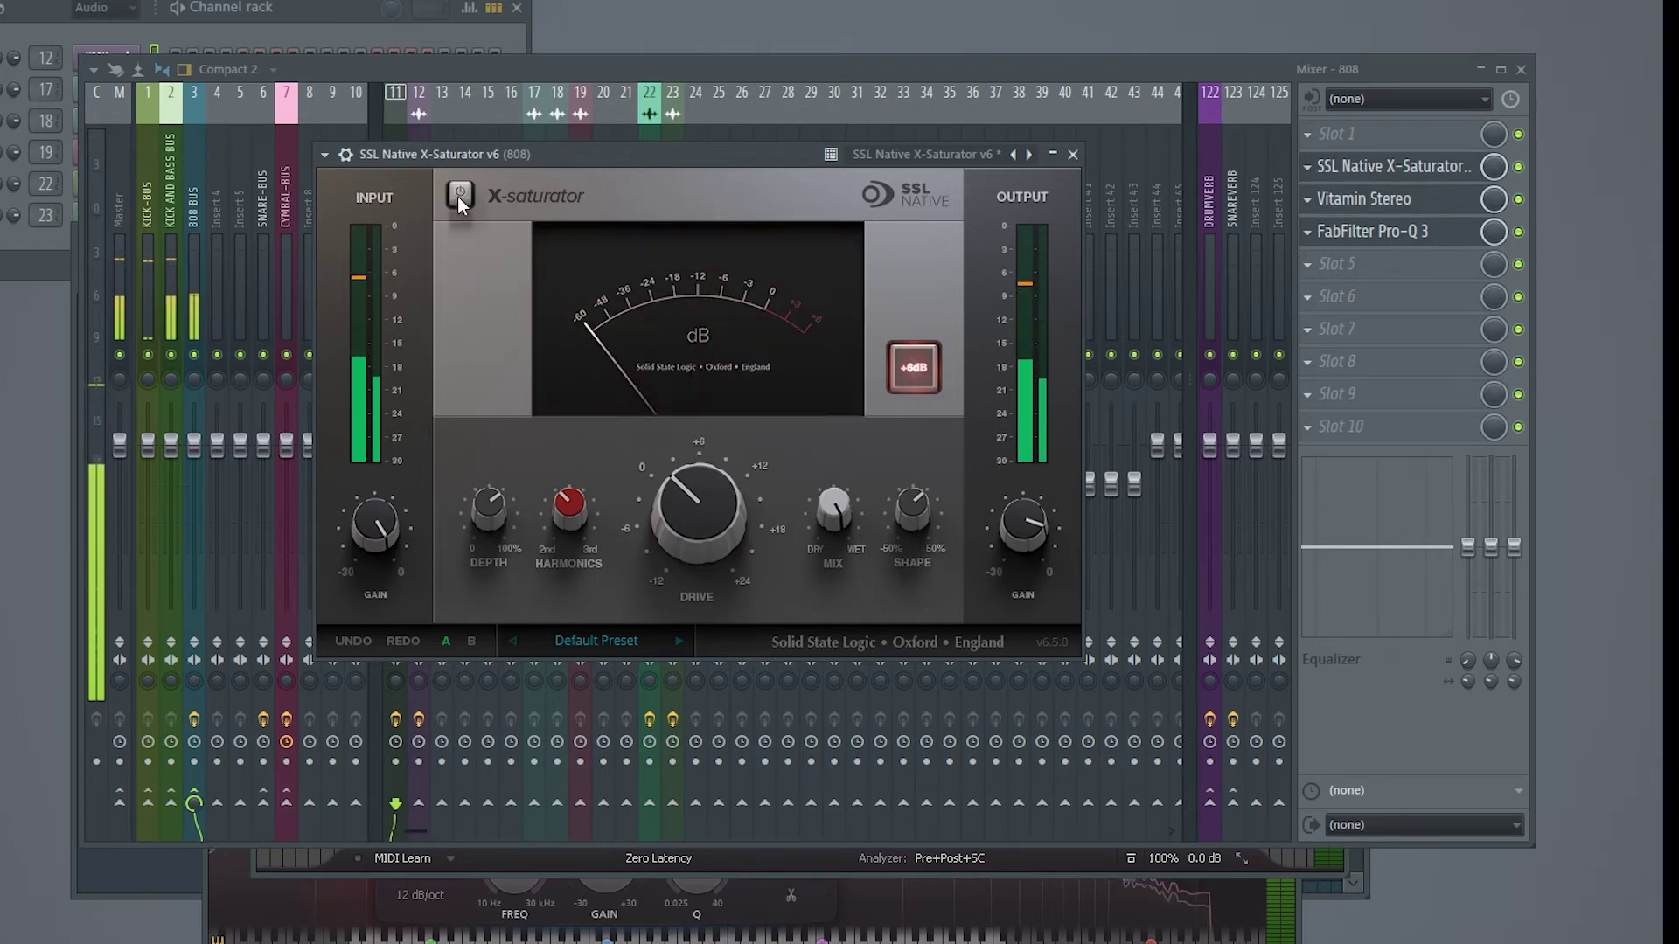
{"action": "left_click", "coordinate": [459, 196]}
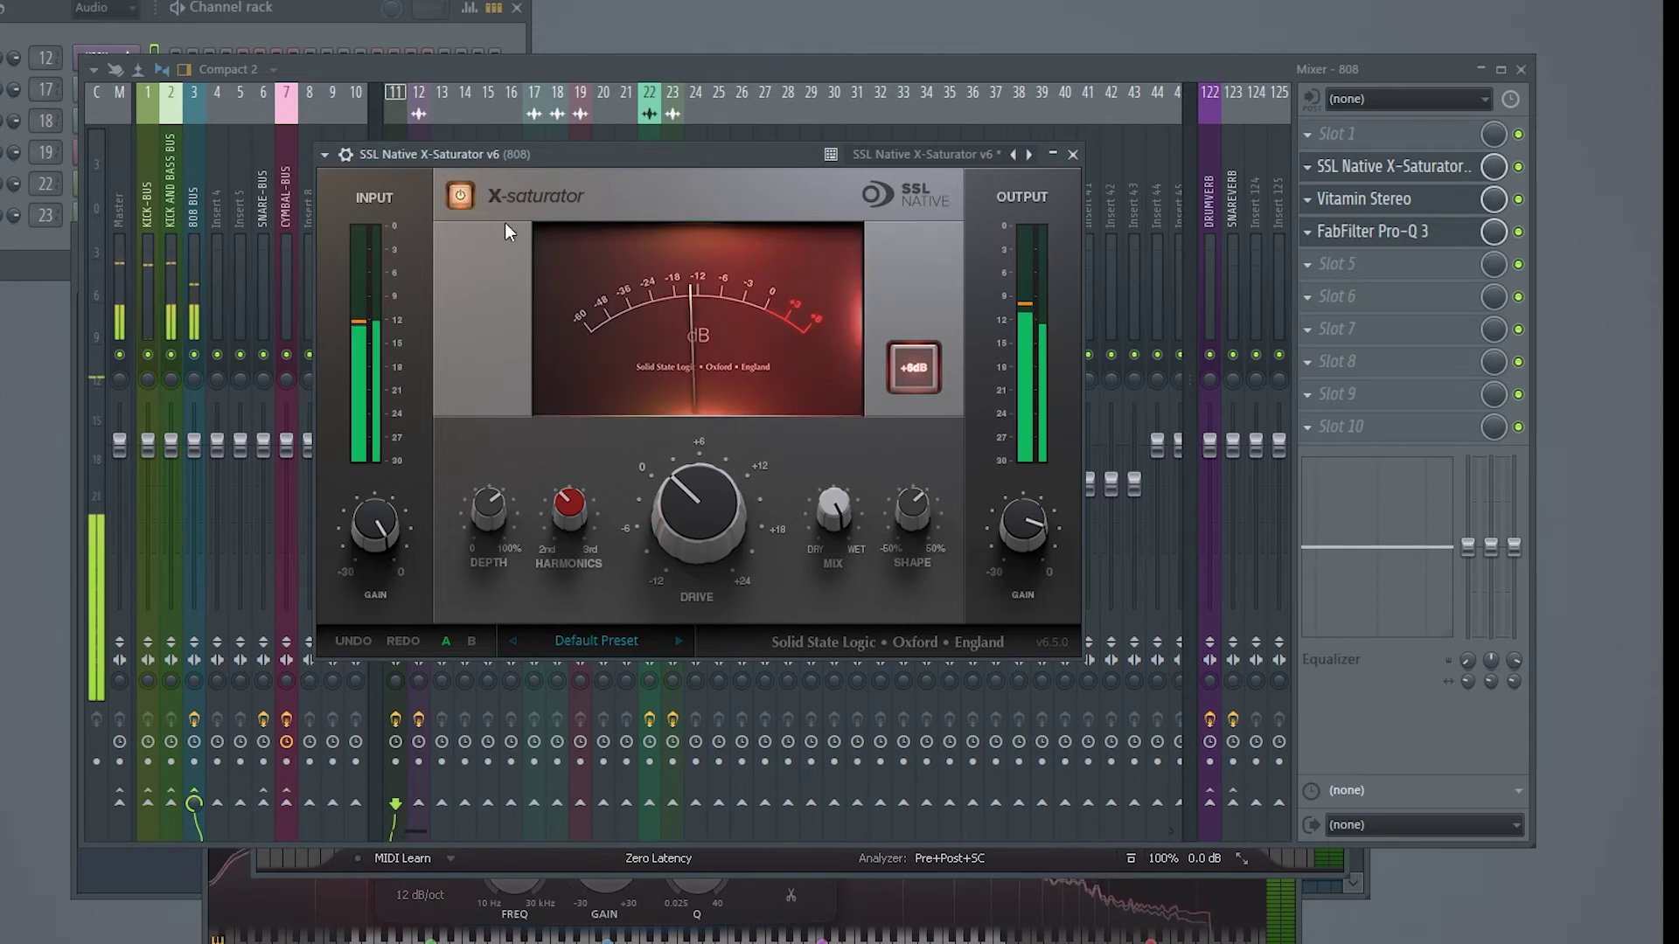
- Raise X-Saturator's drive to 2.5 dB, compare it against bypass, stop playback and close the plugin
{"action": "mouse_move", "coordinate": [701, 516]}
{"action": "left_click_drag", "start_coordinate": [703, 517], "coordinate": [699, 512]}
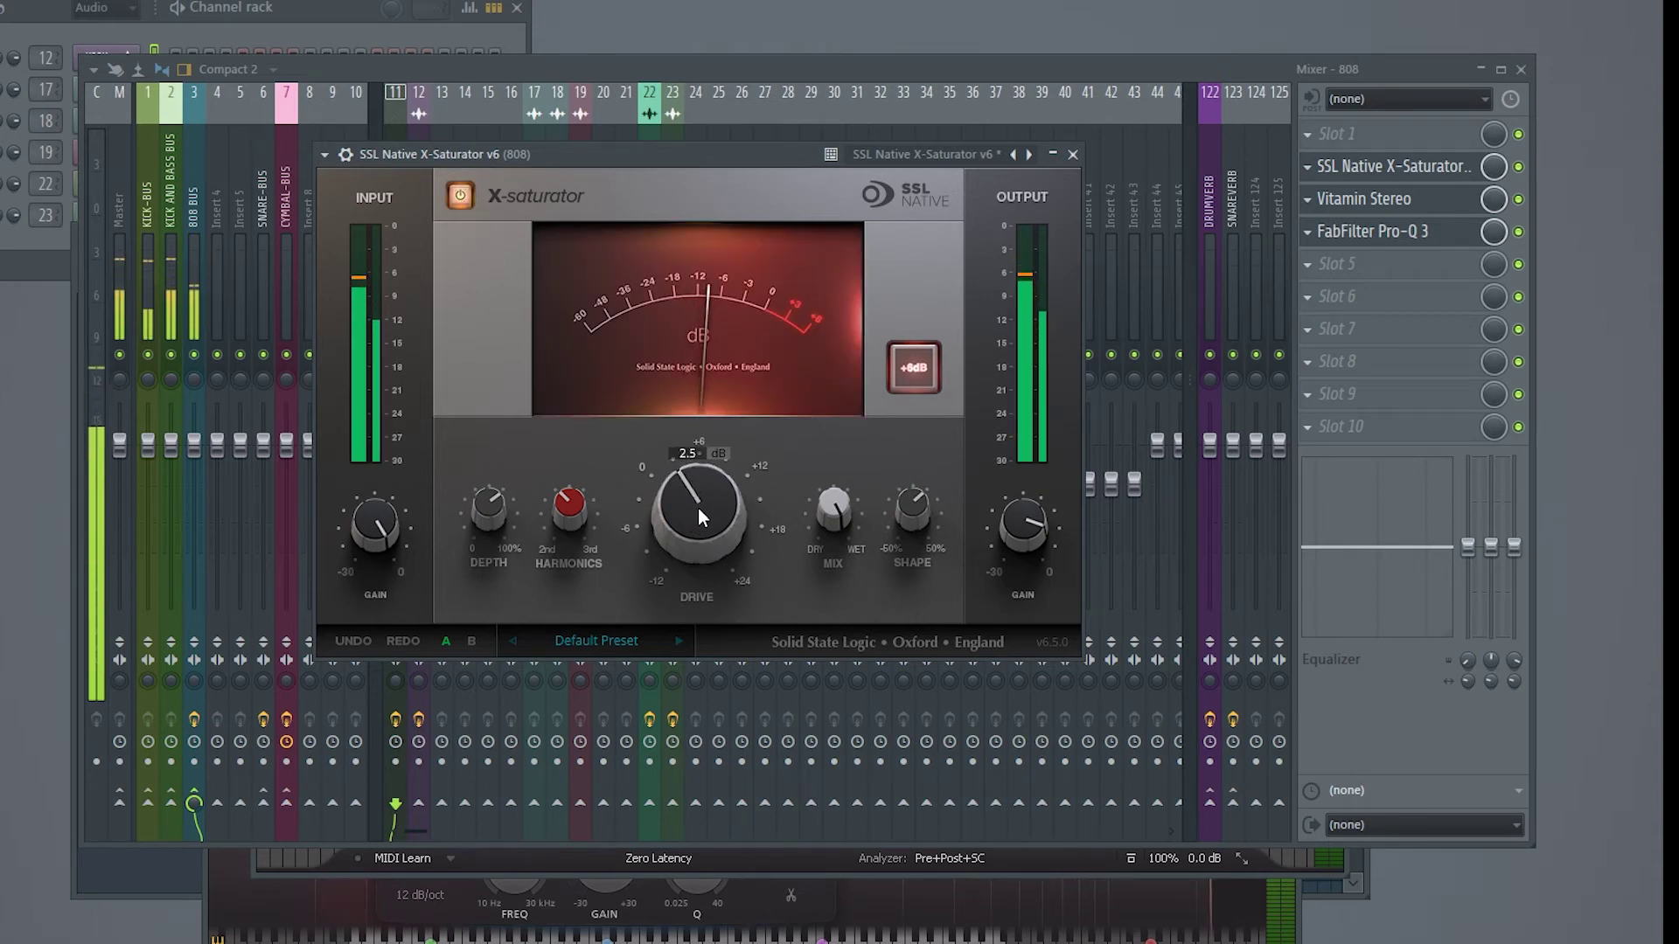
{"action": "left_click", "coordinate": [461, 195]}
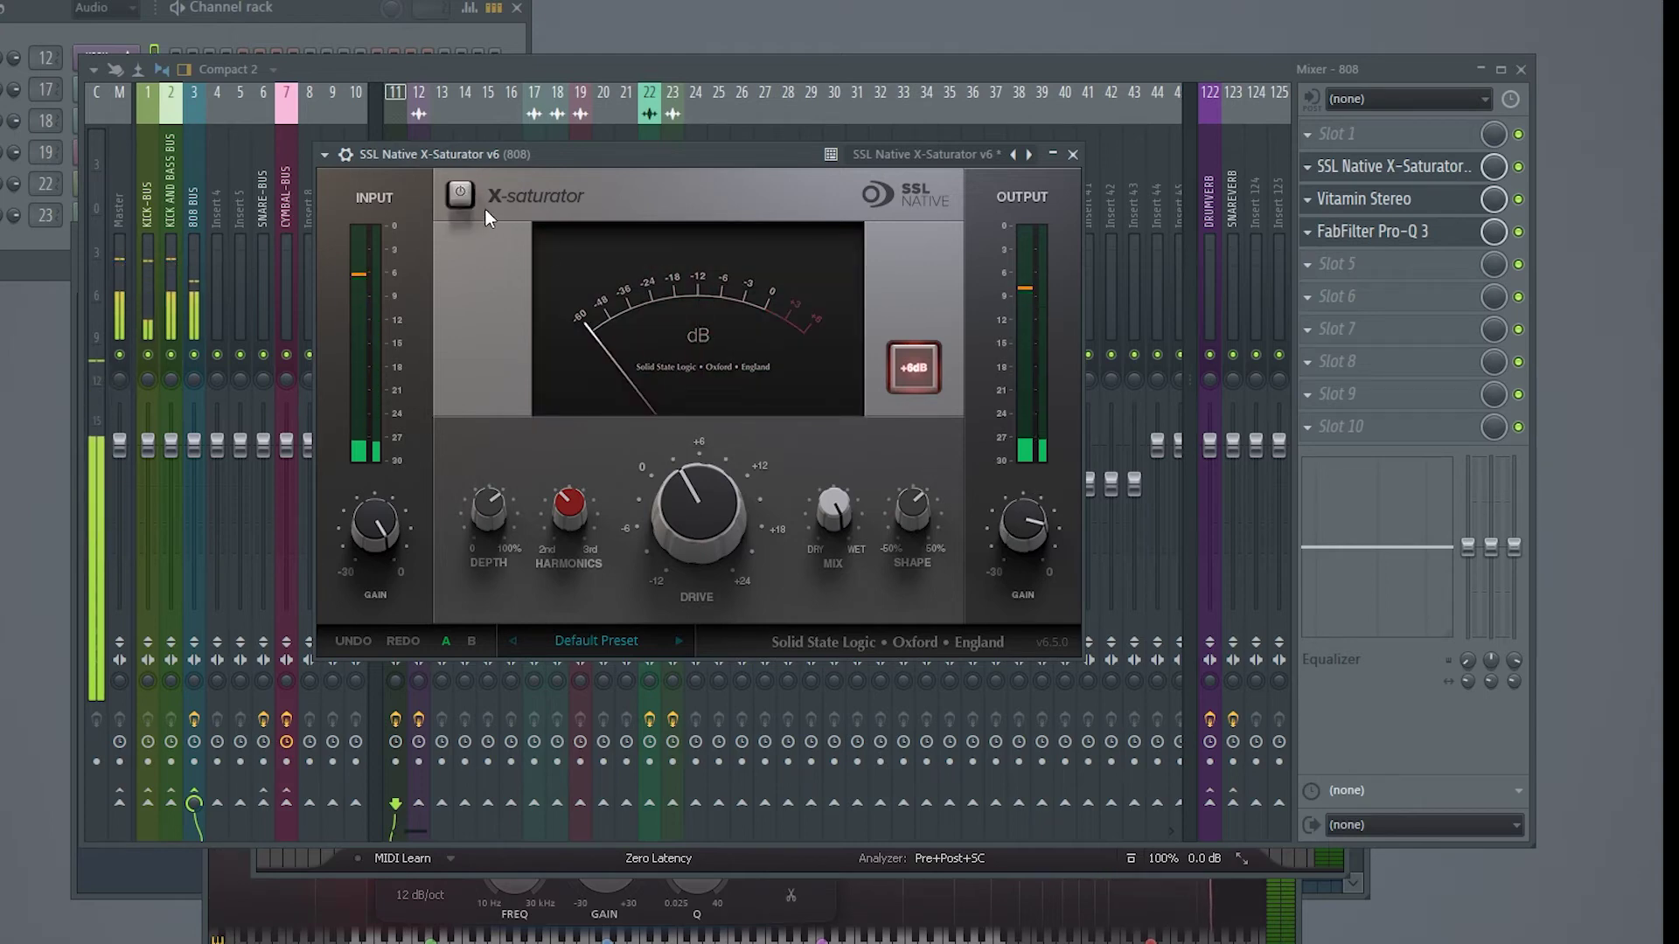
{"action": "left_click", "coordinate": [461, 195]}
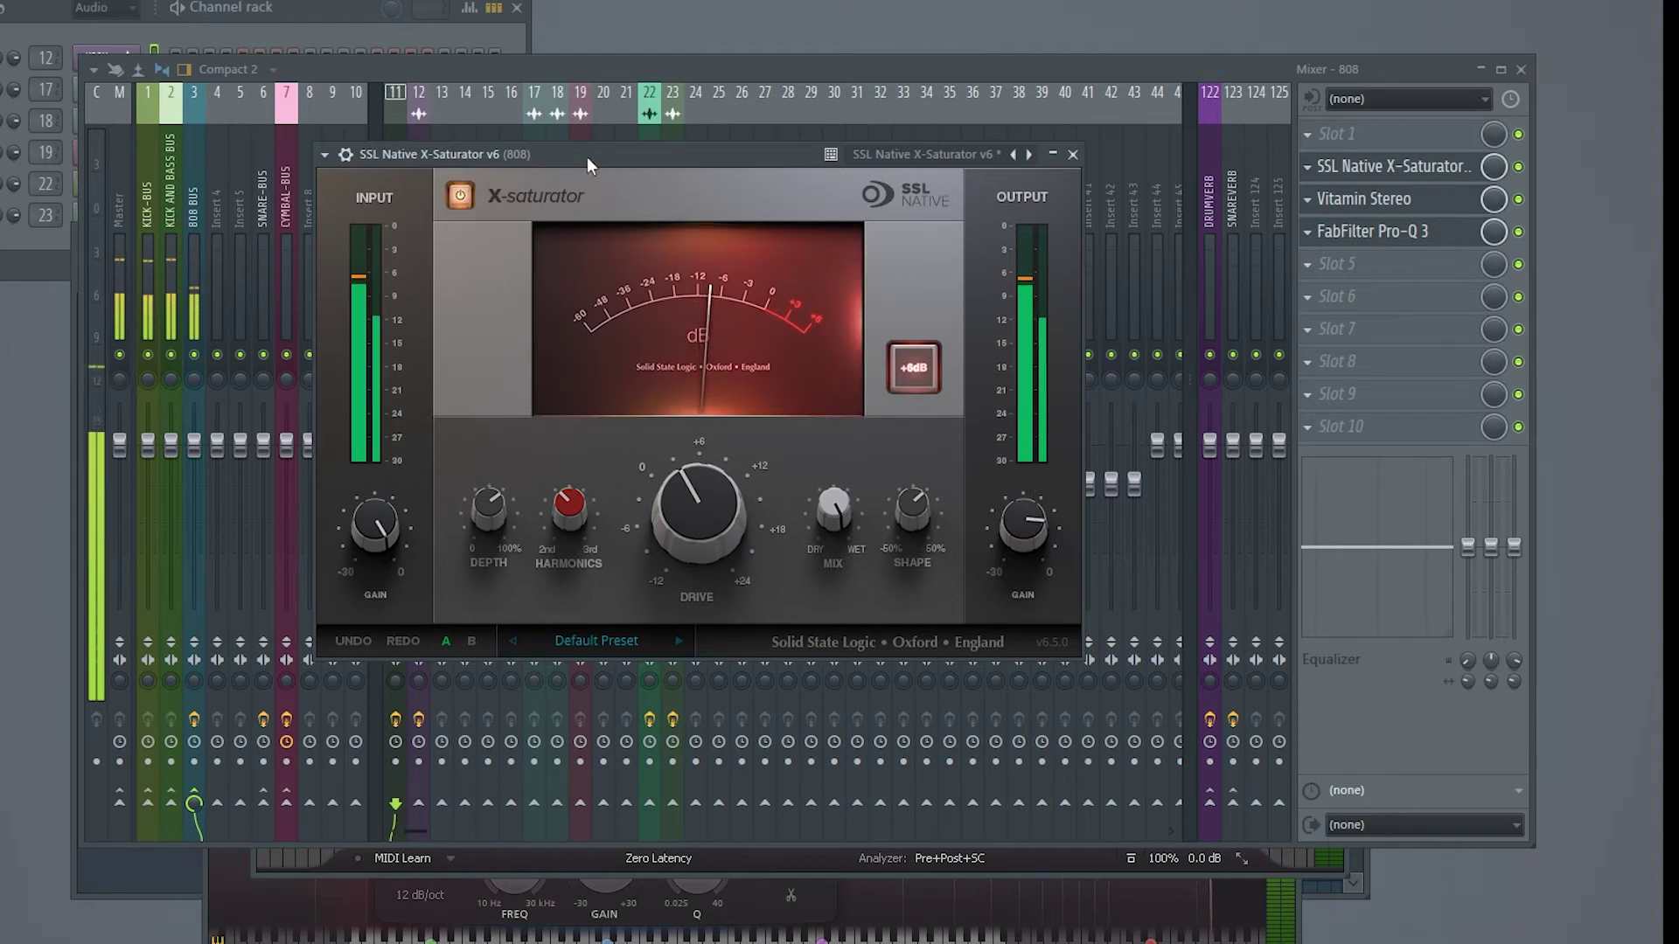
{"action": "left_click_drag", "start_coordinate": [586, 156], "coordinate": [598, 155]}
{"action": "key", "text": "space"}
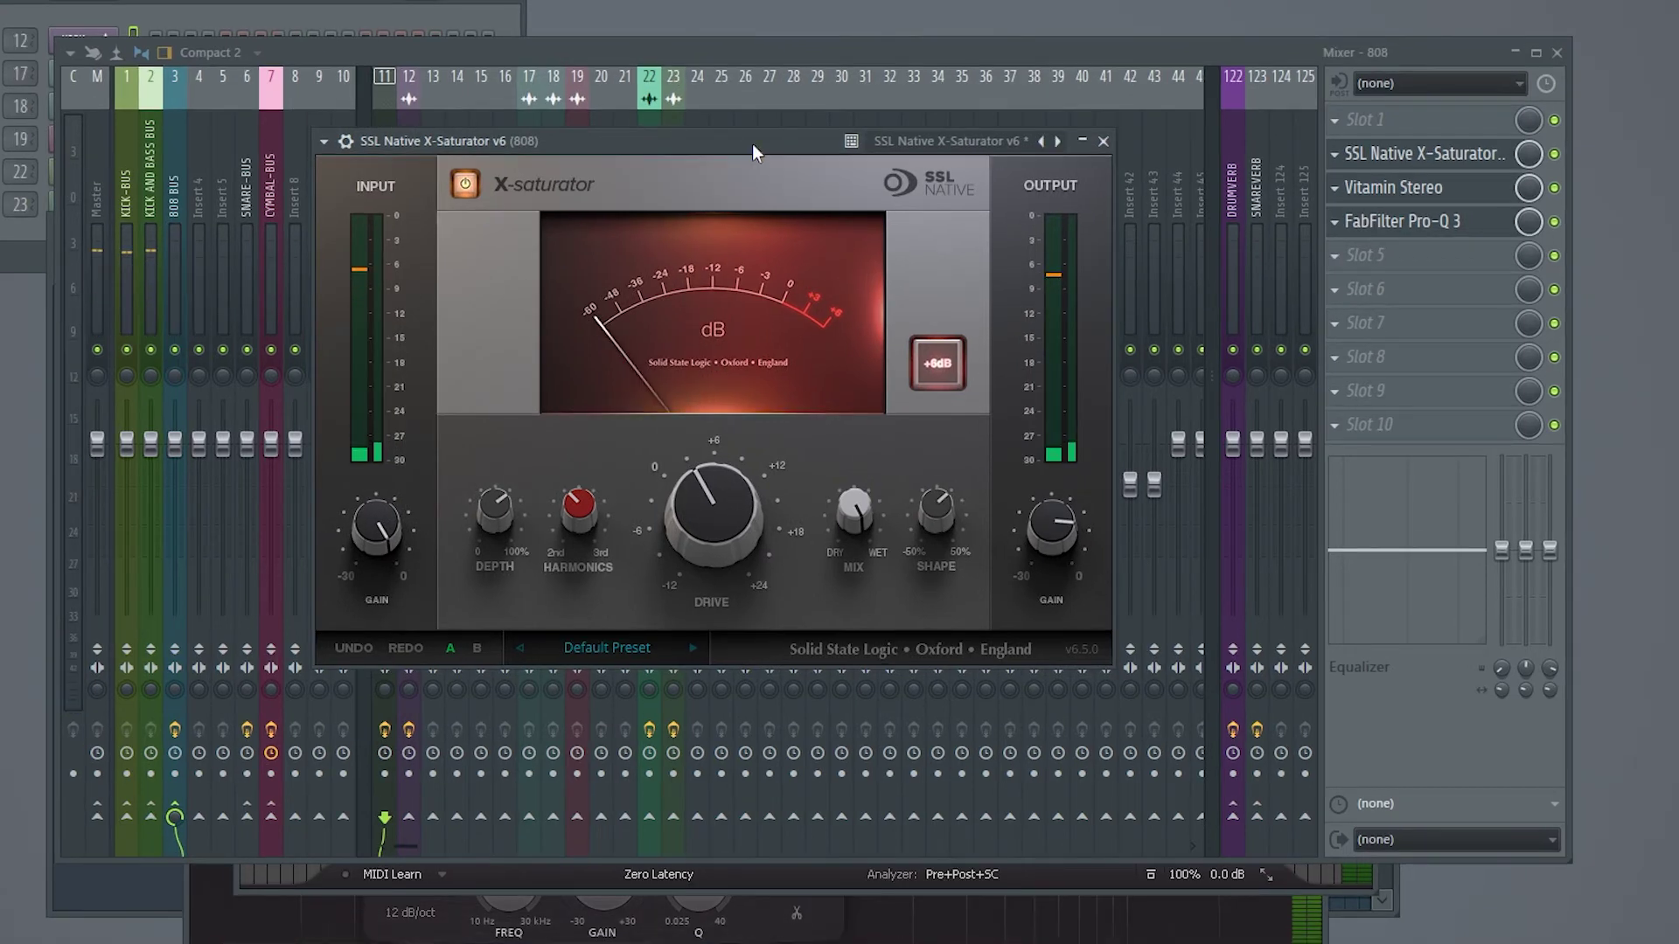
{"action": "left_click", "coordinate": [1104, 141]}
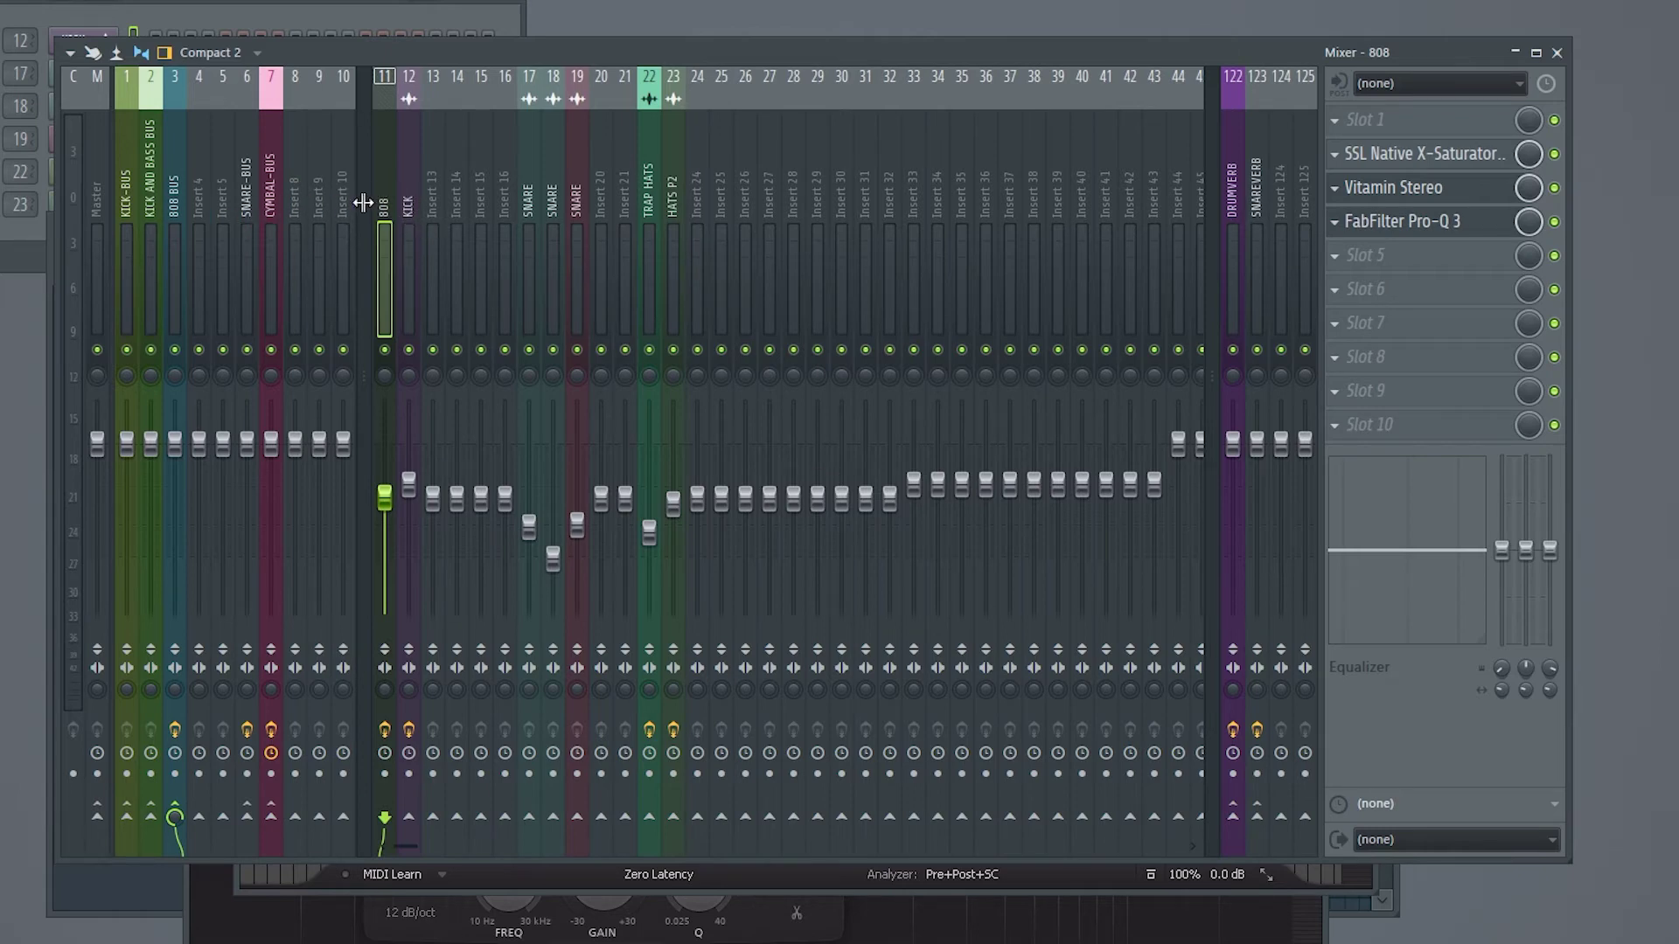
- Load RBass Stereo into slot 2 of the KICK AND BASS BUS mixer track
{"action": "left_click", "coordinate": [148, 181]}
{"action": "left_click", "coordinate": [1349, 168]}
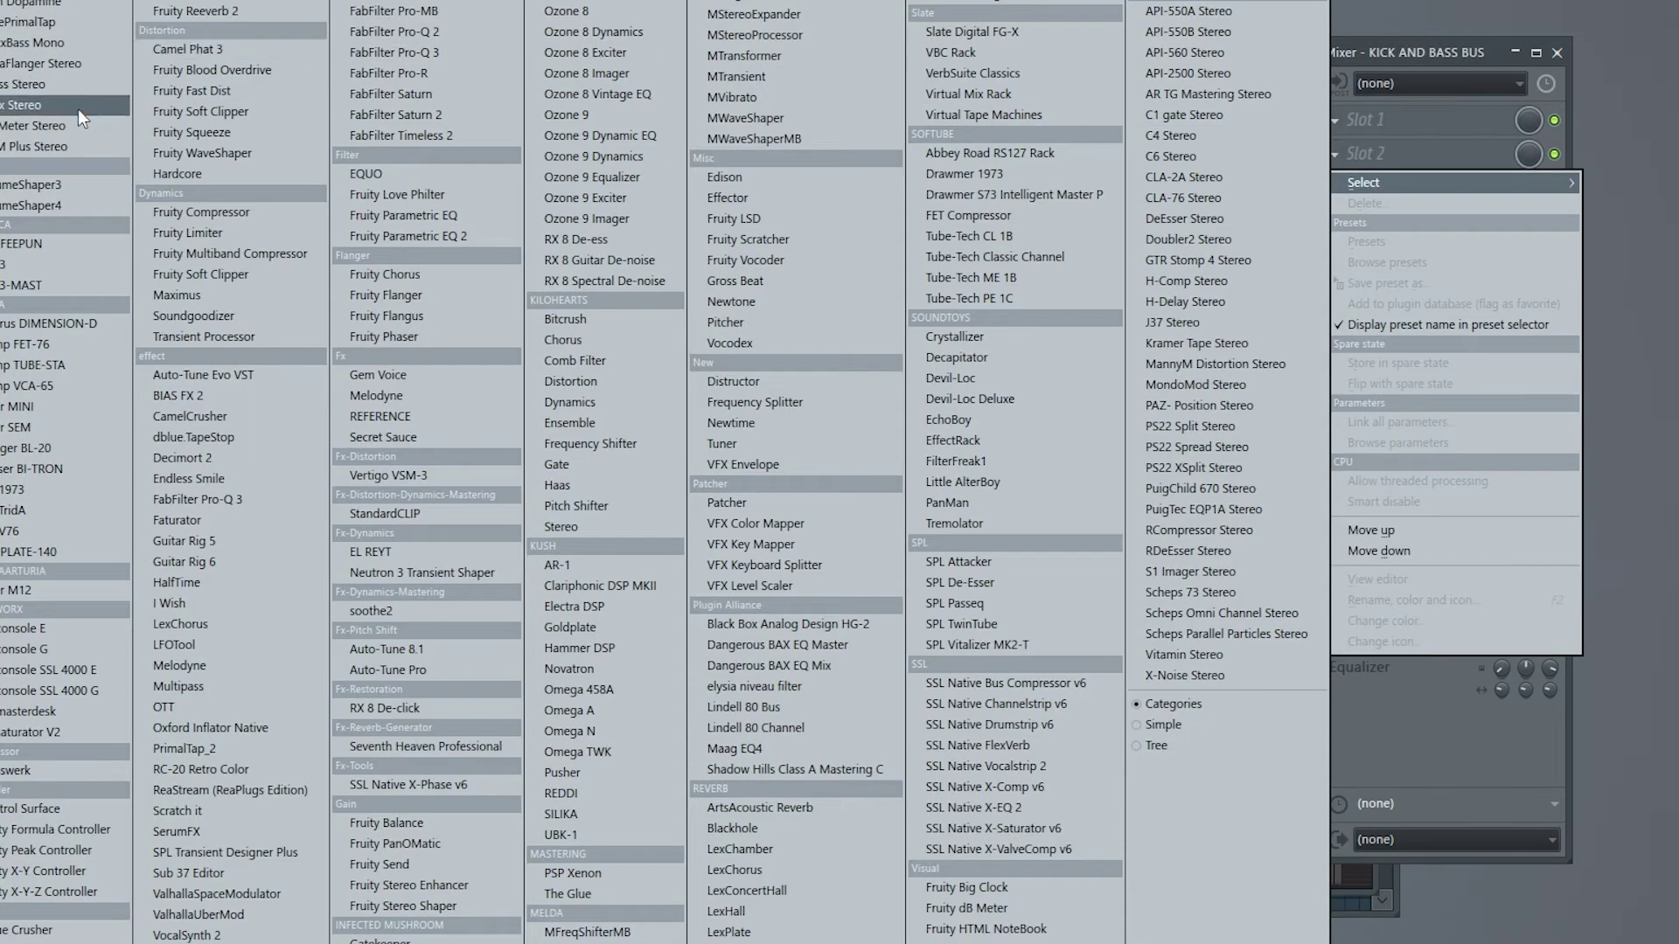
{"action": "left_click", "coordinate": [45, 103]}
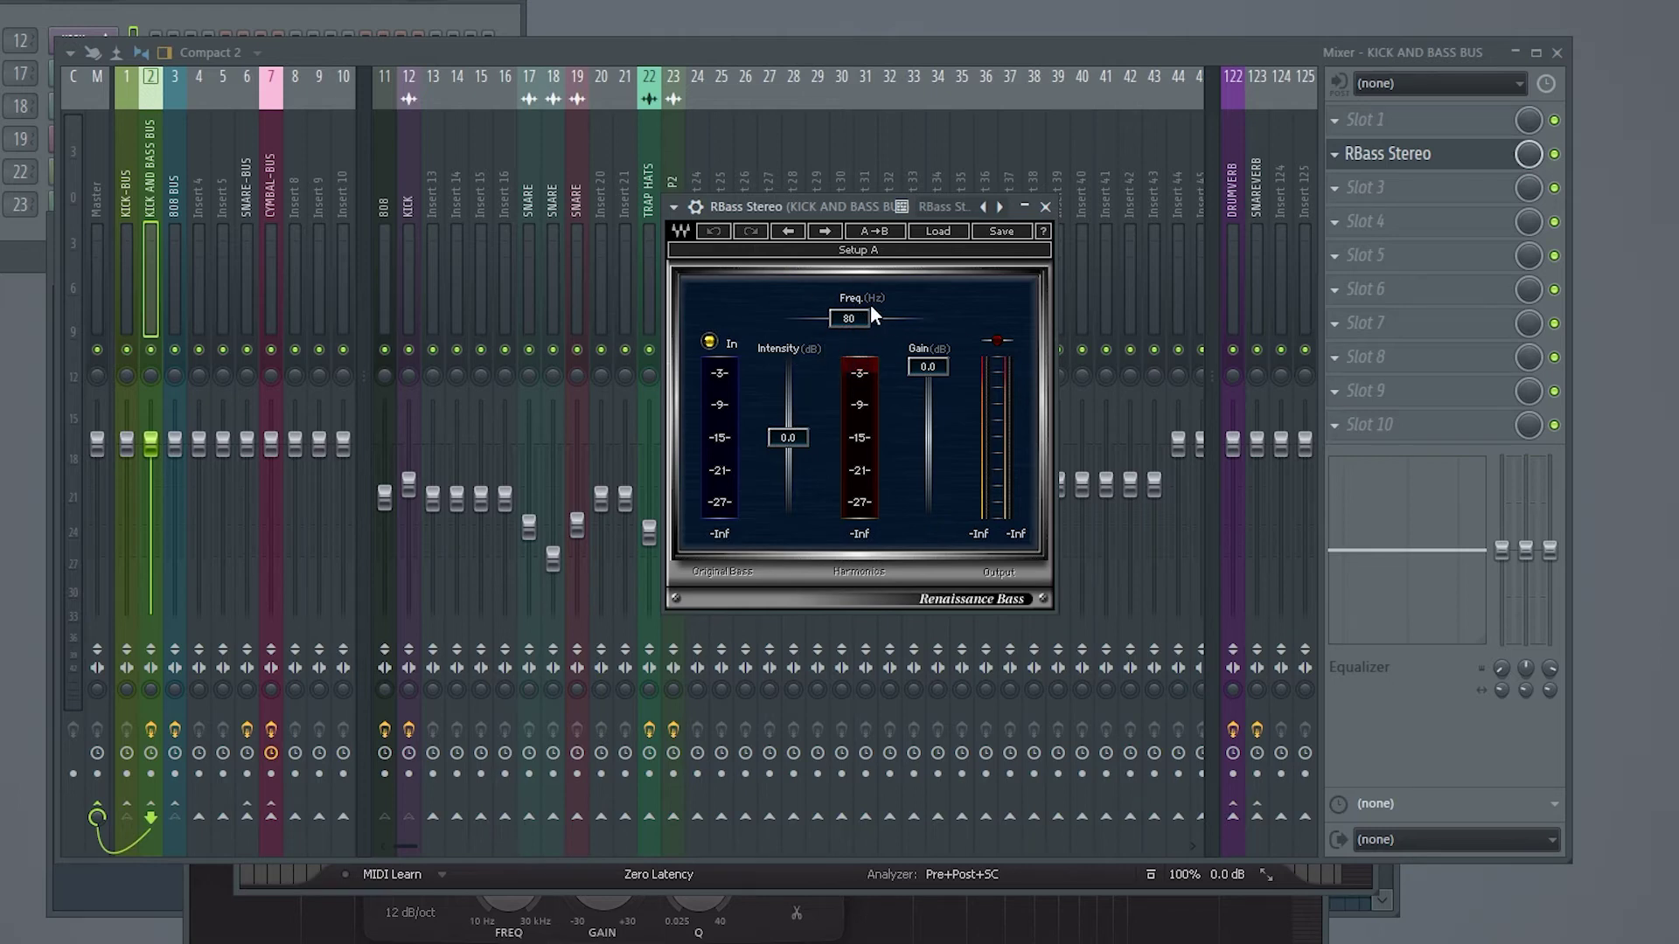
{"action": "left_click_drag", "start_coordinate": [829, 207], "coordinate": [820, 180]}
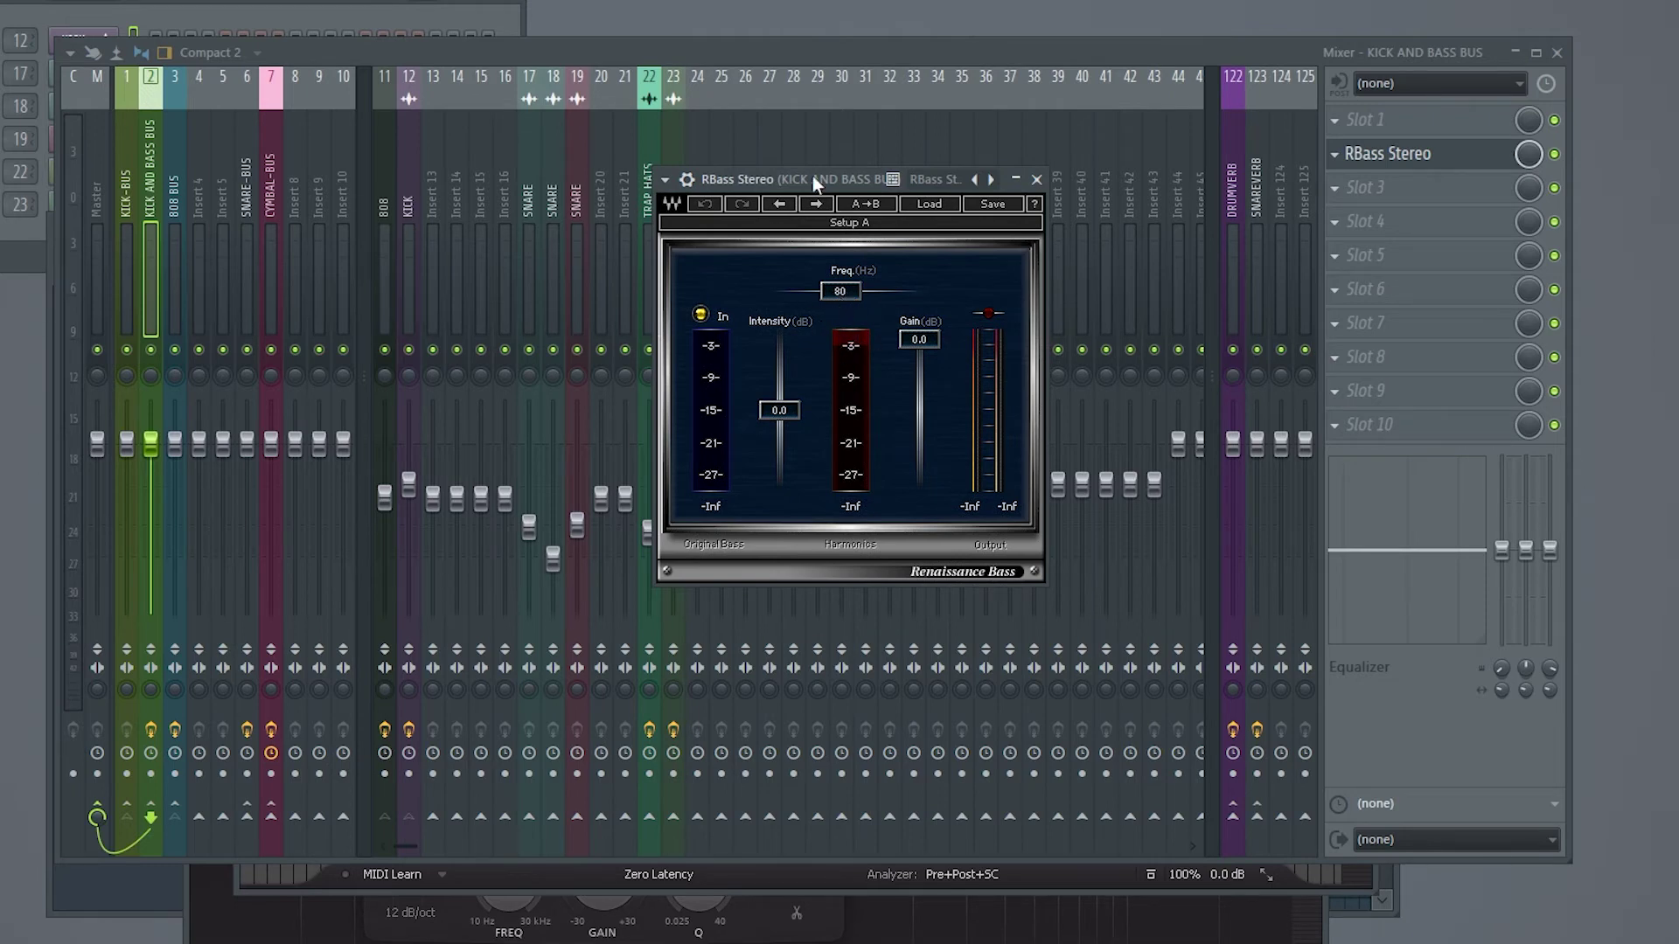
- During playback, set RBass's frequency to 71 Hz and its intensity to -13.7 dB
{"action": "key", "text": "space"}
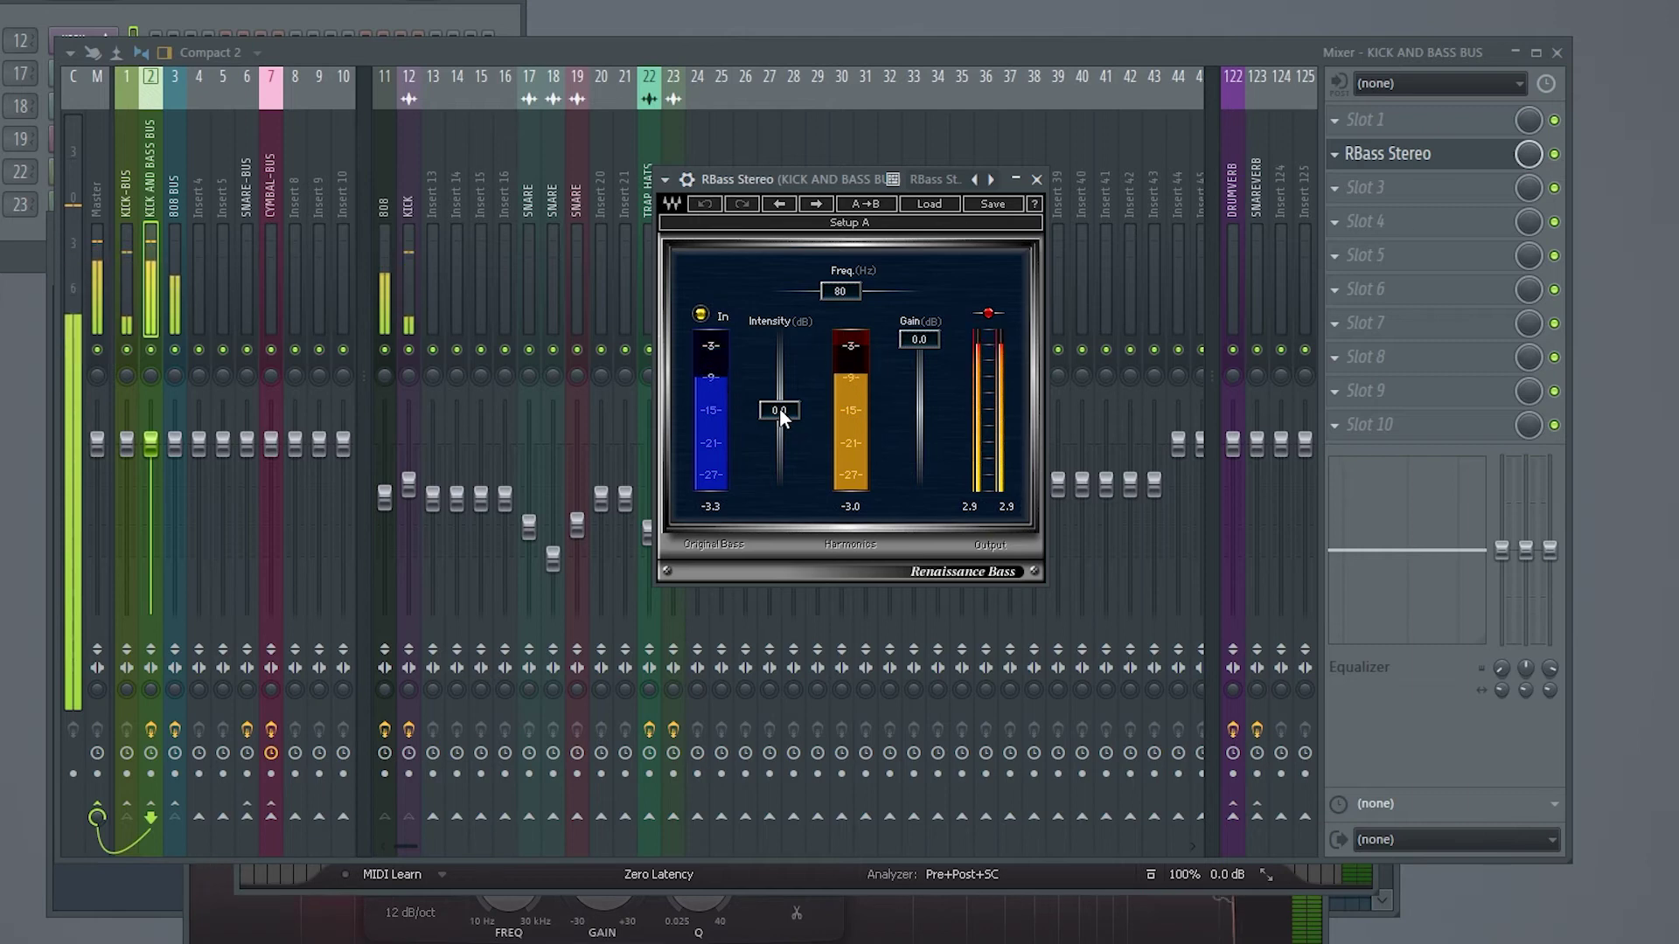
{"action": "mouse_move", "coordinate": [779, 407]}
{"action": "left_mouse_down"}
{"action": "mouse_move", "coordinate": [779, 460]}
{"action": "mouse_move", "coordinate": [799, 407]}
{"action": "left_mouse_up"}
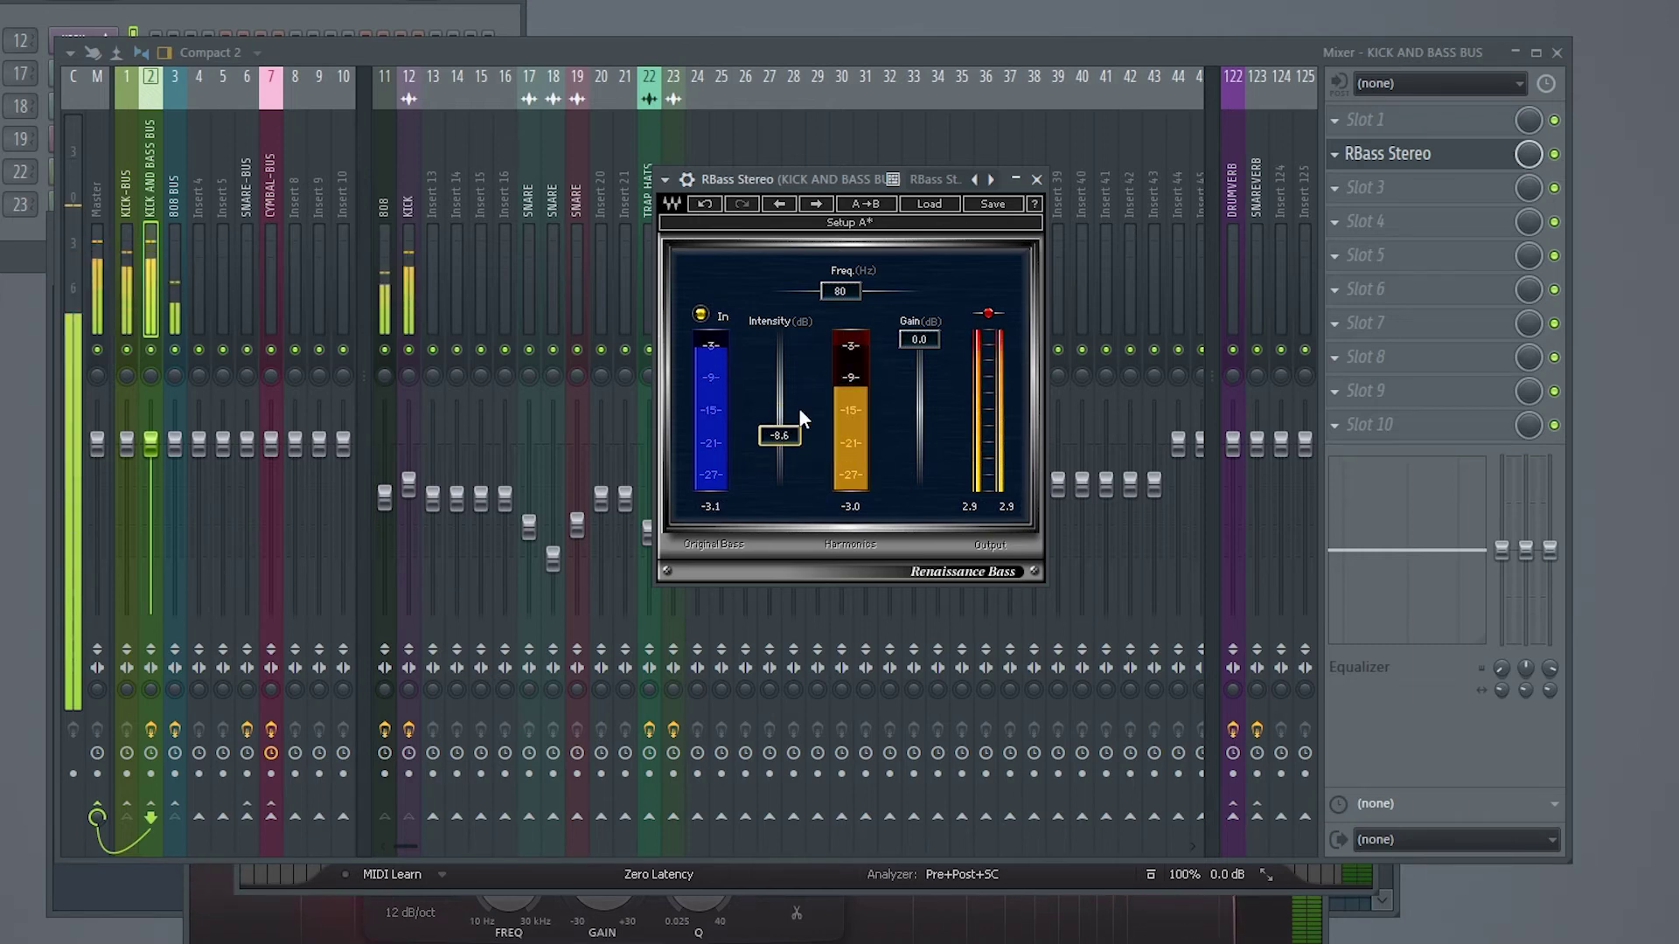
{"action": "mouse_move", "coordinate": [841, 289]}
{"action": "left_mouse_down"}
{"action": "mouse_move", "coordinate": [819, 290]}
{"action": "mouse_move", "coordinate": [834, 291]}
{"action": "left_mouse_up"}
{"action": "mouse_move", "coordinate": [783, 439]}
{"action": "left_mouse_down"}
{"action": "mouse_move", "coordinate": [779, 422]}
{"action": "mouse_move", "coordinate": [783, 469]}
{"action": "left_mouse_up"}
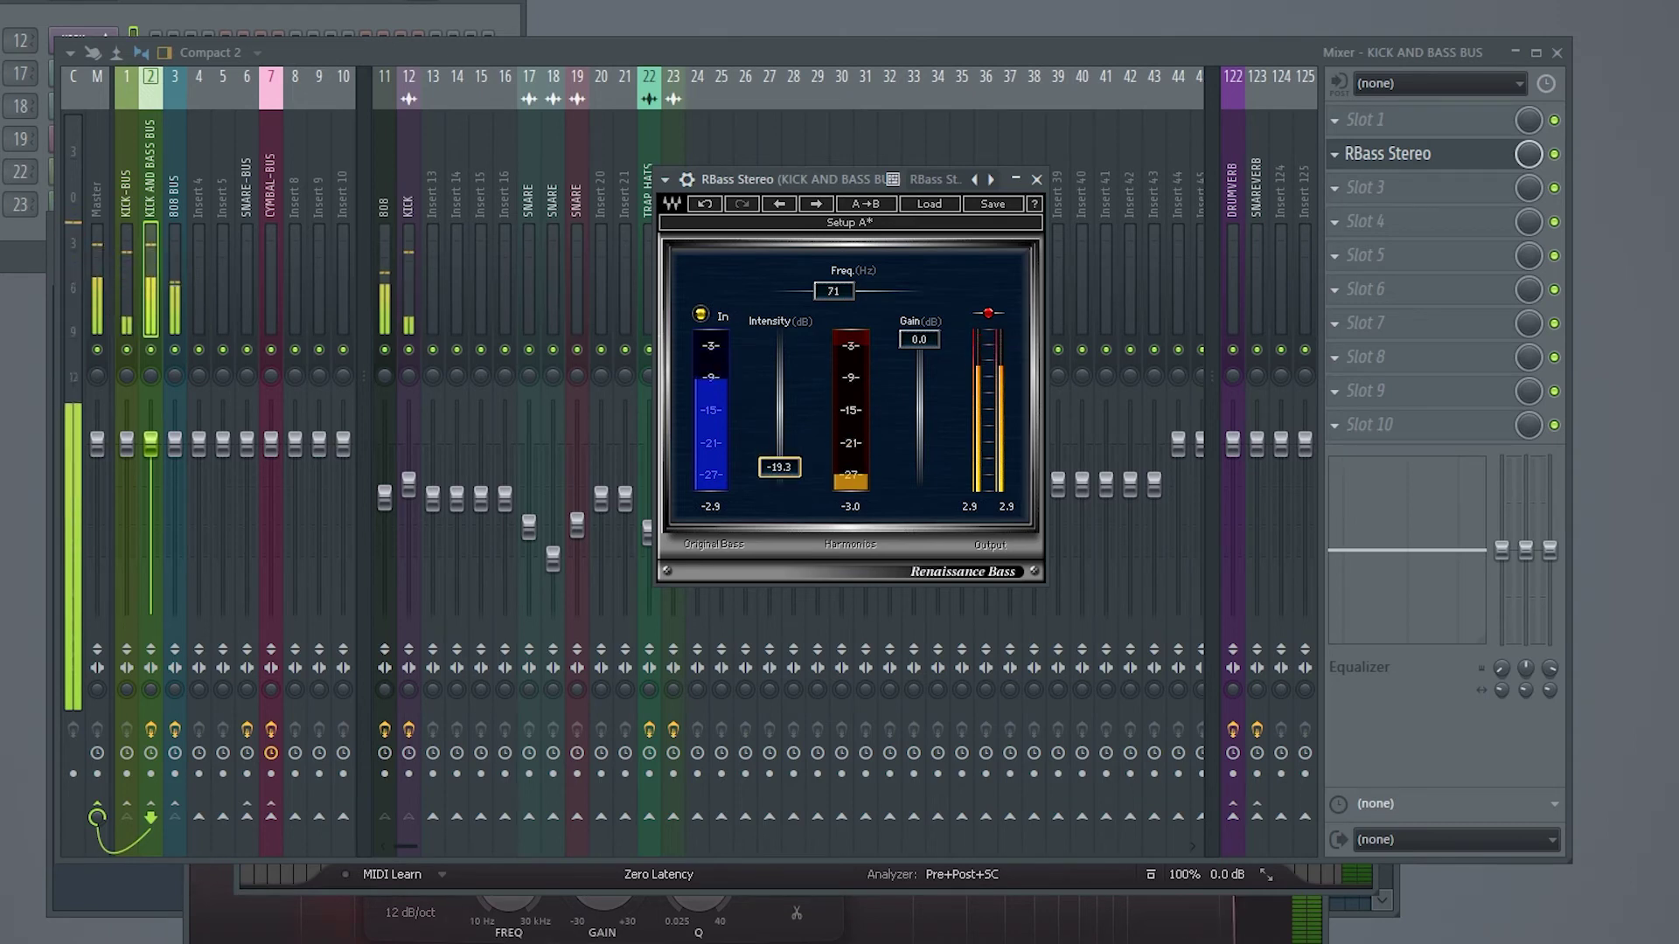
{"action": "mouse_move", "coordinate": [789, 466]}
{"action": "left_mouse_down"}
{"action": "mouse_move", "coordinate": [780, 474]}
{"action": "mouse_move", "coordinate": [790, 449]}
{"action": "left_mouse_up"}
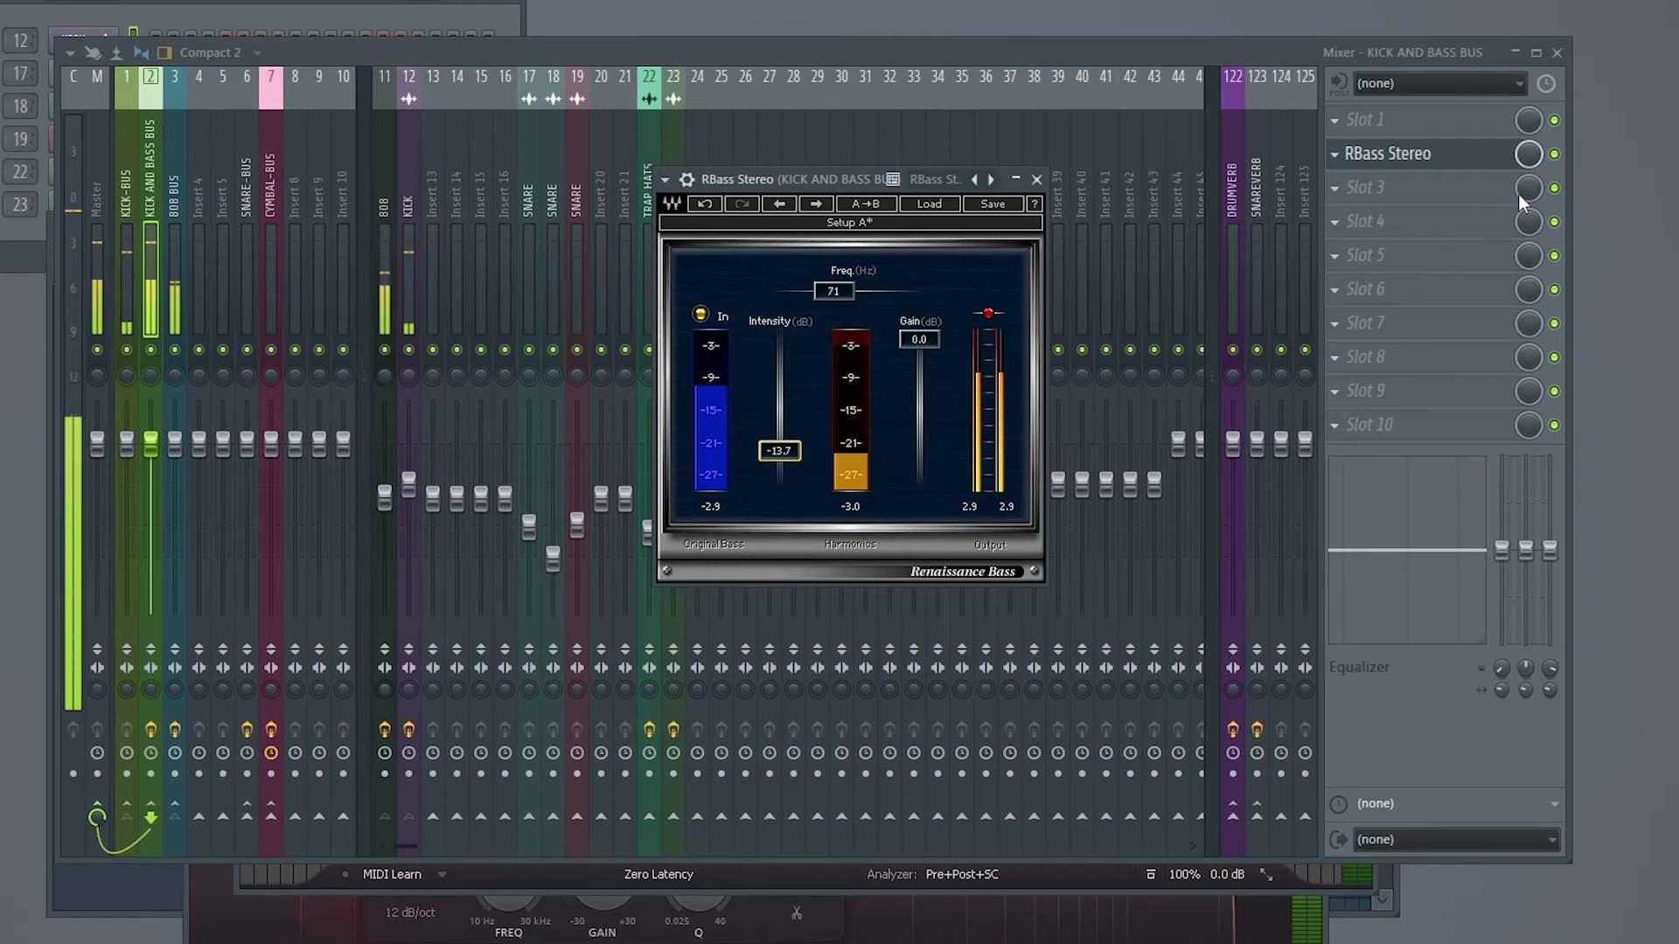
- Move RBass to slot 4 of the KICK AND BASS BUS, fine-tune its intensity to -13.8 dB, and compare it with the slot disabled
{"action": "left_click_drag", "start_coordinate": [1548, 154], "coordinate": [1523, 222]}
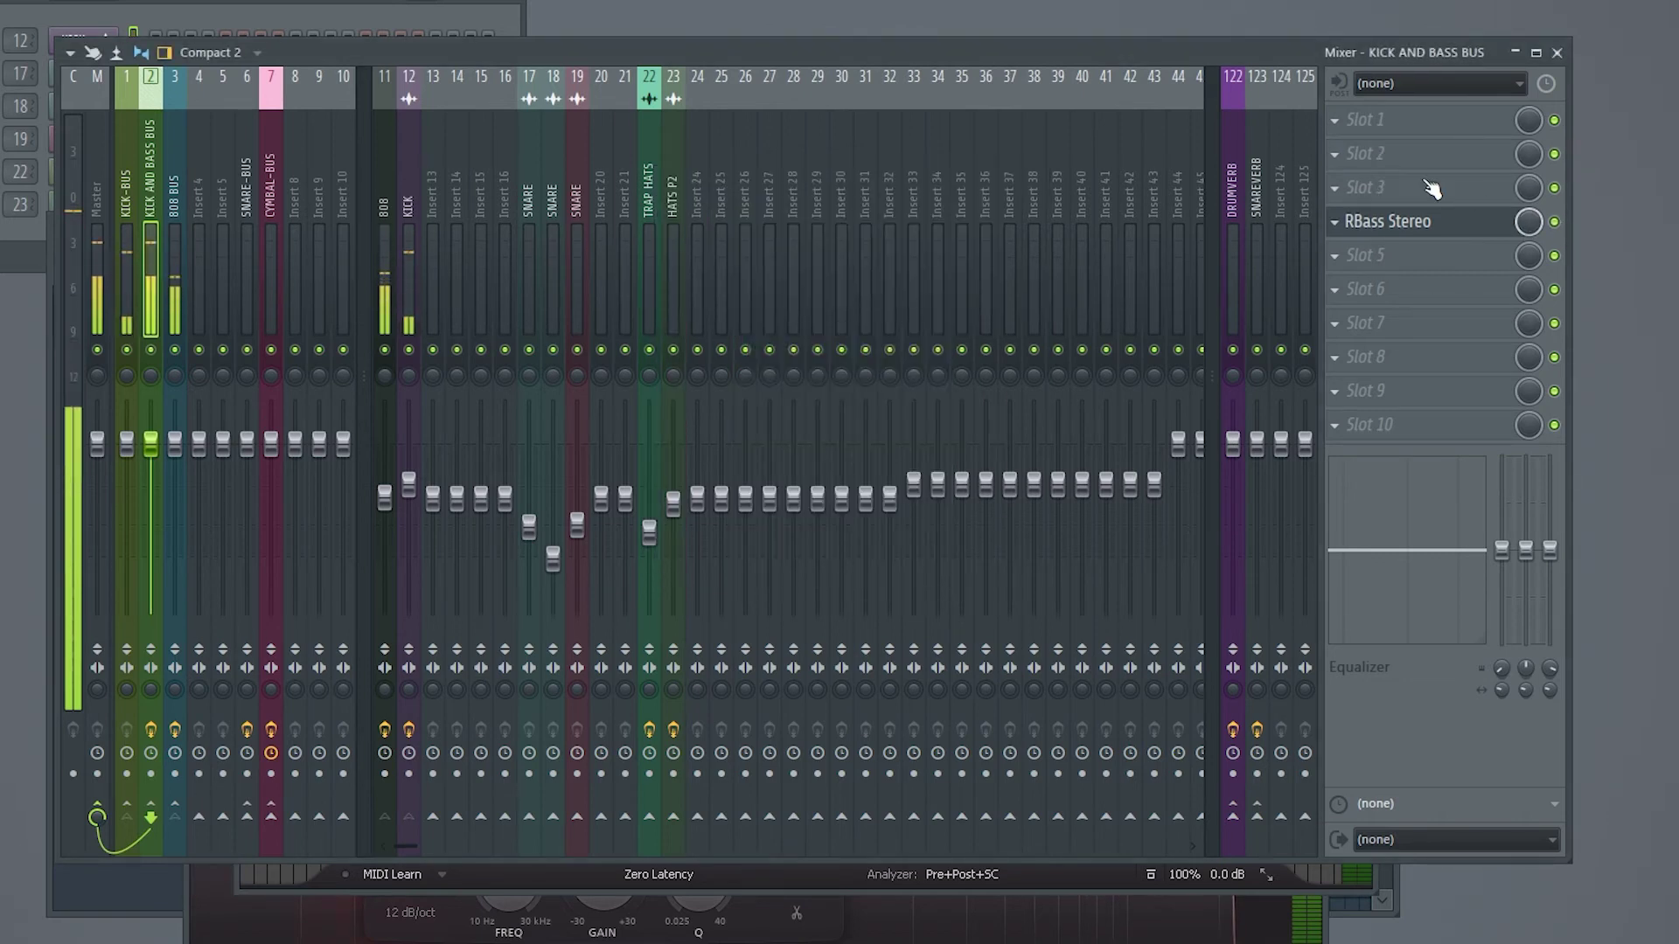
{"action": "left_click", "coordinate": [1403, 221]}
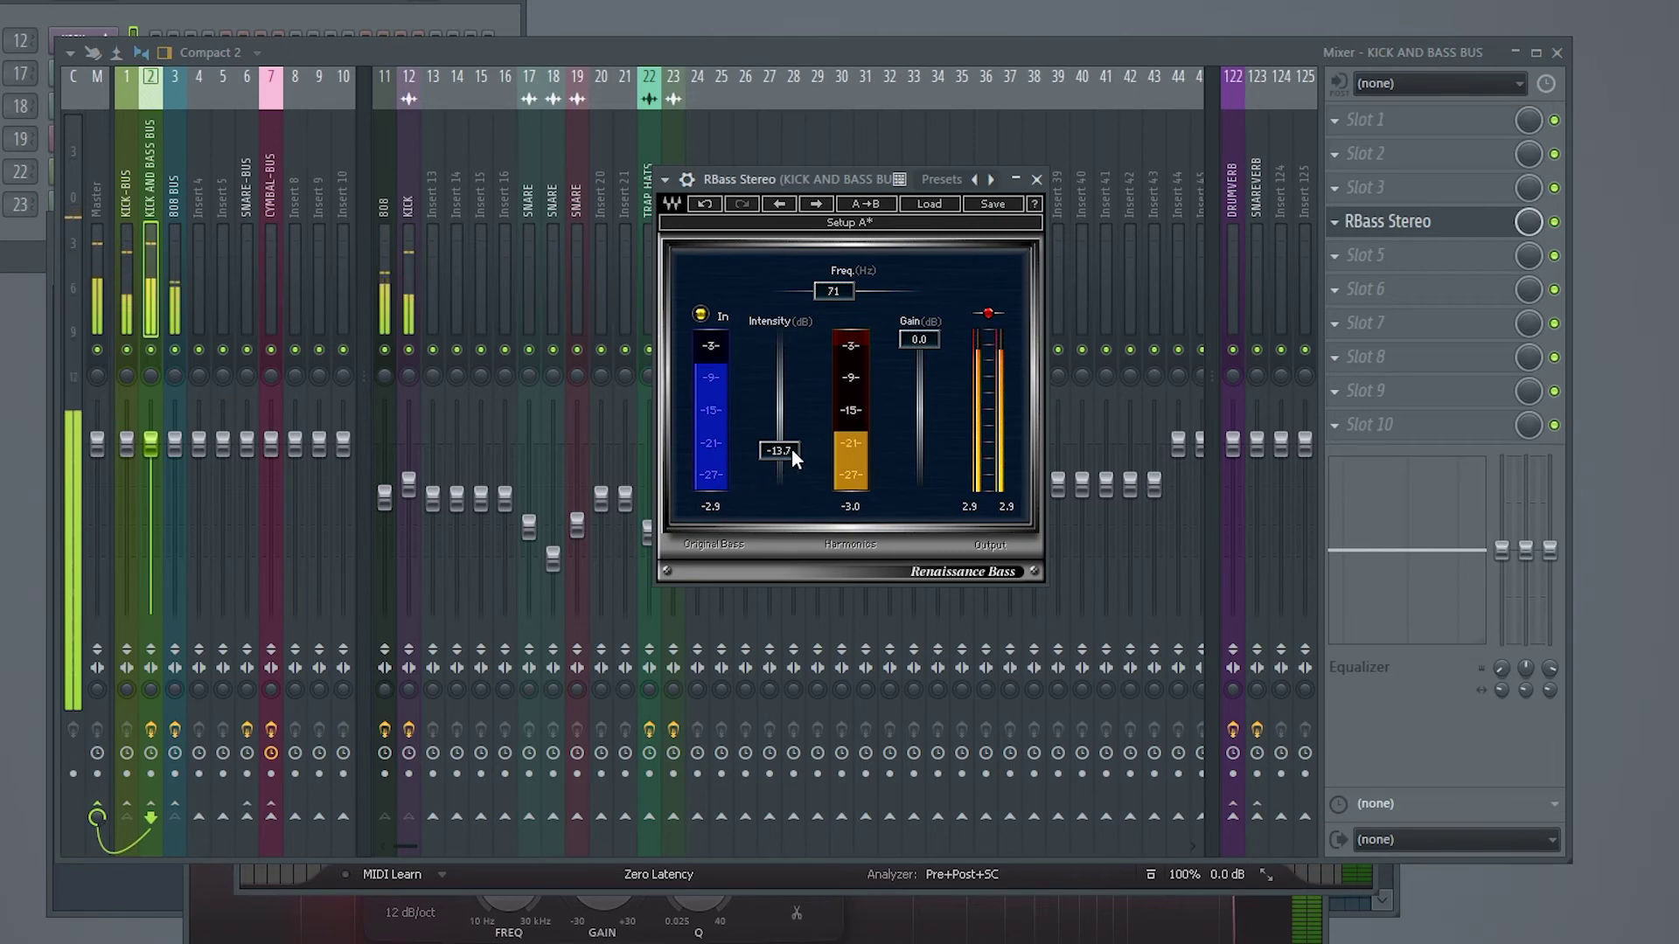
{"action": "left_click_drag", "start_coordinate": [790, 450], "coordinate": [779, 450]}
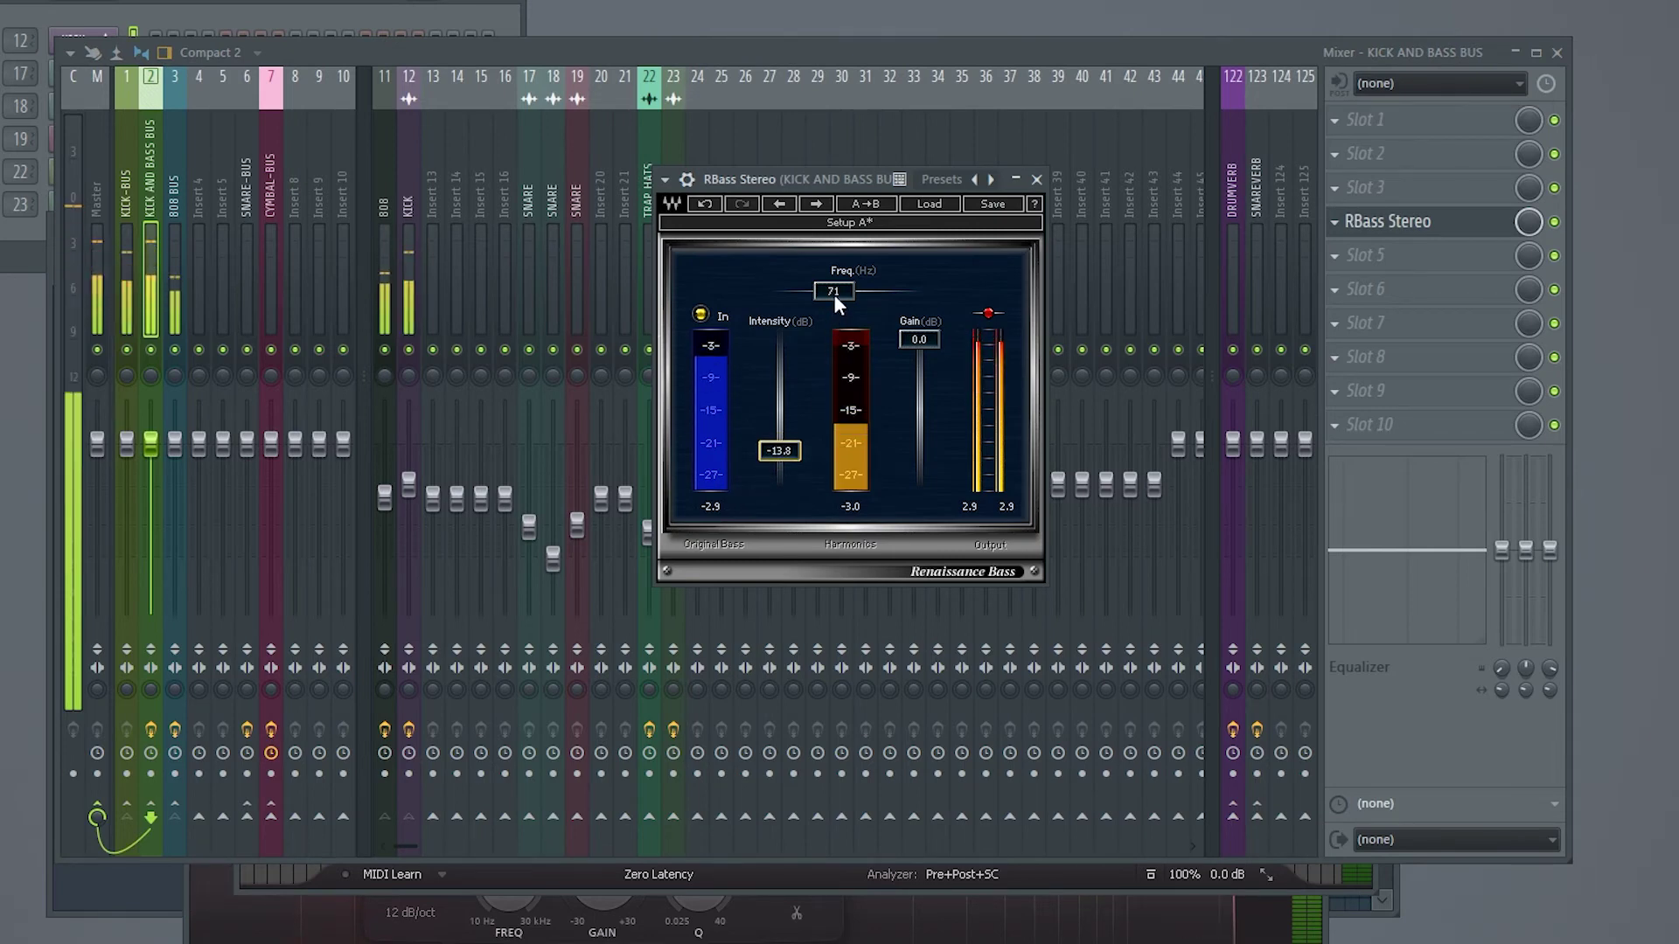
{"action": "left_click", "coordinate": [1555, 222]}
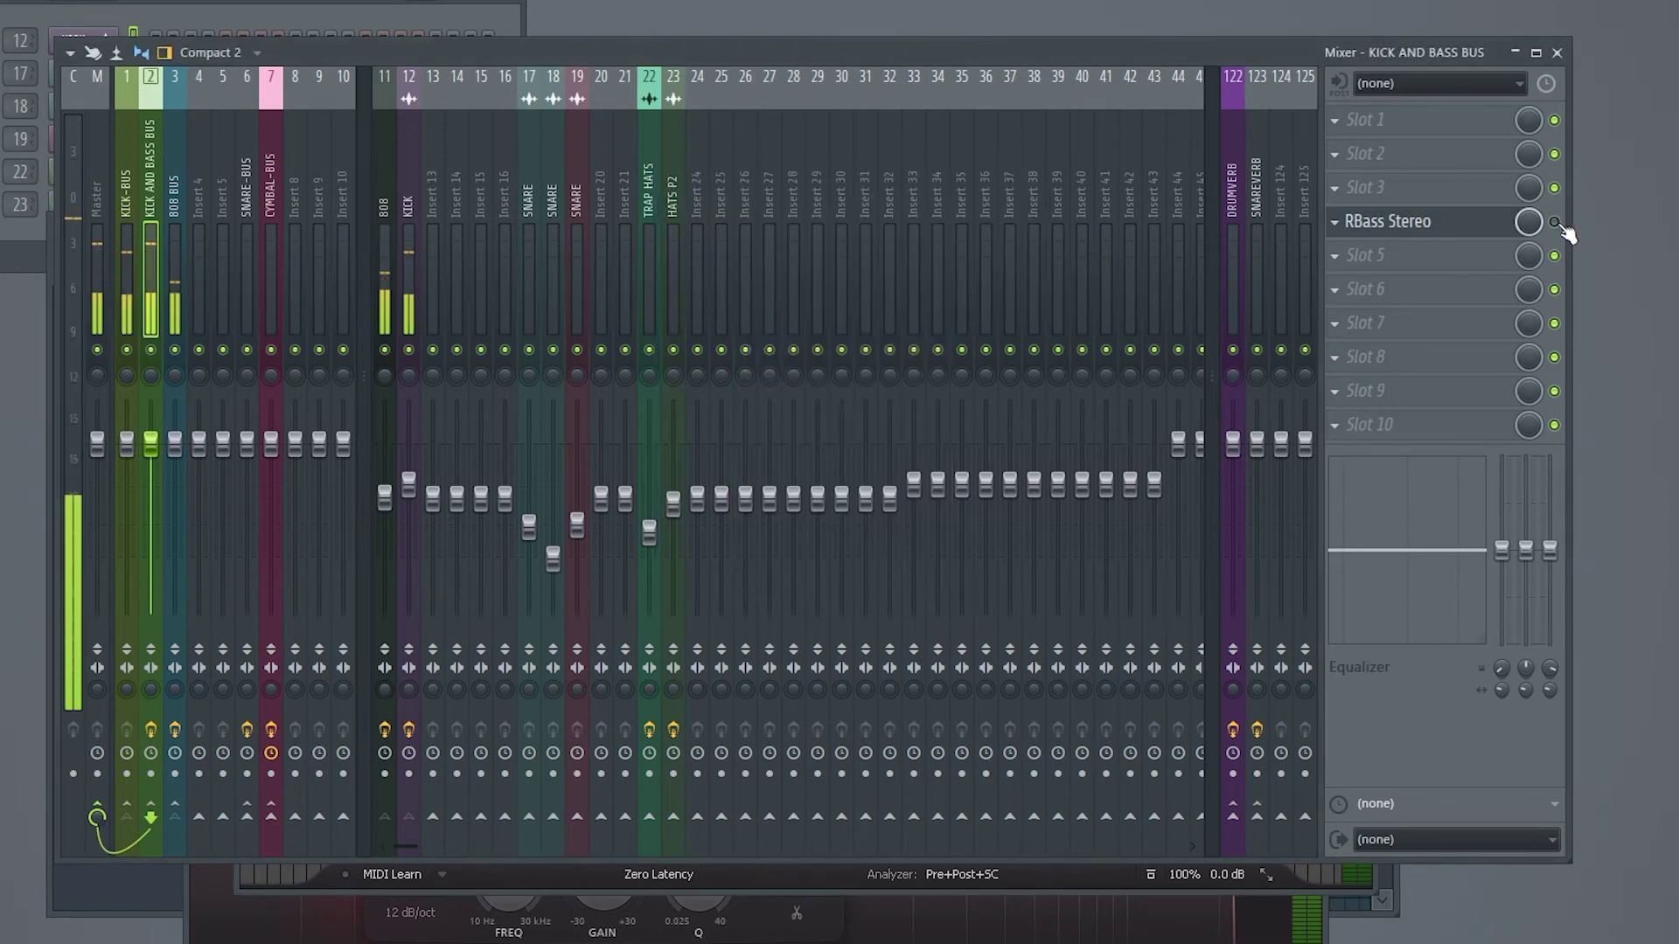
{"action": "left_click", "coordinate": [1555, 222]}
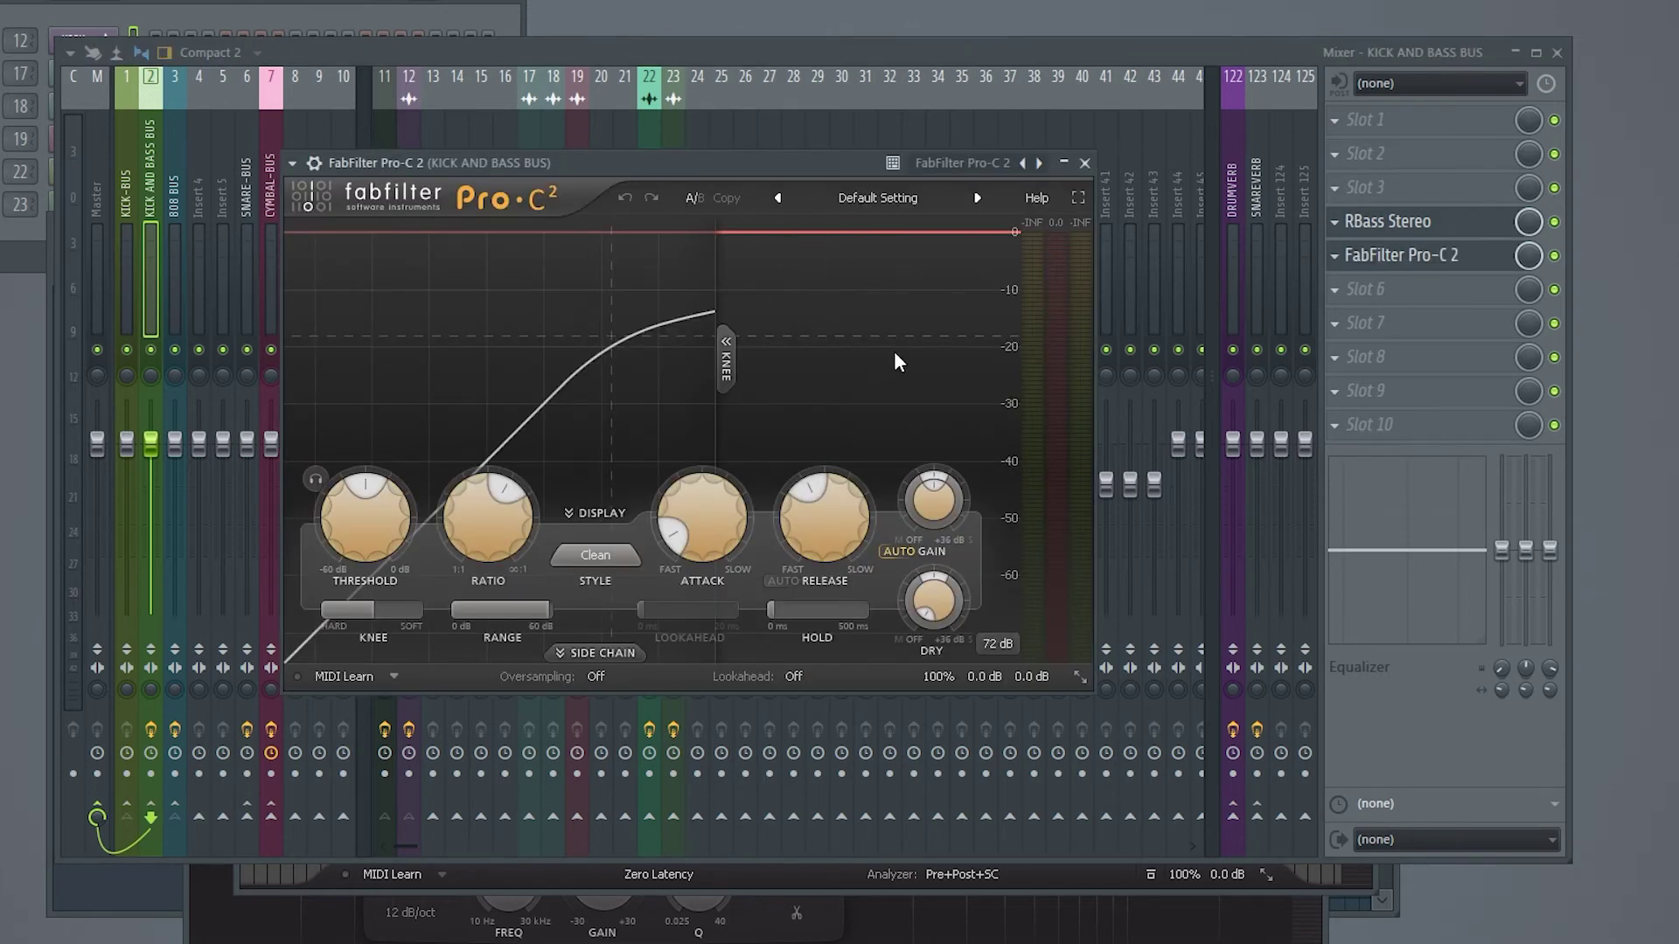
- Start playback and raise Pro-C 2's threshold while lowering its ratio on the KICK AND BASS BUS
{"action": "key", "text": "space"}
{"action": "left_click_drag", "start_coordinate": [406, 522], "coordinate": [374, 538]}
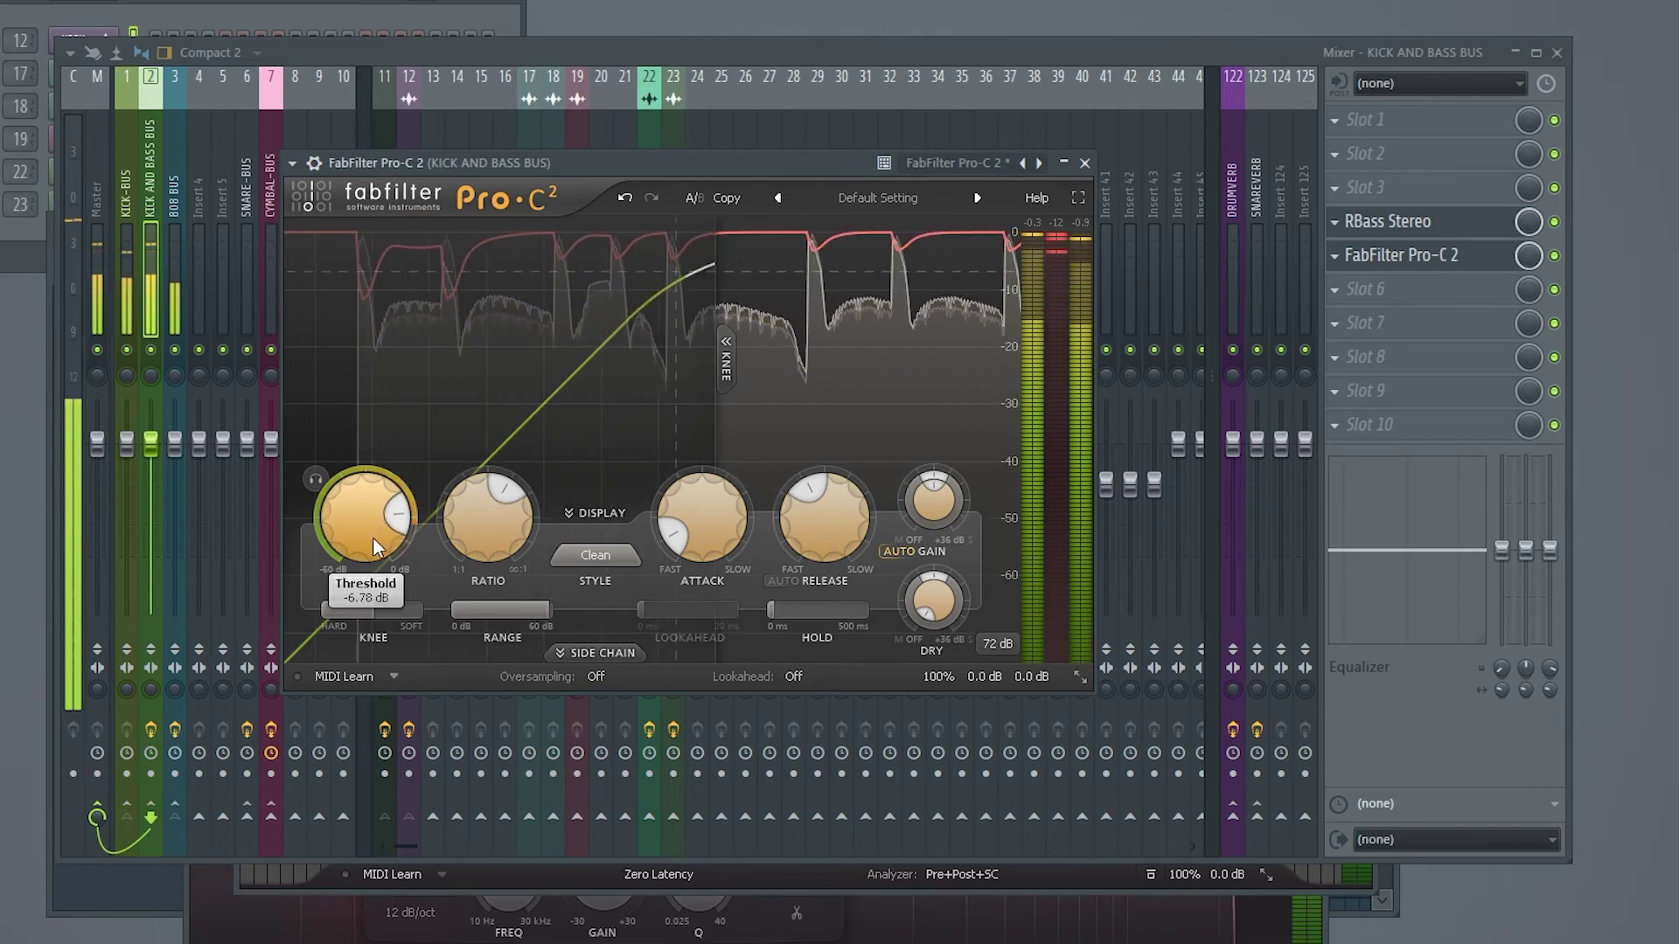
{"action": "left_click_drag", "start_coordinate": [505, 523], "coordinate": [503, 561]}
{"action": "left_click_drag", "start_coordinate": [393, 528], "coordinate": [398, 511]}
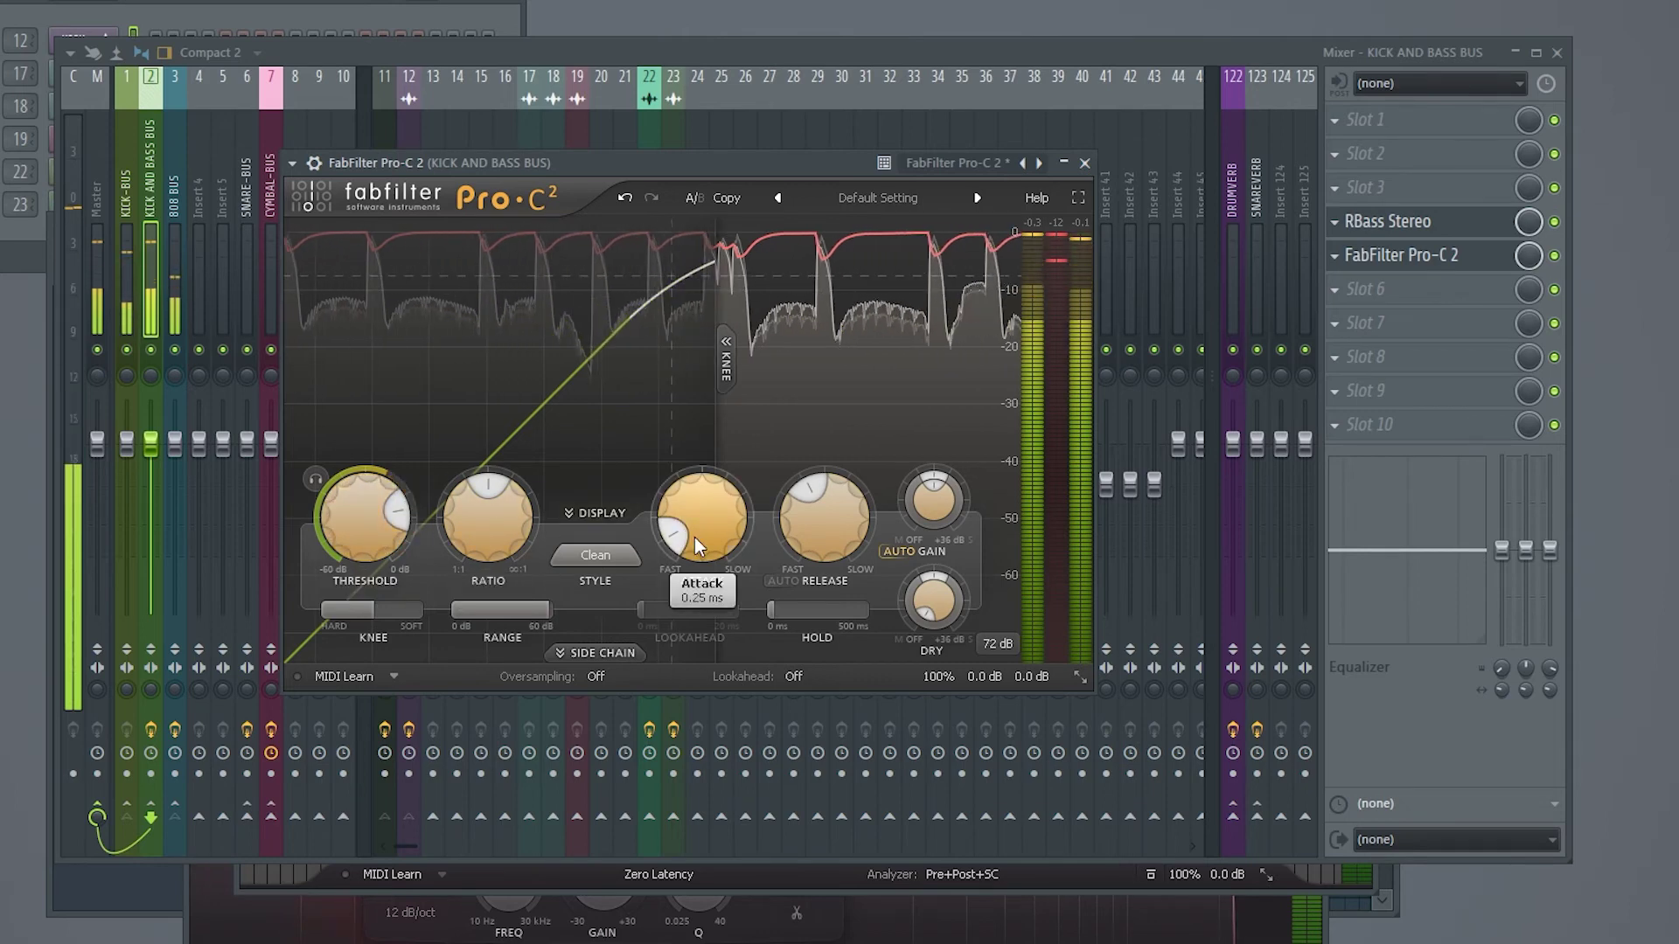
- Slow Pro-C 2's attack to 103.86 ms and set its release to 101 ms during playback
{"action": "left_click_drag", "start_coordinate": [695, 538], "coordinate": [689, 369]}
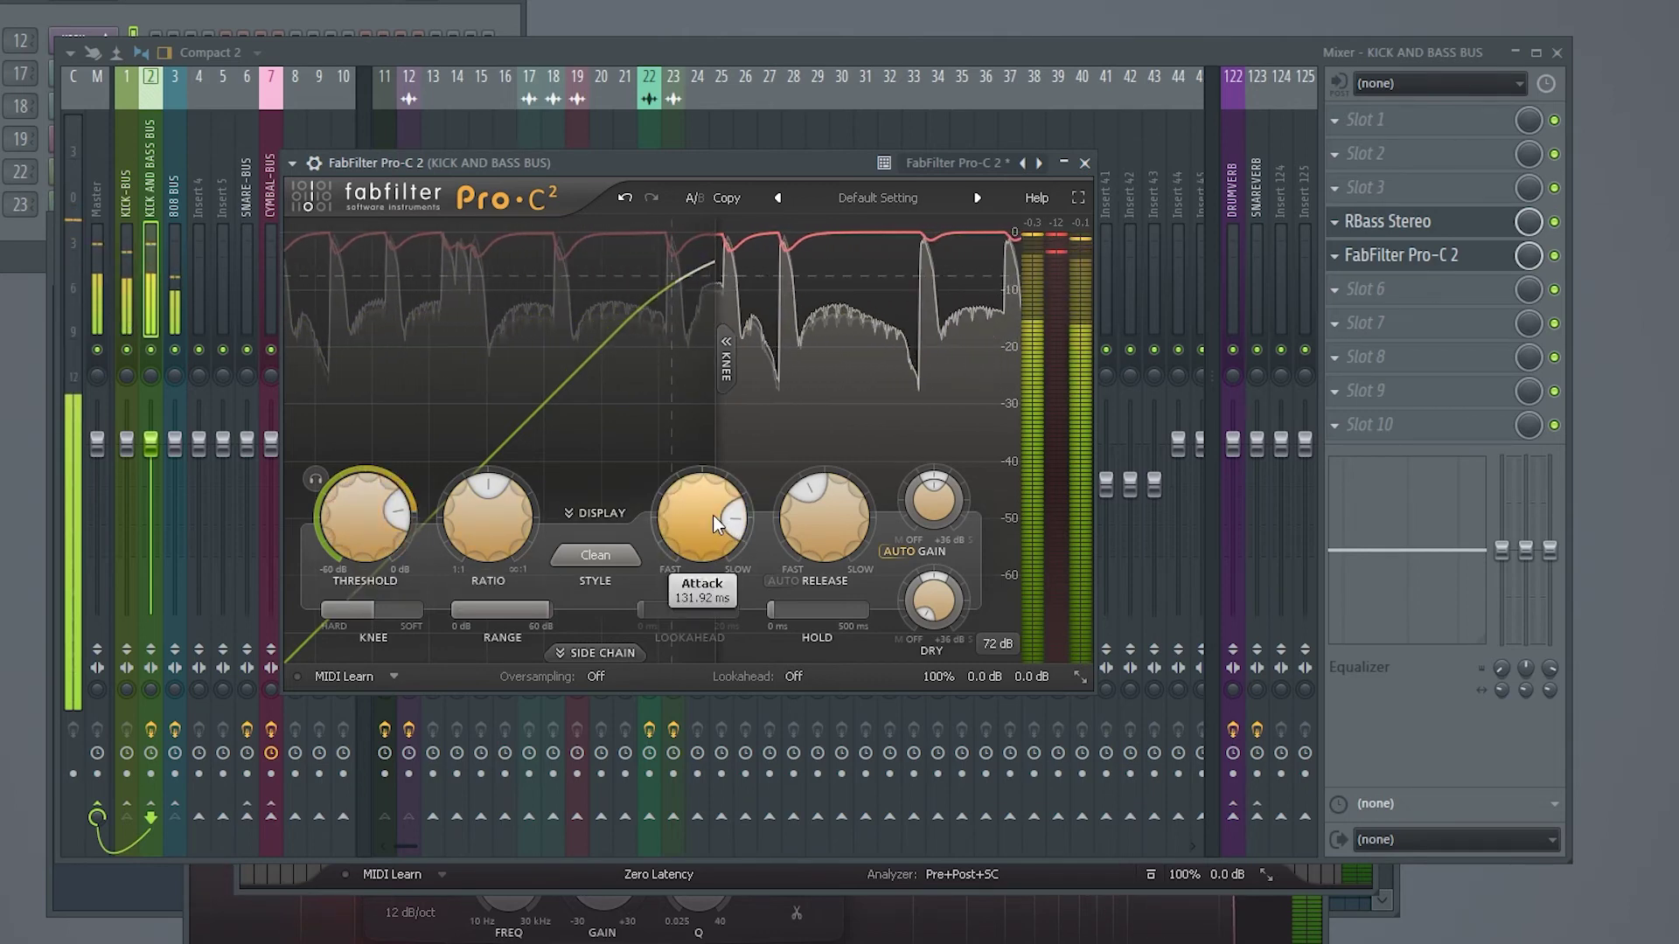
{"action": "left_click_drag", "start_coordinate": [712, 516], "coordinate": [709, 628]}
{"action": "left_click_drag", "start_coordinate": [706, 428], "coordinate": [720, 364]}
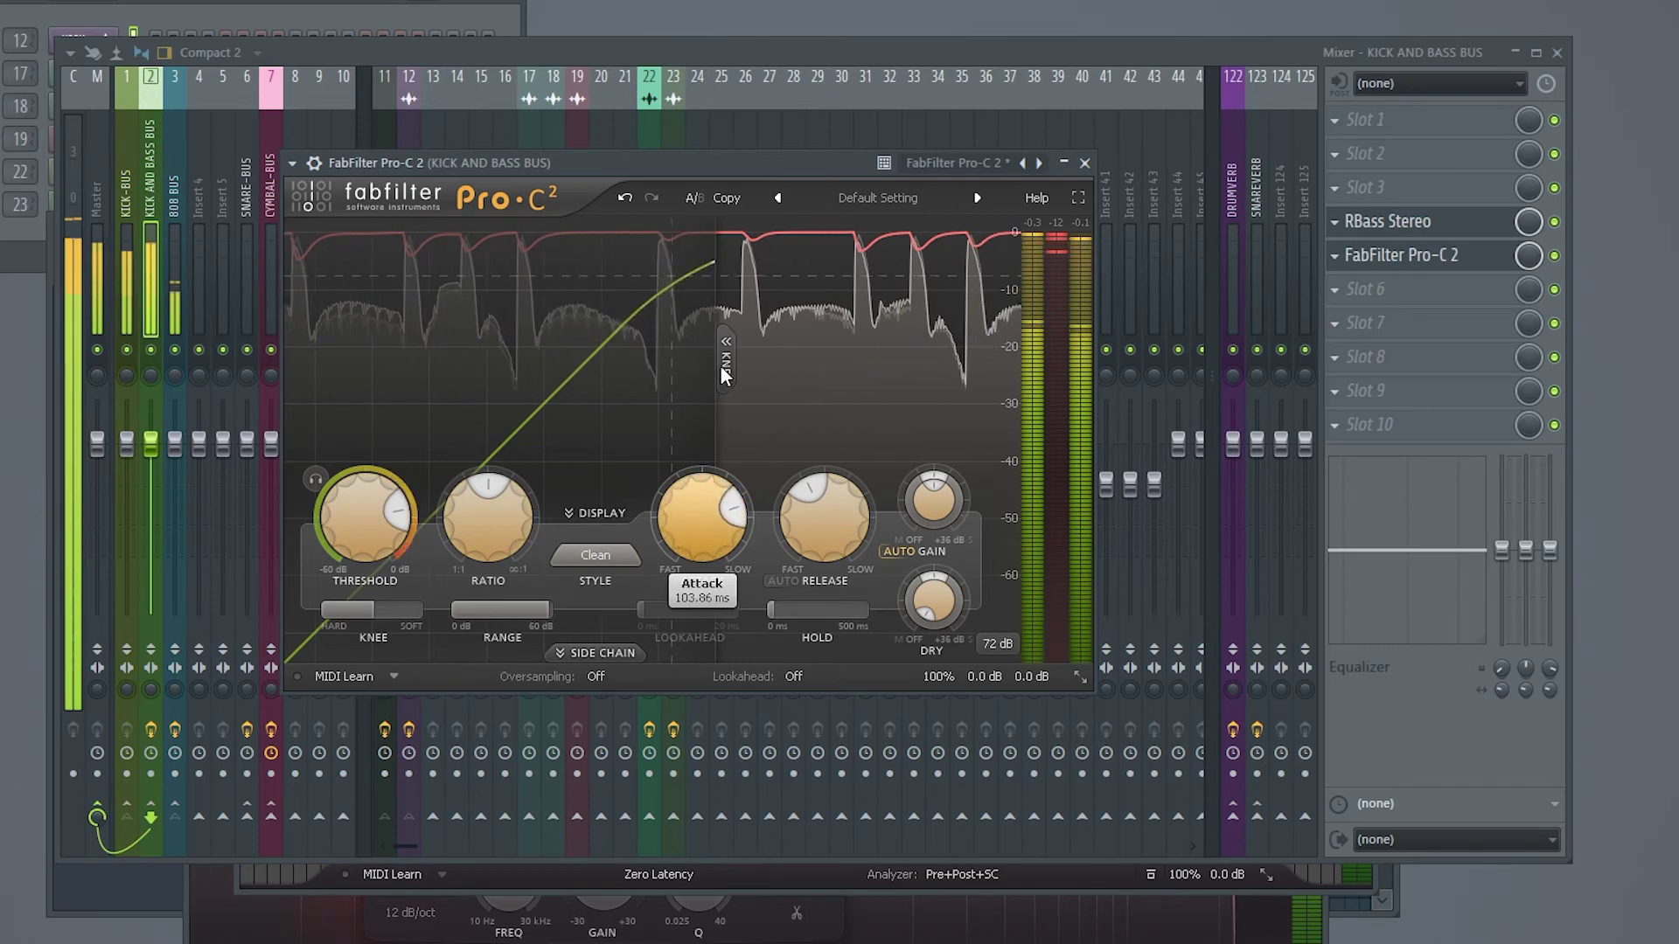
{"action": "left_click_drag", "start_coordinate": [843, 515], "coordinate": [820, 548]}
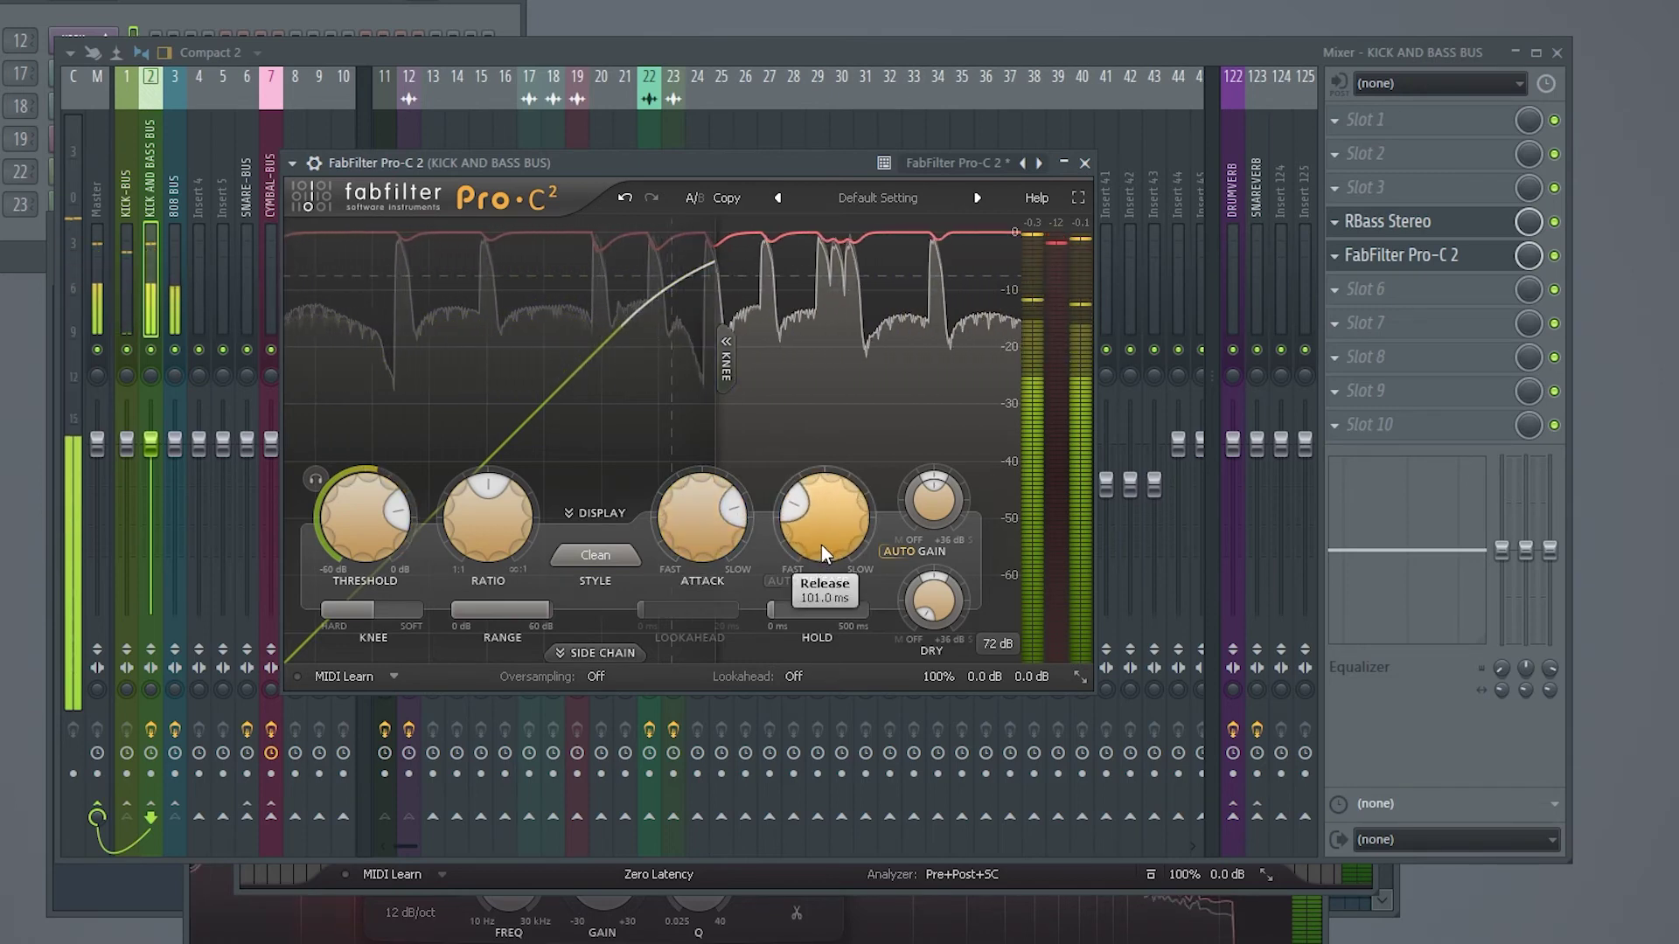
- Lower Pro-C 2's threshold slightly, compare the bus against its bypassed sound, and turn off auto gain
{"action": "left_click_drag", "start_coordinate": [357, 534], "coordinate": [357, 559]}
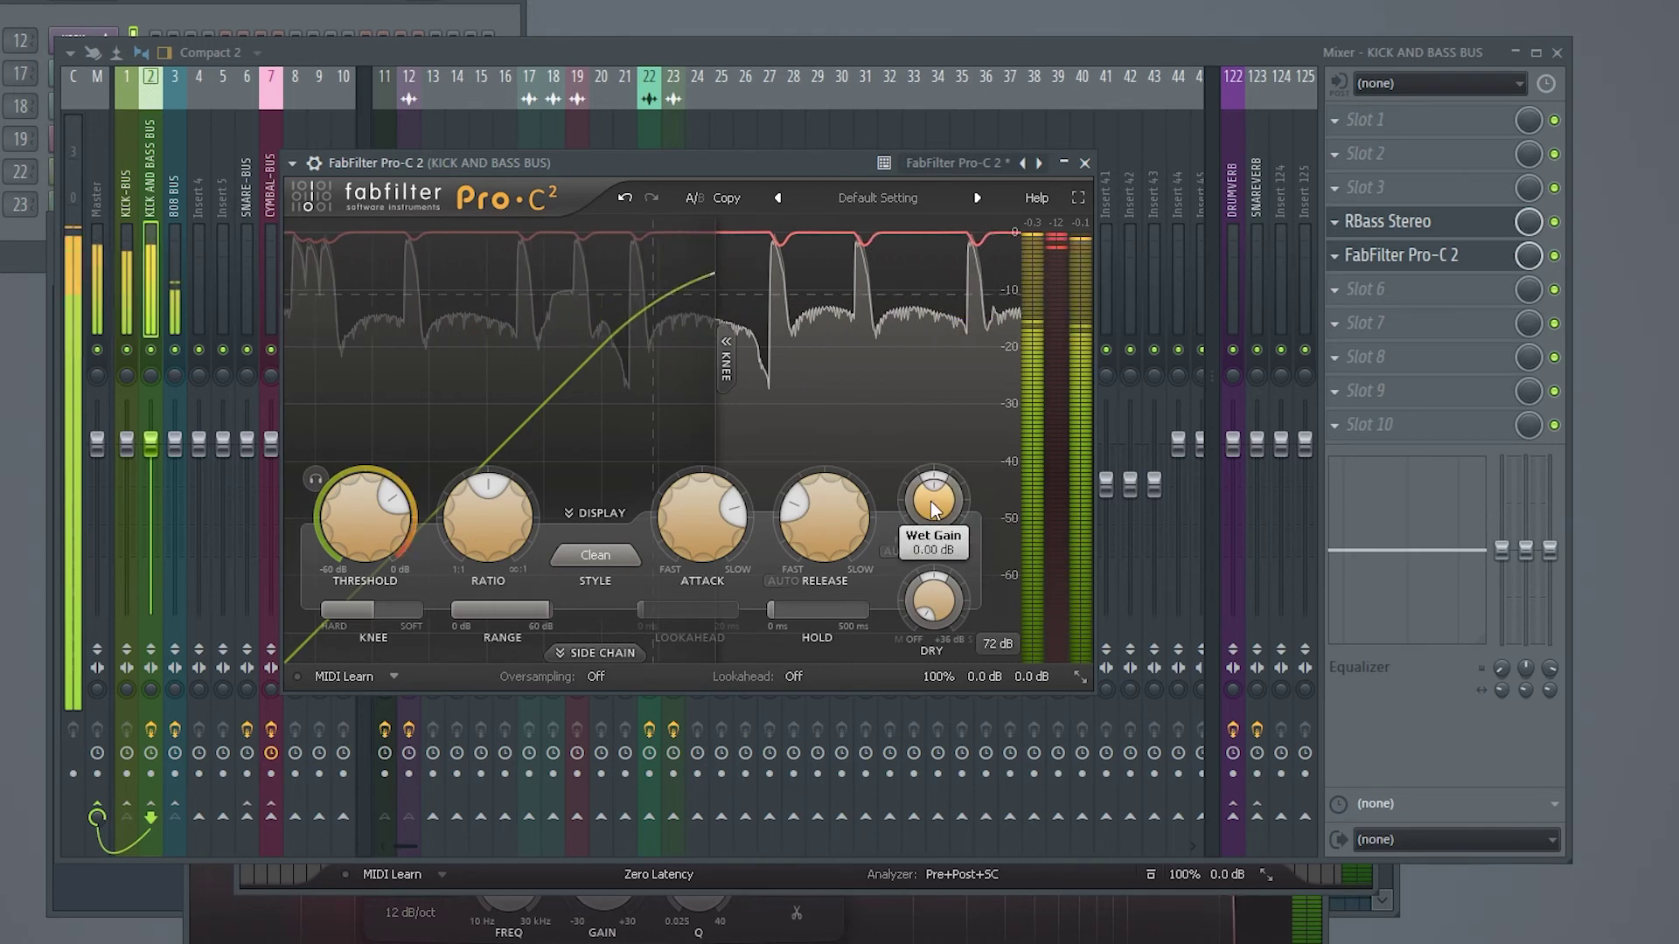
{"action": "left_click", "coordinate": [1554, 256]}
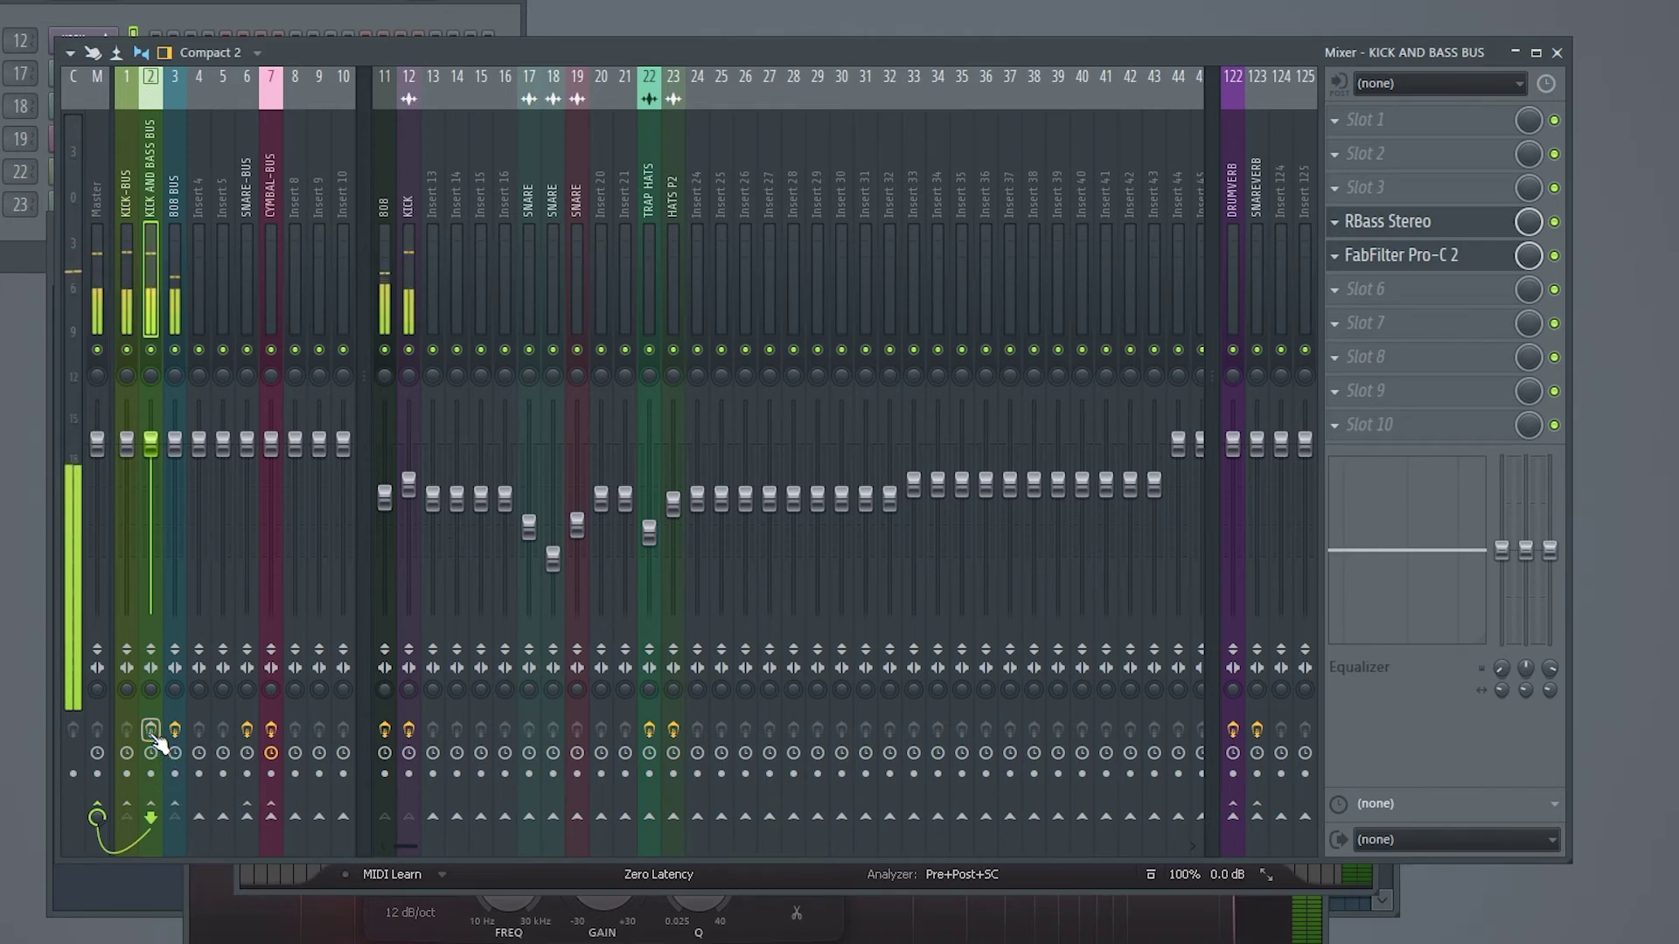
{"action": "left_click", "coordinate": [1448, 256]}
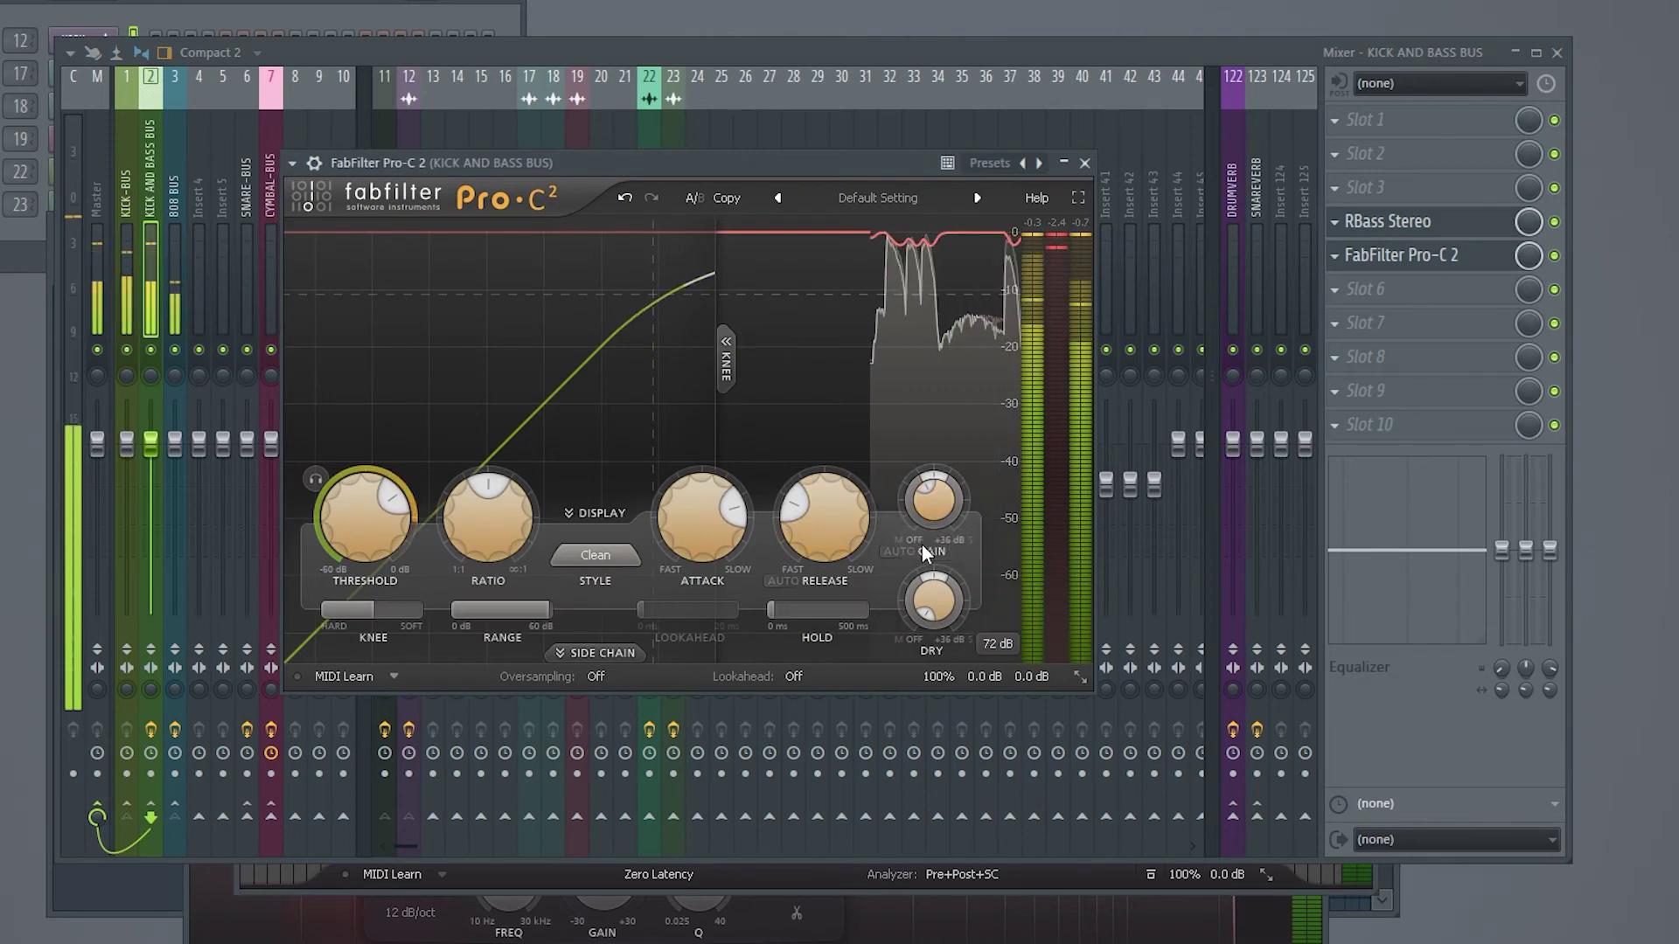
- Shorten Pro-C 2's attack to 81.03 ms and its release to 59.7 ms
{"action": "left_click_drag", "start_coordinate": [702, 517], "coordinate": [705, 567]}
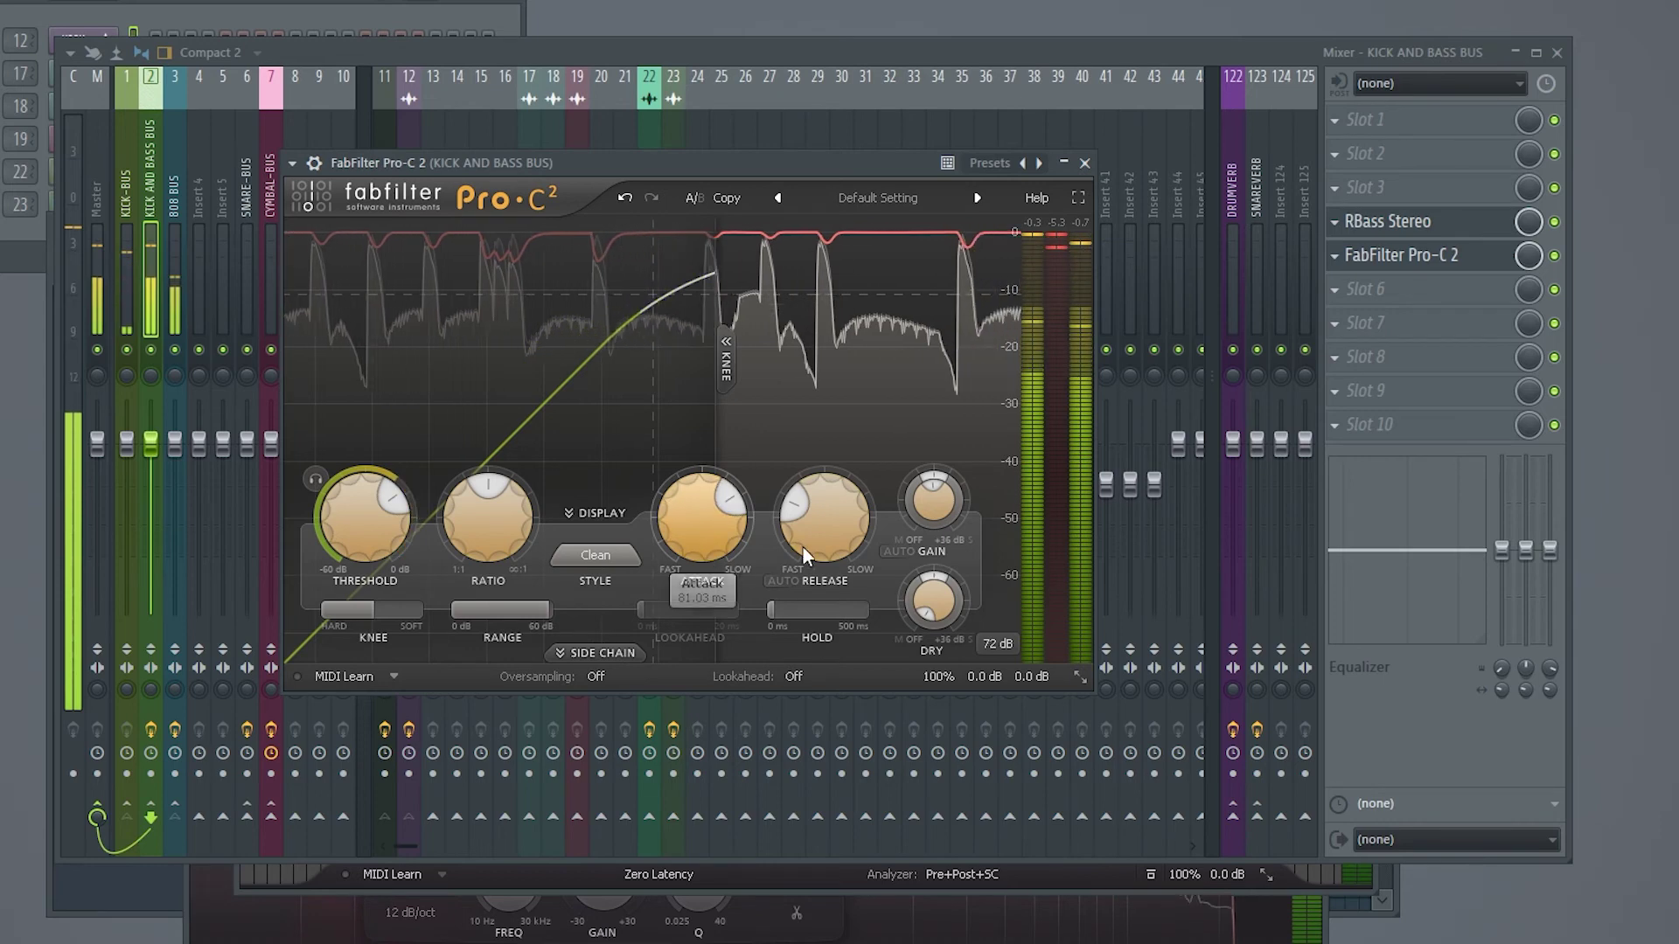
{"action": "left_click_drag", "start_coordinate": [833, 528], "coordinate": [838, 576]}
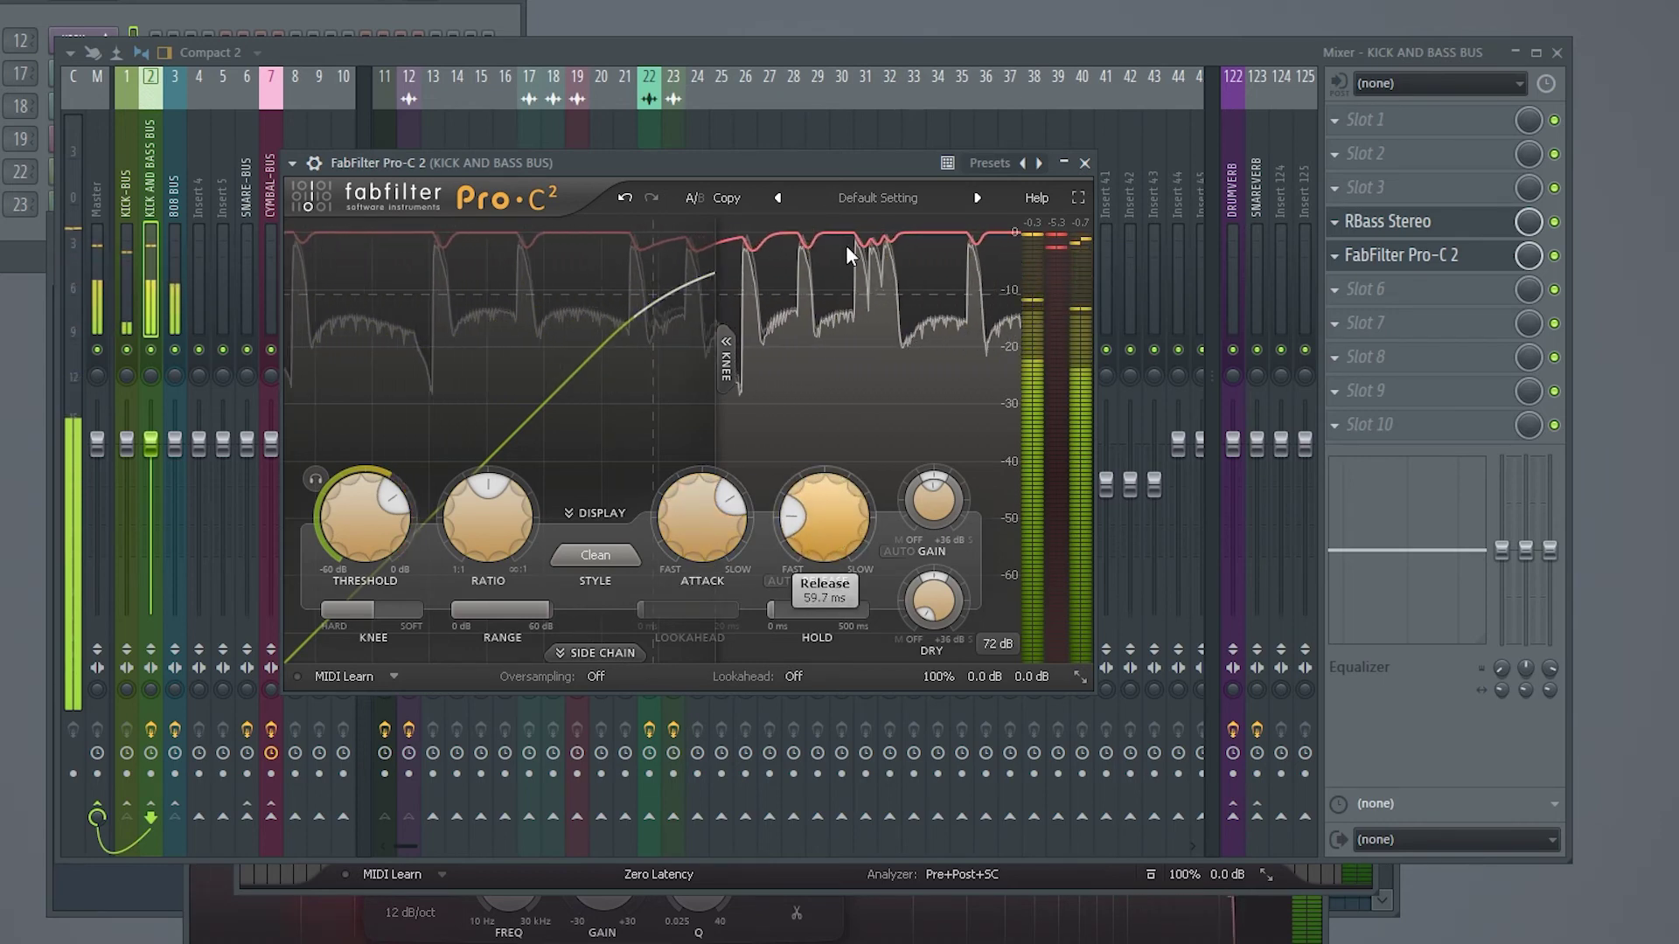
{"action": "left_click_drag", "start_coordinate": [804, 165], "coordinate": [830, 145]}
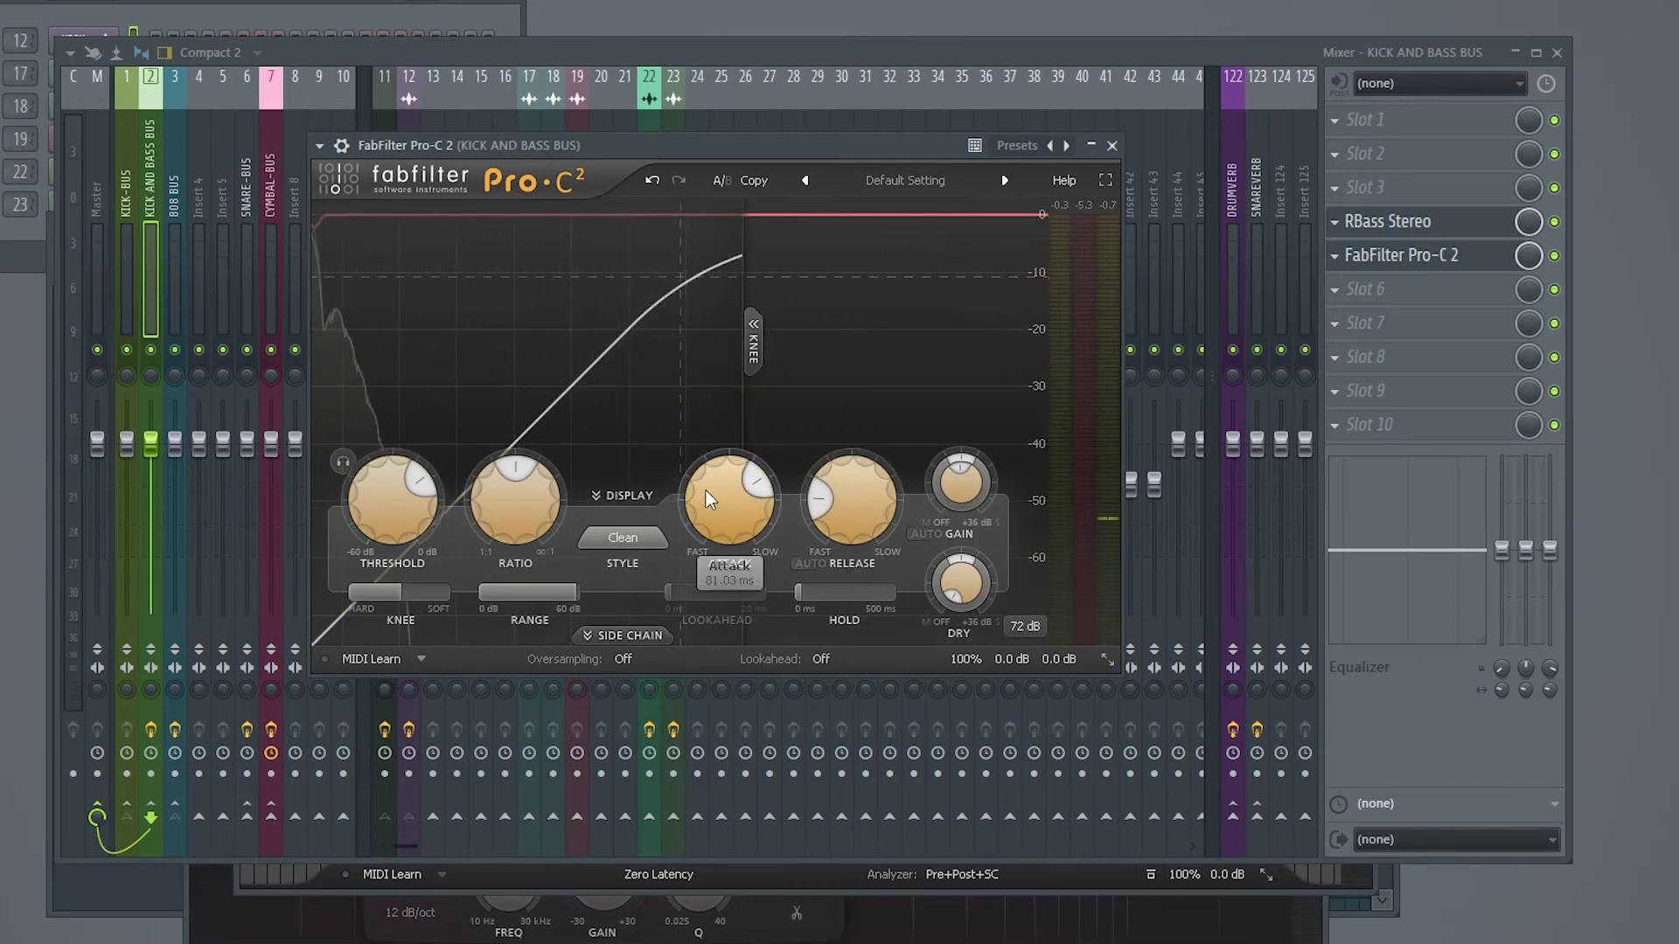
- Enable the low-cut filter in Pro-C 2's side chain at 48 dB/oct and set its frequency to 74.48 Hz
{"action": "mouse_move", "coordinate": [859, 500]}
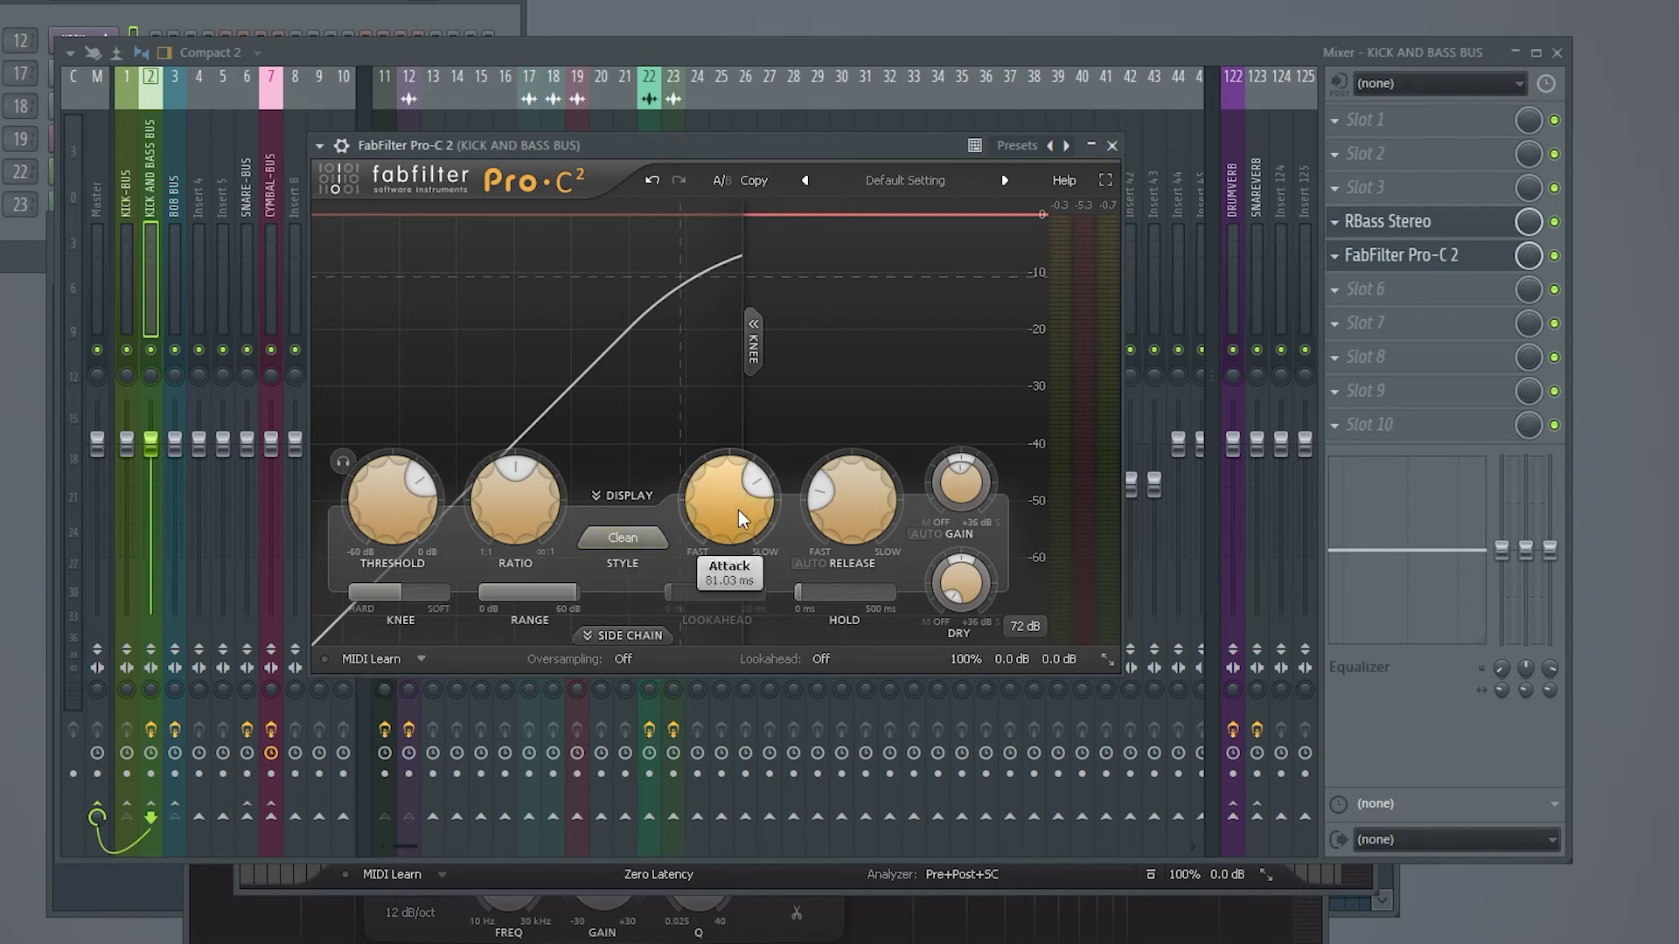
{"action": "left_click", "coordinate": [642, 637]}
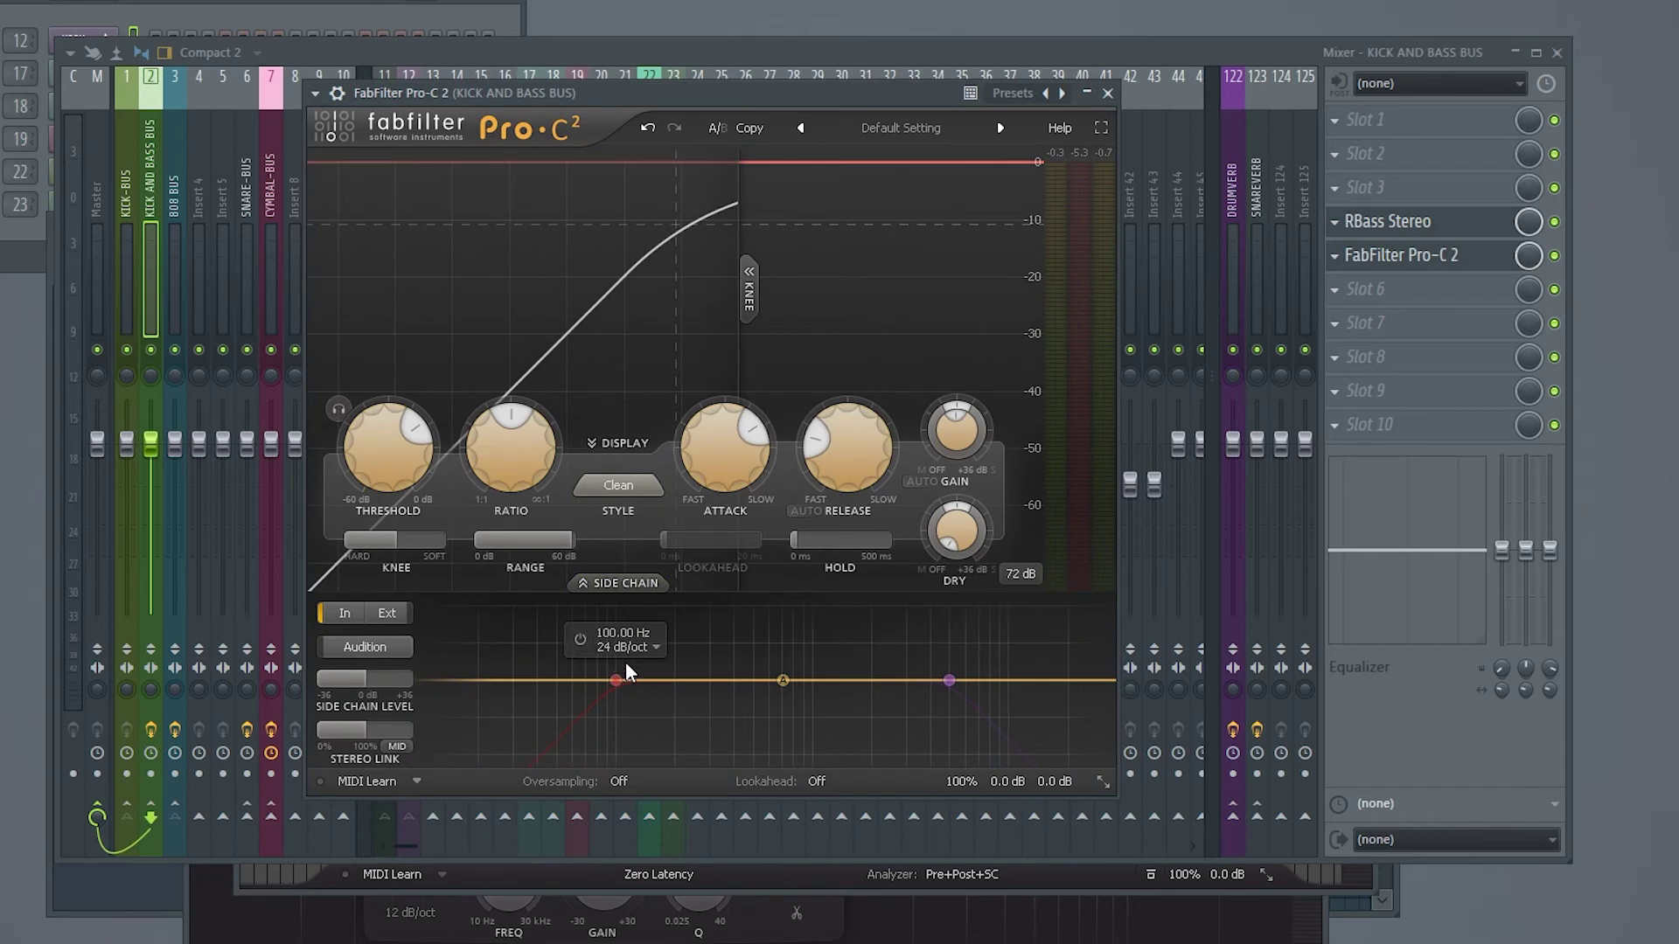
{"action": "left_click", "coordinate": [580, 641]}
{"action": "left_click_drag", "start_coordinate": [615, 680], "coordinate": [591, 682]}
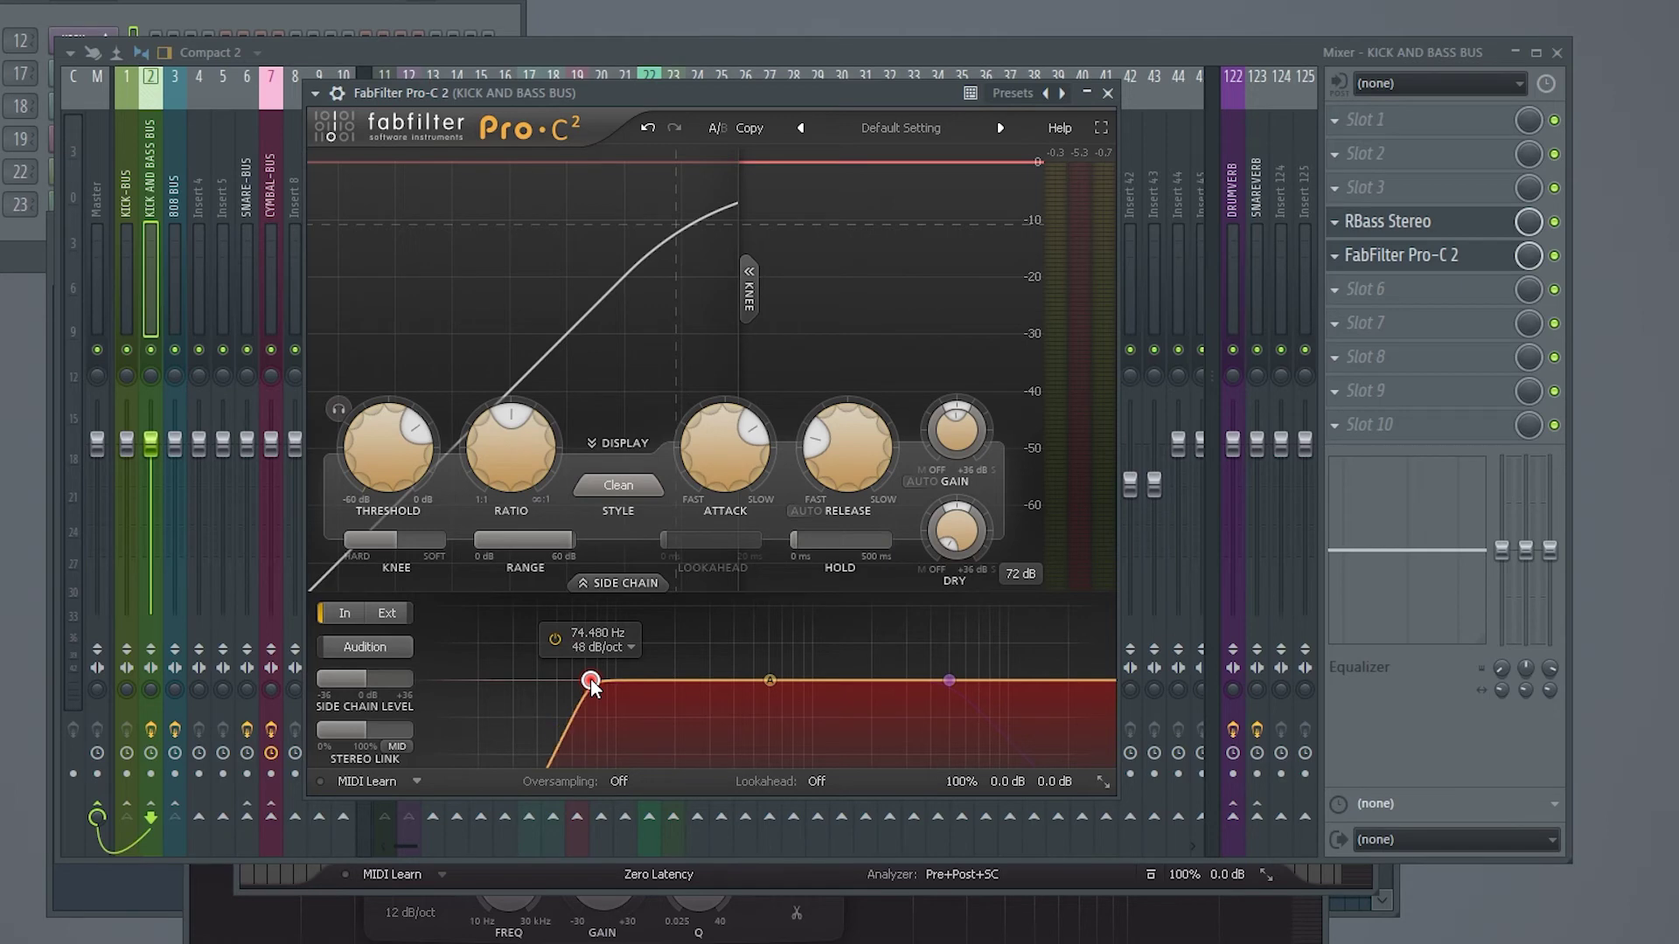
- Listen to the bus with the side-chain filter engaged, stop playback and close Pro-C 2
{"action": "key", "text": "space"}
{"action": "left_click_drag", "start_coordinate": [754, 93], "coordinate": [773, 92]}
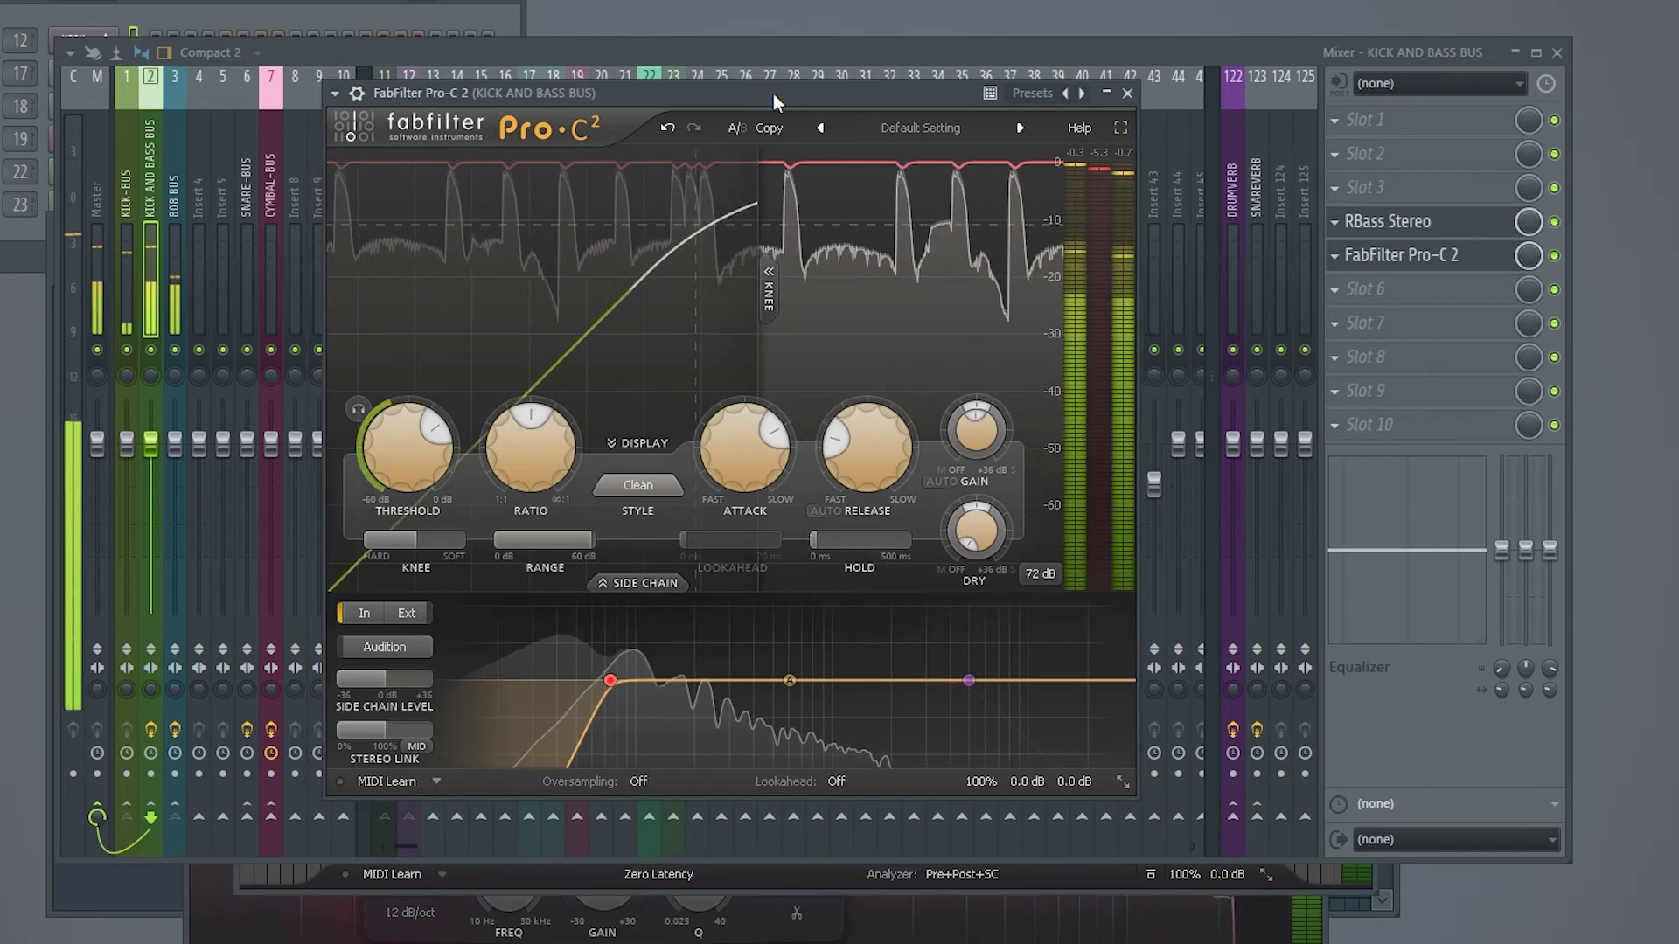
{"action": "mouse_move", "coordinate": [600, 646]}
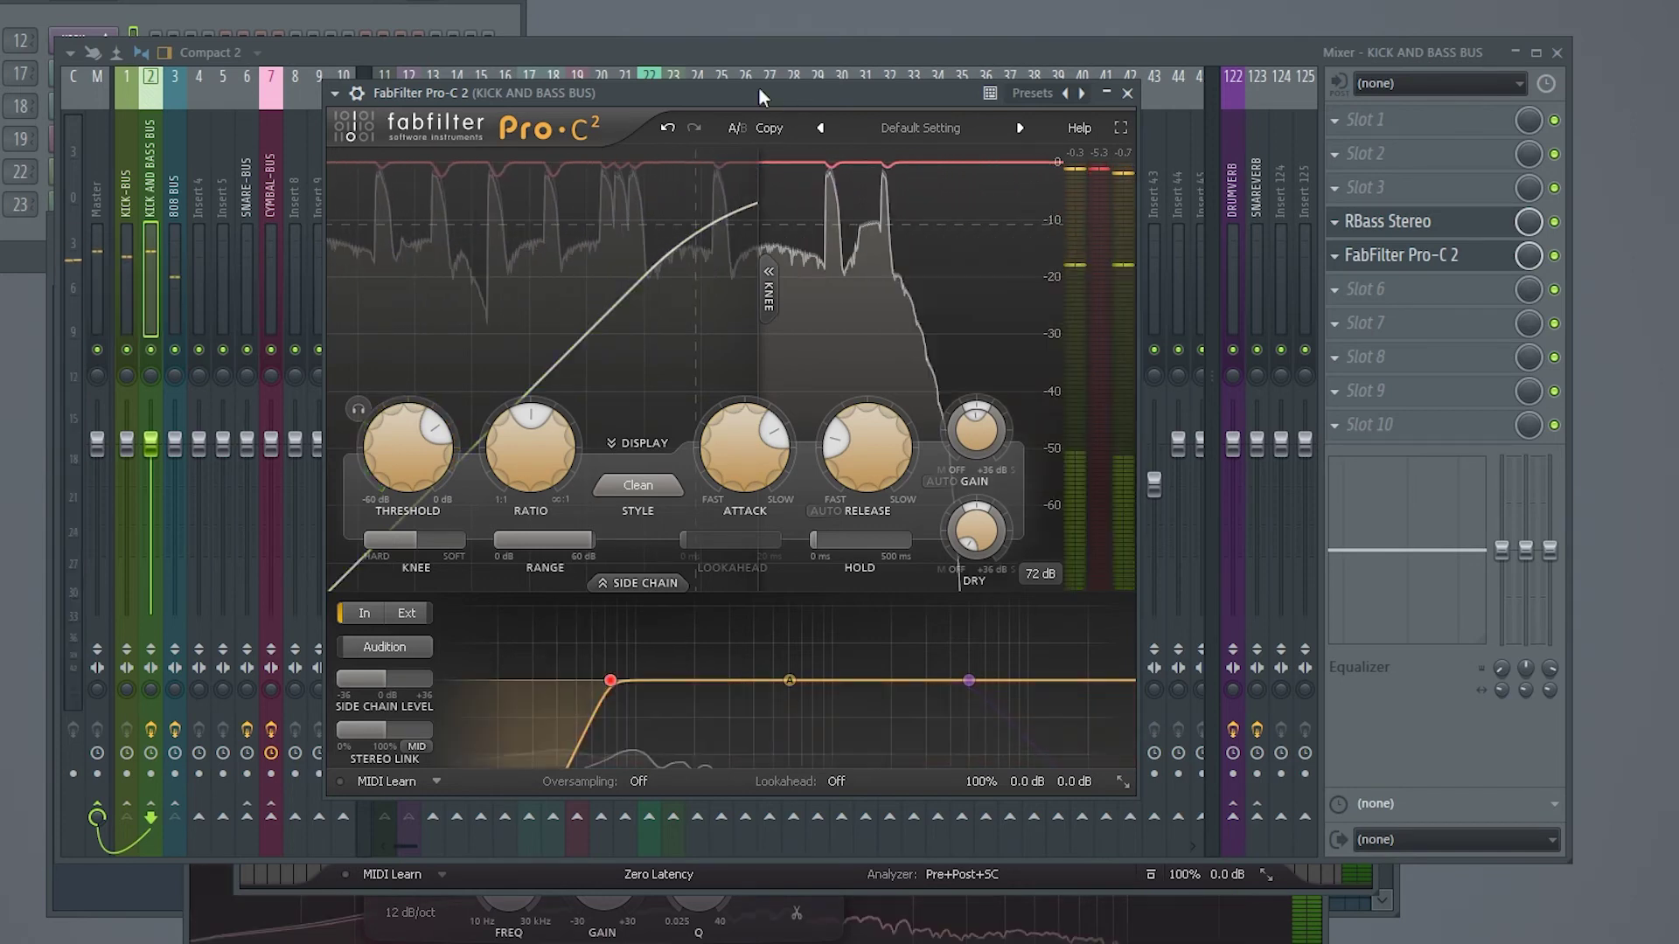
{"action": "left_click", "coordinate": [1127, 92]}
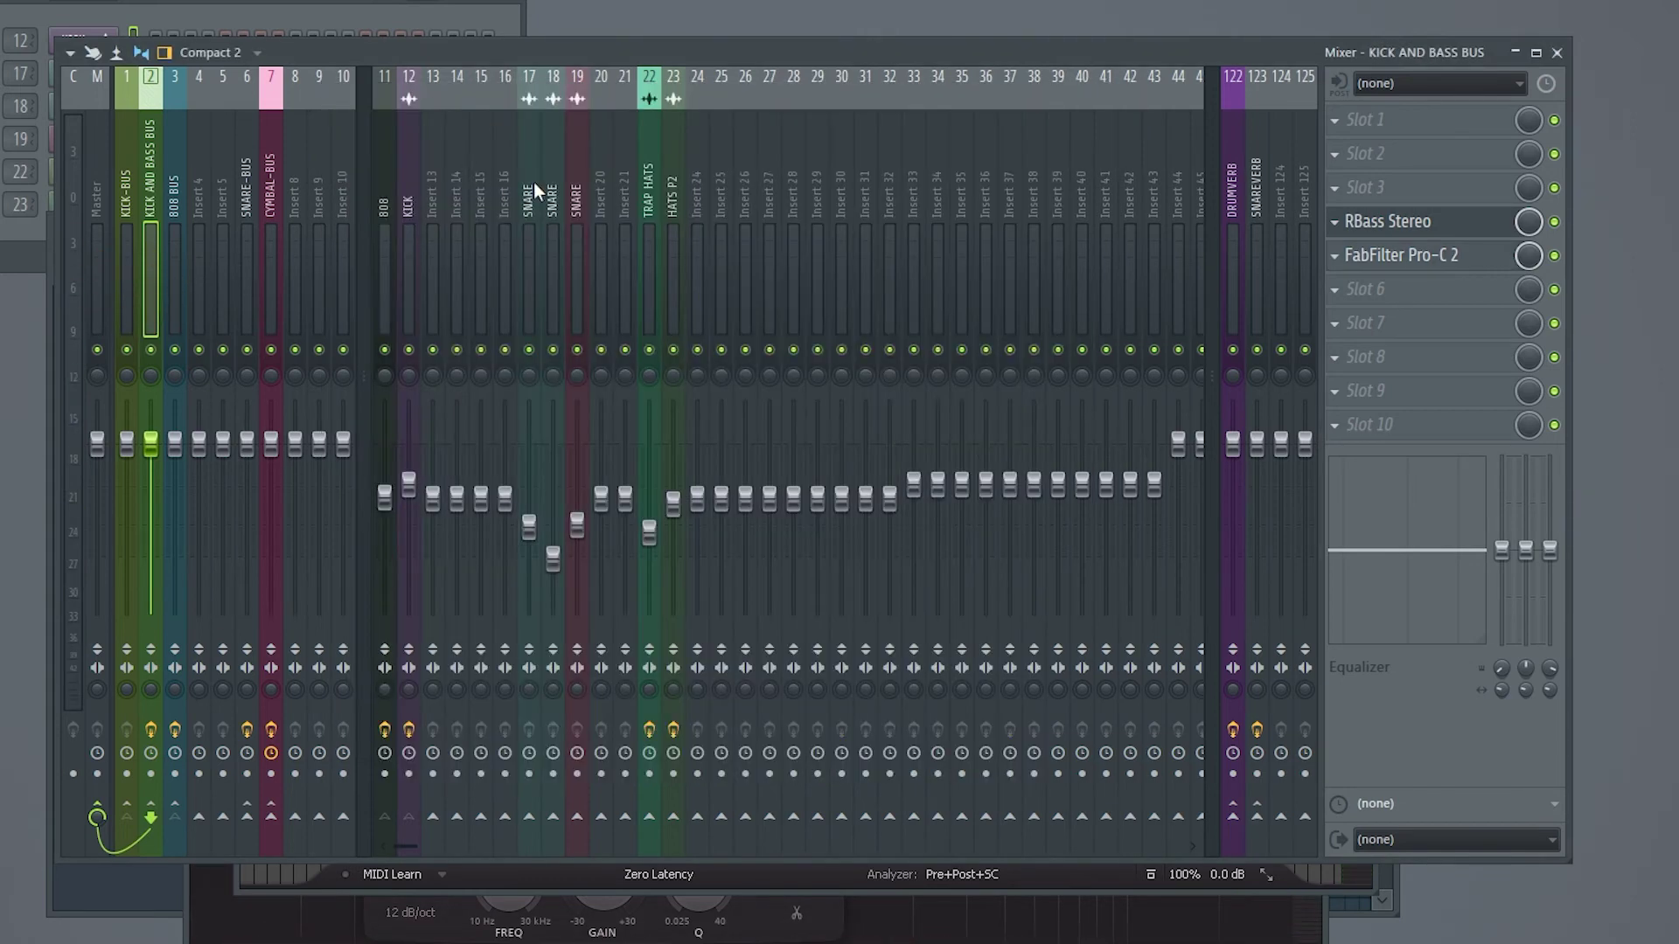
- Play the full beat and arrange the playlist so the mixer's bus meters stay in view
{"action": "left_click_drag", "start_coordinate": [574, 54], "coordinate": [577, 60]}
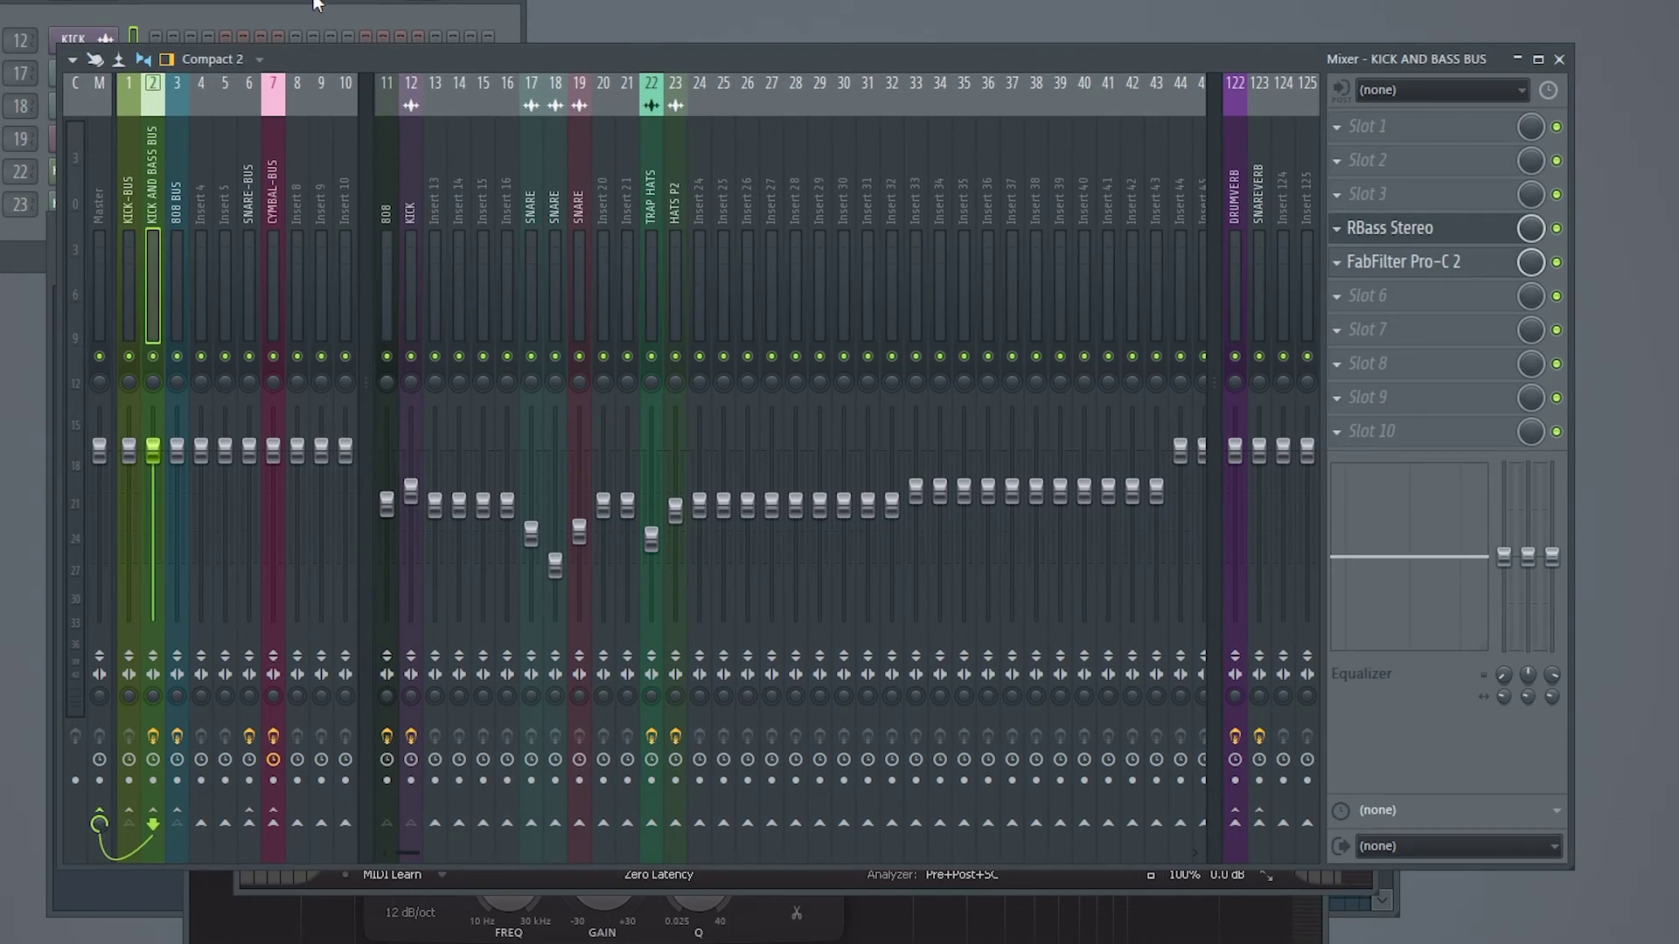
{"action": "key", "text": "space"}
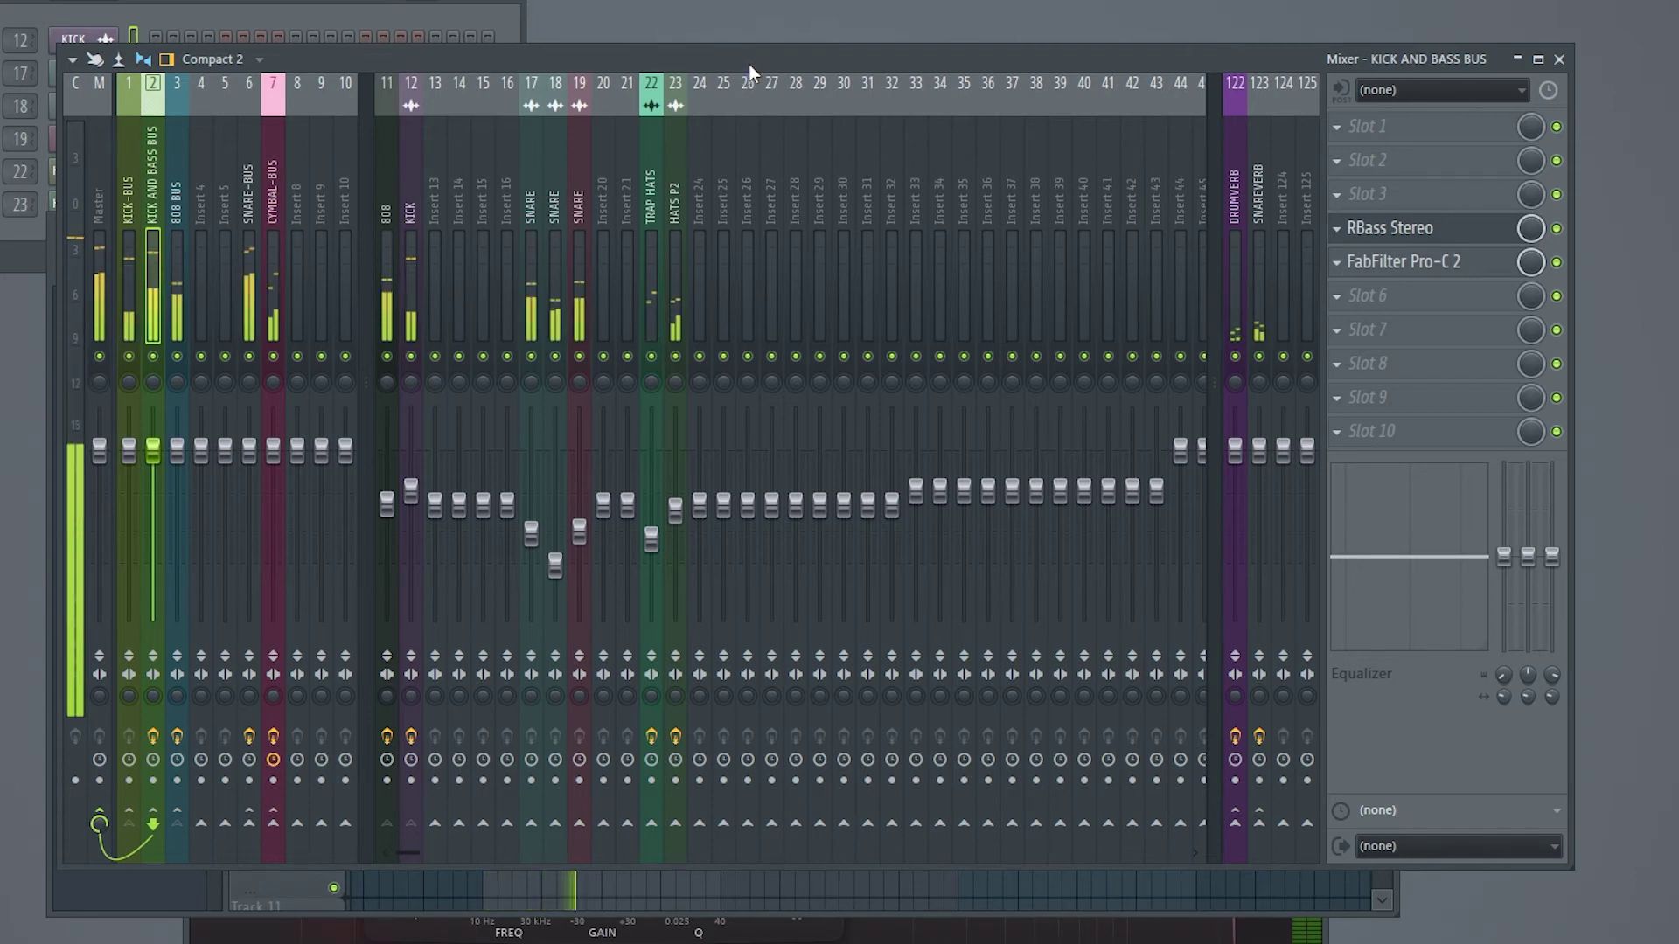
{"action": "left_click", "coordinate": [944, 892]}
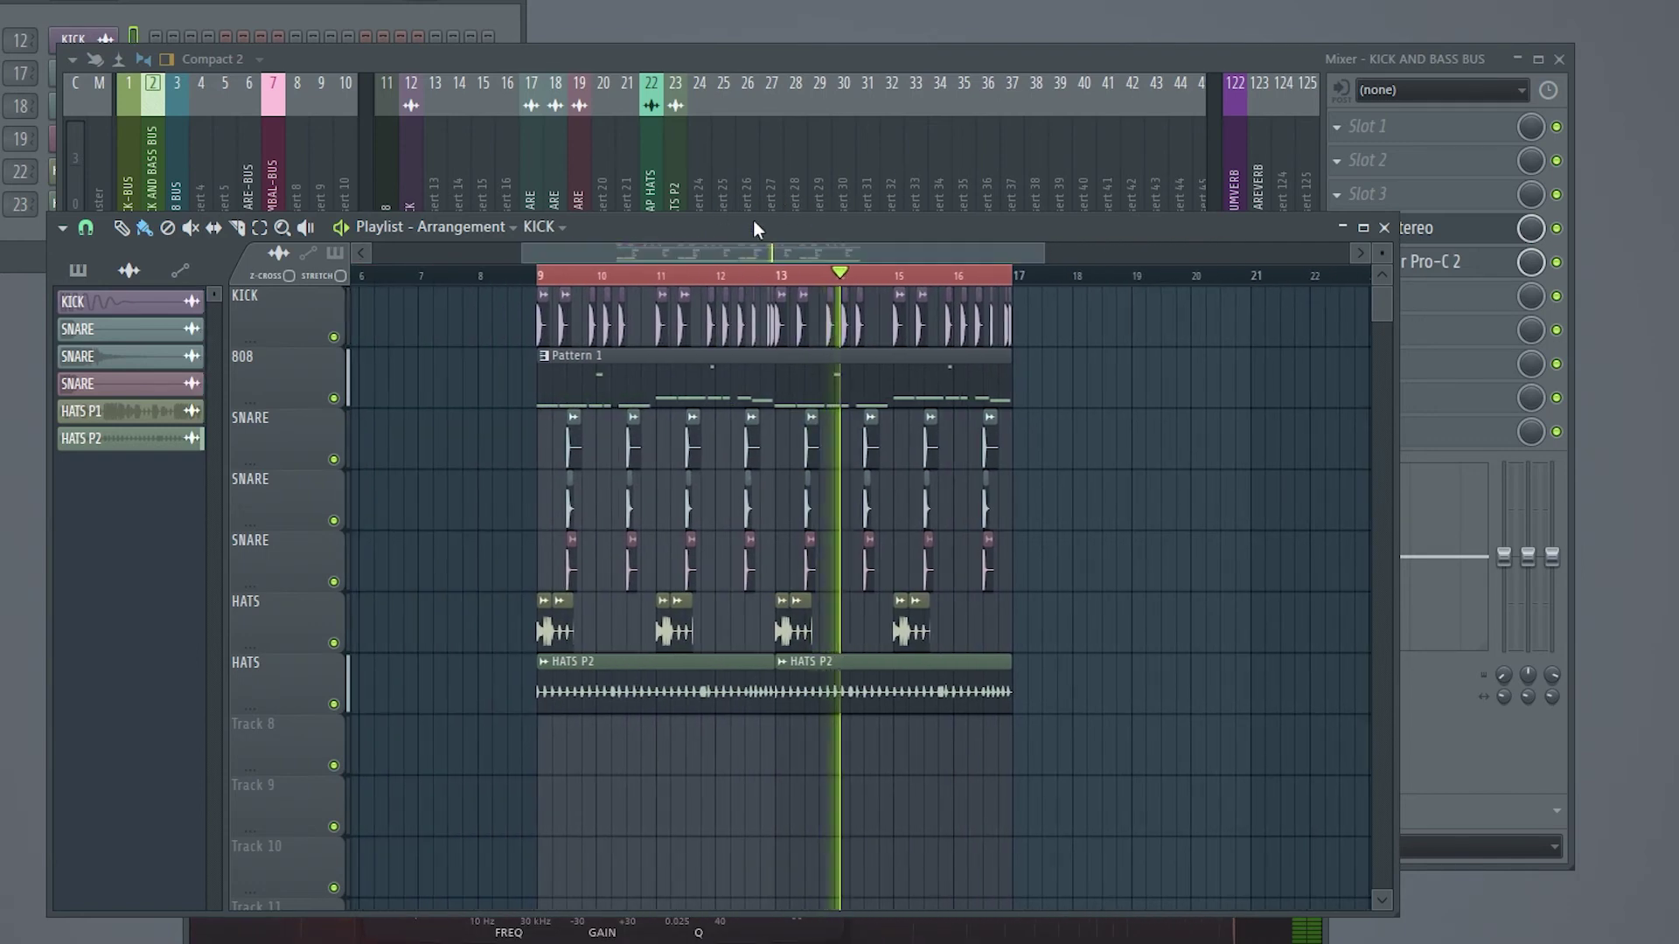
{"action": "left_click_drag", "start_coordinate": [753, 223], "coordinate": [981, 202]}
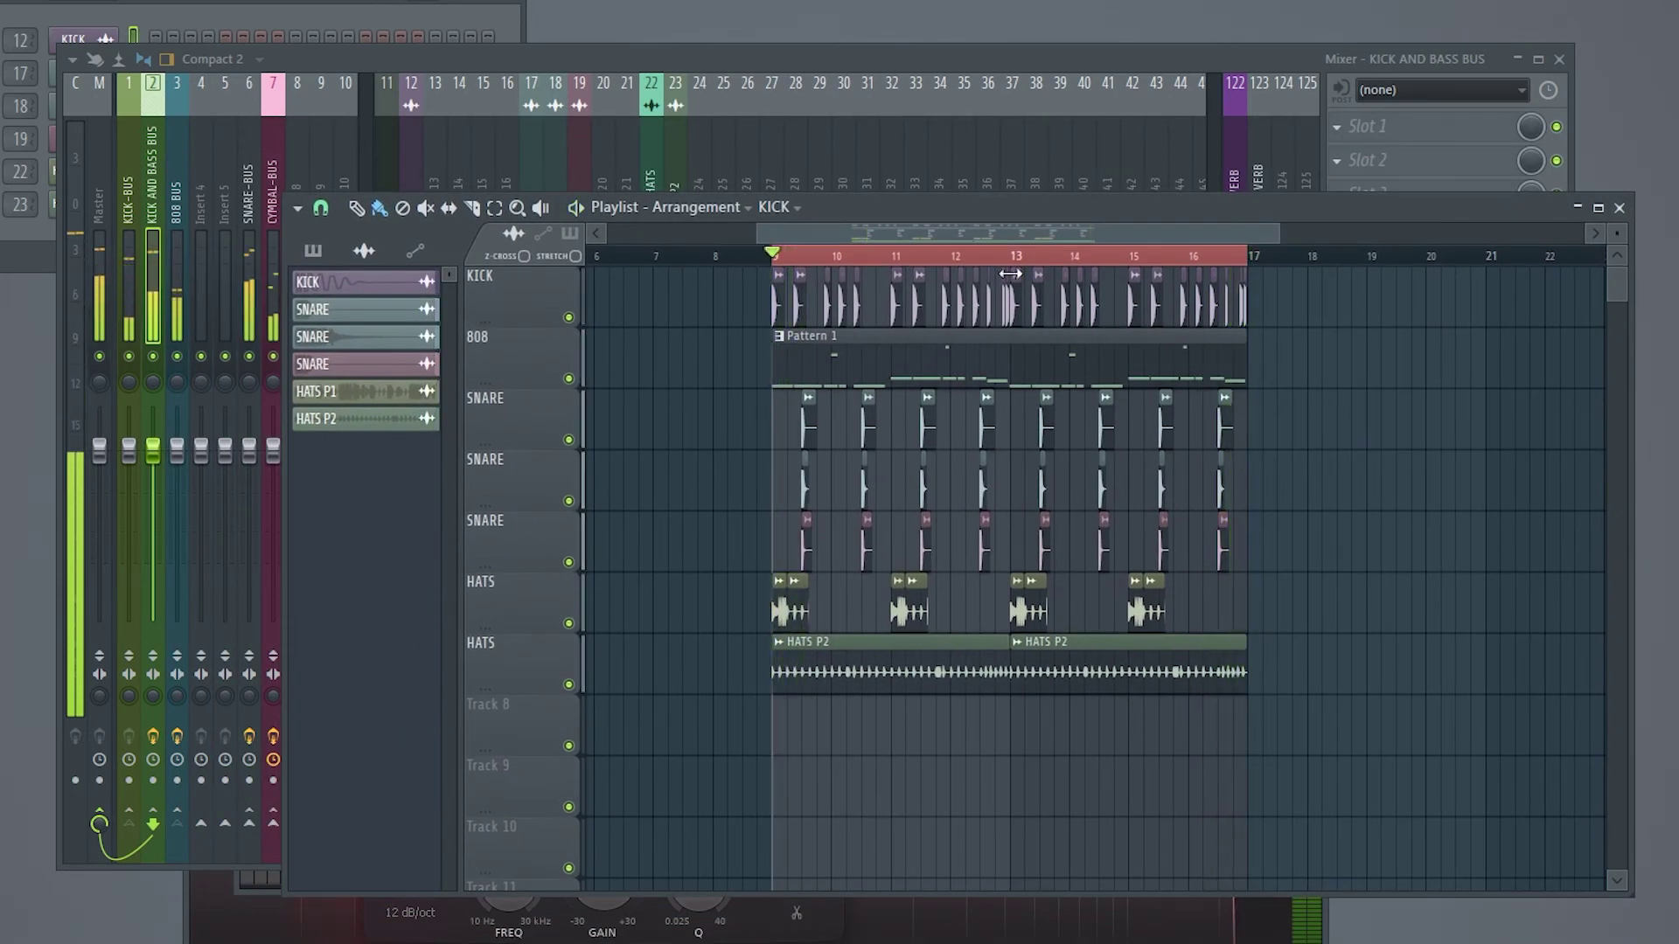
- Play the beat with effects bypassed on the 808, KICK, 808 BUS and KICK AND BASS BUS, re-enable them for comparison, and stop playback
{"action": "left_click", "coordinate": [743, 52]}
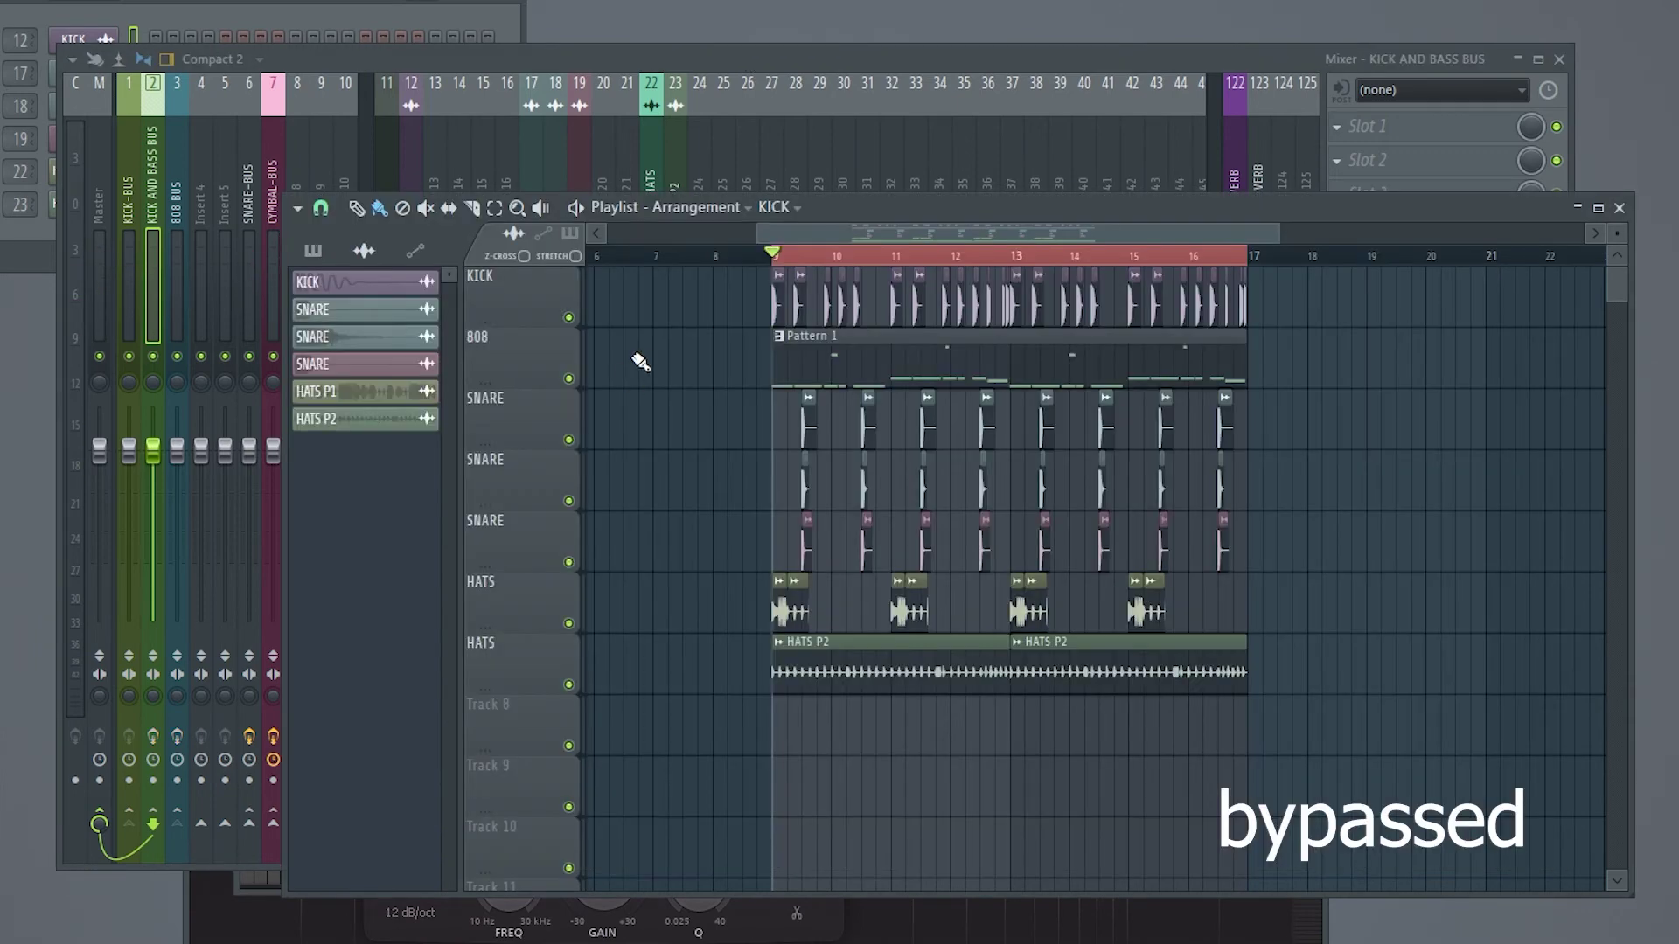
{"action": "key", "text": "space"}
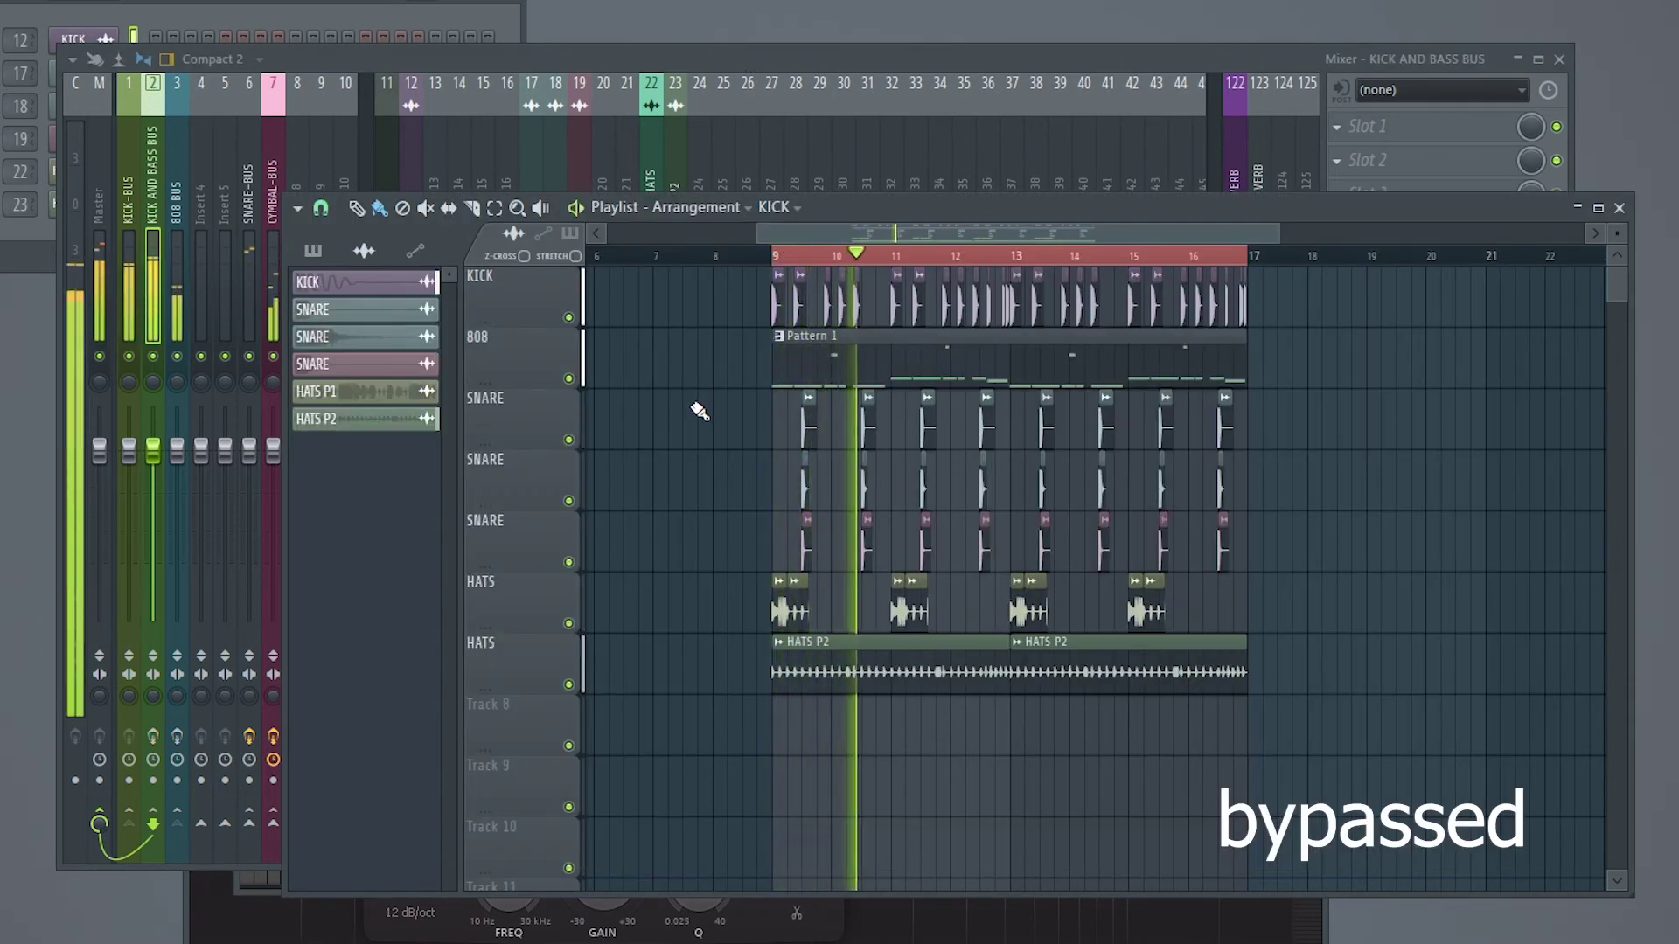
{"action": "left_click", "coordinate": [628, 64]}
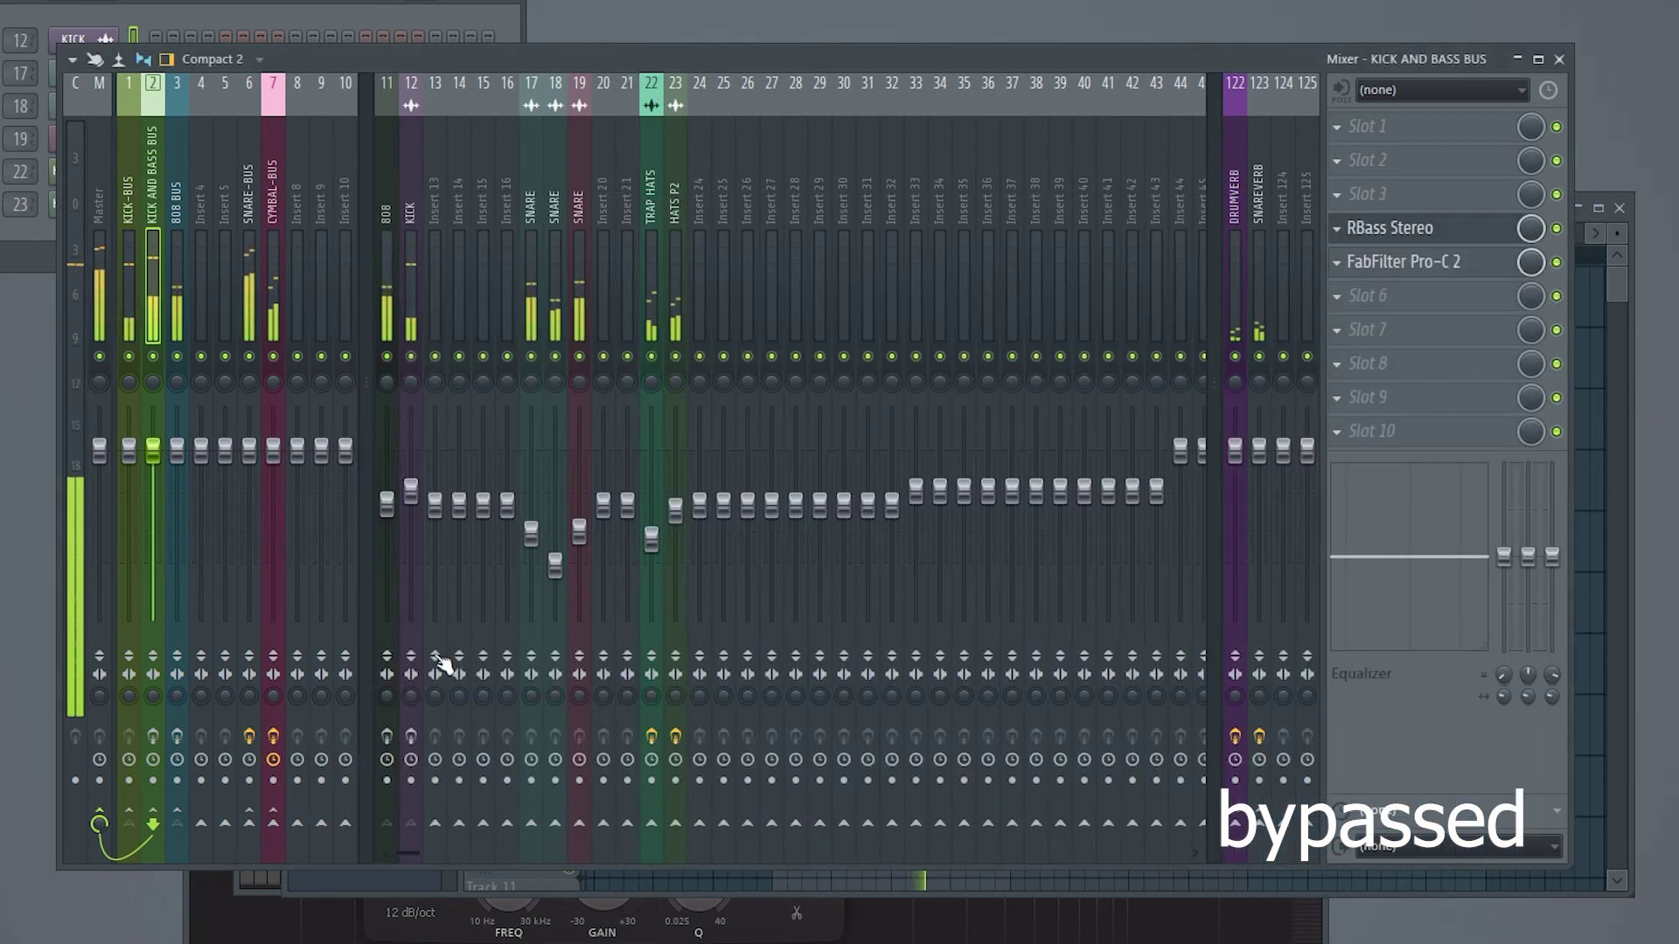
{"action": "left_click", "coordinate": [411, 737]}
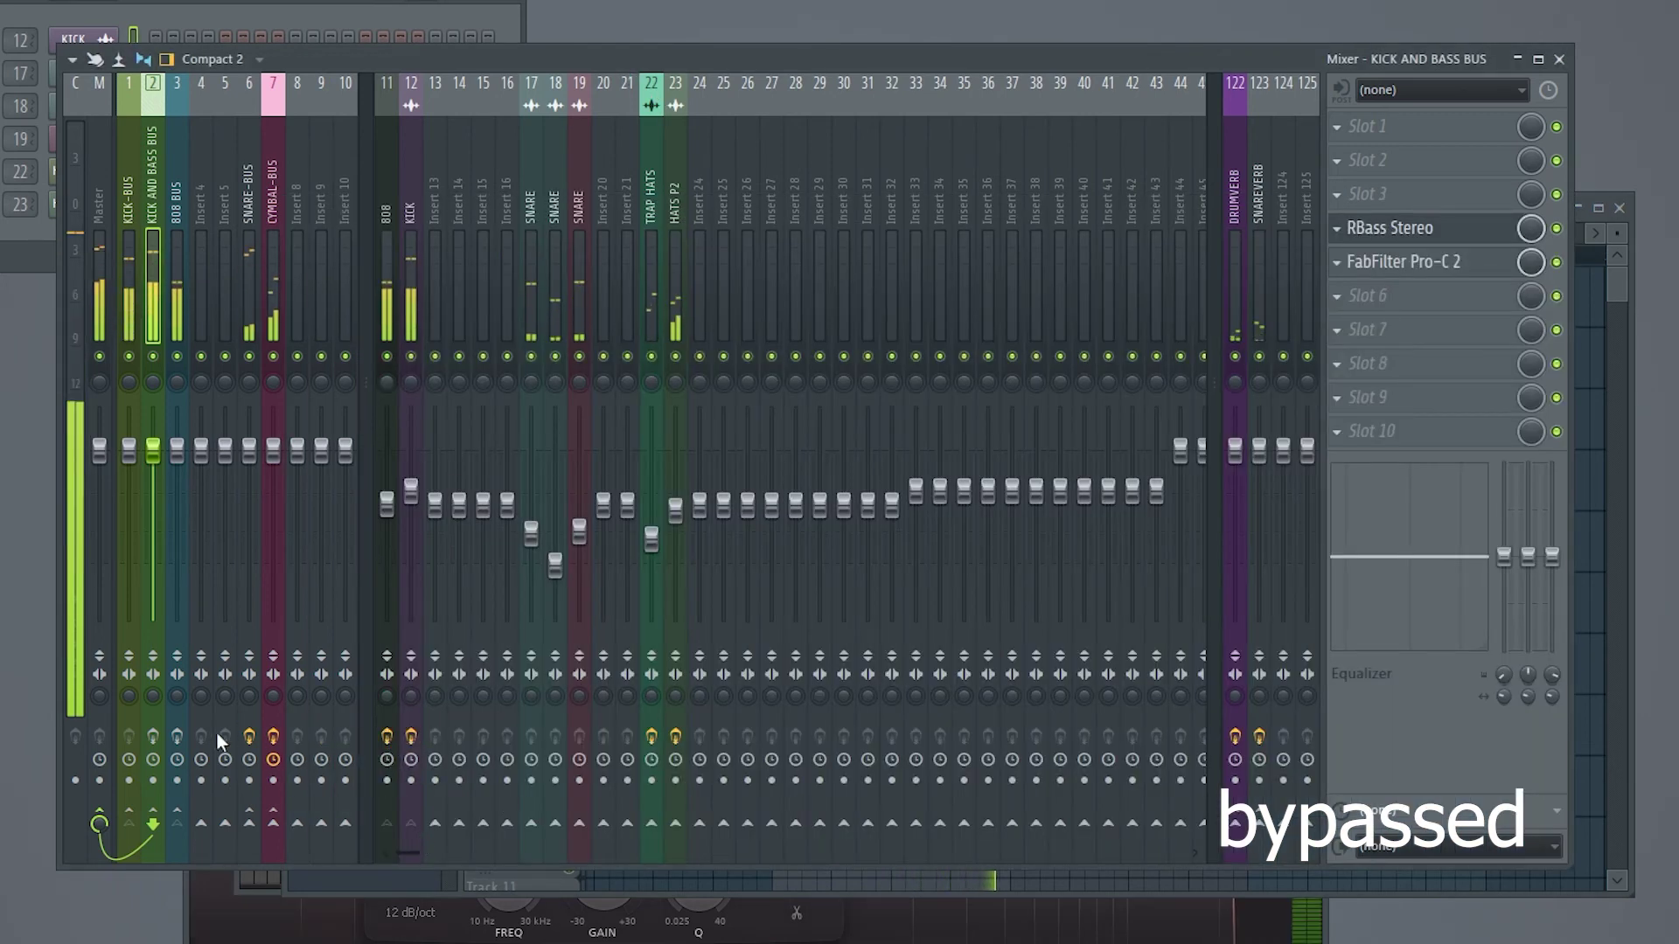
{"action": "left_click", "coordinate": [176, 737]}
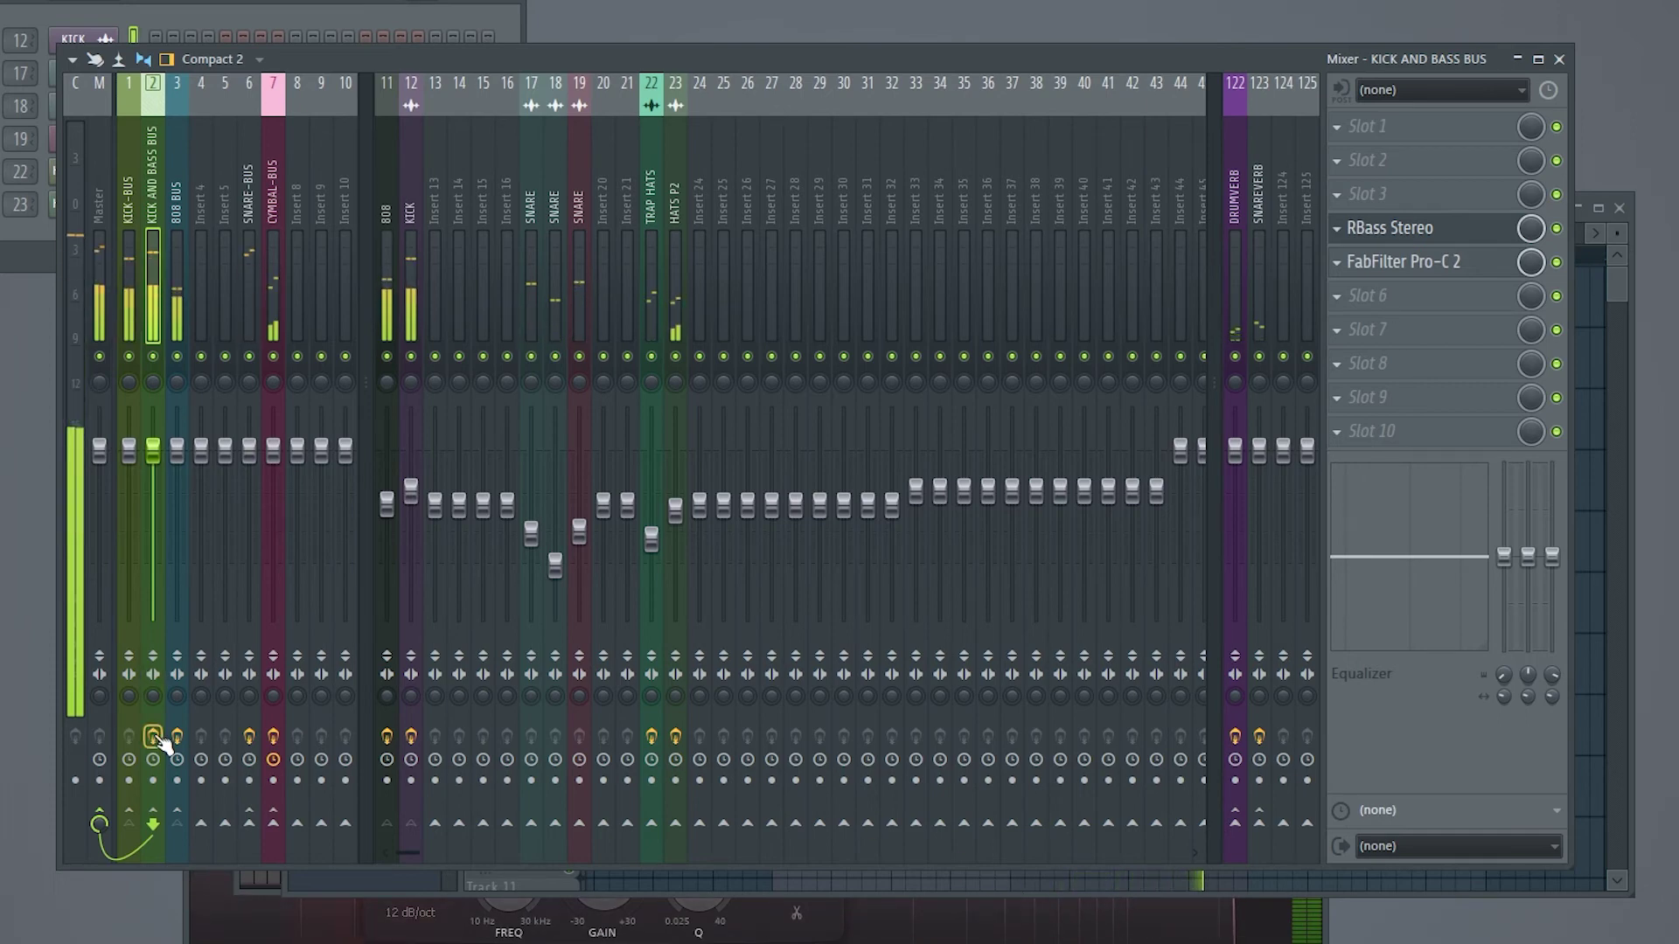
{"action": "key", "text": "F5"}
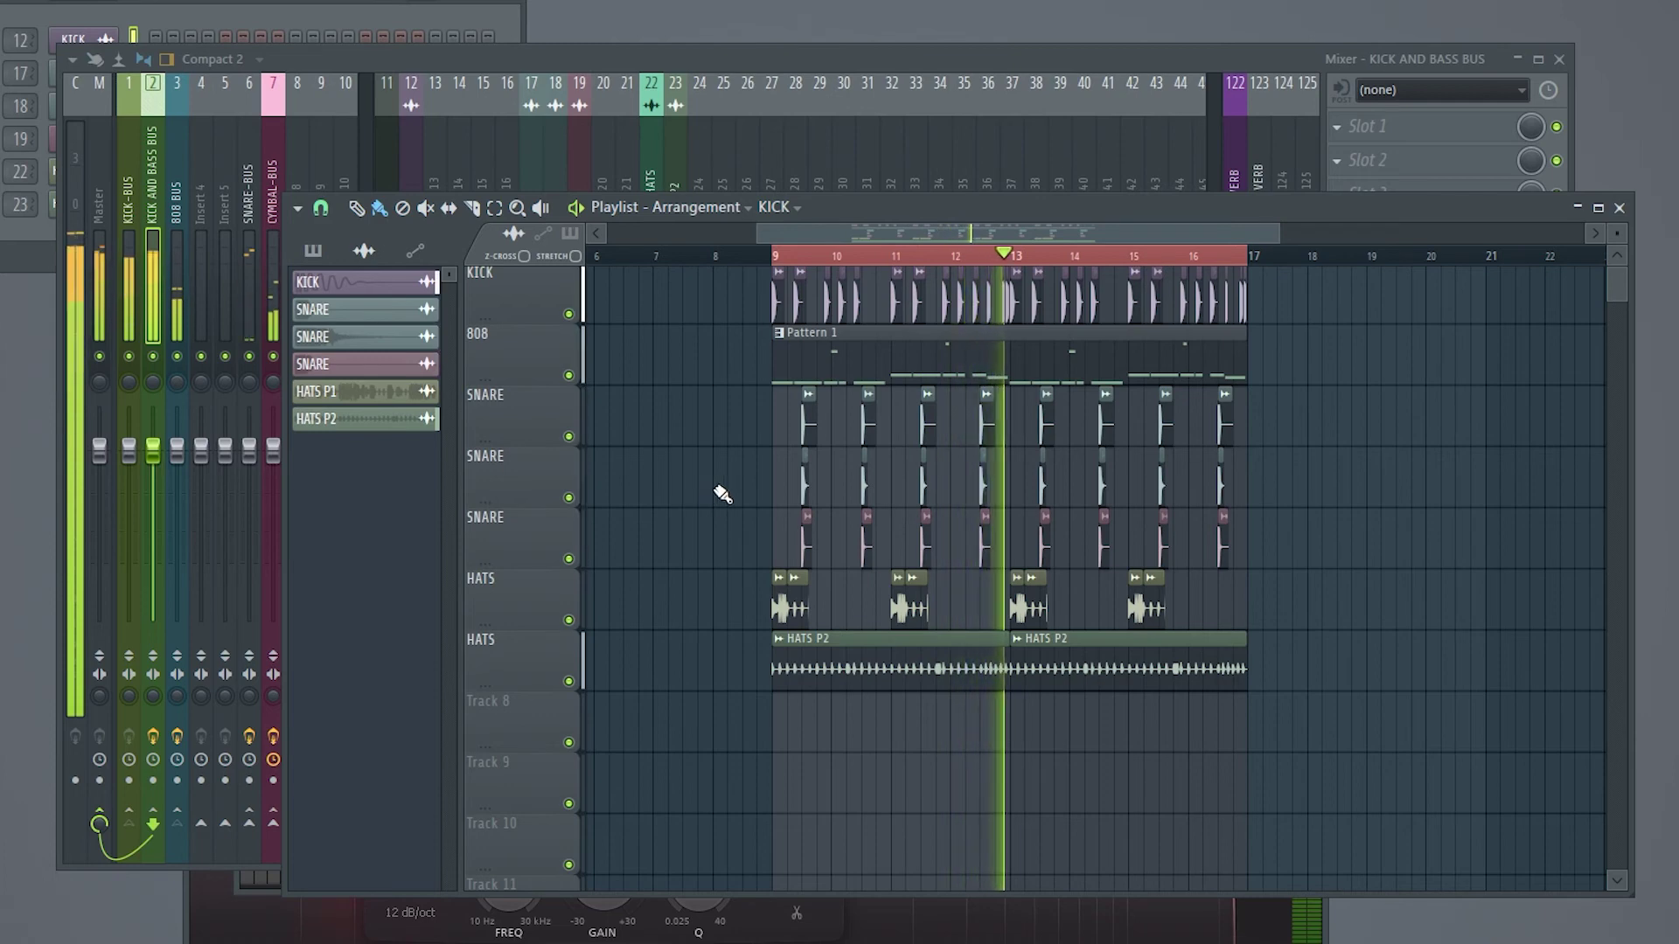
{"action": "key", "text": "space"}
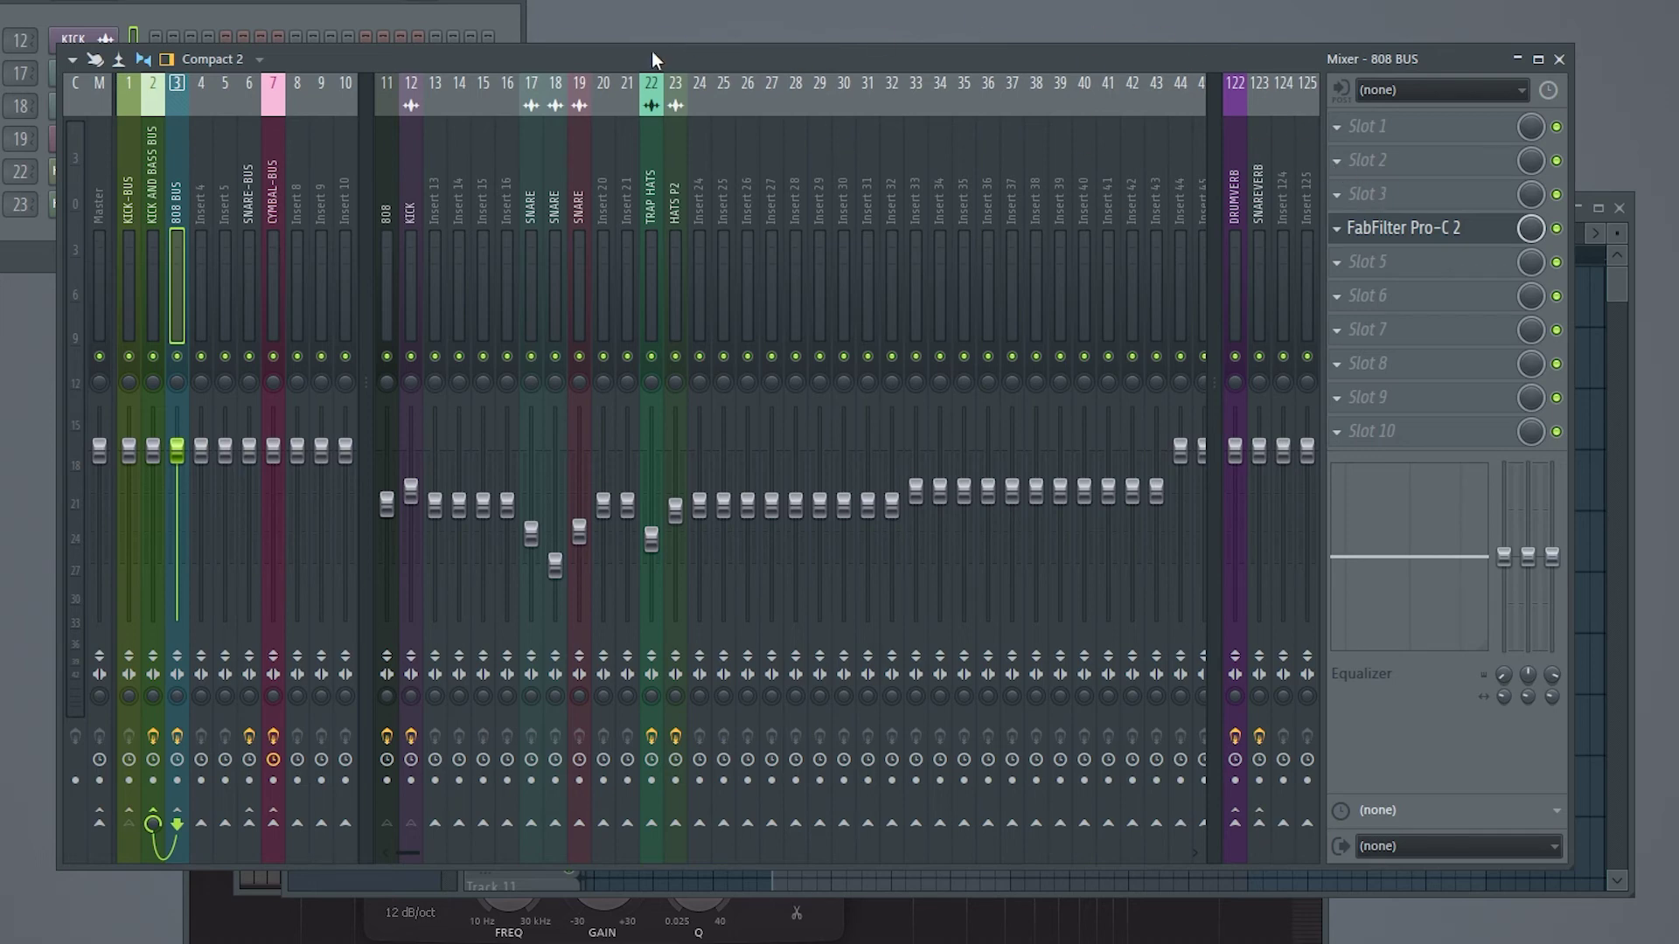
- Load FabFilter Pro-MB into slot 3 of the 808 BUS mixer track
{"action": "left_click", "coordinate": [1374, 194]}
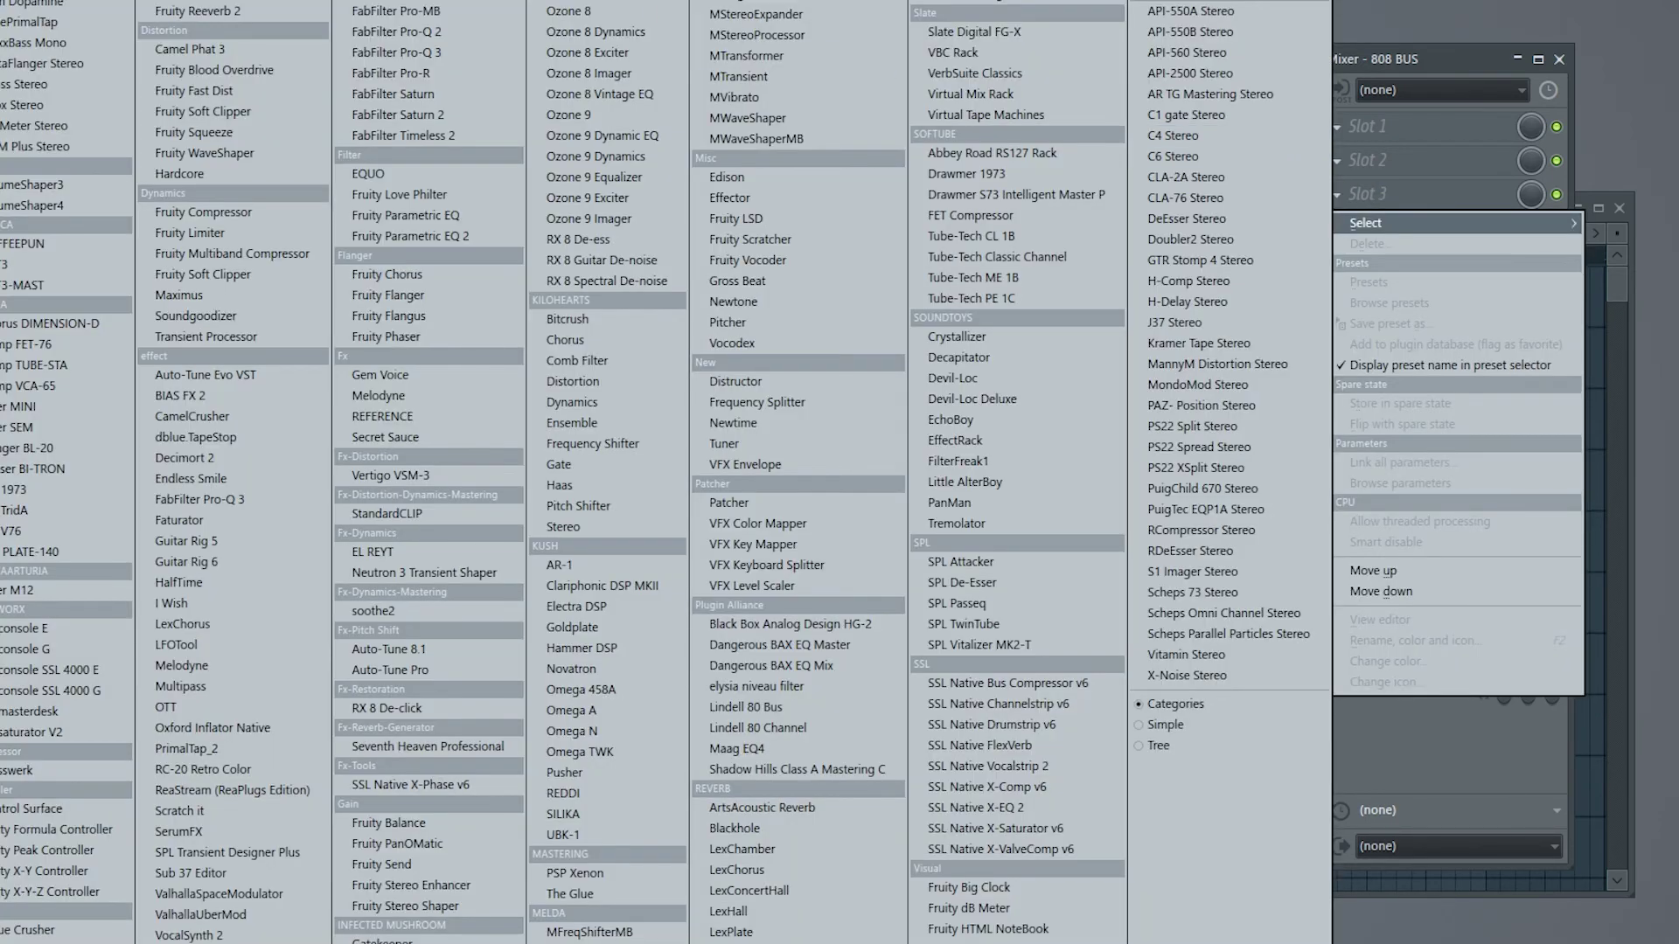
{"action": "left_click", "coordinate": [423, 13]}
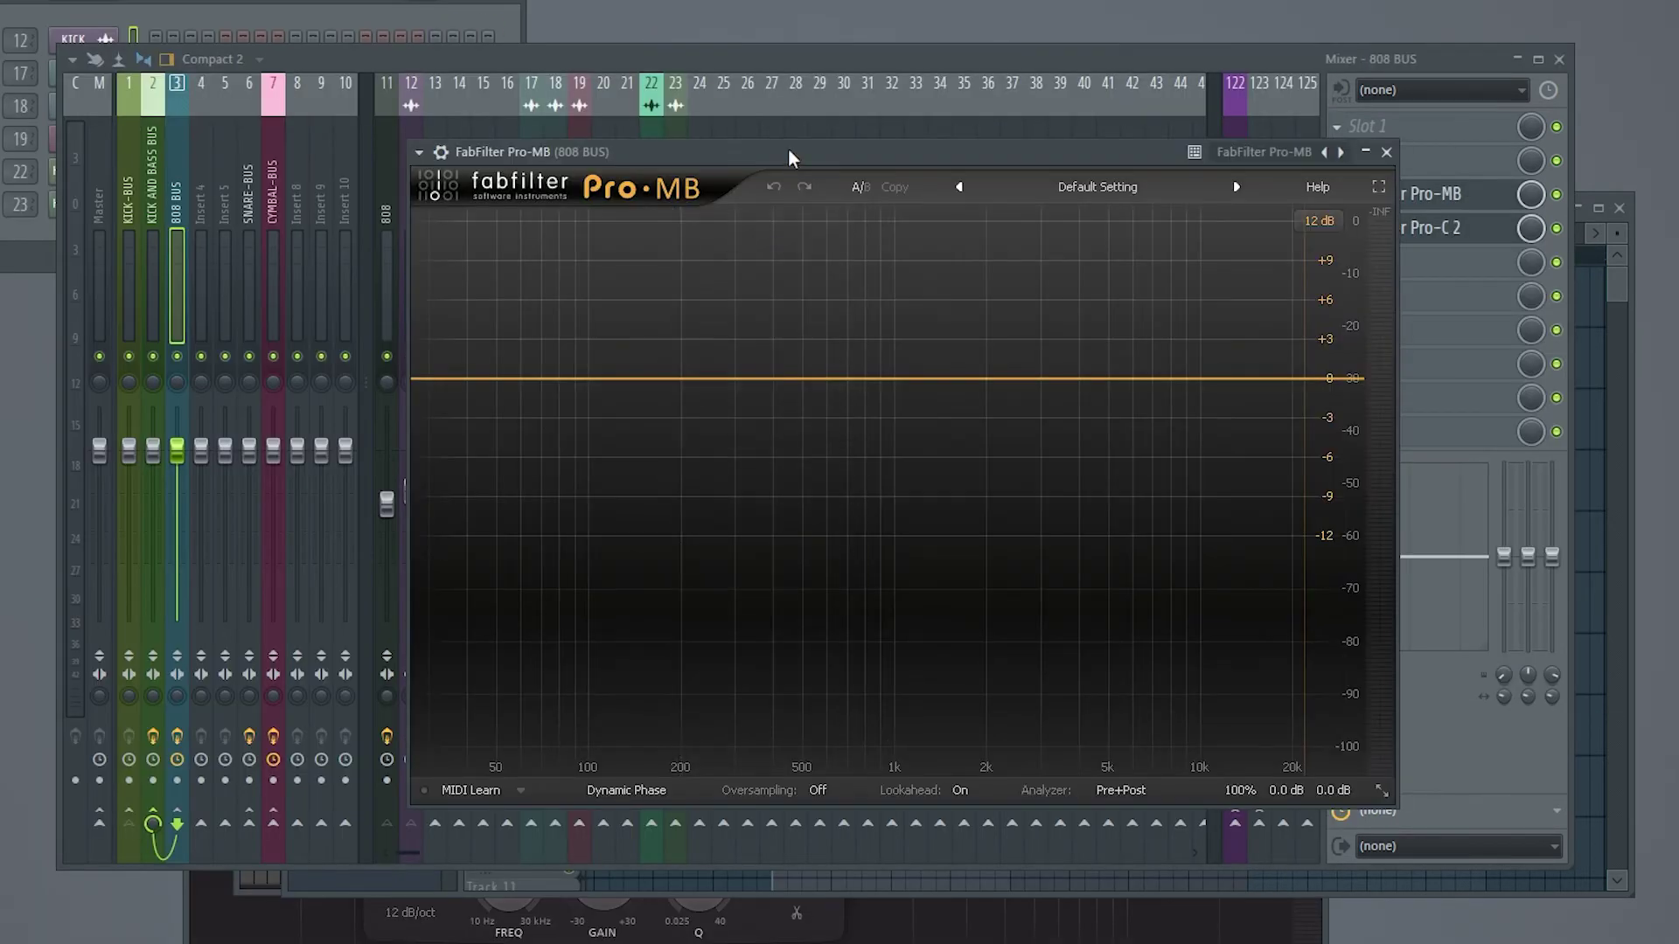
{"action": "left_click_drag", "start_coordinate": [788, 151], "coordinate": [676, 171]}
- Create a Pro-MB low band up to about 160 Hz and a slightly boosted second band from there to about 800 Hz
{"action": "left_click_drag", "start_coordinate": [482, 400], "coordinate": [302, 416]}
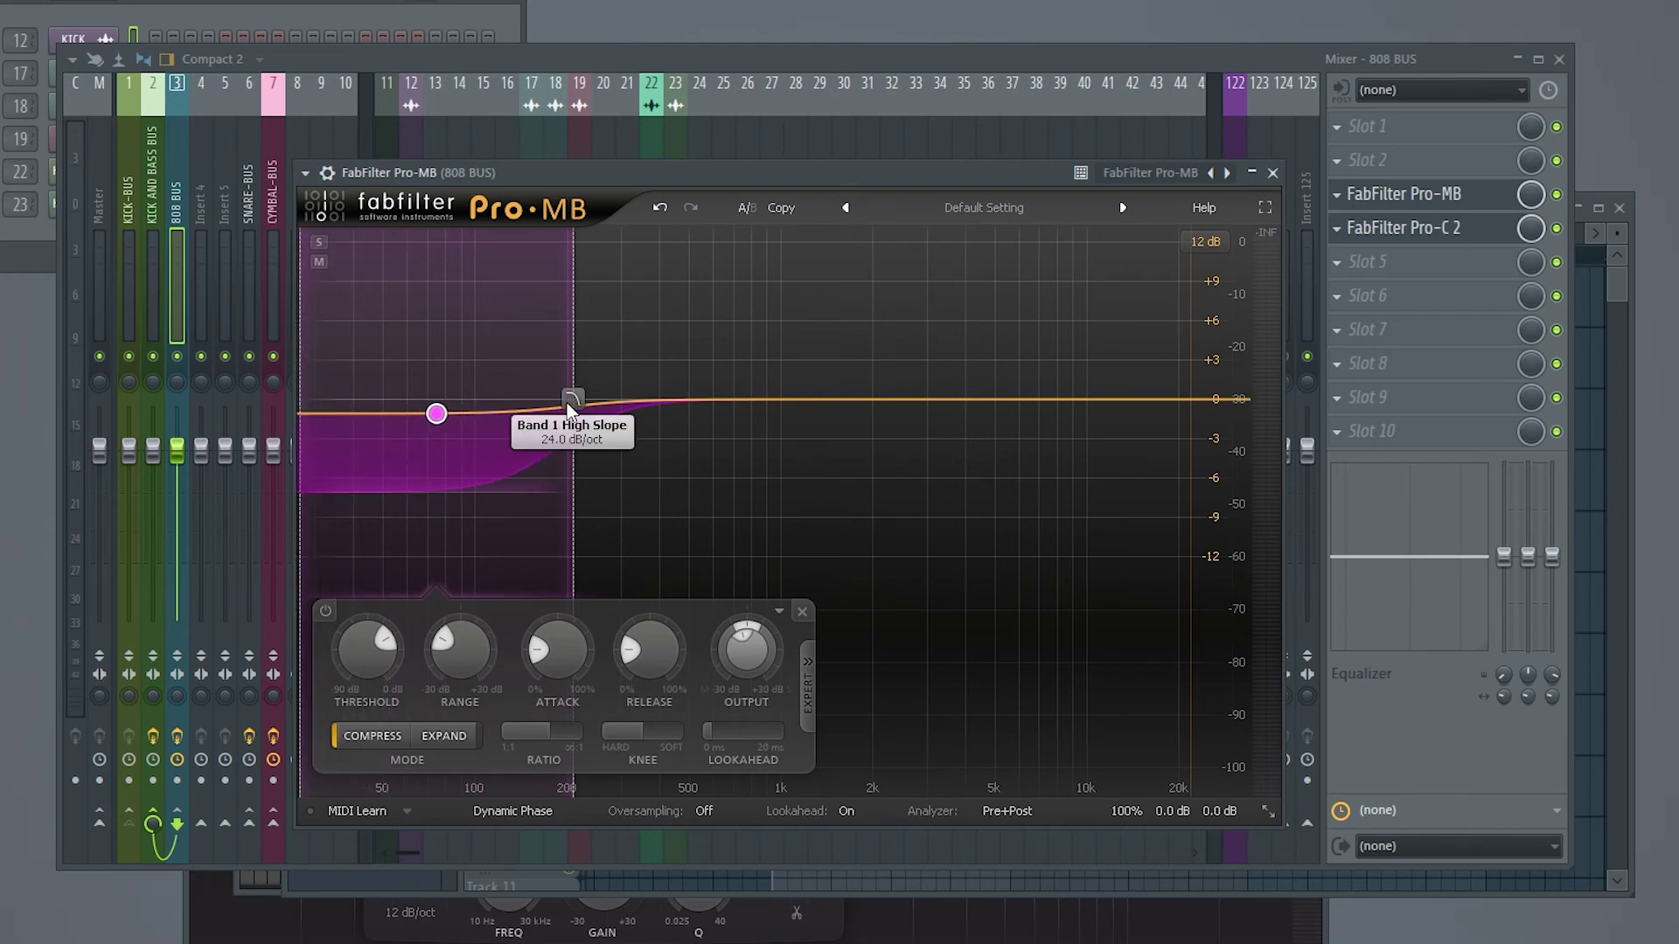
{"action": "left_click_drag", "start_coordinate": [569, 409], "coordinate": [536, 409]}
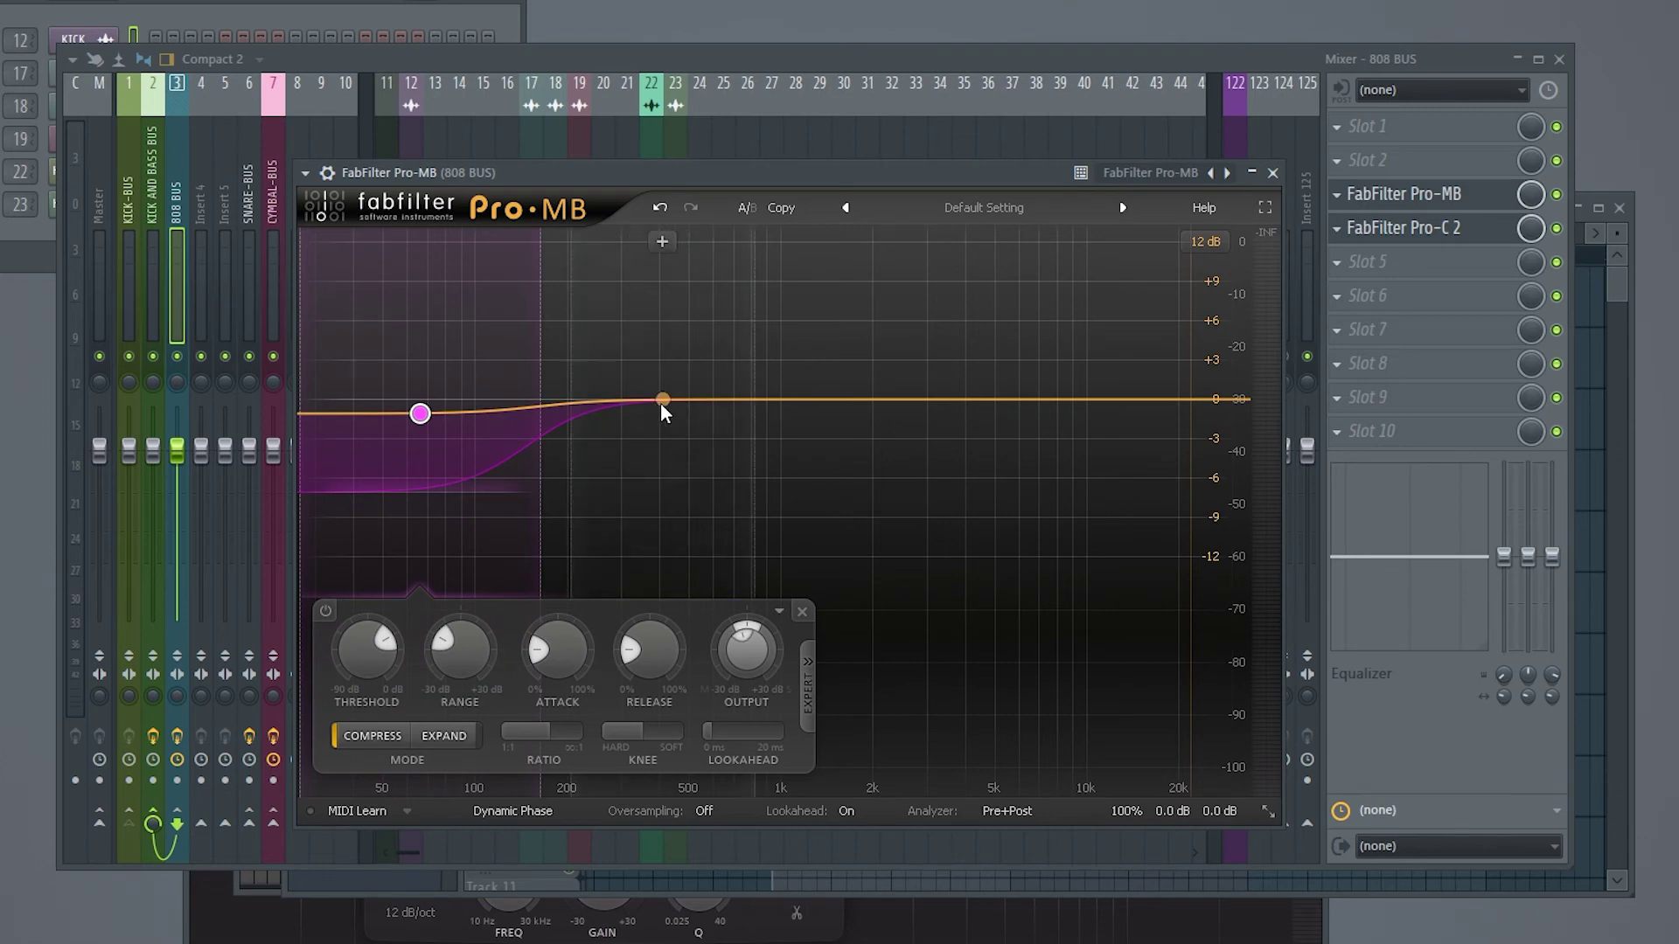
{"action": "left_click_drag", "start_coordinate": [662, 402], "coordinate": [541, 399]}
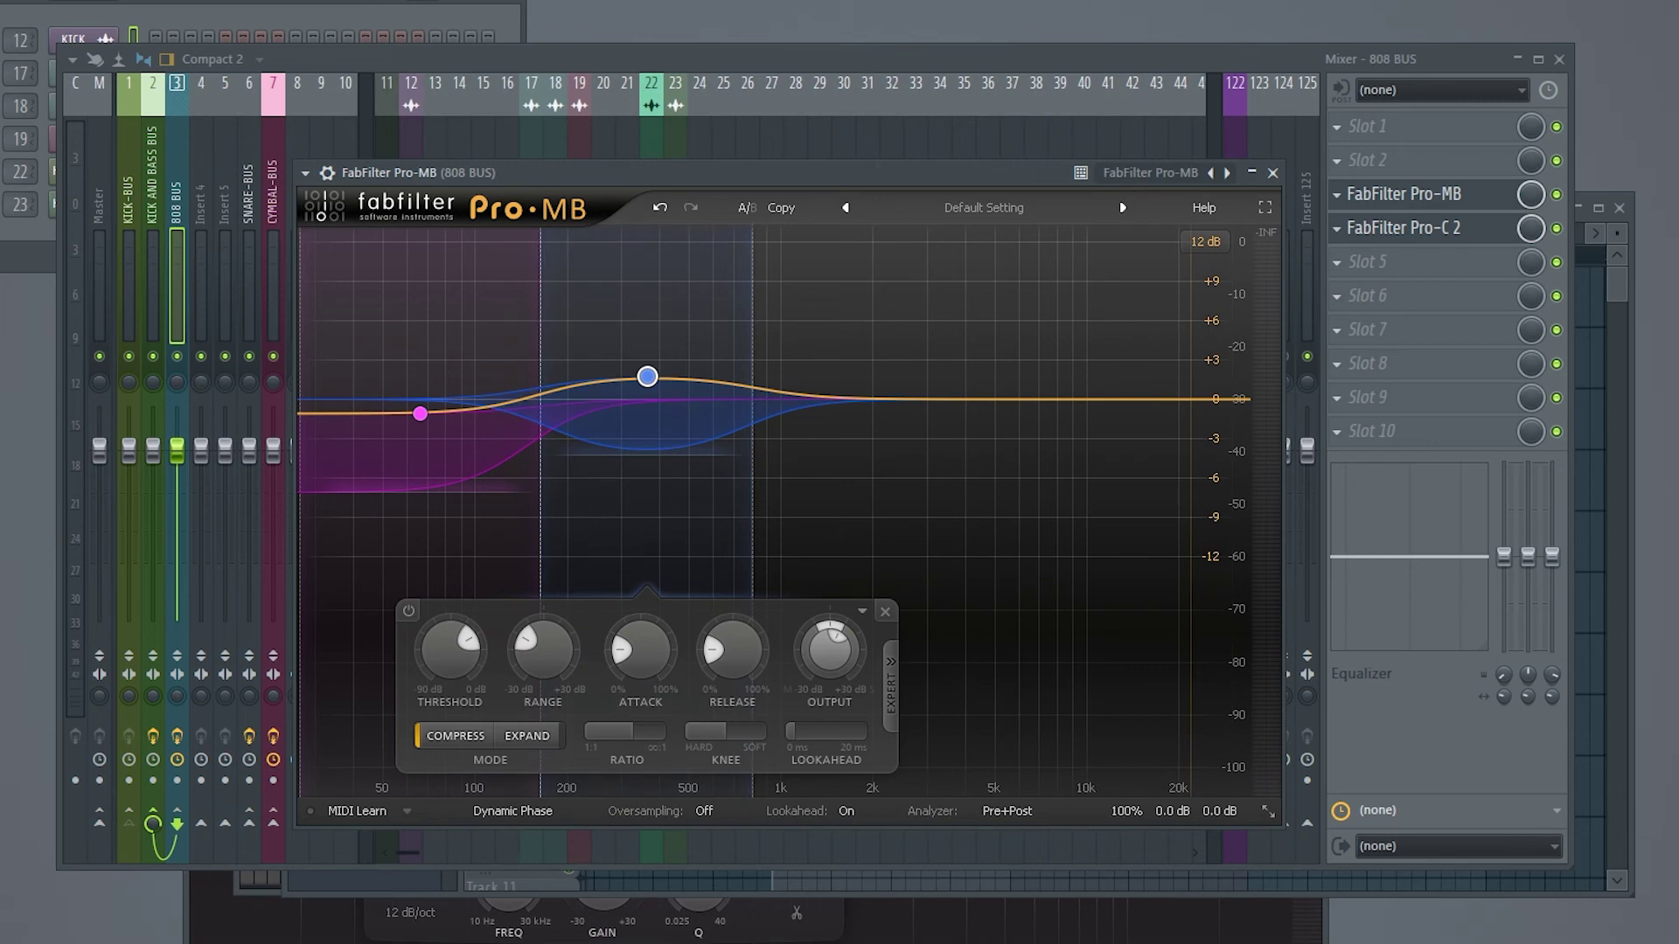
- During playback, adjust the Pro-MB low band's threshold, shorten its attack, and fine-tune its release
{"action": "key", "text": "space"}
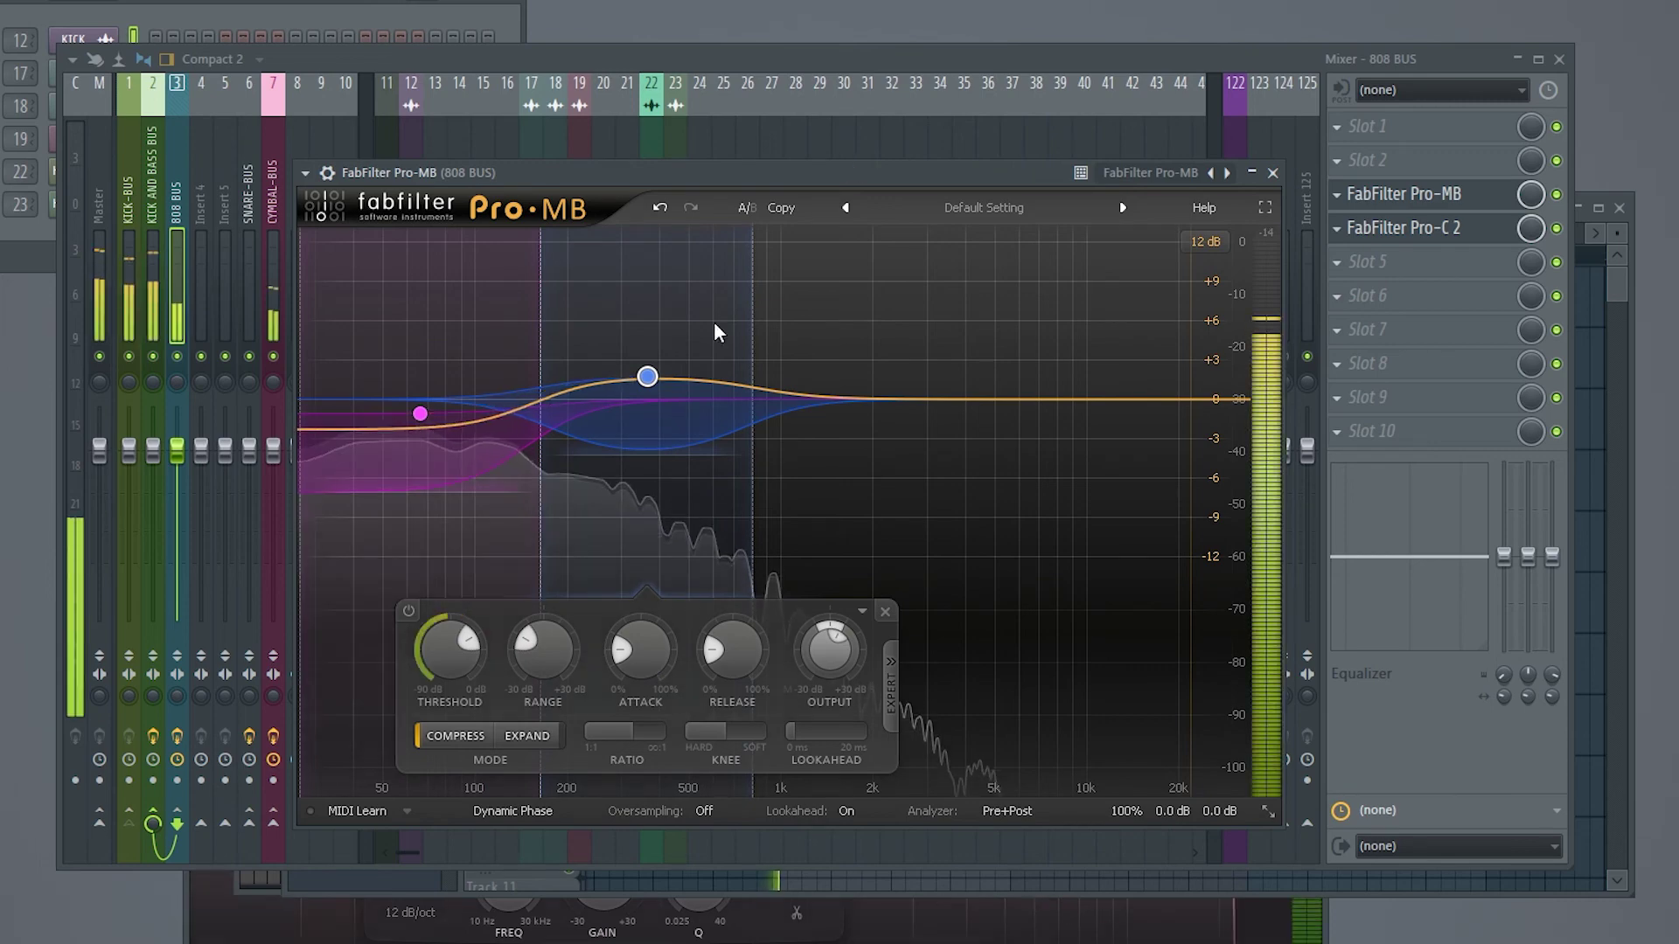
{"action": "left_click", "coordinate": [420, 414]}
{"action": "left_click_drag", "start_coordinate": [382, 666], "coordinate": [375, 638]}
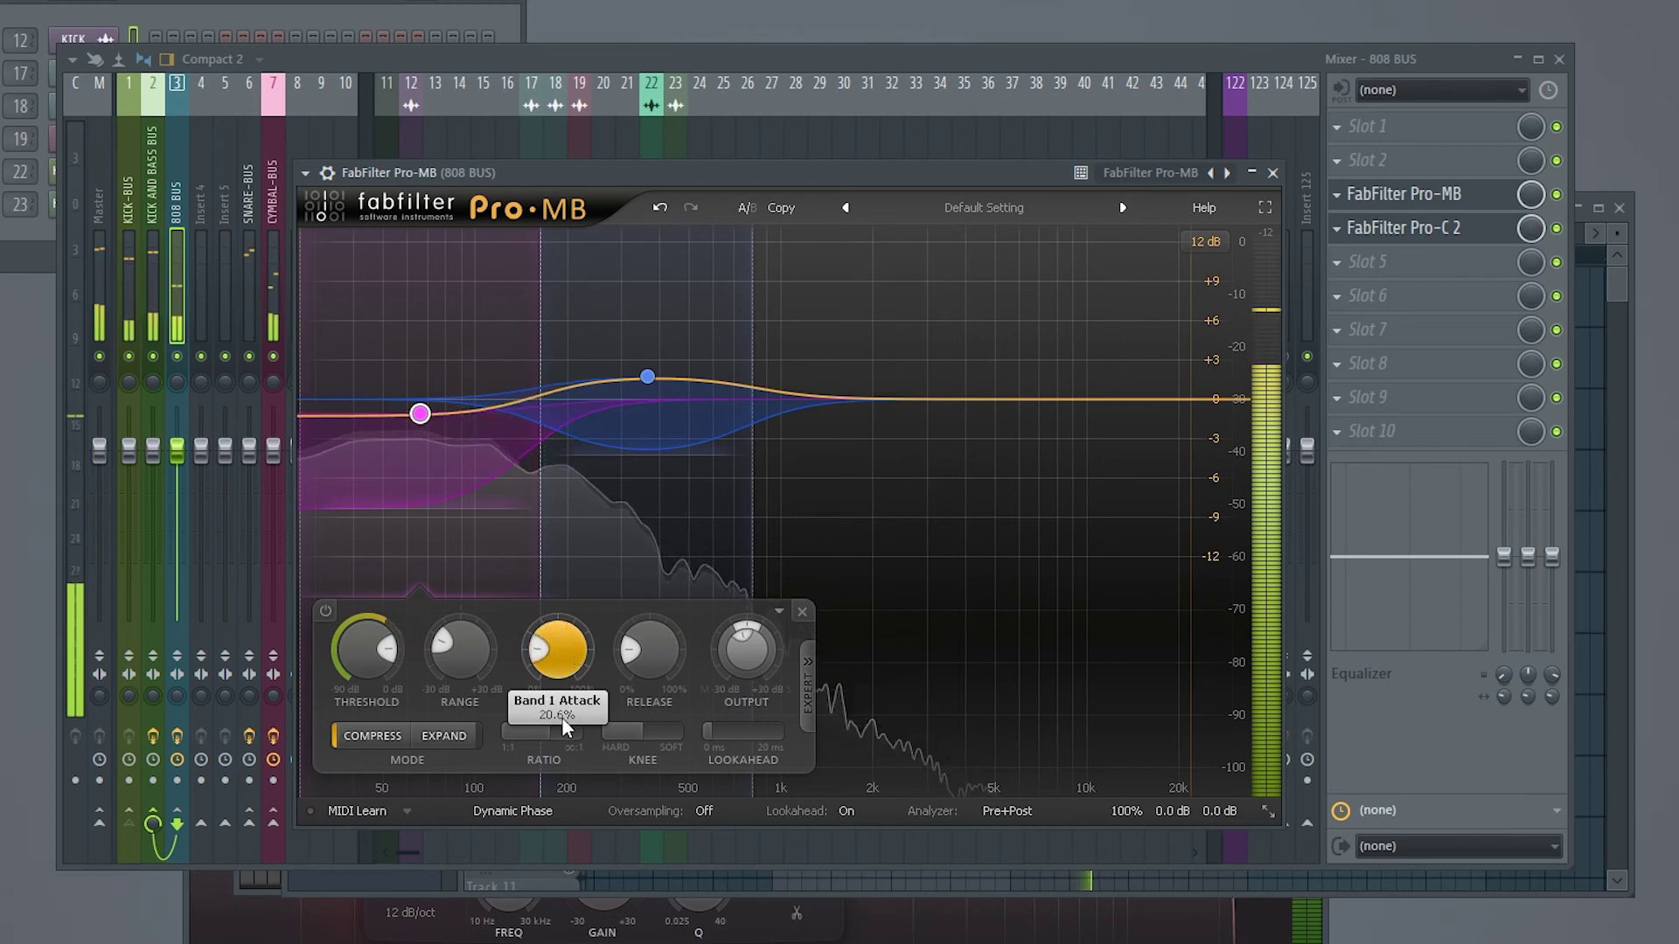
{"action": "left_click_drag", "start_coordinate": [560, 668], "coordinate": [556, 707]}
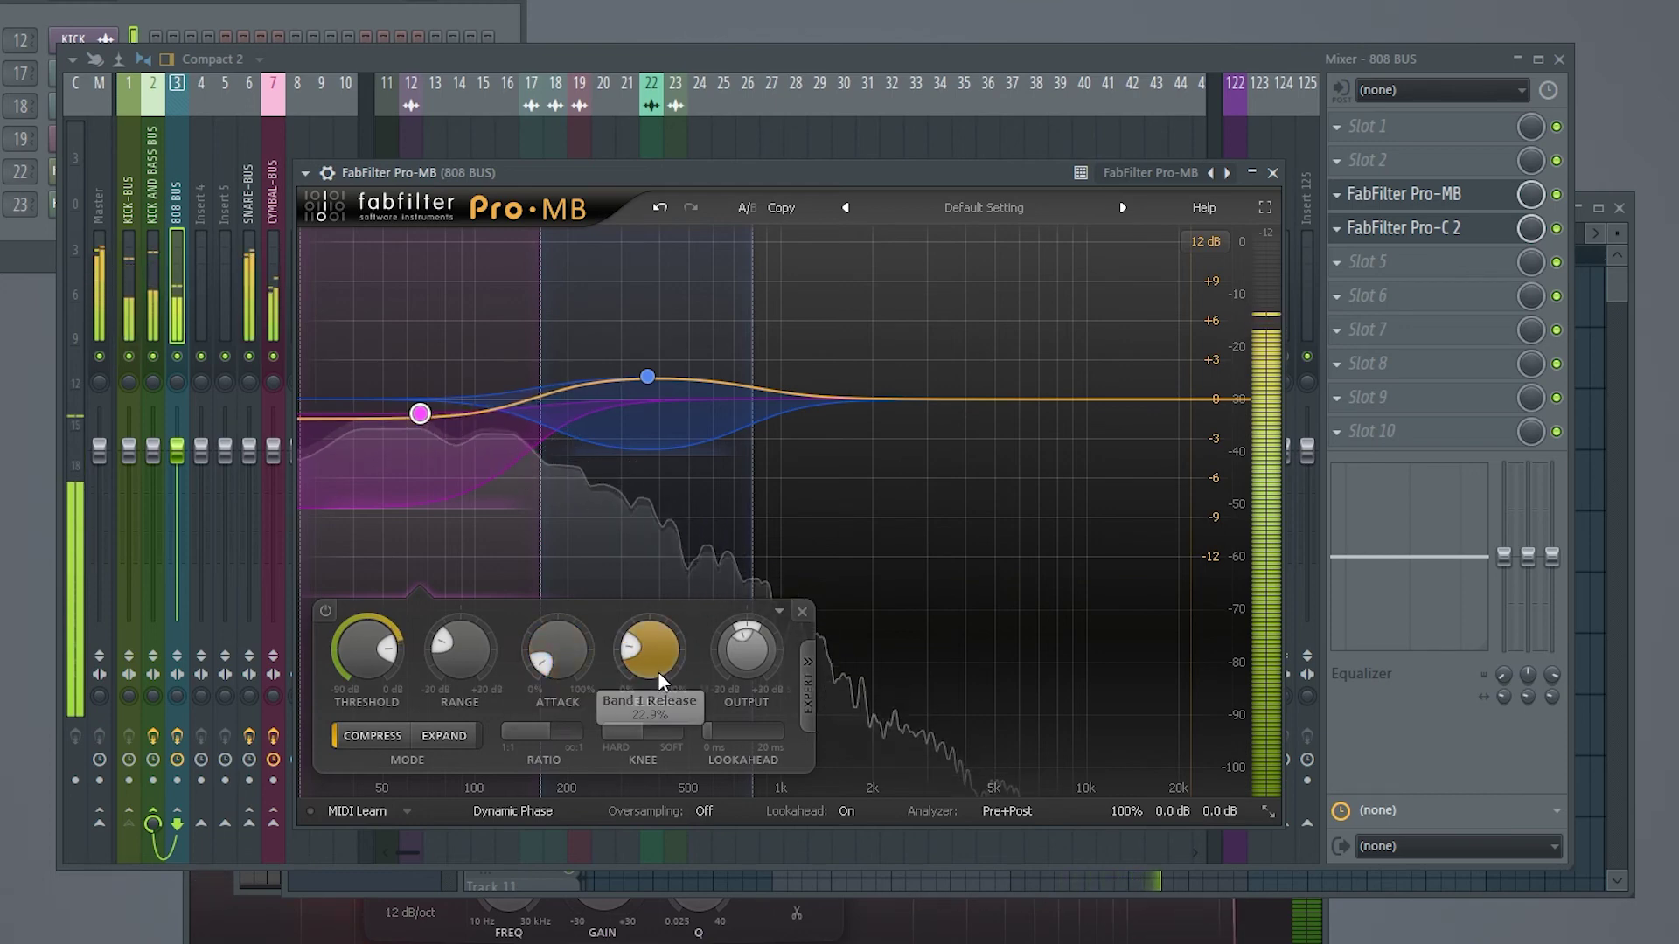
{"action": "left_click_drag", "start_coordinate": [662, 680], "coordinate": [662, 664]}
- Extend Pro-MB's second band up to about 1 kHz, shorten its attack, lengthen its release, and set its range to about +1.2 dB
{"action": "left_click", "coordinate": [647, 376]}
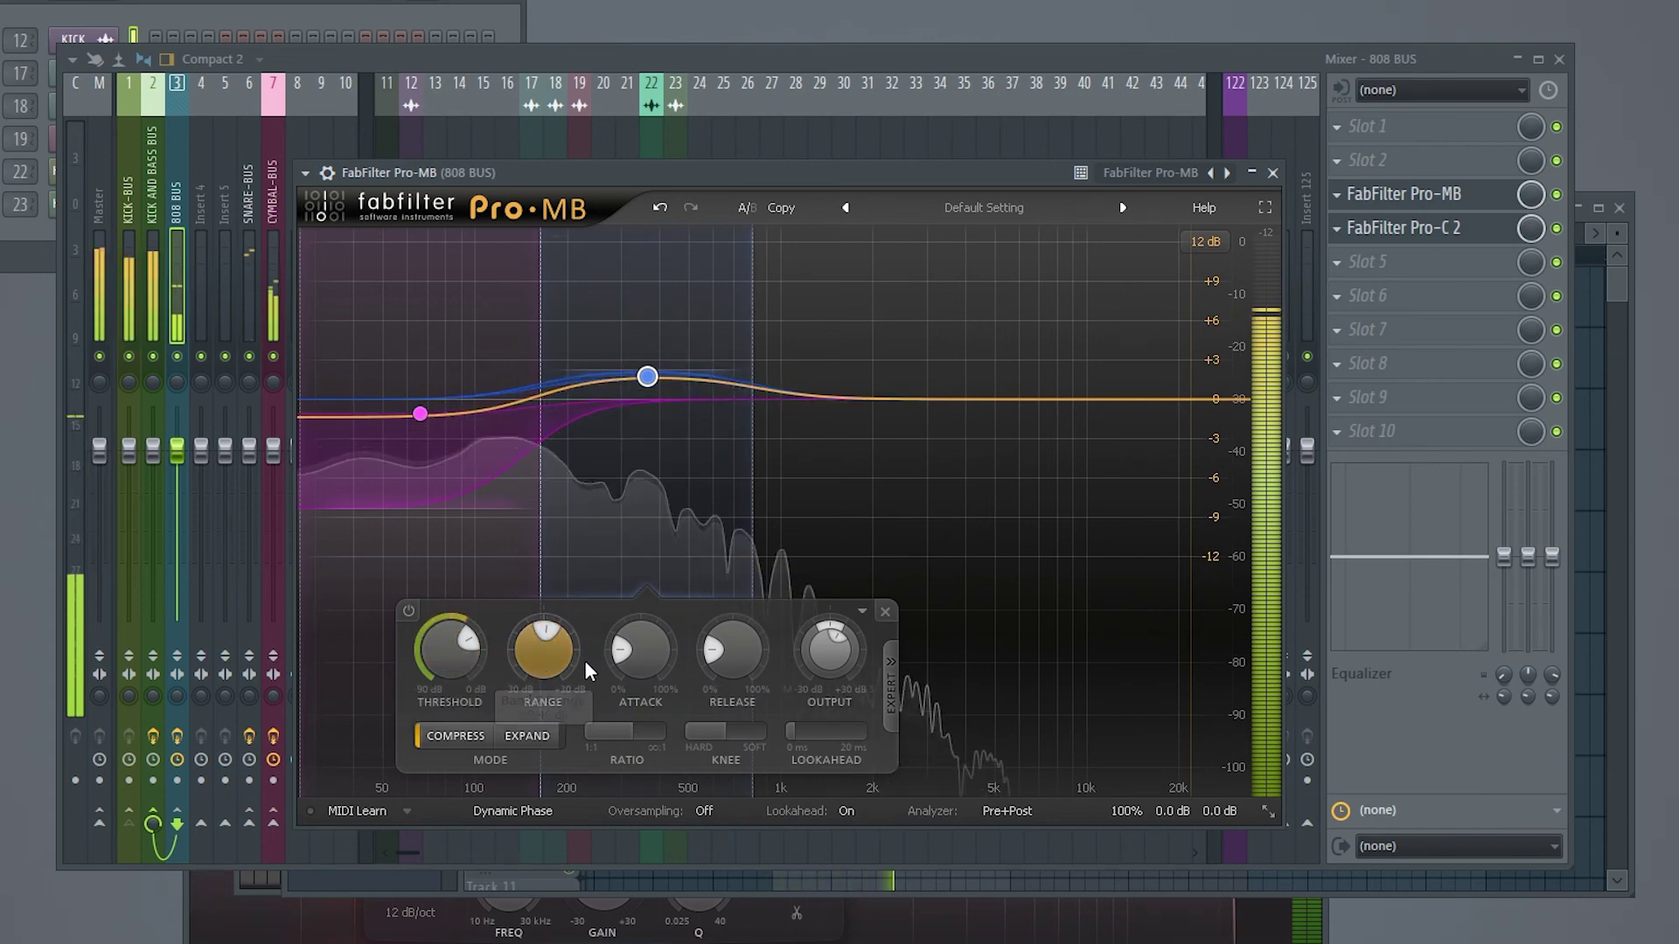
{"action": "left_click_drag", "start_coordinate": [764, 395], "coordinate": [789, 396]}
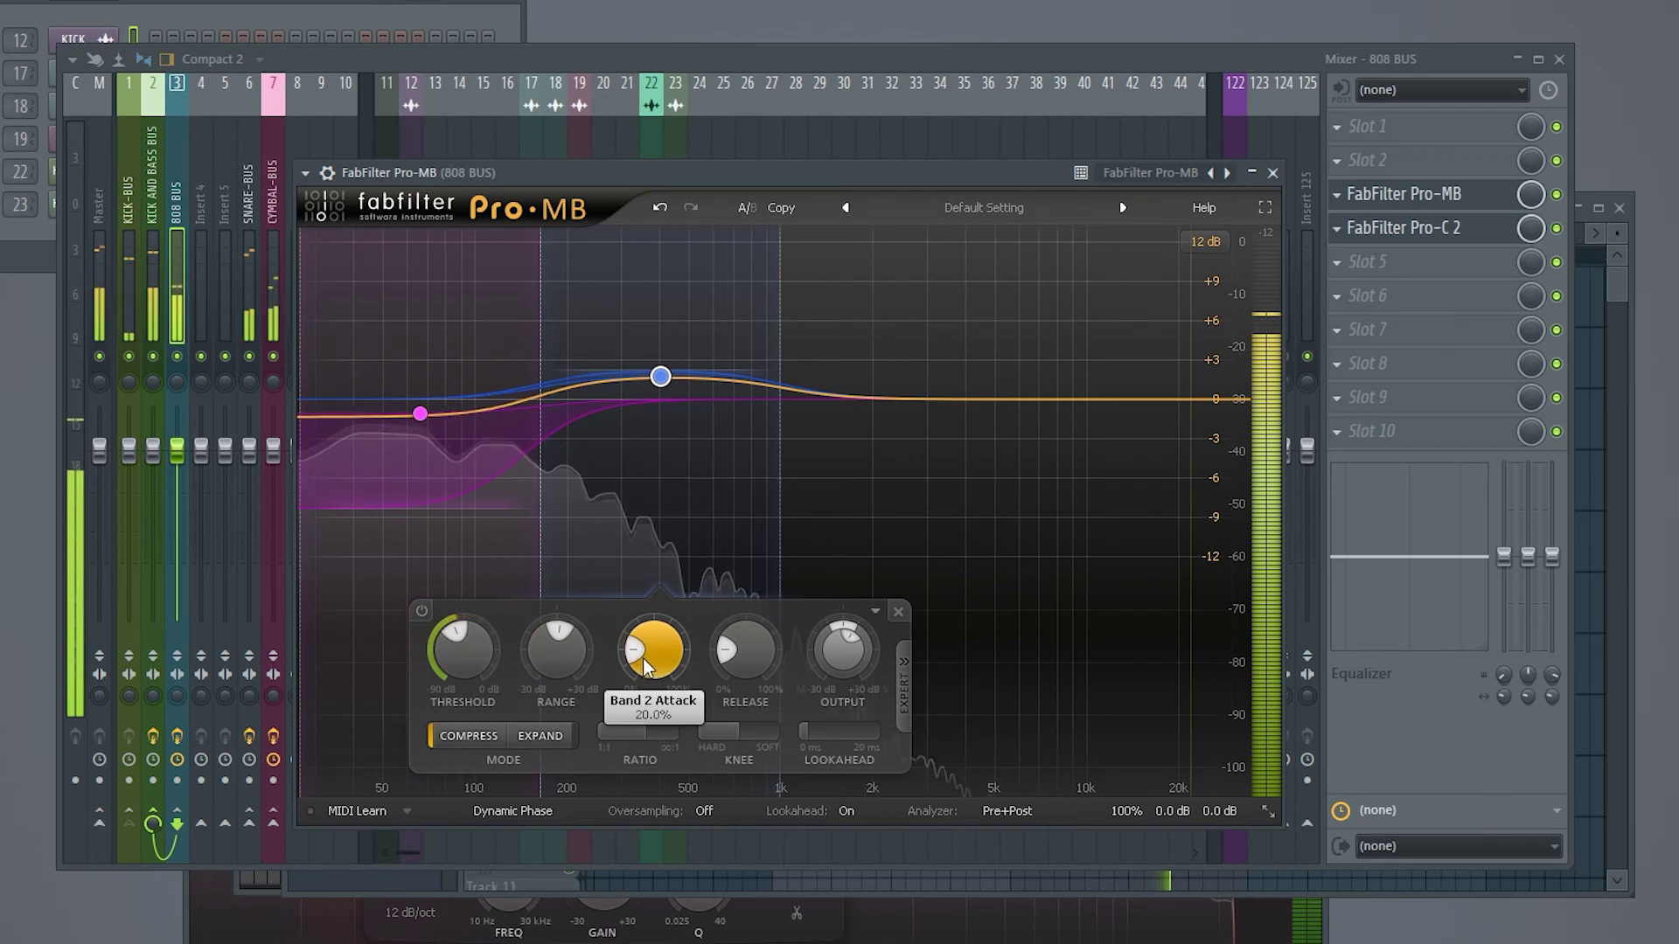
{"action": "left_click_drag", "start_coordinate": [658, 623], "coordinate": [726, 604]}
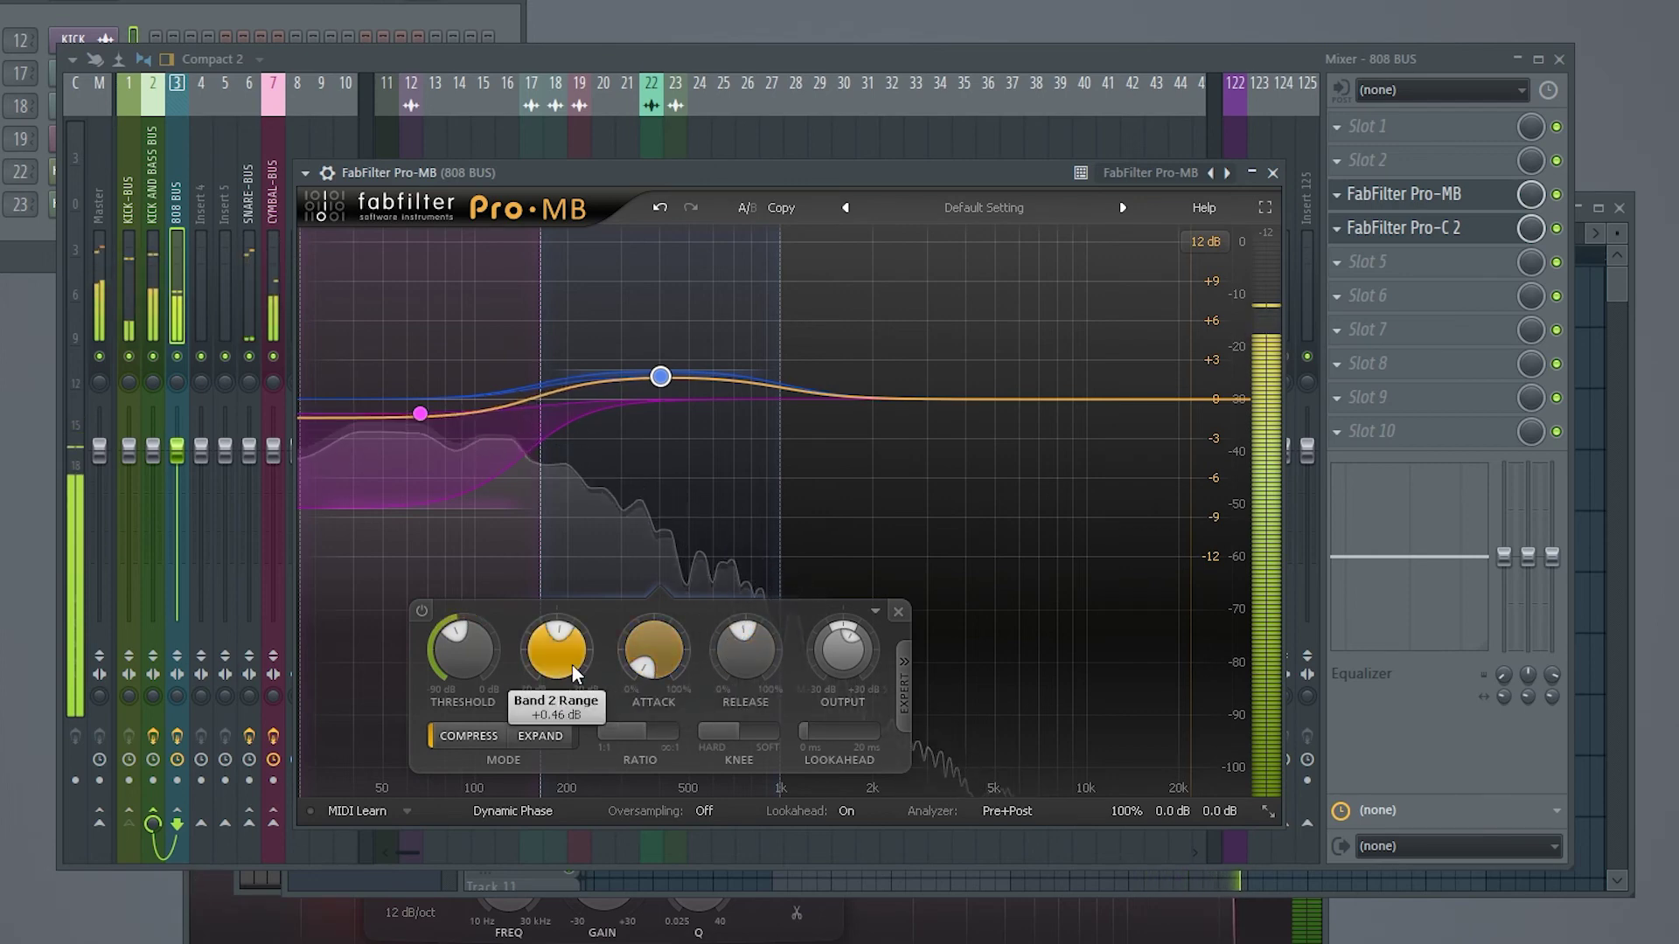
{"action": "left_click_drag", "start_coordinate": [573, 671], "coordinate": [577, 649]}
{"action": "left_click_drag", "start_coordinate": [708, 182], "coordinate": [735, 163]}
{"action": "left_click_drag", "start_coordinate": [583, 637], "coordinate": [584, 654]}
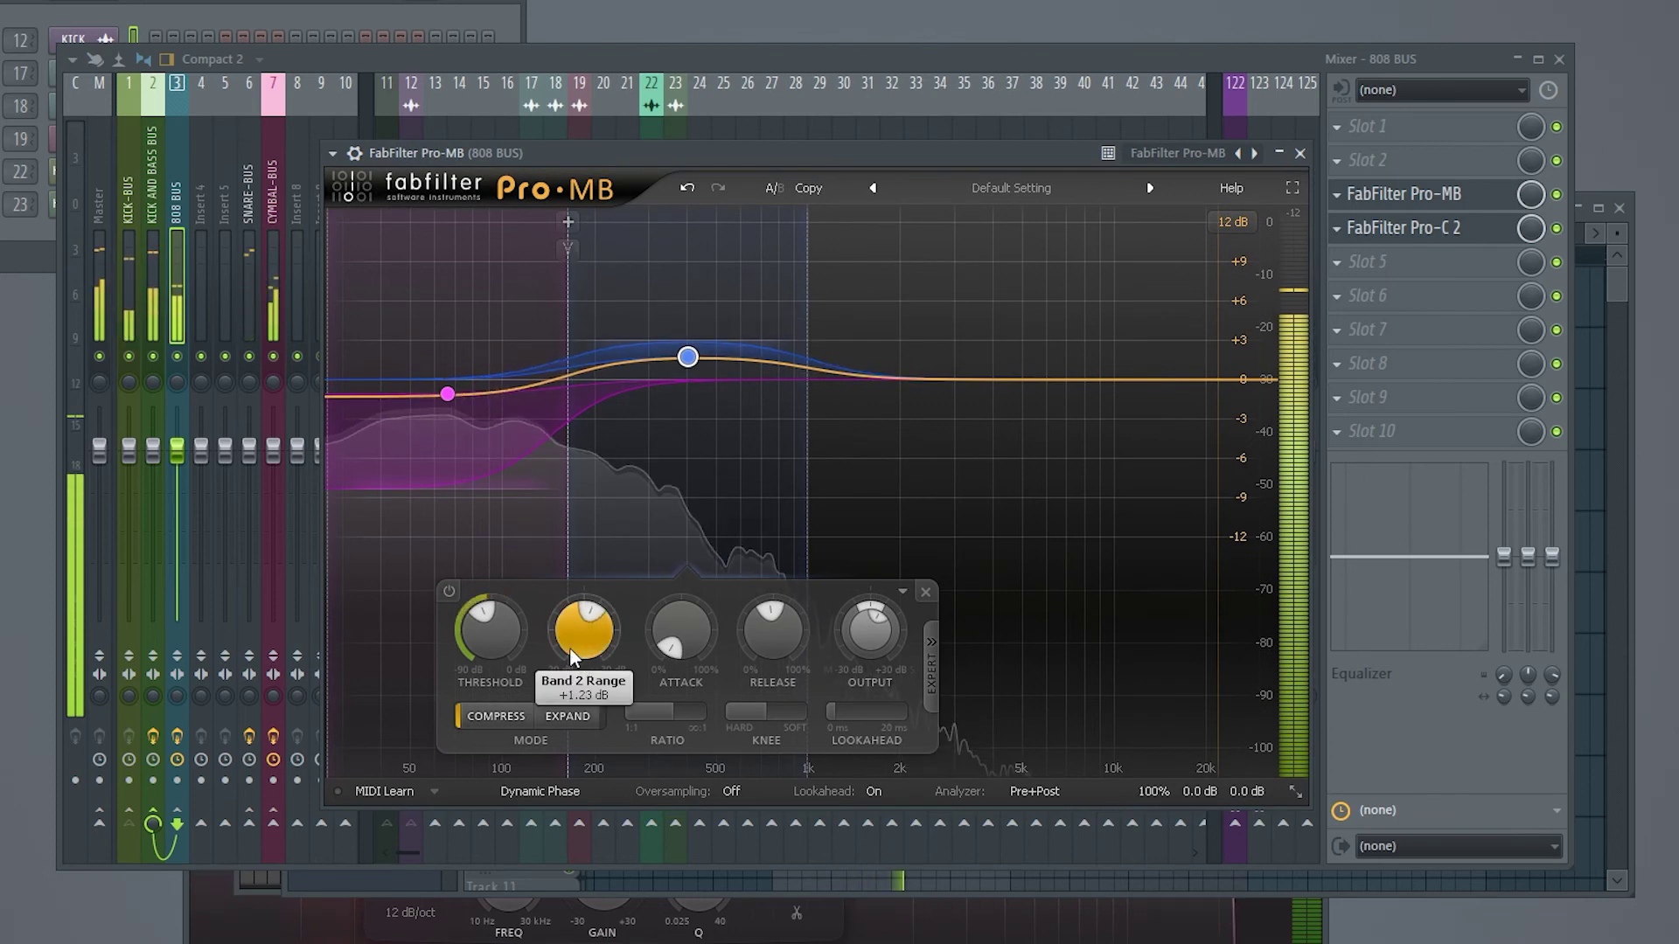
- Set the second band's threshold to about -12 dB, toggle Pro-MB for comparison, and stop playback
{"action": "left_click_drag", "start_coordinate": [495, 623], "coordinate": [495, 661]}
{"action": "scroll", "coordinate": [495, 656], "scroll_direction": "up", "scroll_amount": 10}
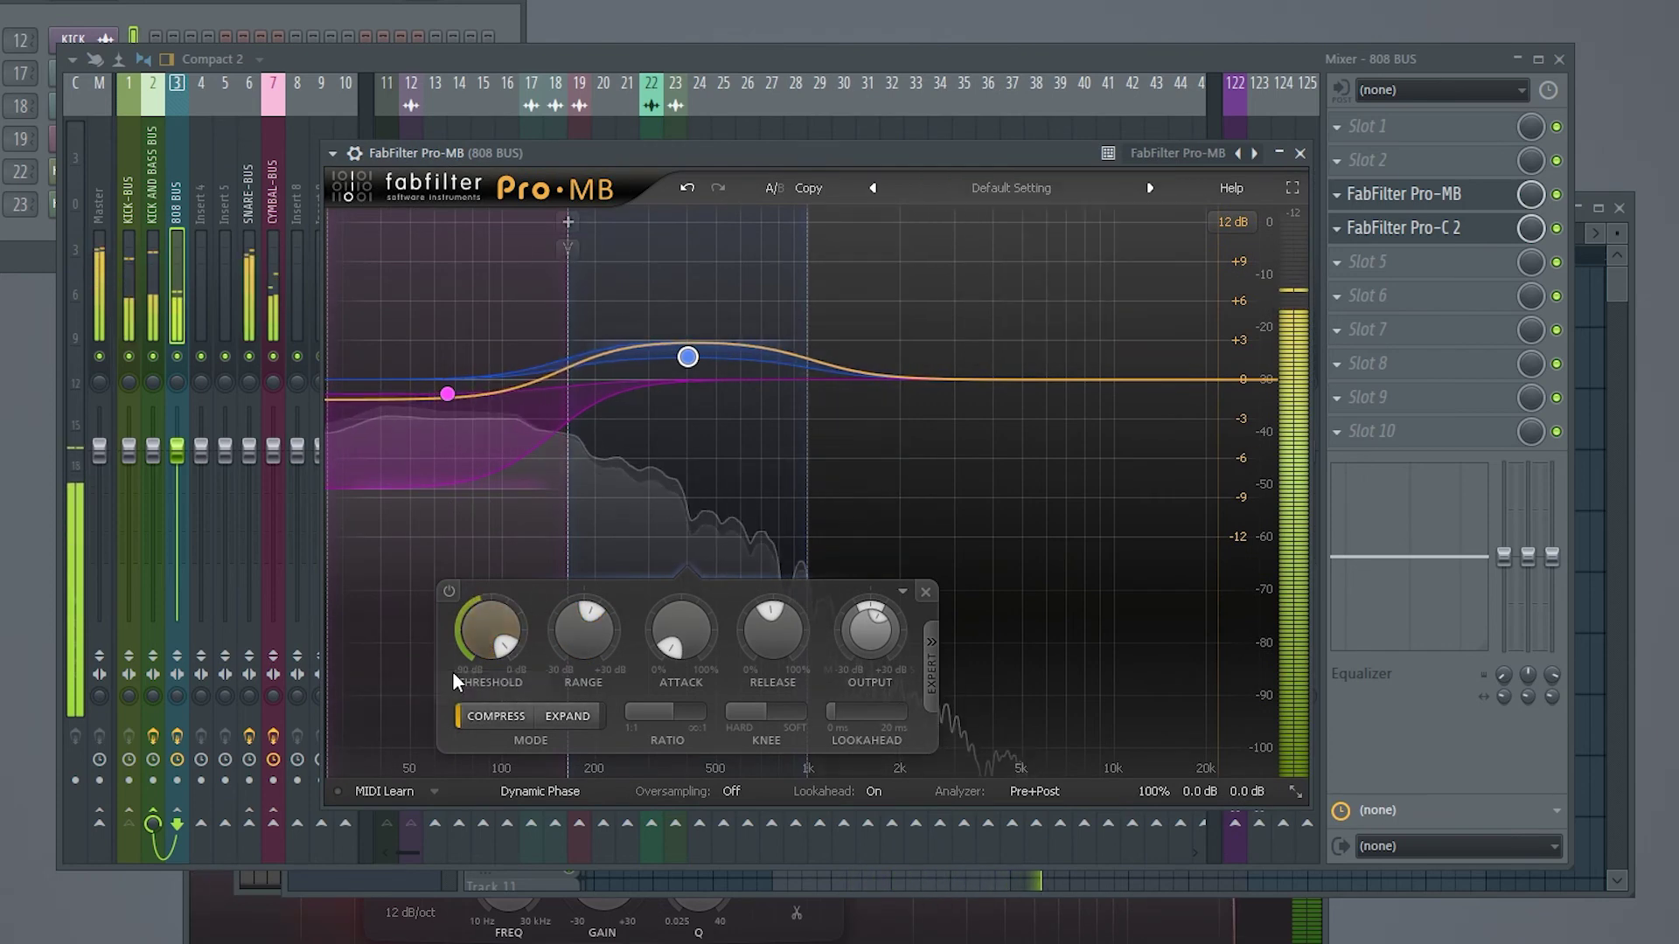
{"action": "left_click_drag", "start_coordinate": [478, 652], "coordinate": [479, 682]}
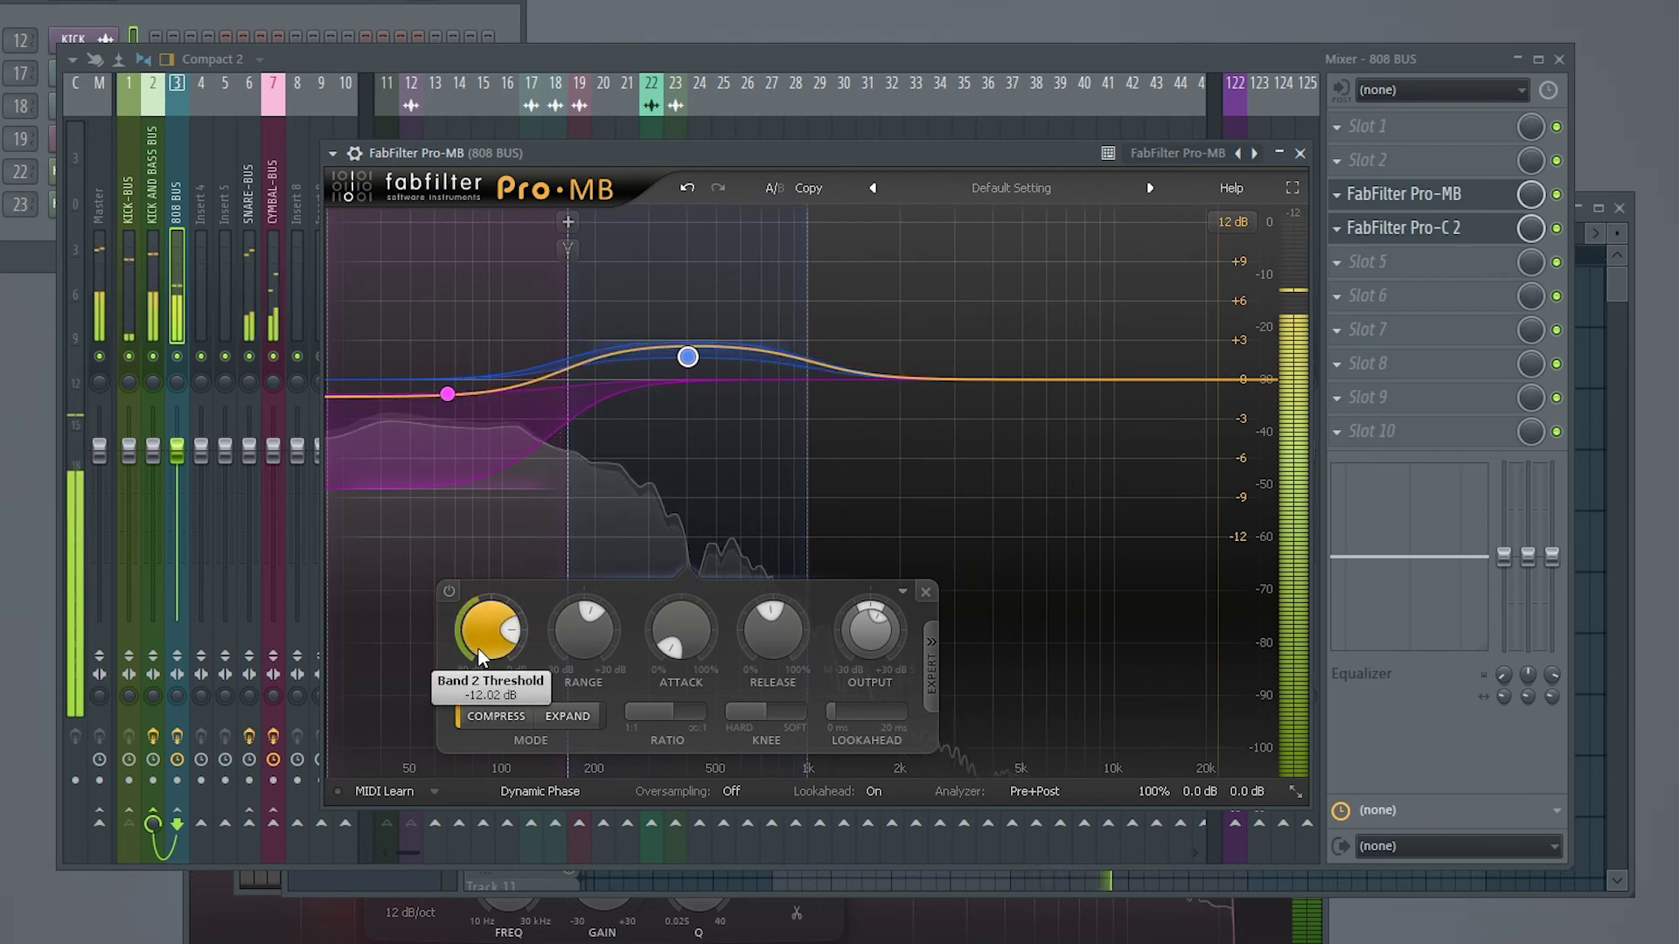
{"action": "left_click", "coordinate": [1557, 195]}
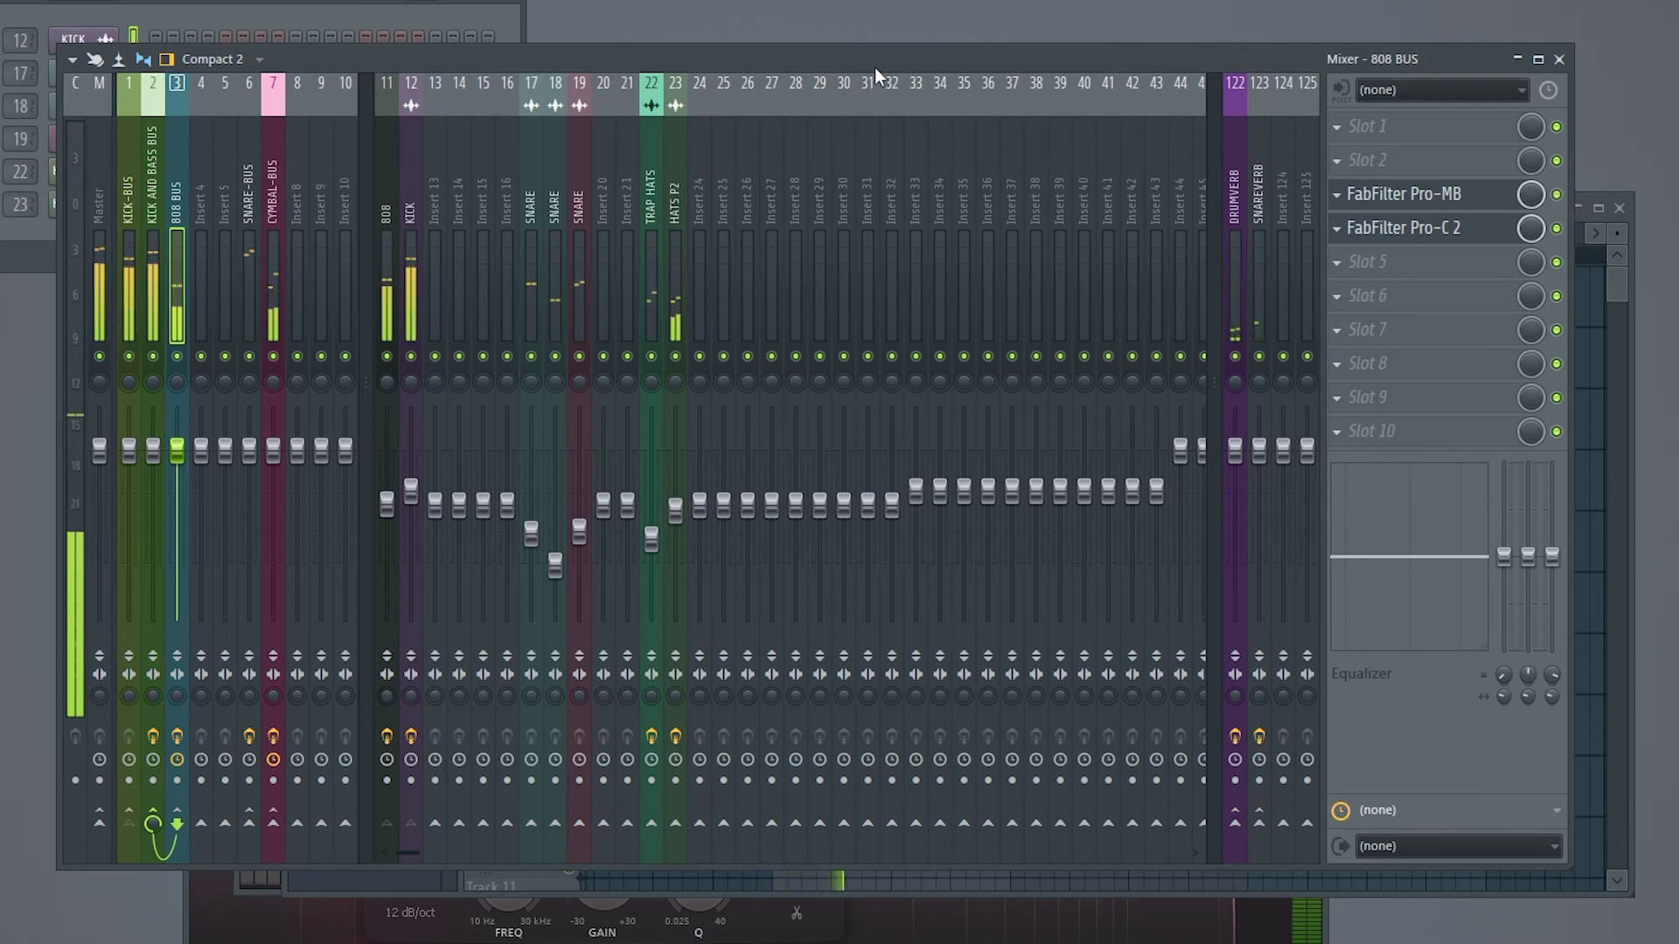
{"action": "key", "text": "space"}
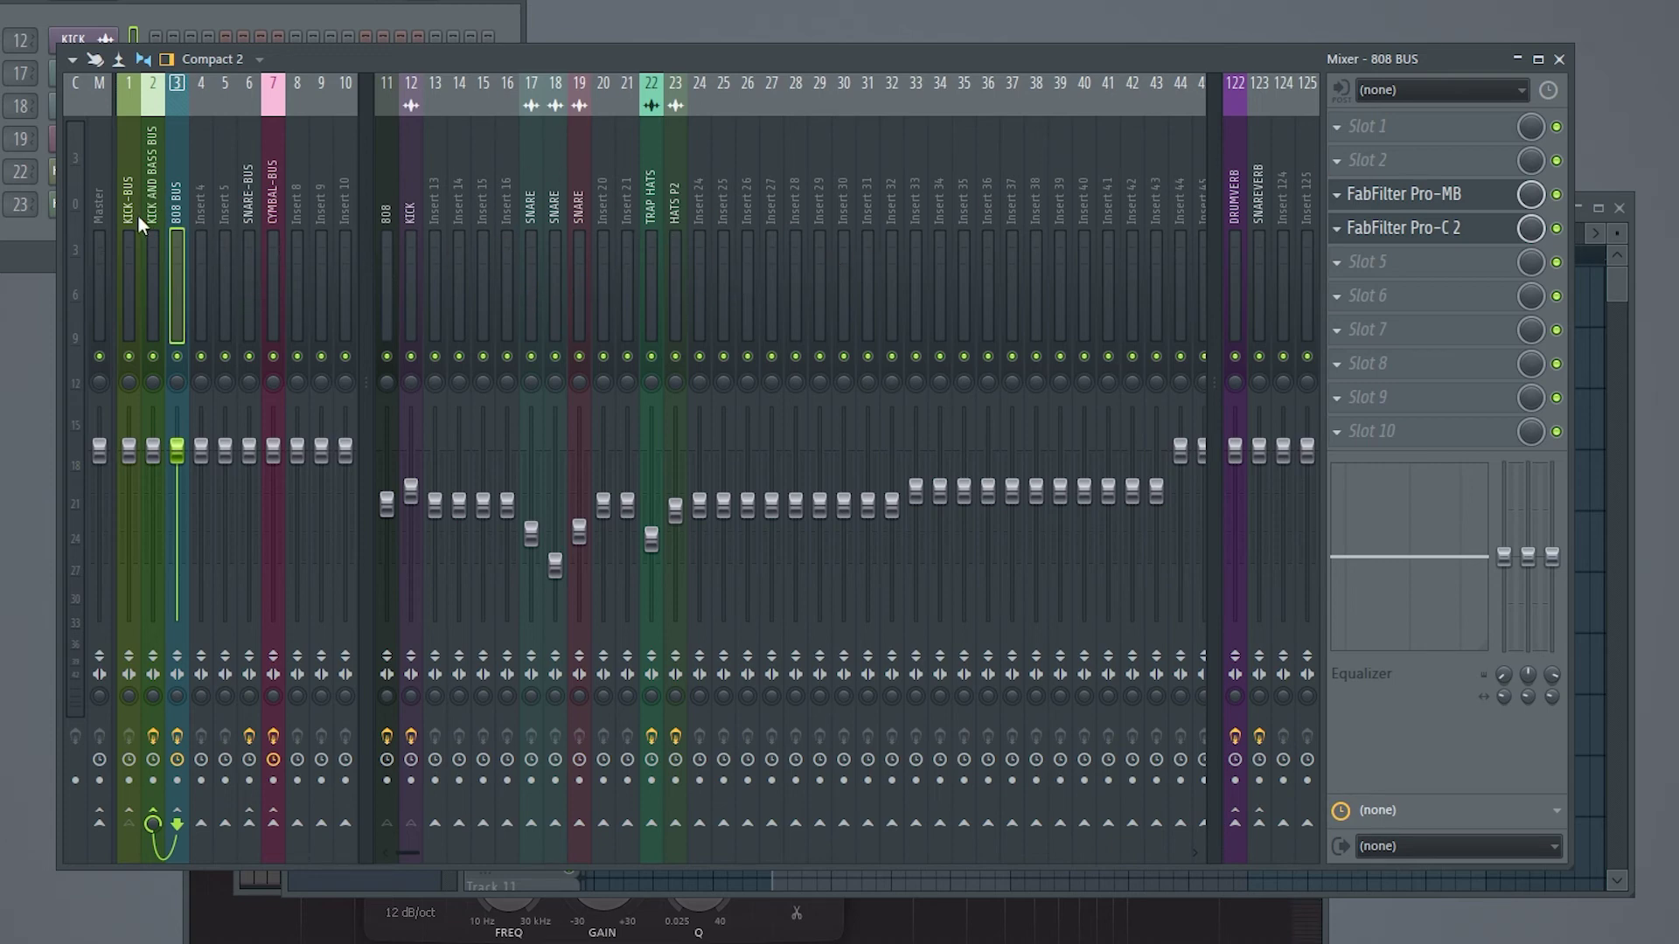
- Load FabFilter Pro-Q 3 into slot 6 of the KICK AND BASS BUS mixer track
{"action": "left_click", "coordinate": [150, 192]}
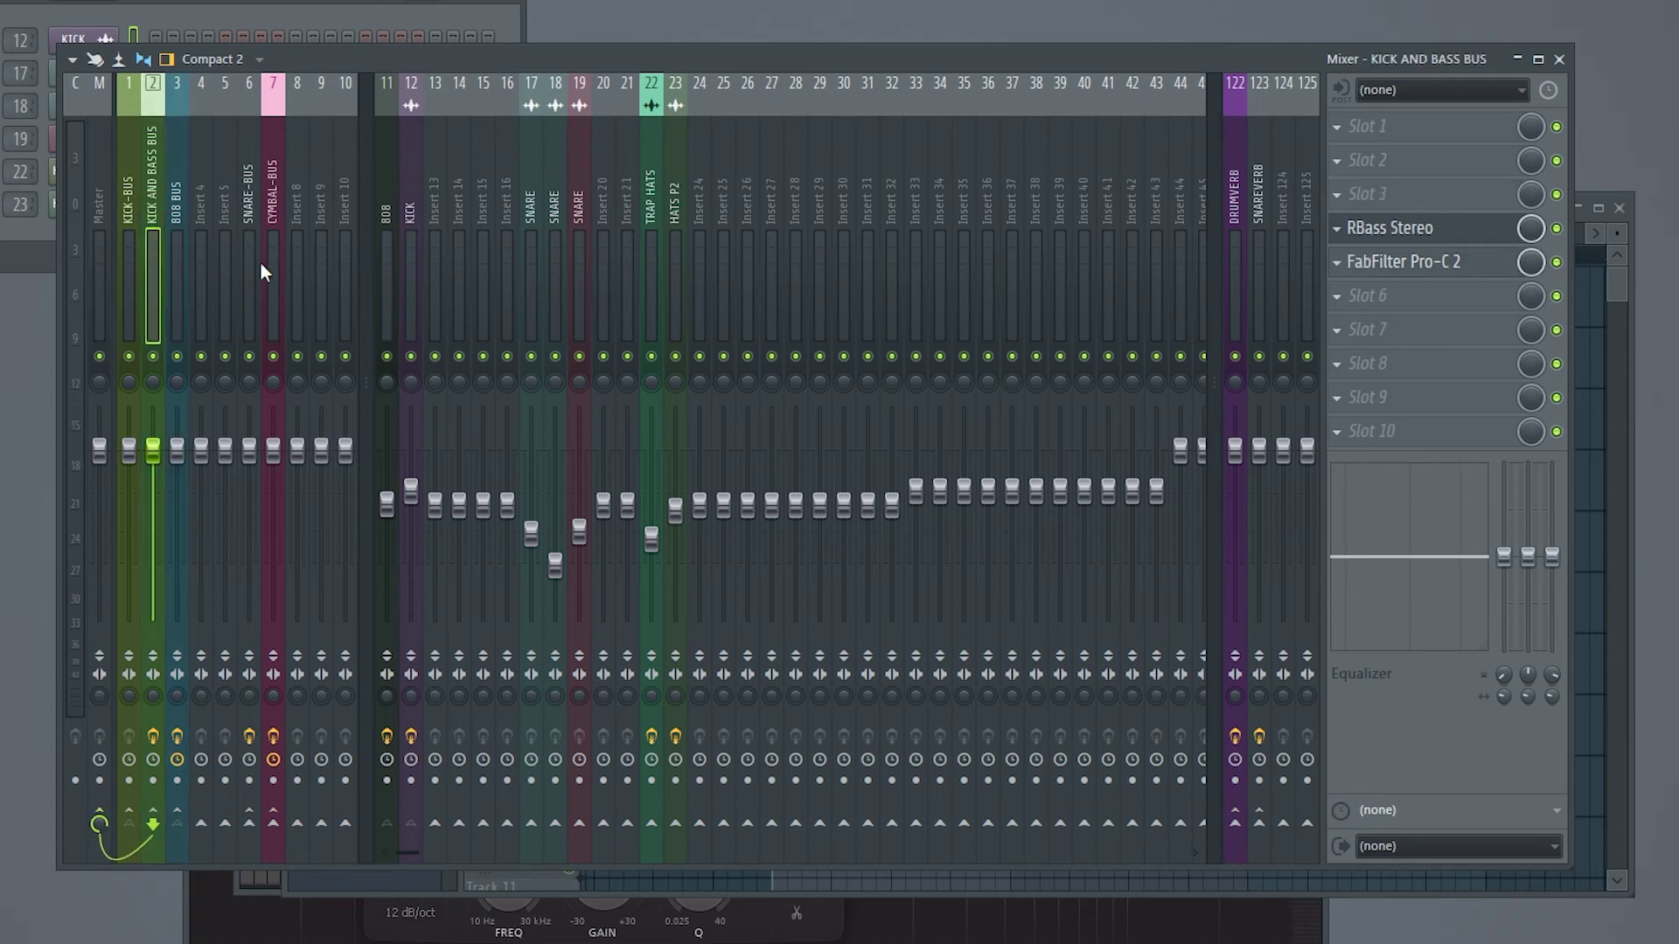
{"action": "left_click", "coordinate": [1411, 313]}
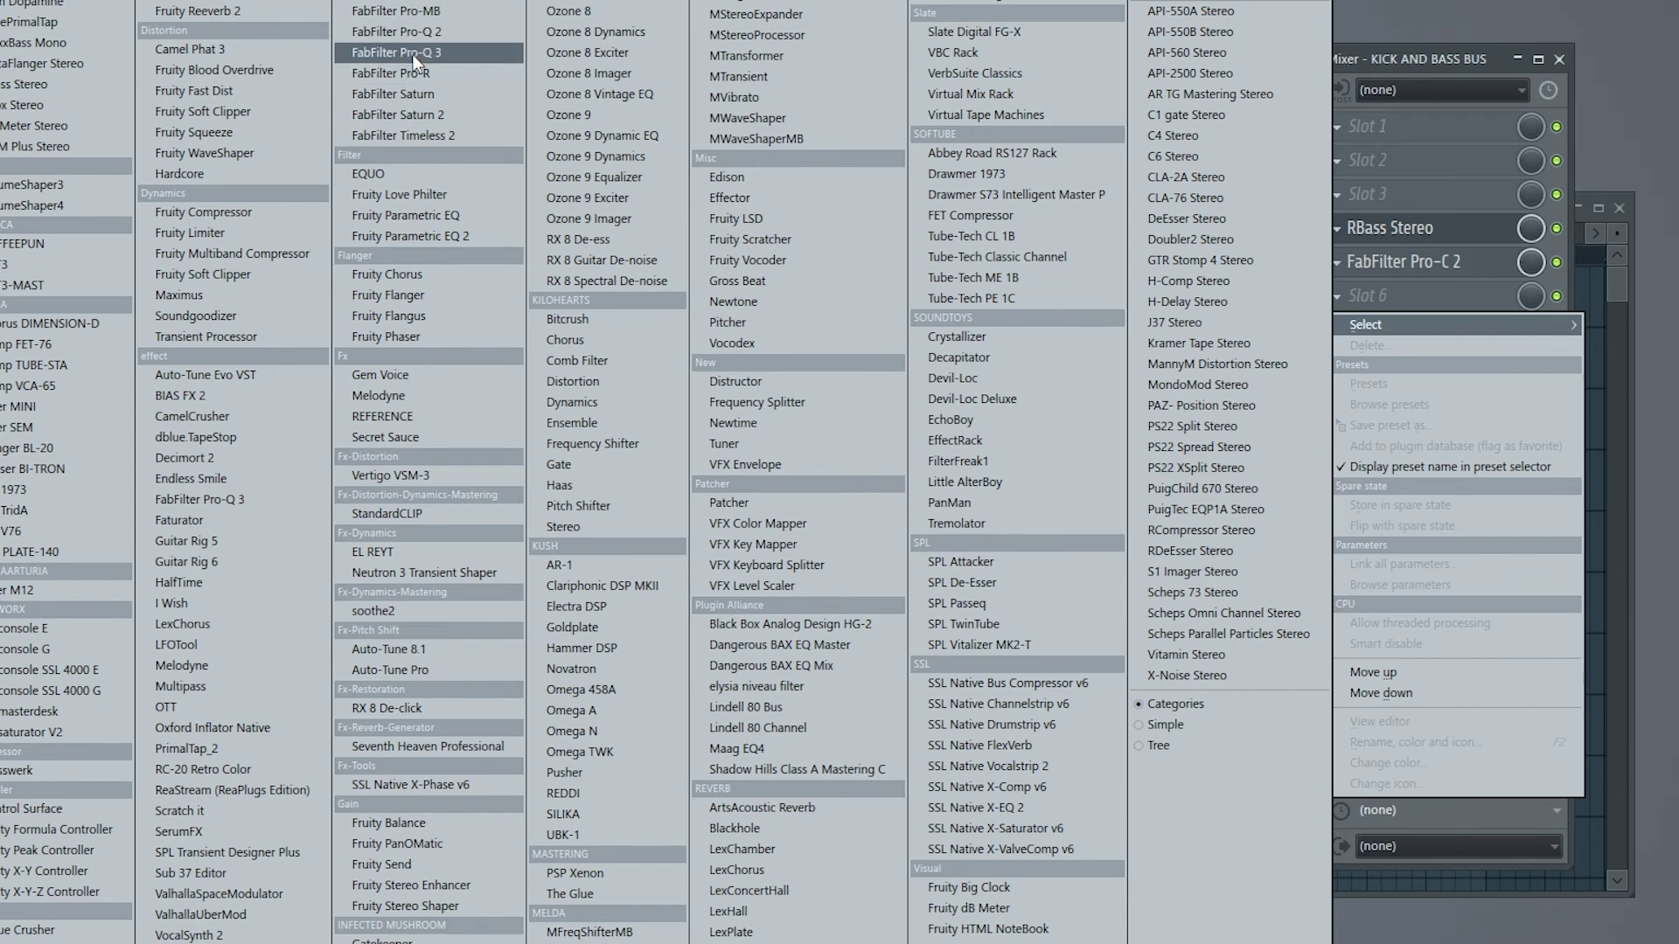
{"action": "left_click", "coordinate": [411, 55]}
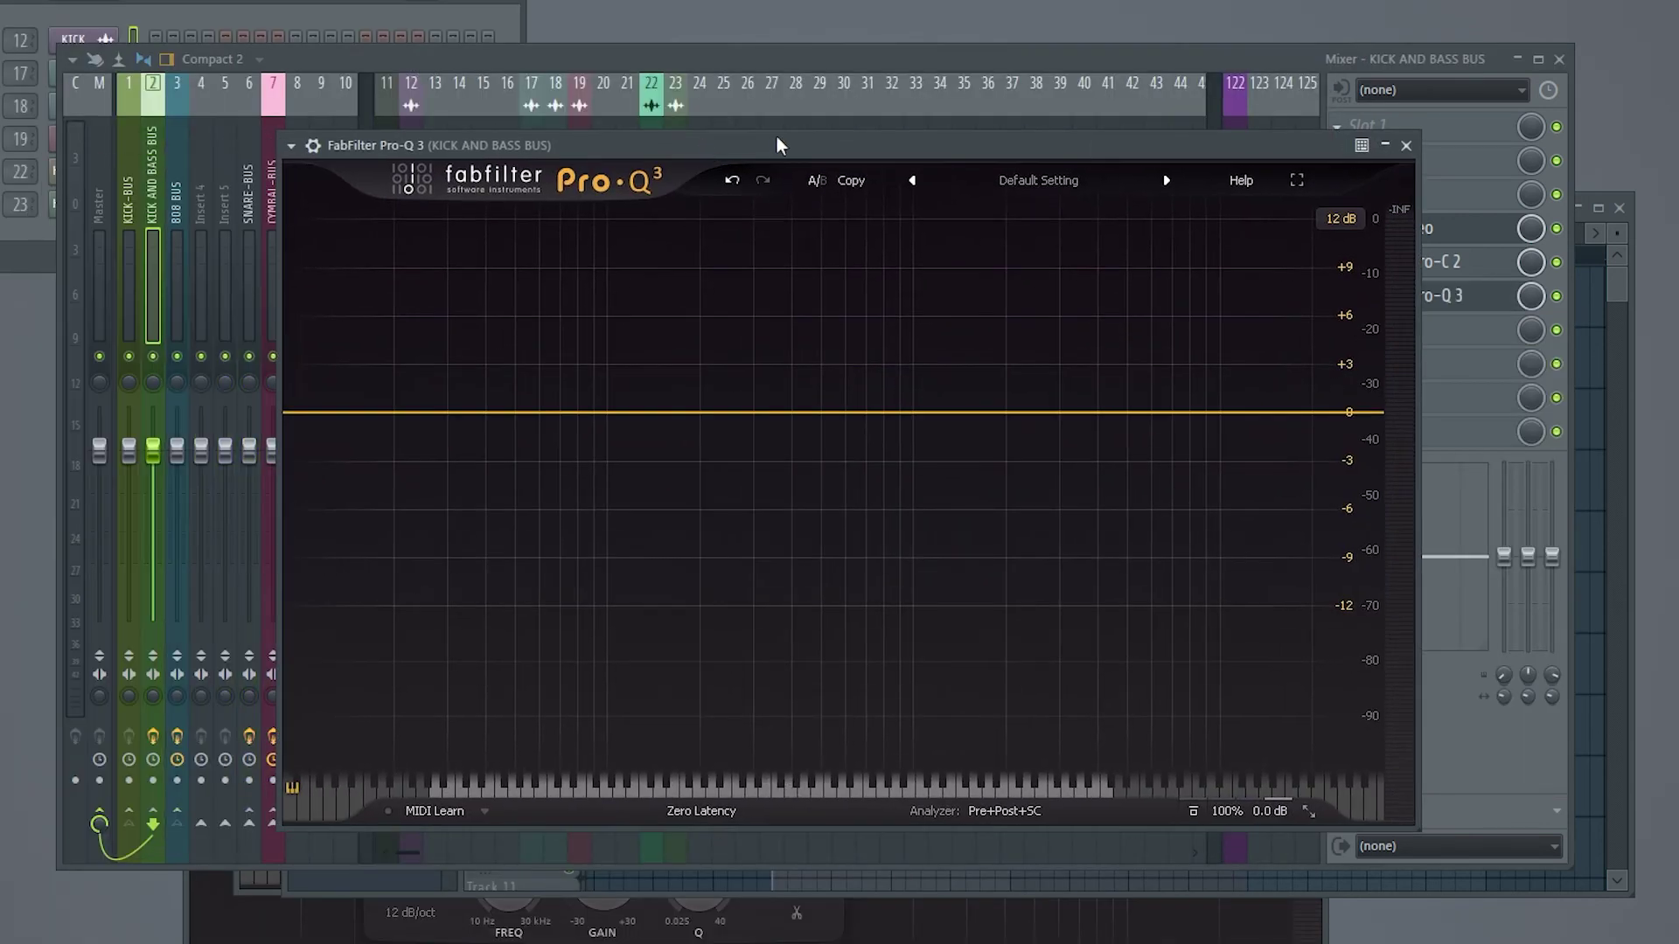
{"action": "left_click_drag", "start_coordinate": [781, 145], "coordinate": [645, 128]}
- Add a Pro-Q 3 band with the Low Shelf shape at about 48 Hz and 0 dB gain
{"action": "left_click", "coordinate": [286, 399]}
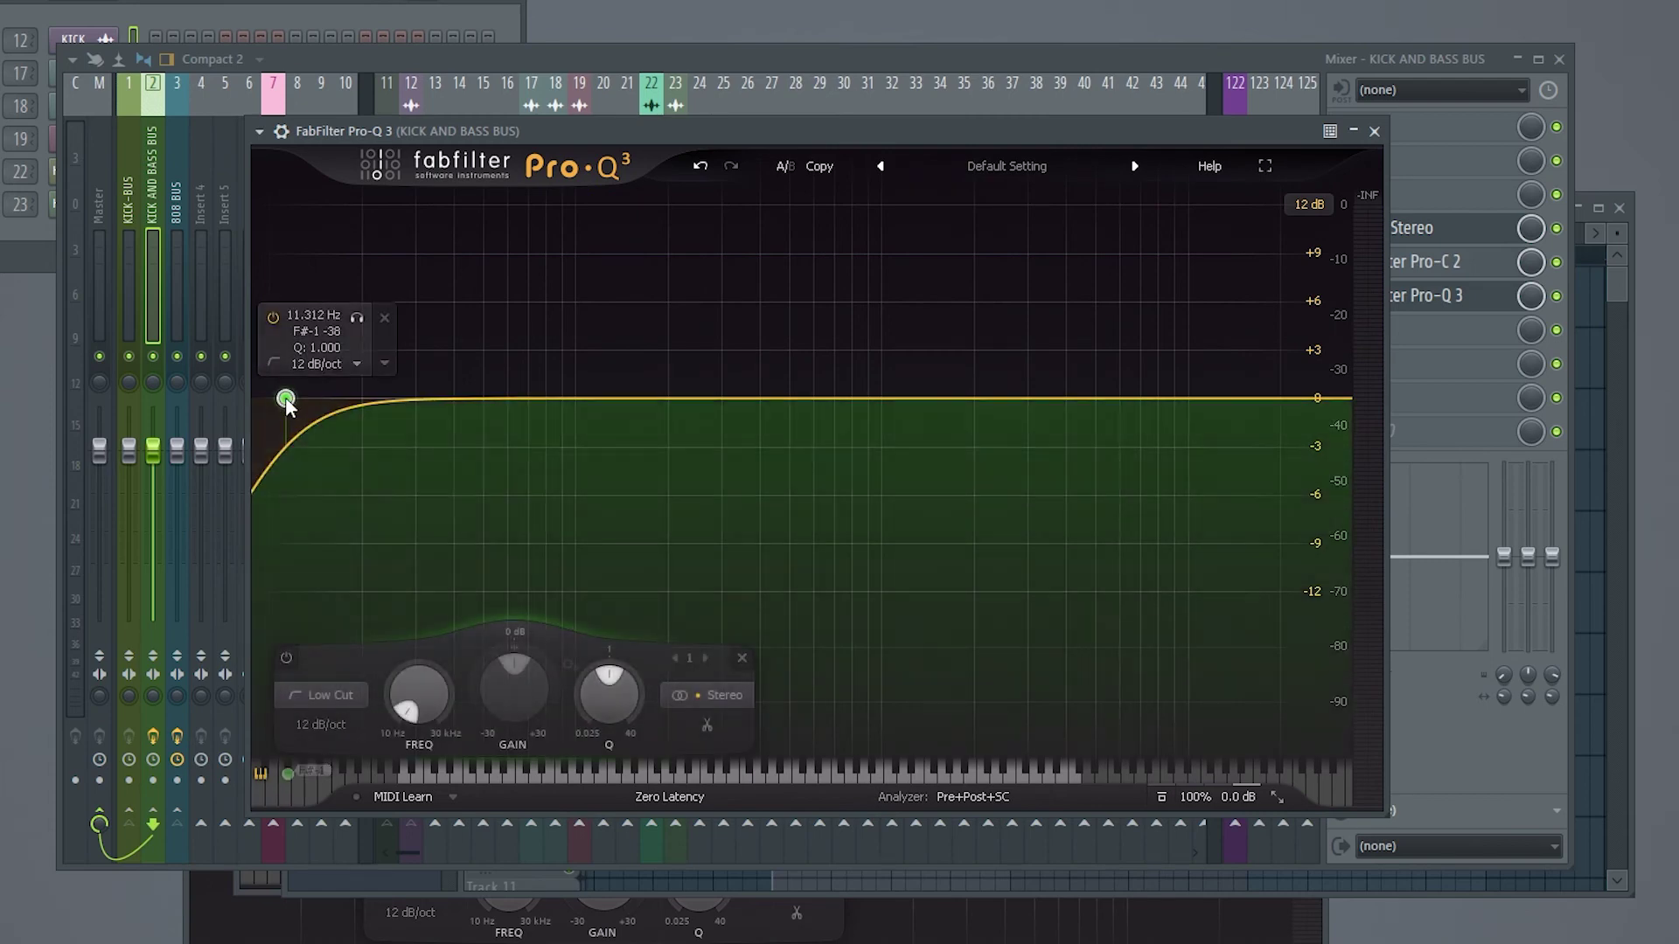
{"action": "right_click", "coordinate": [286, 399]}
{"action": "mouse_move", "coordinate": [374, 486]}
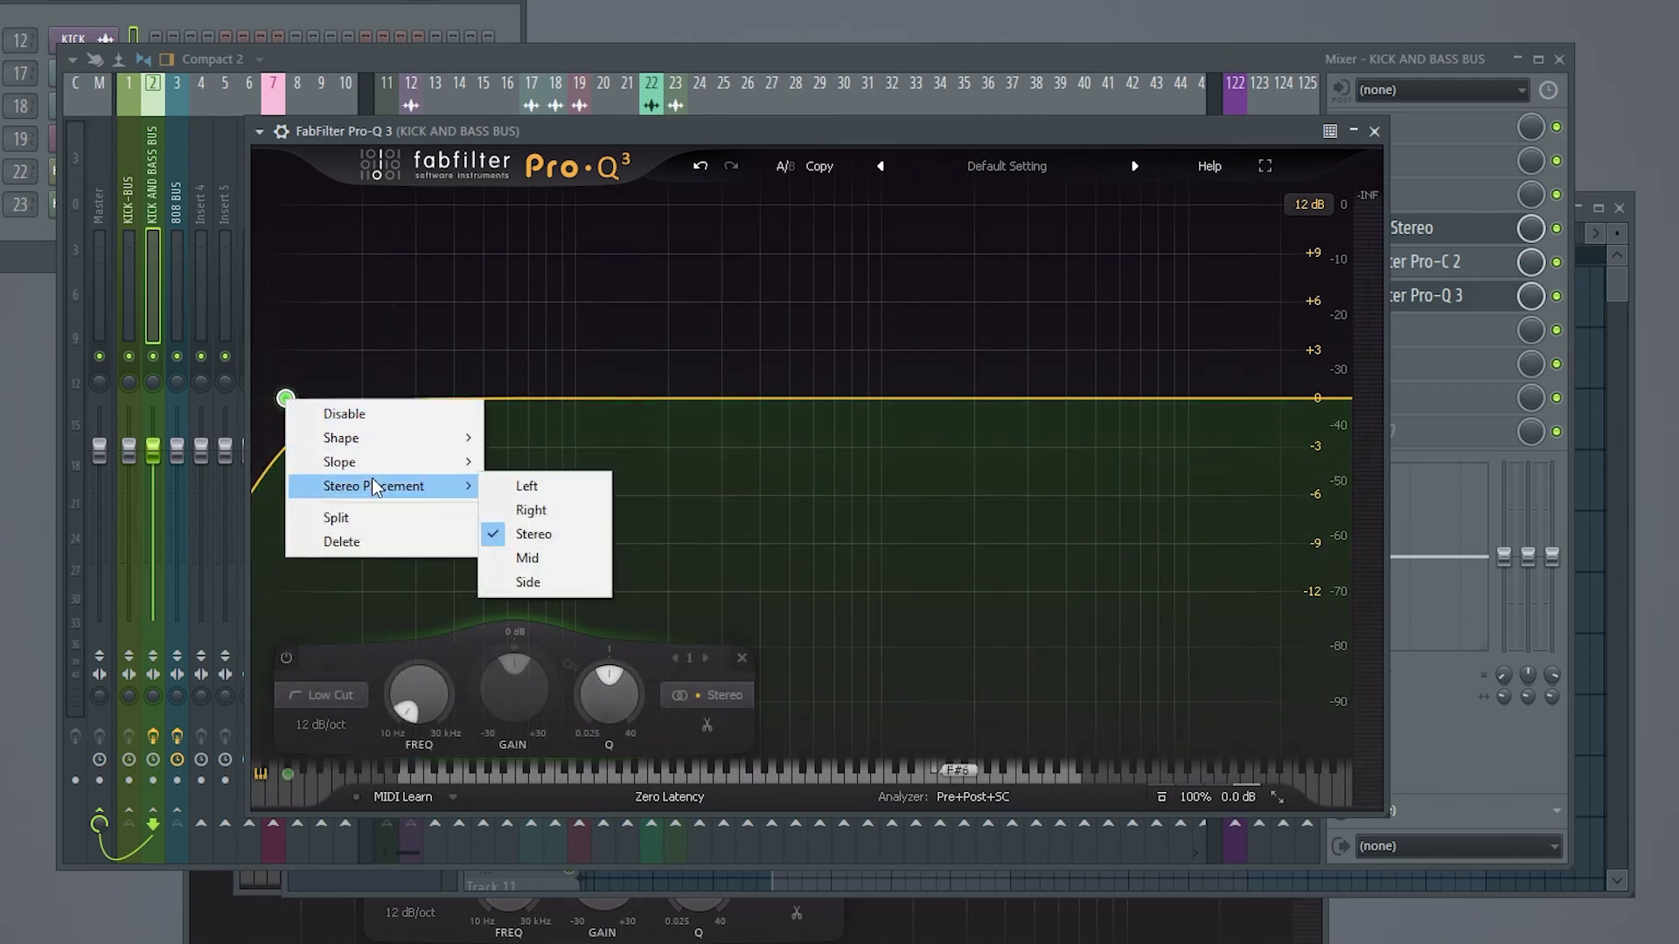
{"action": "mouse_move", "coordinate": [385, 437]}
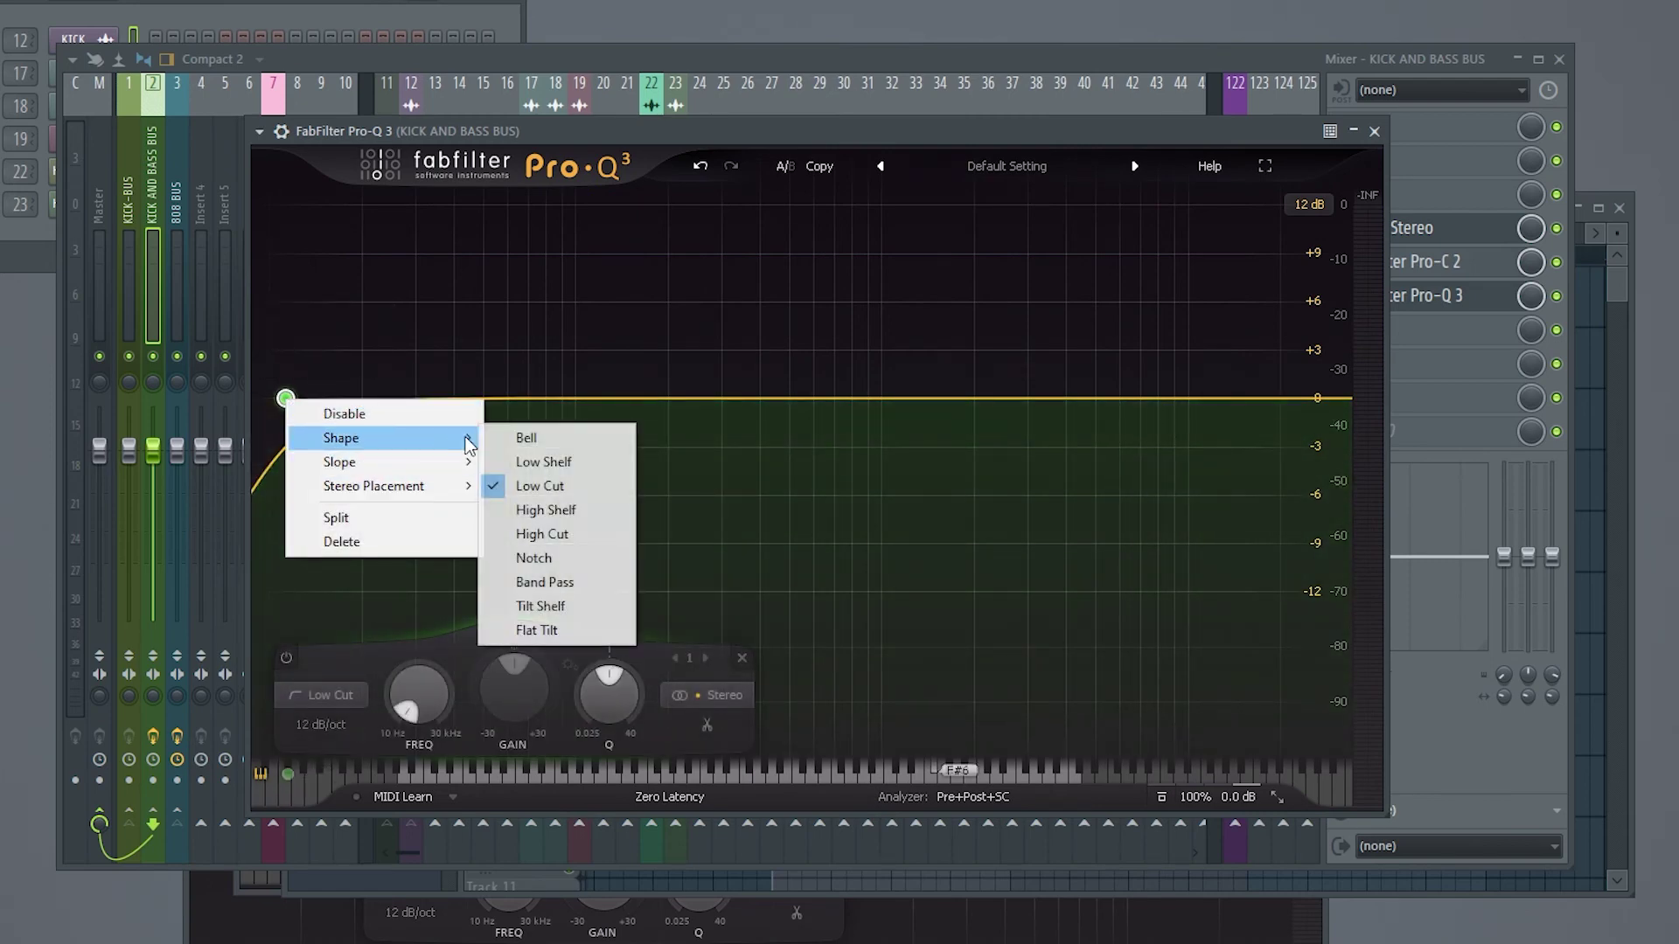
{"action": "left_click", "coordinate": [560, 462]}
{"action": "left_click_drag", "start_coordinate": [289, 399], "coordinate": [476, 400]}
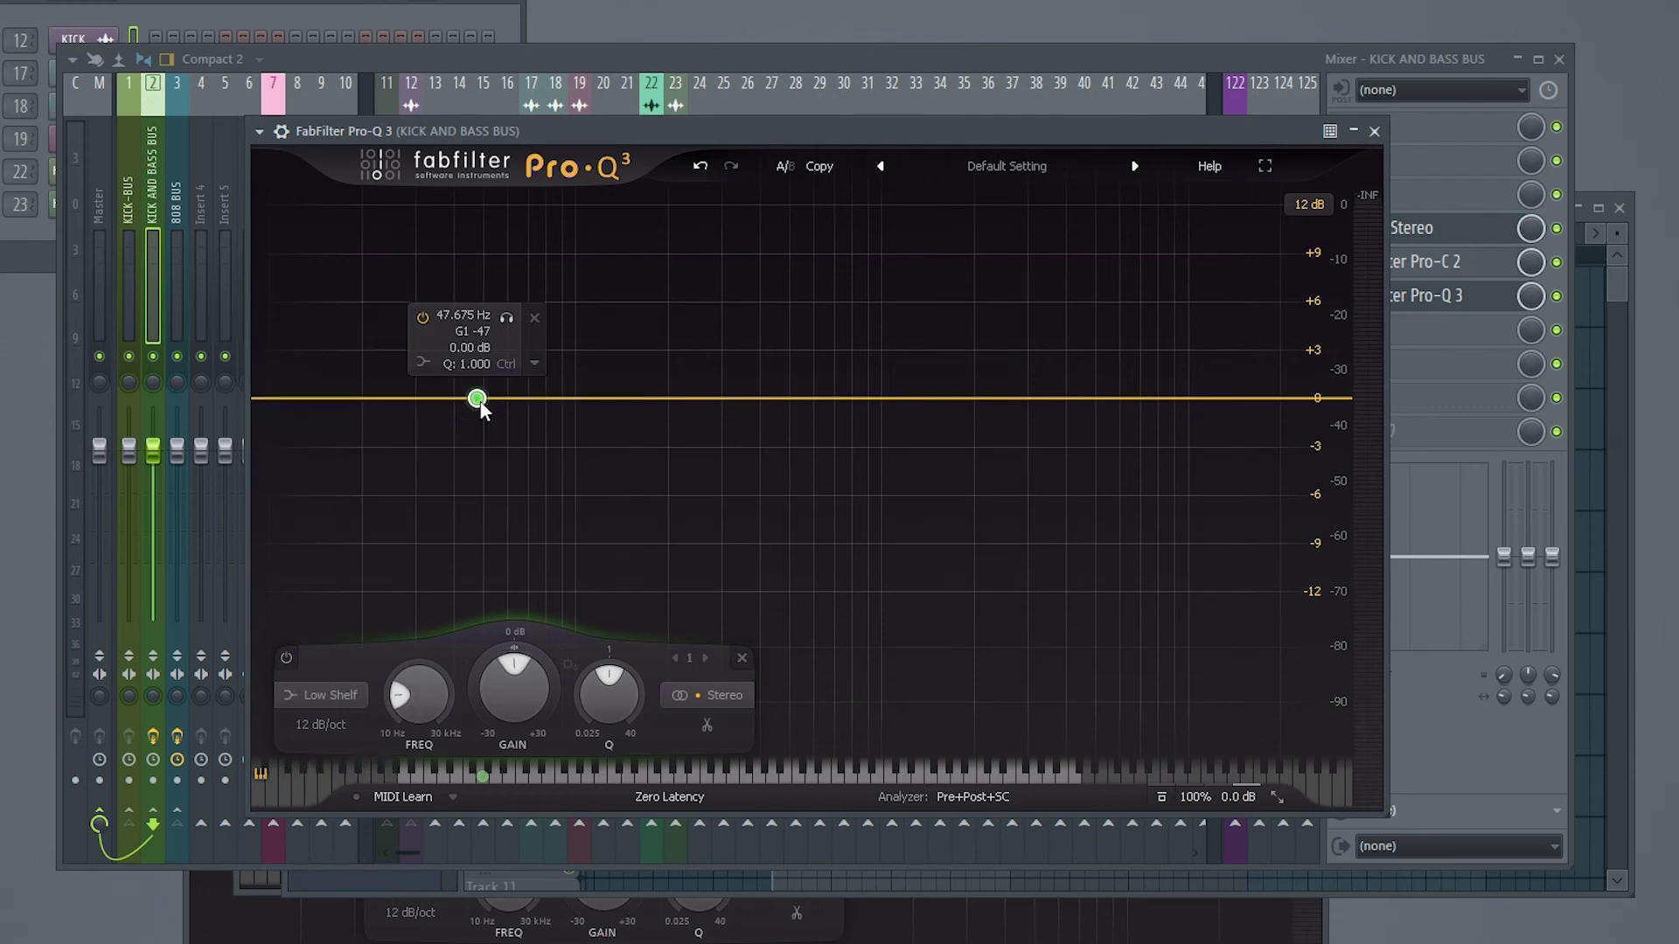
- Make the low-shelf band dynamic with a downward range of about 3.5 dB and move it to about 35 Hz
{"action": "right_click", "coordinate": [476, 401]}
{"action": "left_click", "coordinate": [514, 462]}
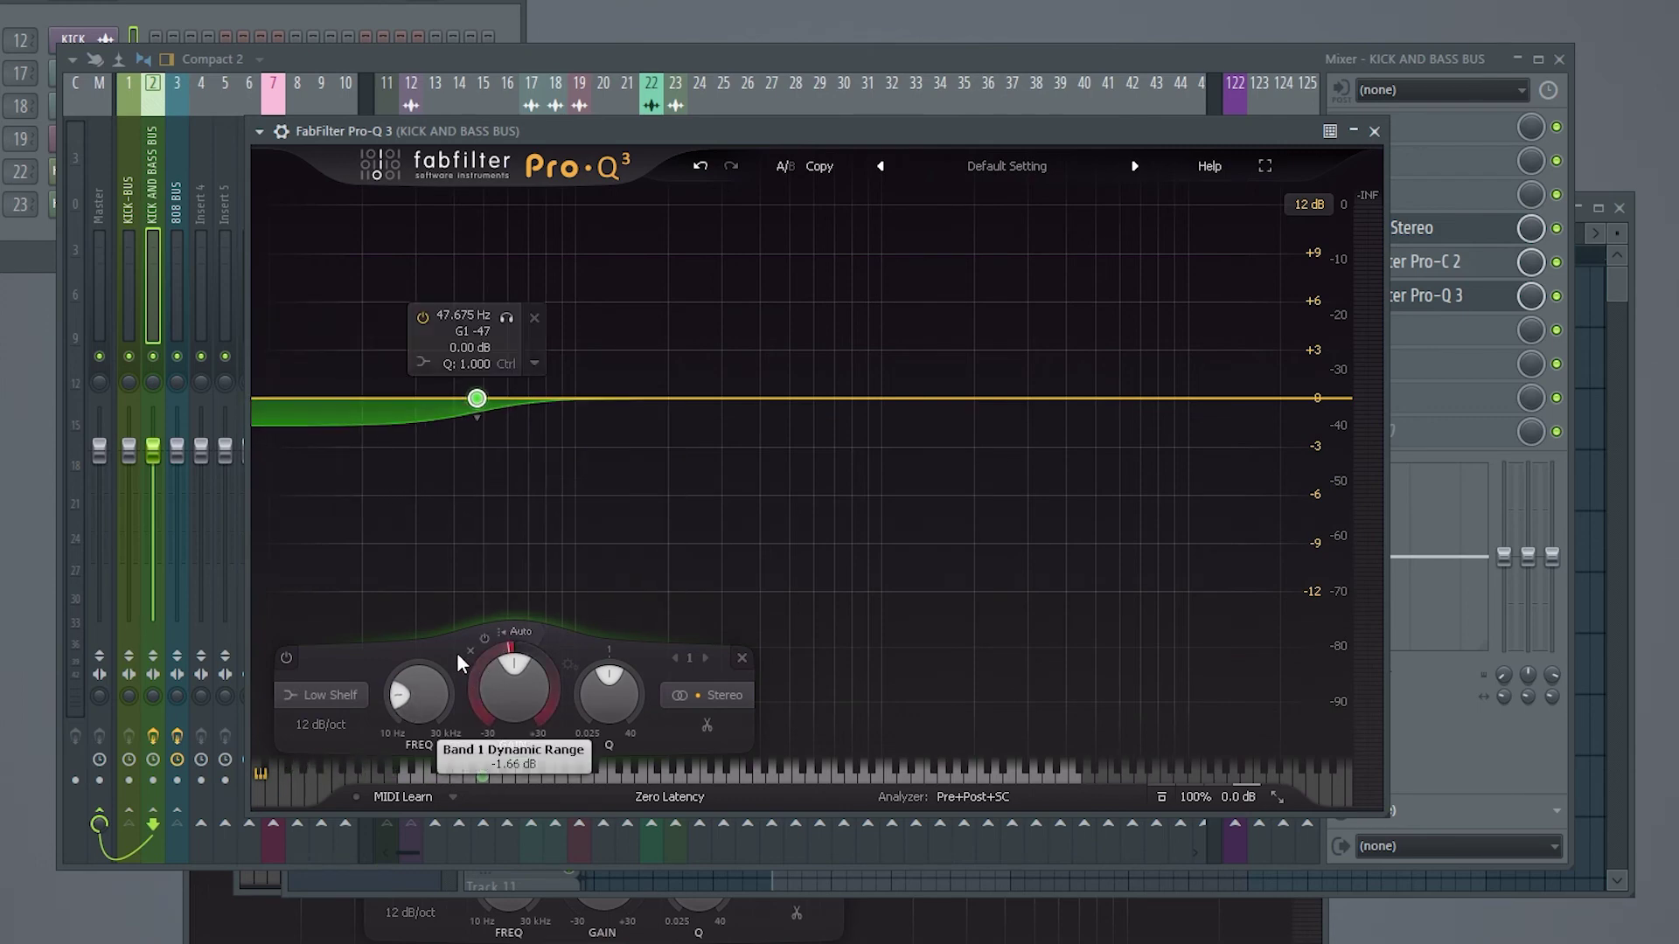
{"action": "left_click_drag", "start_coordinate": [477, 399], "coordinate": [451, 401]}
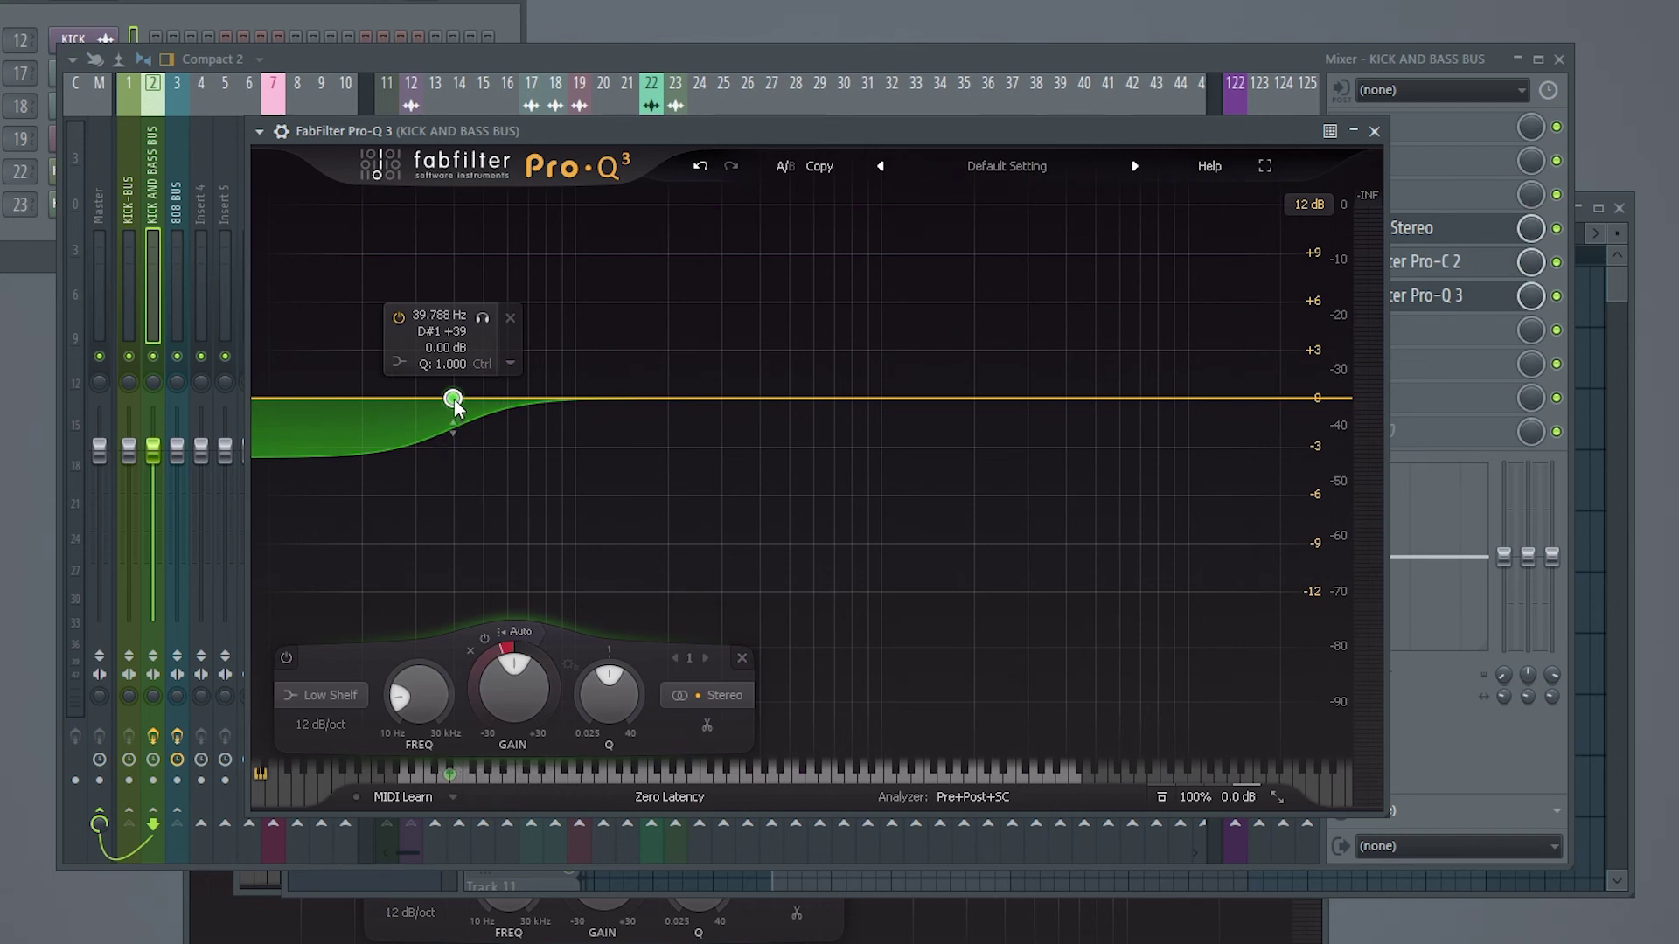
{"action": "mouse_move", "coordinate": [453, 404]}
{"action": "left_mouse_down"}
{"action": "mouse_move", "coordinate": [434, 411]}
{"action": "mouse_move", "coordinate": [434, 395]}
{"action": "left_mouse_up"}
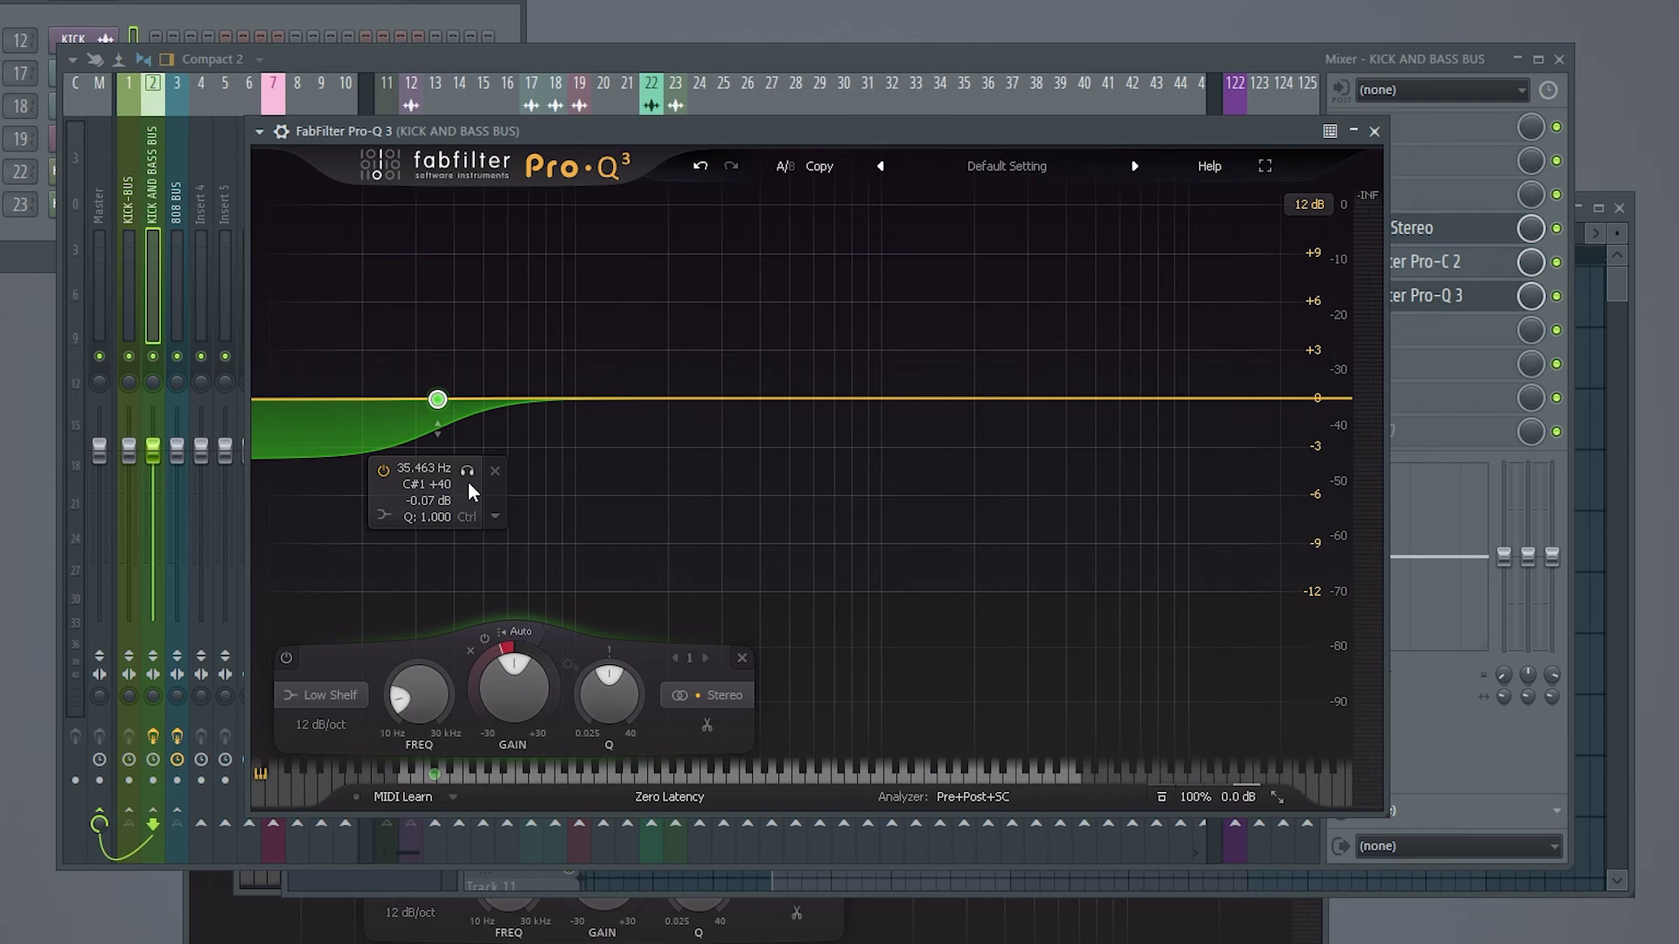
- During playback, move the dynamic low shelf to about 48 Hz and deepen its dynamic range to about -5 dB
{"action": "key", "text": "space"}
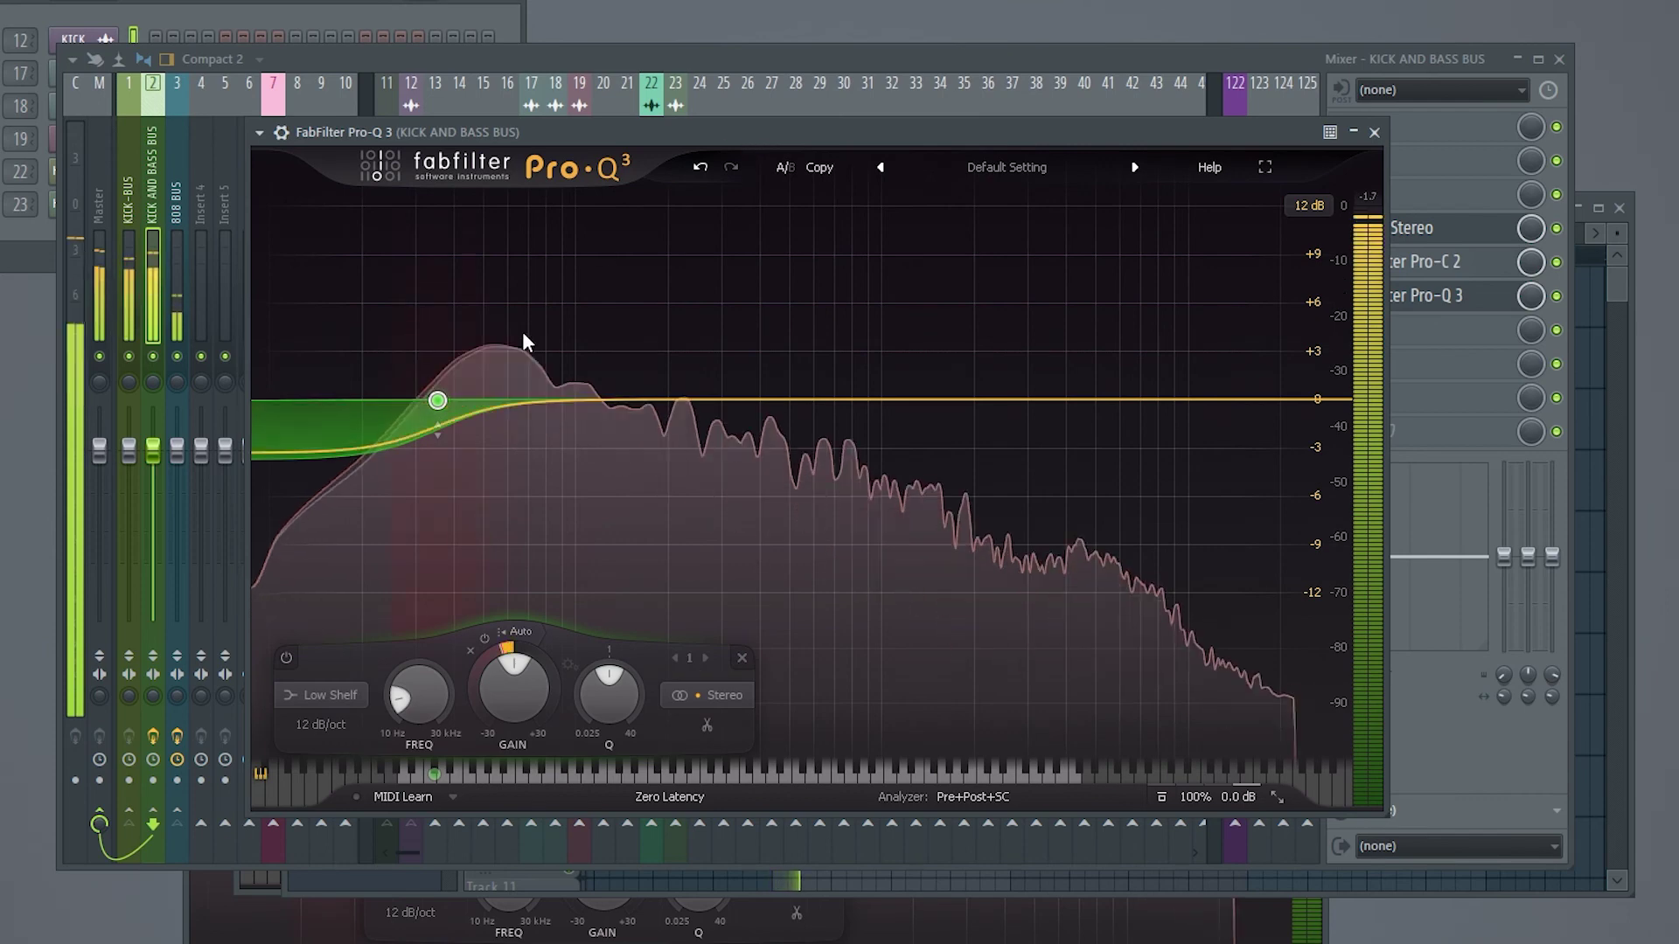
{"action": "left_click_drag", "start_coordinate": [439, 405], "coordinate": [477, 405]}
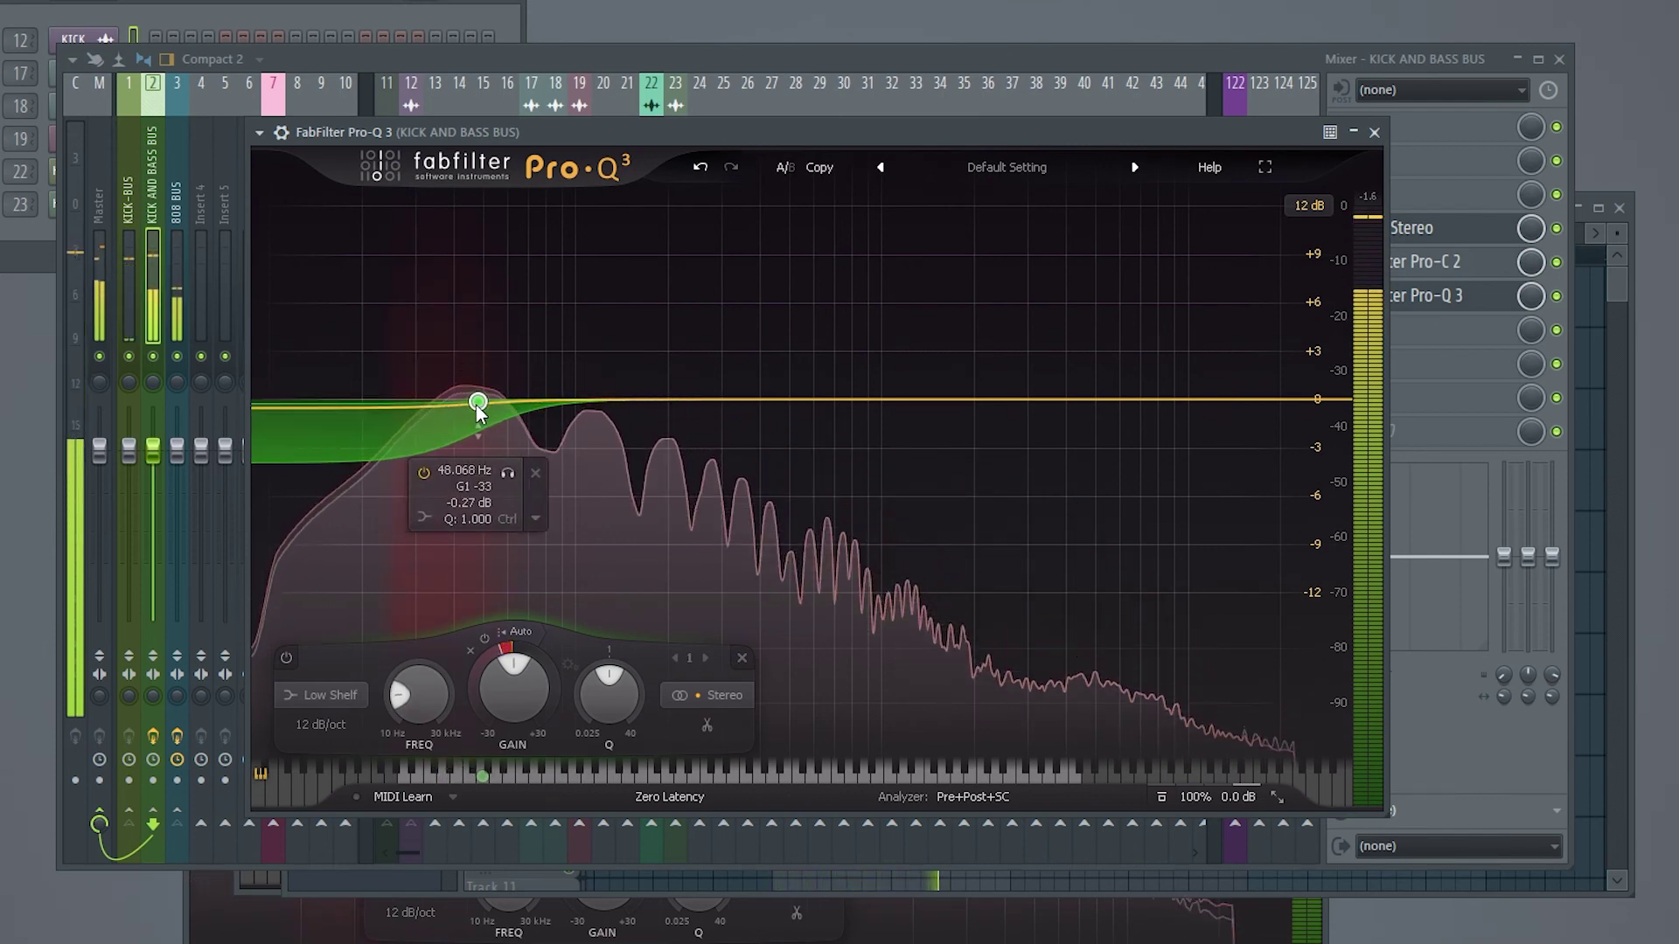
{"action": "mouse_move", "coordinate": [505, 649]}
{"action": "left_mouse_down"}
{"action": "mouse_move", "coordinate": [443, 689]}
{"action": "mouse_move", "coordinate": [480, 657]}
{"action": "left_mouse_up"}
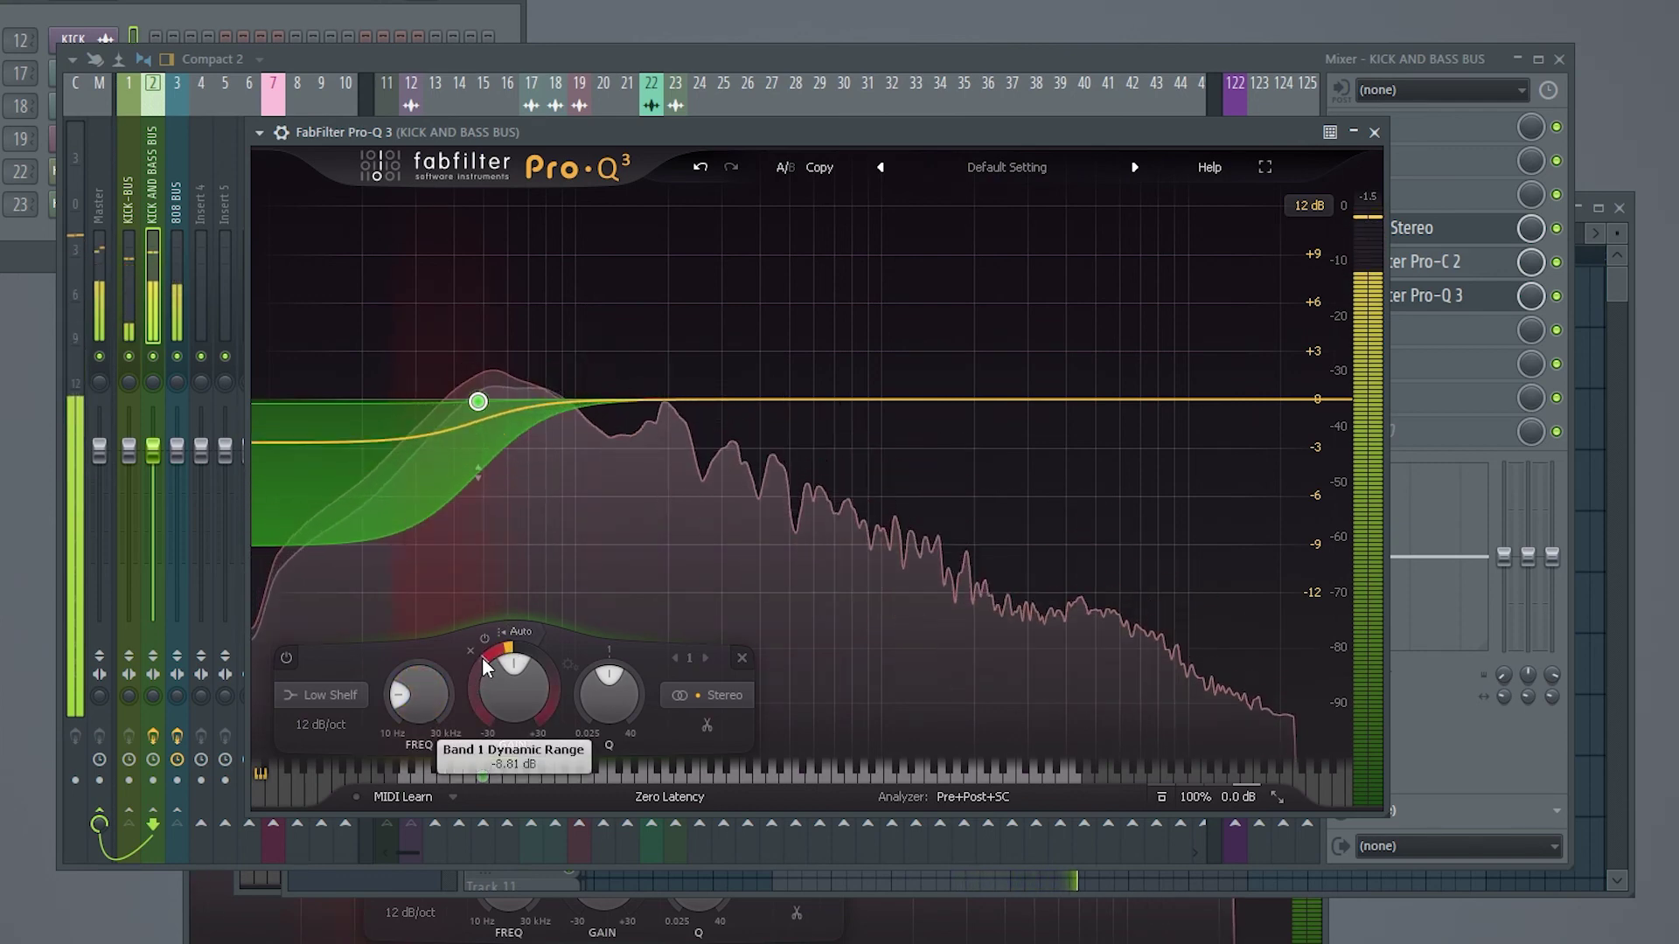
{"action": "mouse_move", "coordinate": [483, 658]}
{"action": "left_click_drag", "start_coordinate": [483, 660], "coordinate": [523, 633]}
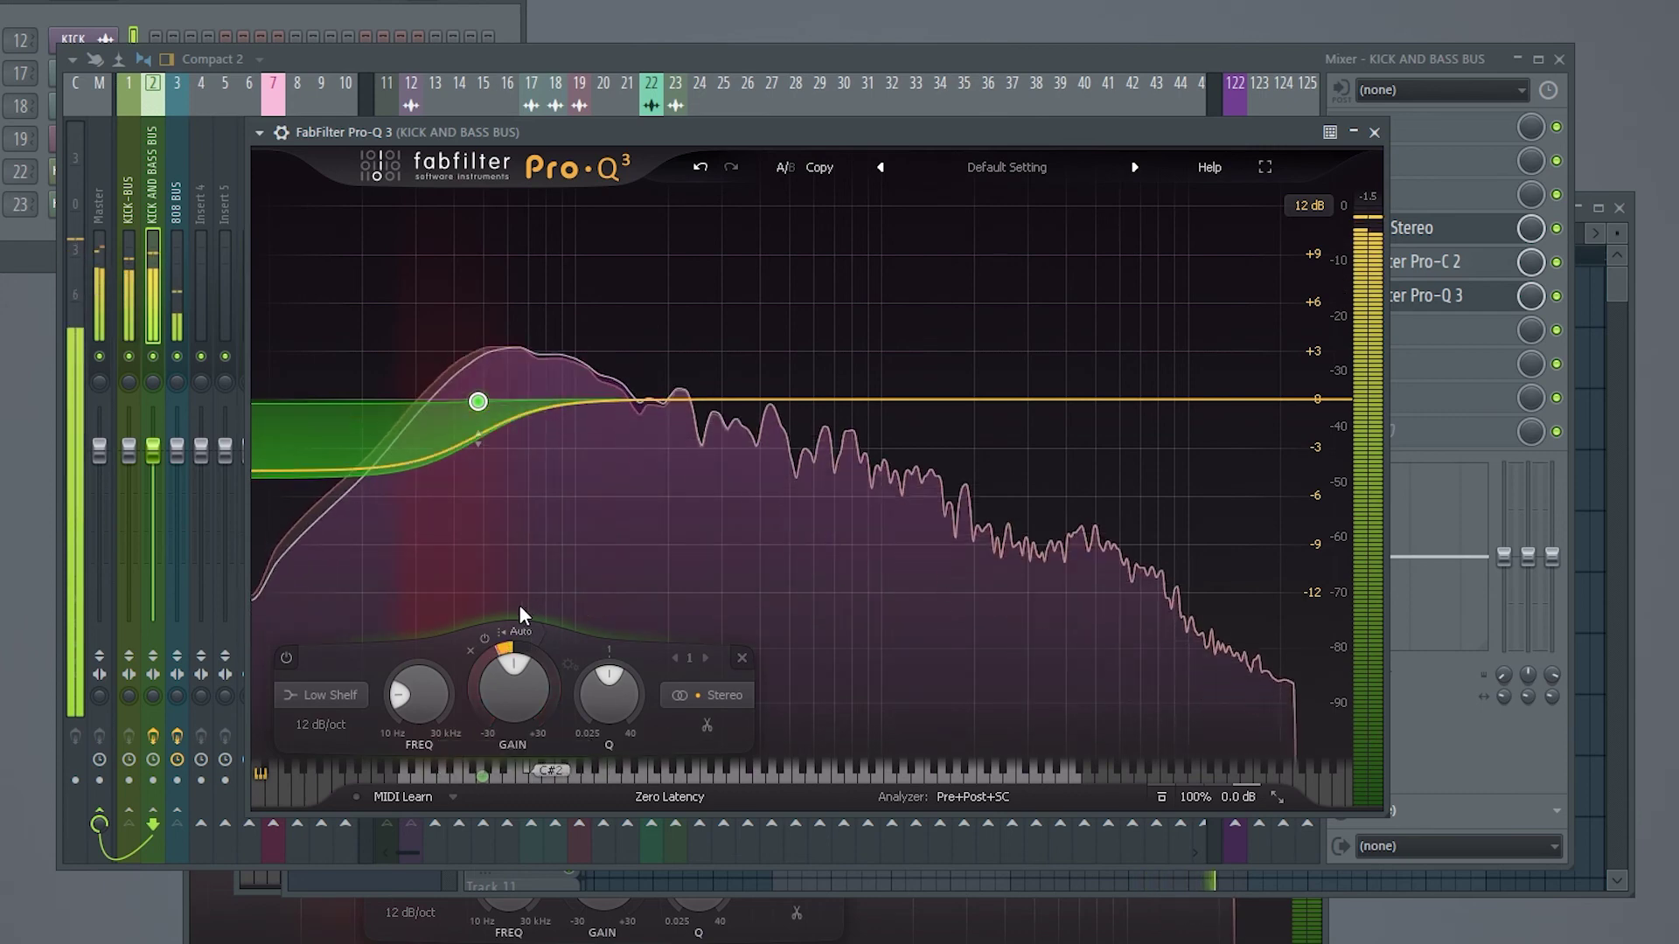
- Disable and re-enable the dynamic low-shelf band to compare the sound, and stop playback
{"action": "right_click", "coordinate": [479, 403]}
{"action": "left_click", "coordinate": [511, 420]}
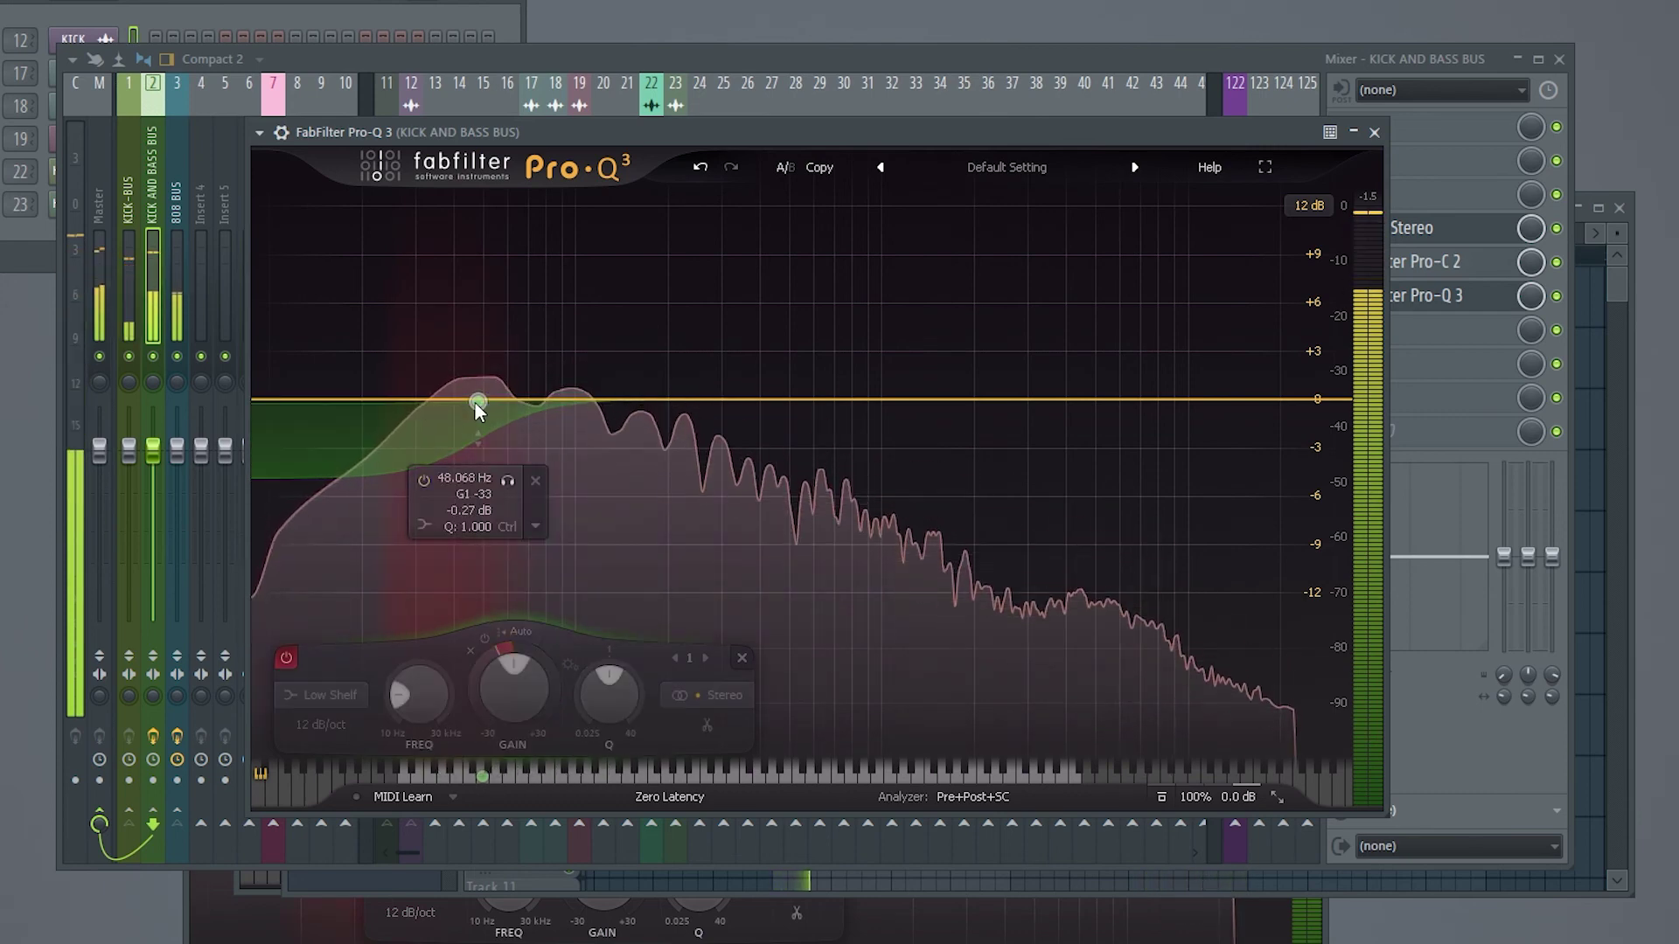
{"action": "right_click", "coordinate": [474, 402]}
{"action": "left_click", "coordinate": [506, 417]}
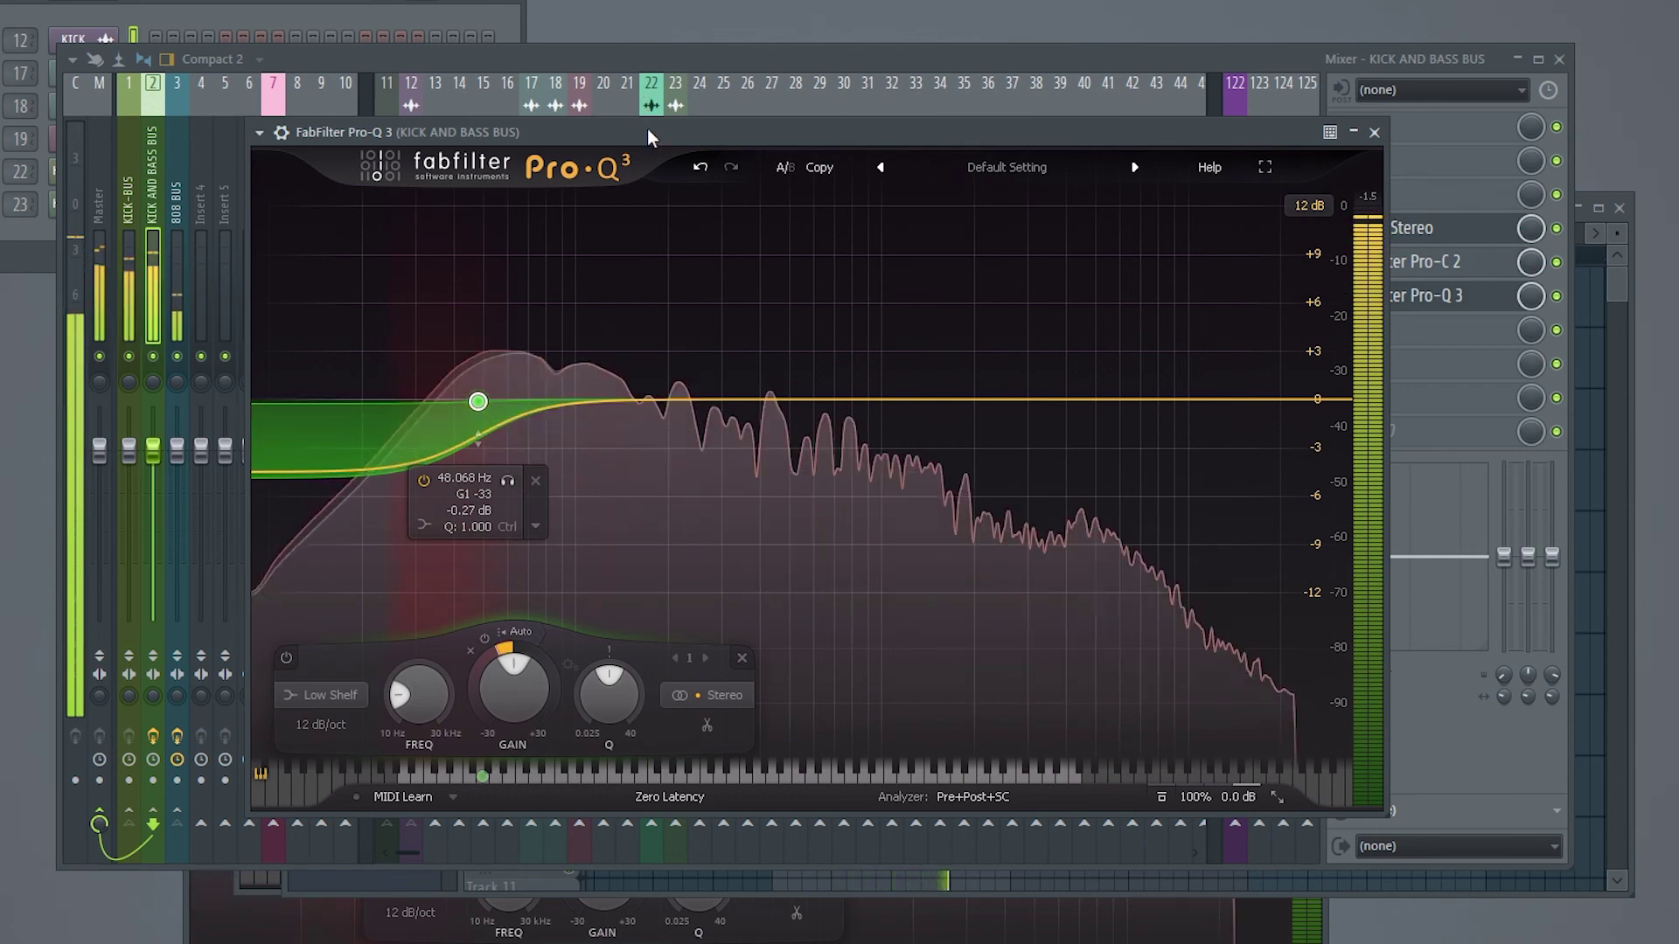
{"action": "key", "text": "space"}
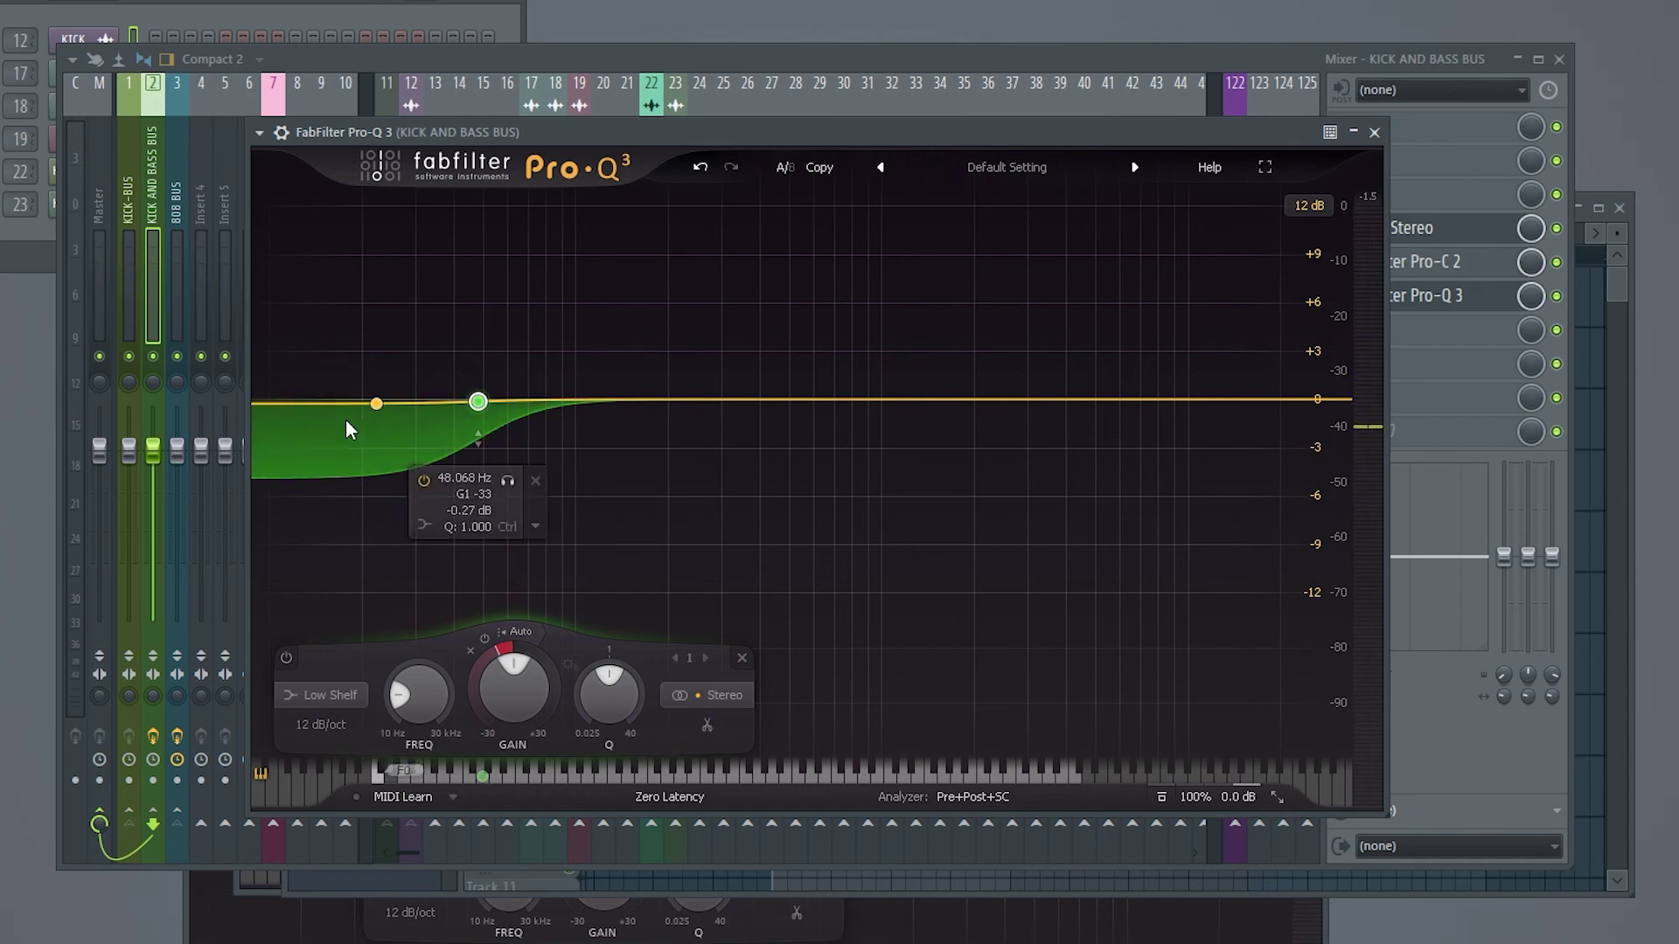
- Add a low-cut band at about 21 Hz with an 18 dB/oct slope in Pro-Q 3
{"action": "double_click", "coordinate": [270, 405]}
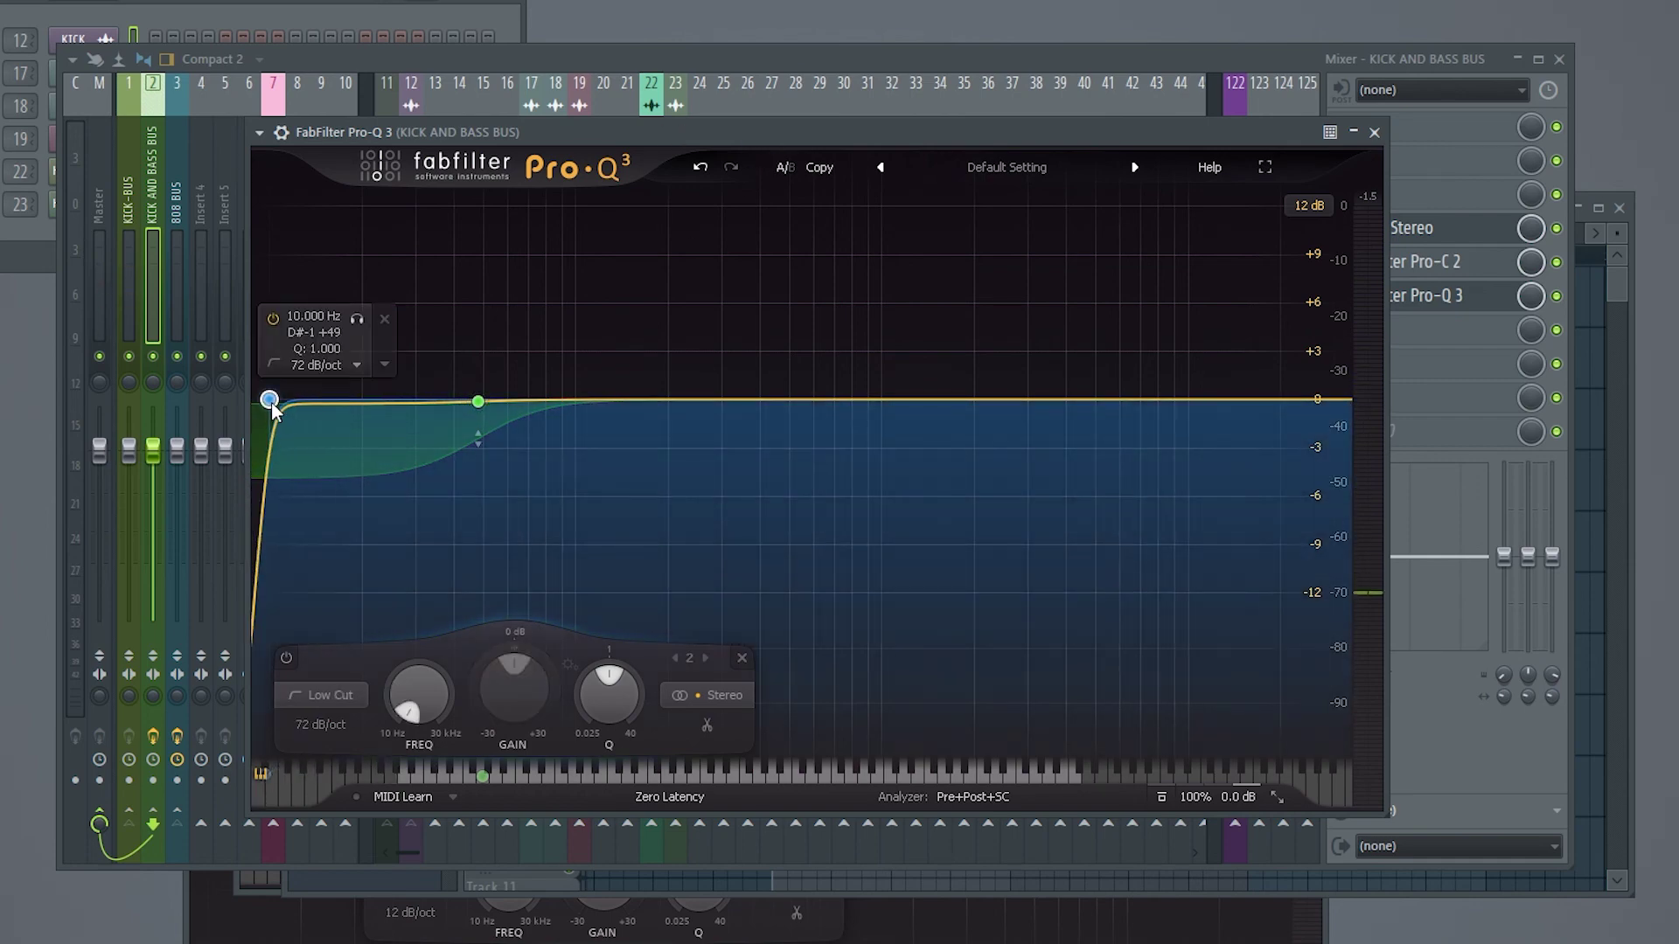
{"action": "left_click_drag", "start_coordinate": [271, 402], "coordinate": [333, 401]}
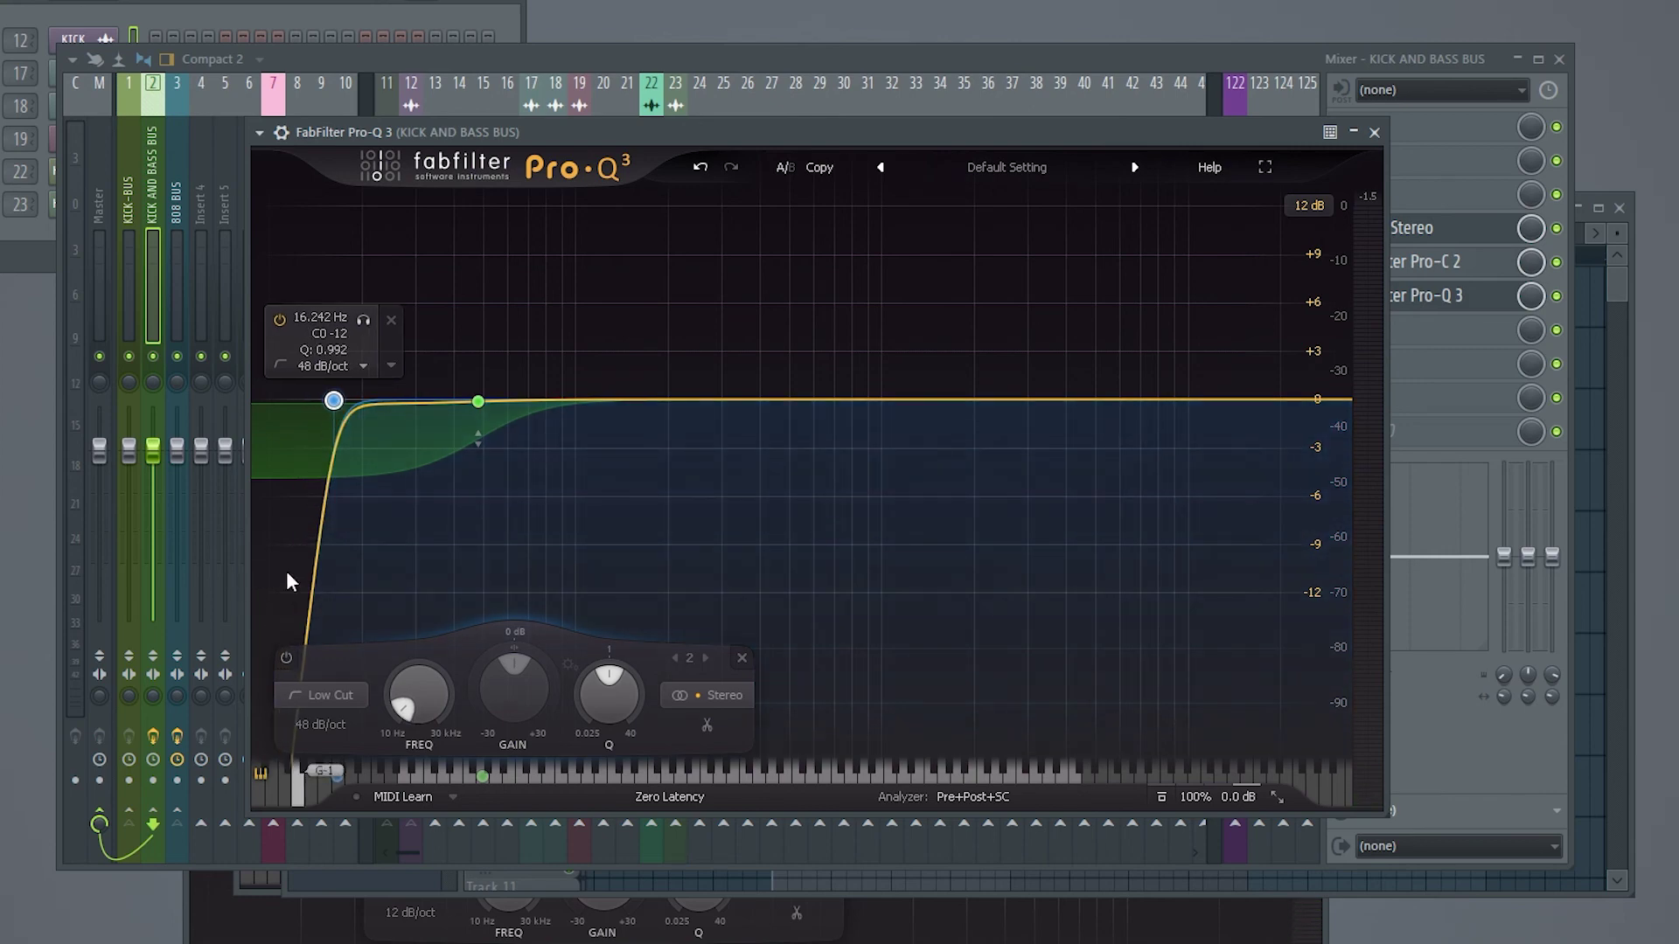
{"action": "scroll", "coordinate": [333, 403], "scroll_direction": "down", "scroll_amount": 2}
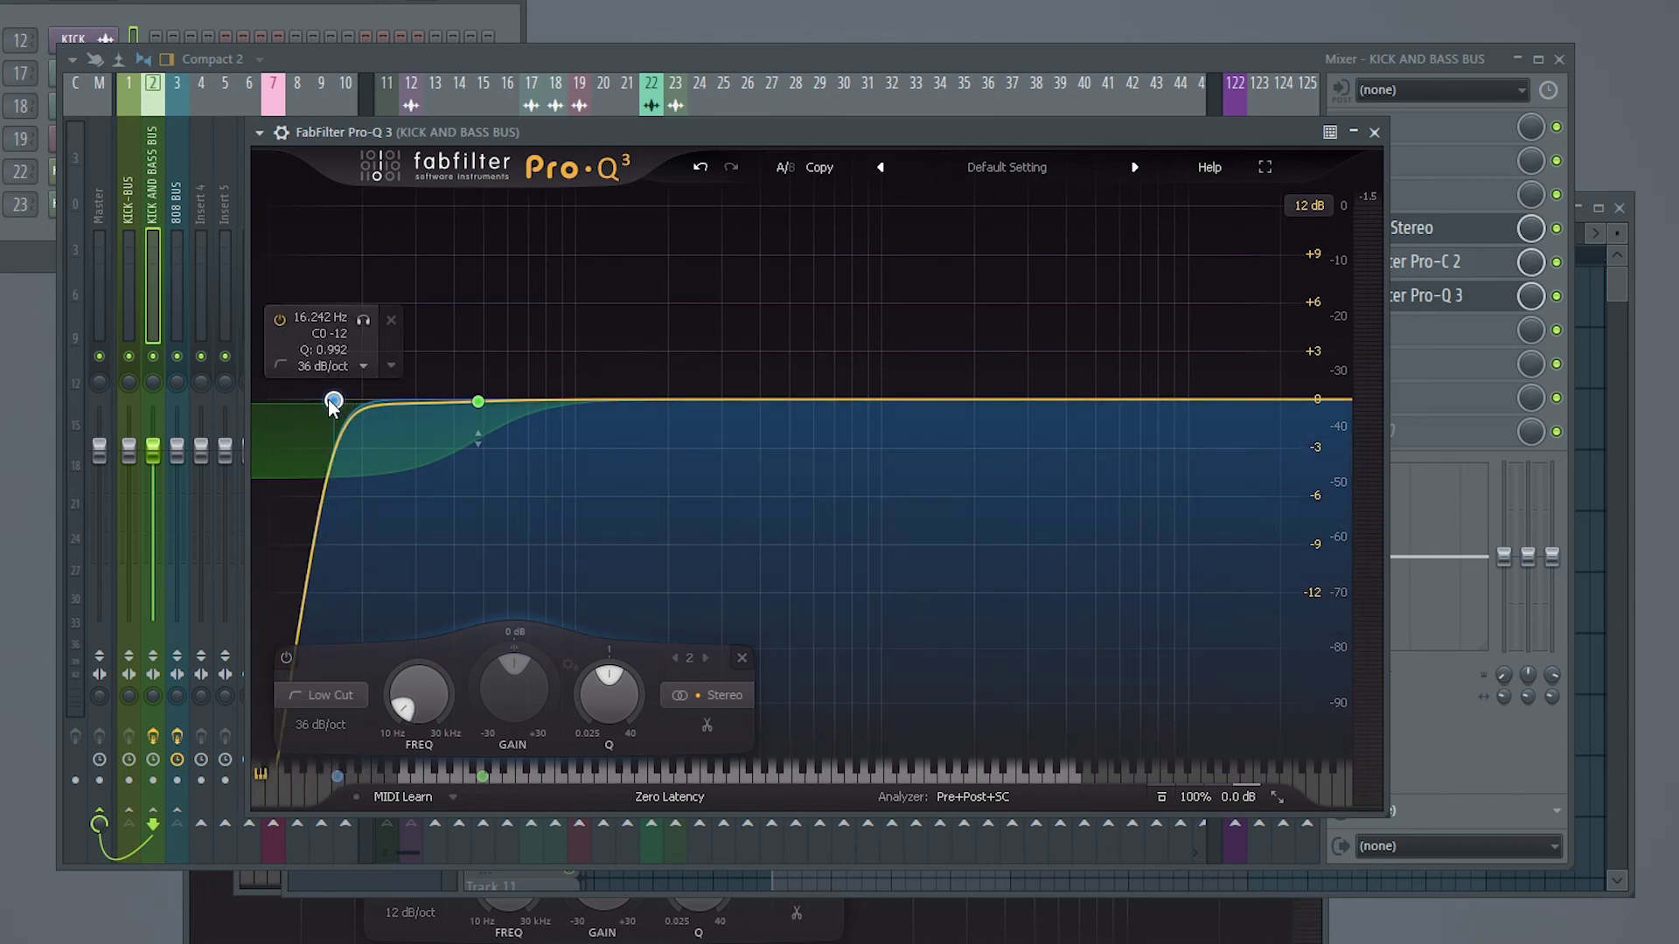
{"action": "scroll", "coordinate": [333, 403], "scroll_direction": "down", "scroll_amount": 2}
{"action": "left_click_drag", "start_coordinate": [333, 403], "coordinate": [368, 411]}
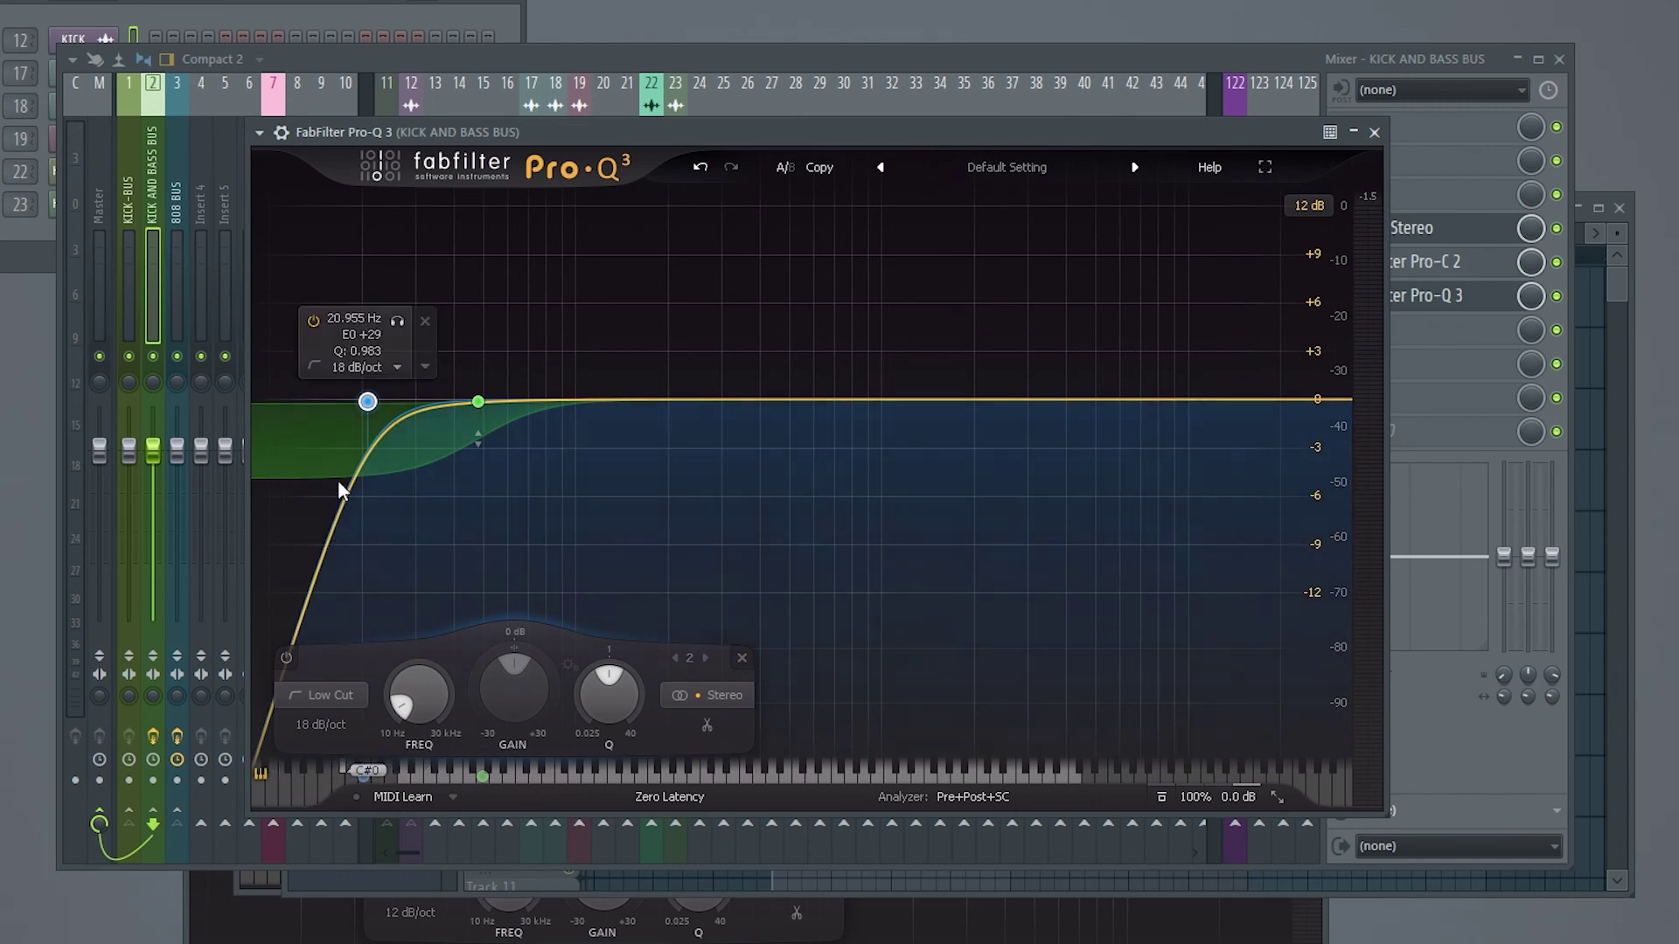
- Add a second low-shelf band at about 97 Hz with a gain of about -2.2 dB
{"action": "left_click", "coordinate": [605, 401]}
{"action": "right_click", "coordinate": [605, 400]}
{"action": "mouse_move", "coordinate": [700, 496]}
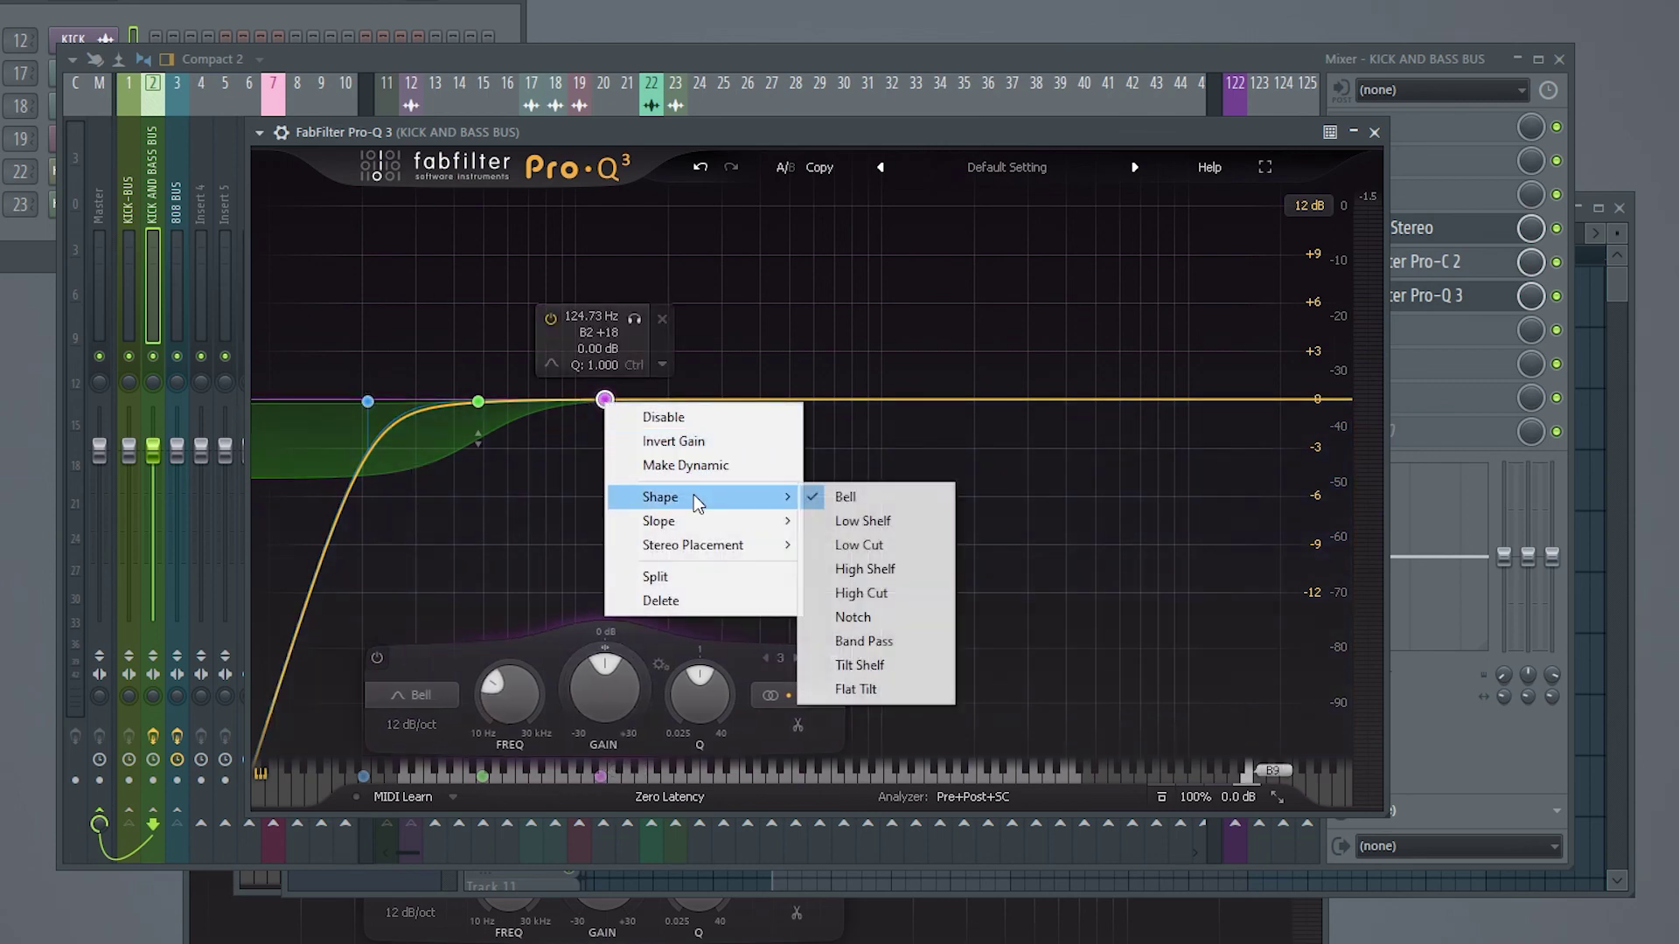
{"action": "left_click", "coordinate": [861, 521]}
{"action": "left_click_drag", "start_coordinate": [605, 401], "coordinate": [571, 418]}
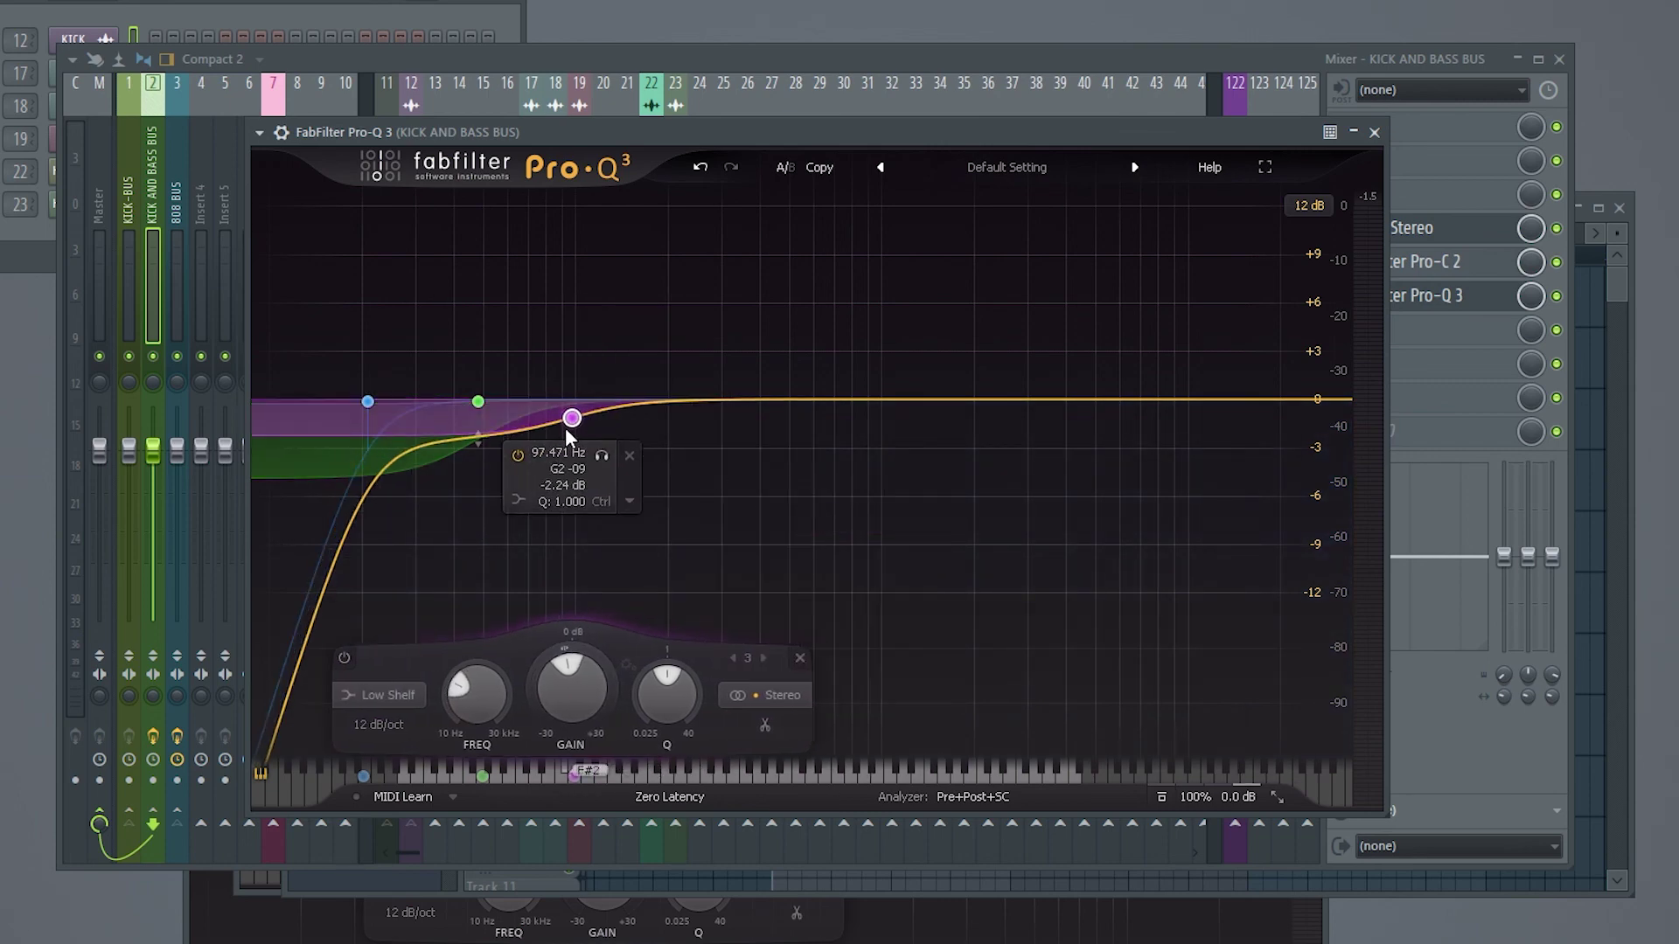
- Set the second low-shelf band to Side placement and move it to about 51 Hz, with about -9 dB gain and a Q of about 0.47
{"action": "right_click", "coordinate": [571, 417]}
{"action": "mouse_move", "coordinate": [752, 565]}
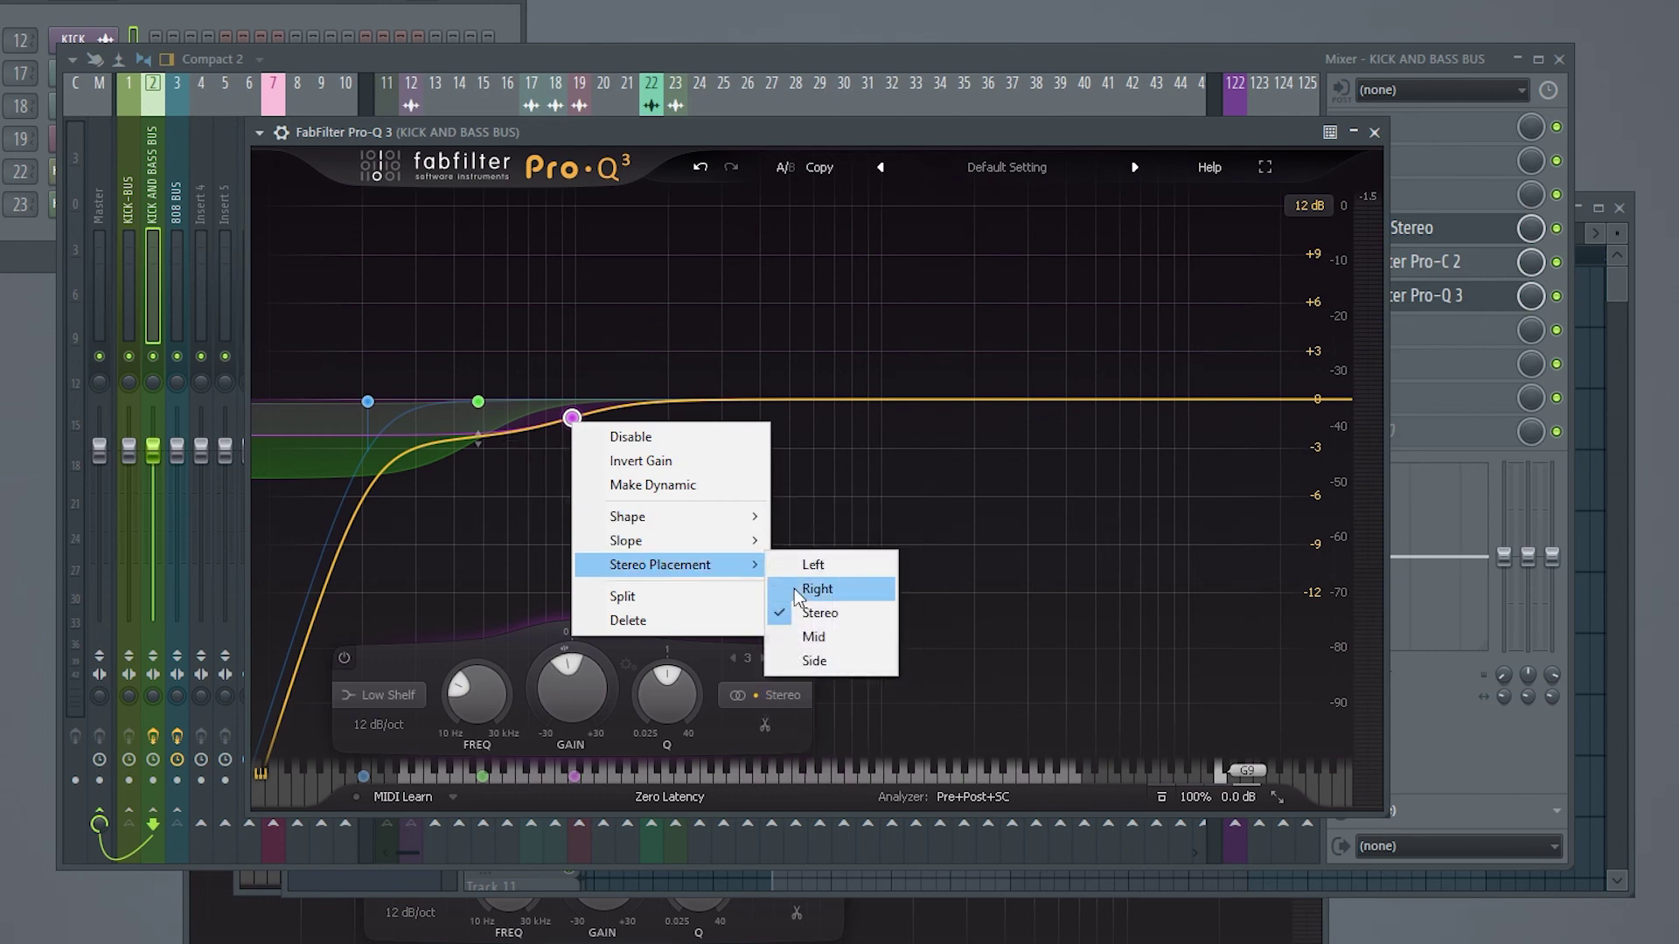
{"action": "left_click", "coordinate": [826, 662]}
{"action": "left_click_drag", "start_coordinate": [573, 421], "coordinate": [486, 470]}
{"action": "scroll", "coordinate": [473, 466], "scroll_direction": "down", "scroll_amount": 2}
{"action": "scroll", "coordinate": [472, 480], "scroll_direction": "down", "scroll_amount": 2}
{"action": "left_click", "coordinate": [475, 478]}
{"action": "scroll", "coordinate": [490, 468], "scroll_direction": "down", "scroll_amount": 3}
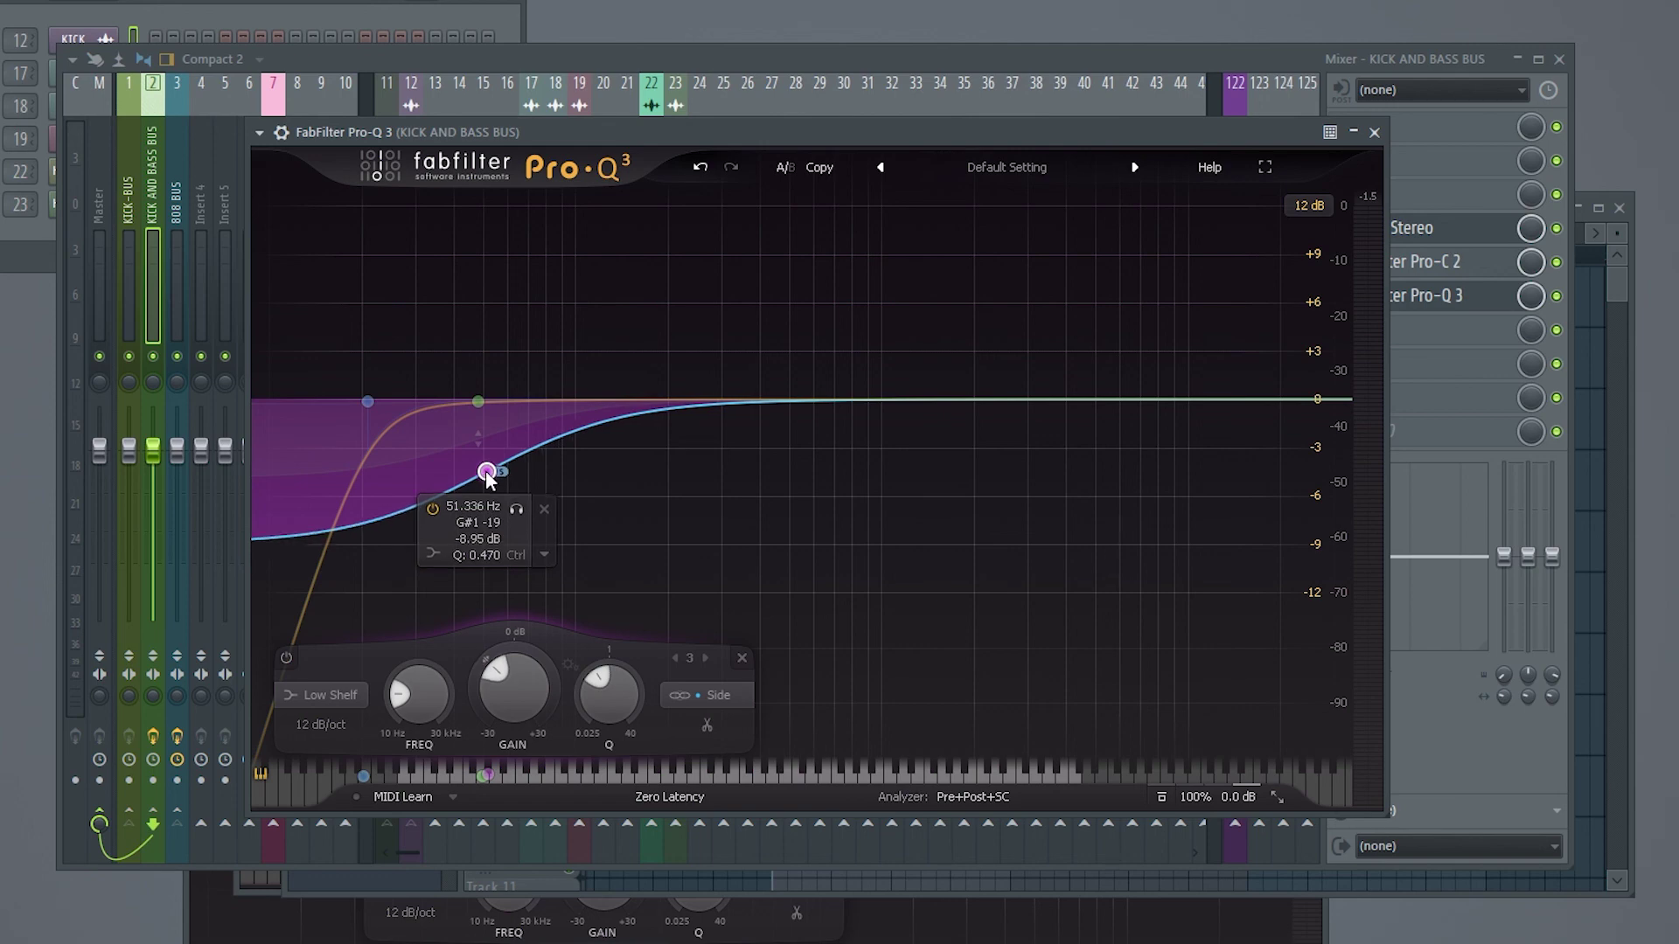
- Start playback and raise the low-cut band's Q for a resonant bump at the cutoff, nudging its frequency slightly higher
{"action": "left_click_drag", "start_coordinate": [825, 136], "coordinate": [731, 140]}
{"action": "key", "text": "space"}
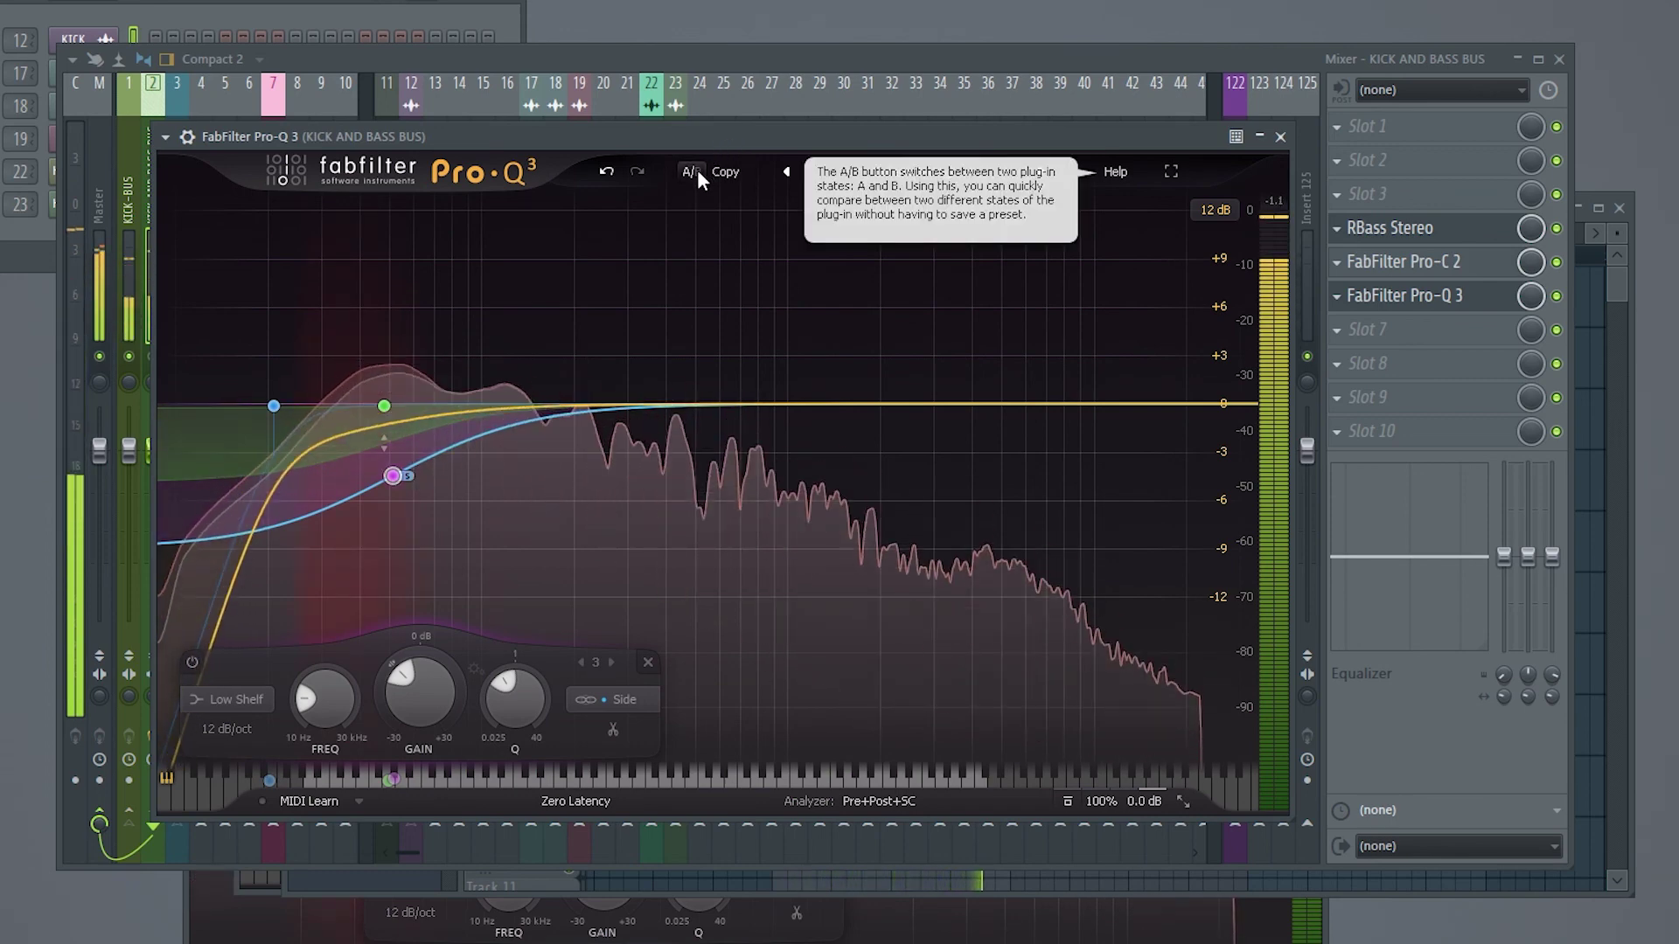
{"action": "left_click_drag", "start_coordinate": [274, 406], "coordinate": [287, 337]}
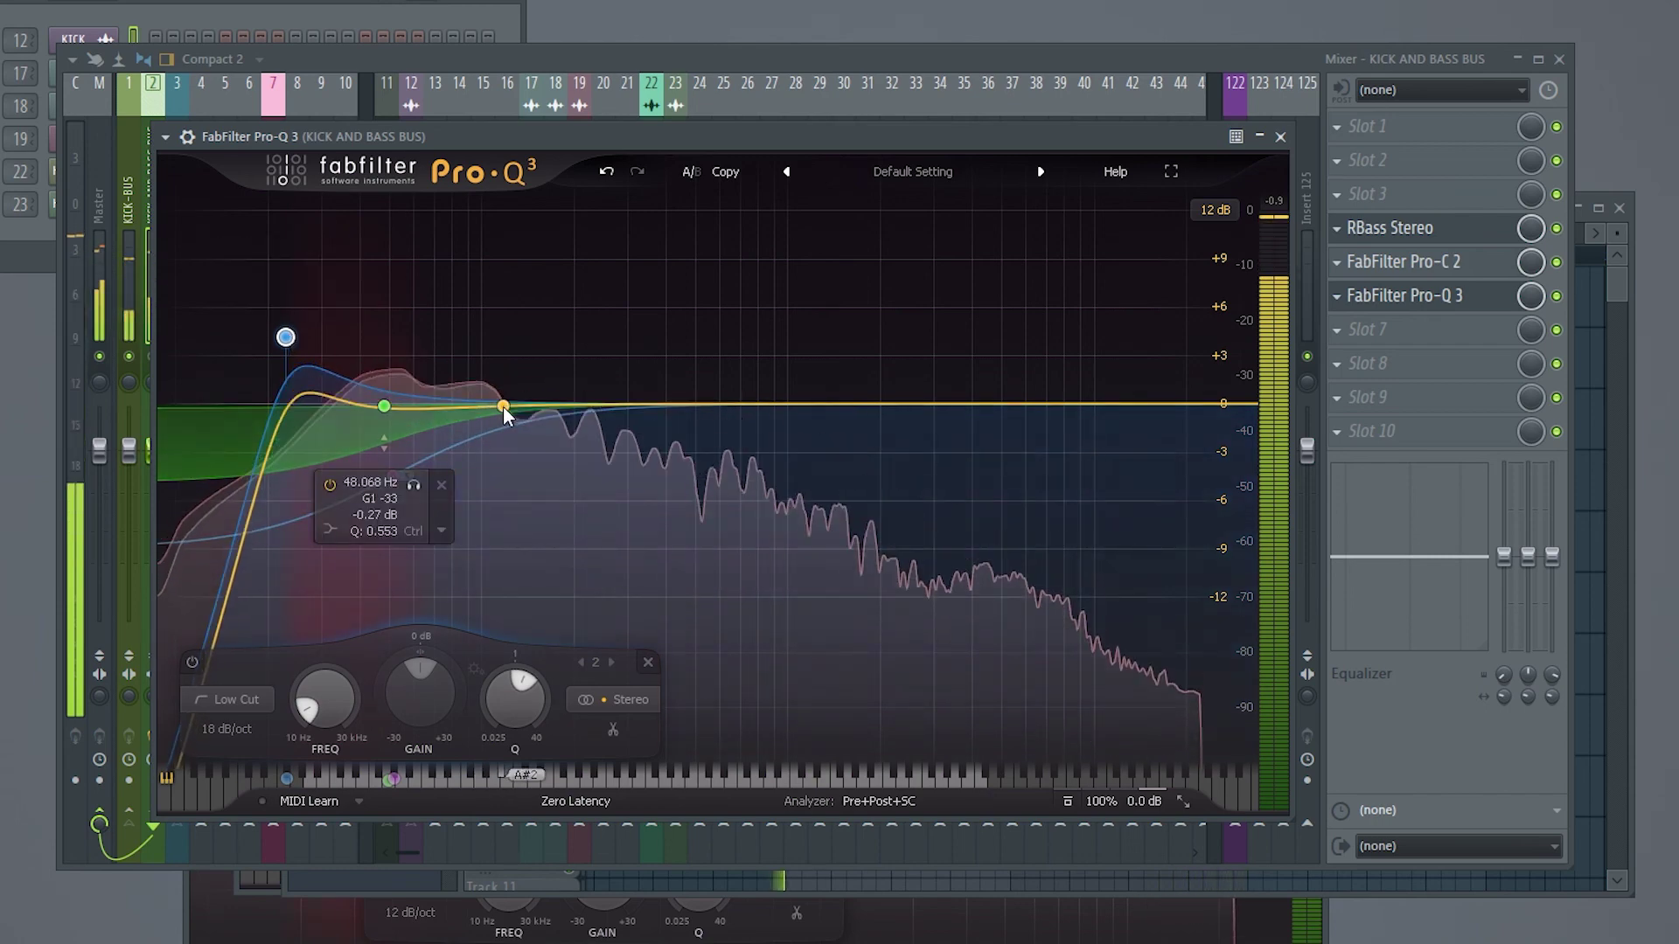
{"action": "left_click_drag", "start_coordinate": [683, 139], "coordinate": [722, 139]}
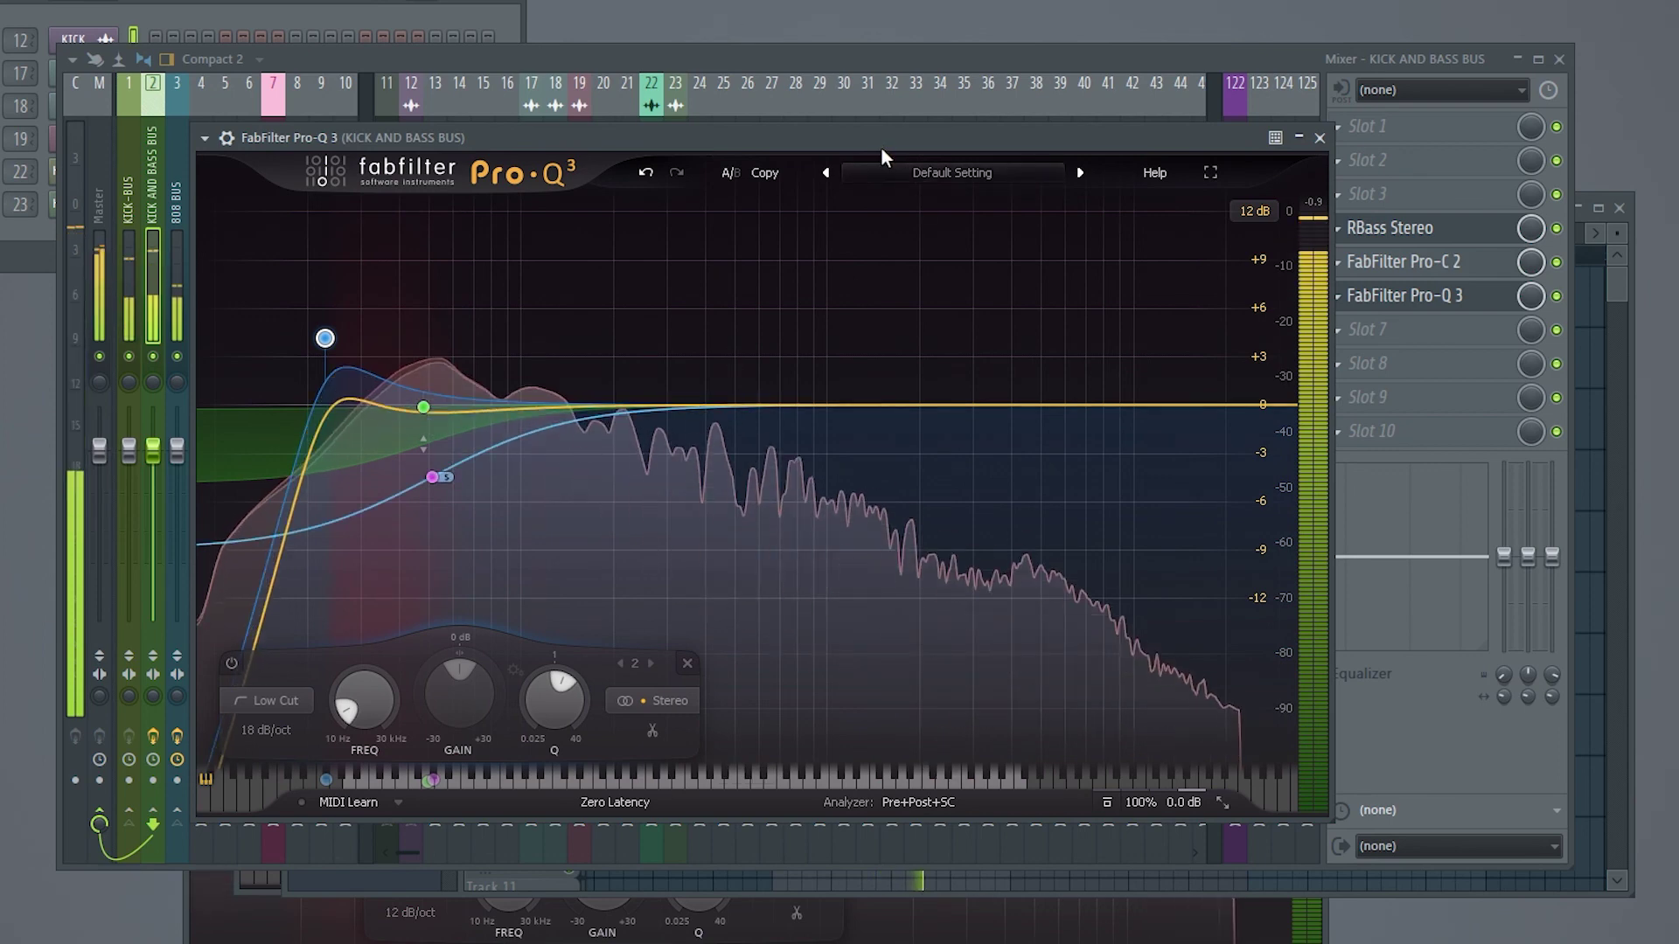
{"action": "mouse_move", "coordinate": [876, 142]}
{"action": "left_mouse_down"}
{"action": "mouse_move", "coordinate": [891, 141]}
{"action": "mouse_move", "coordinate": [860, 142]}
{"action": "left_mouse_up"}
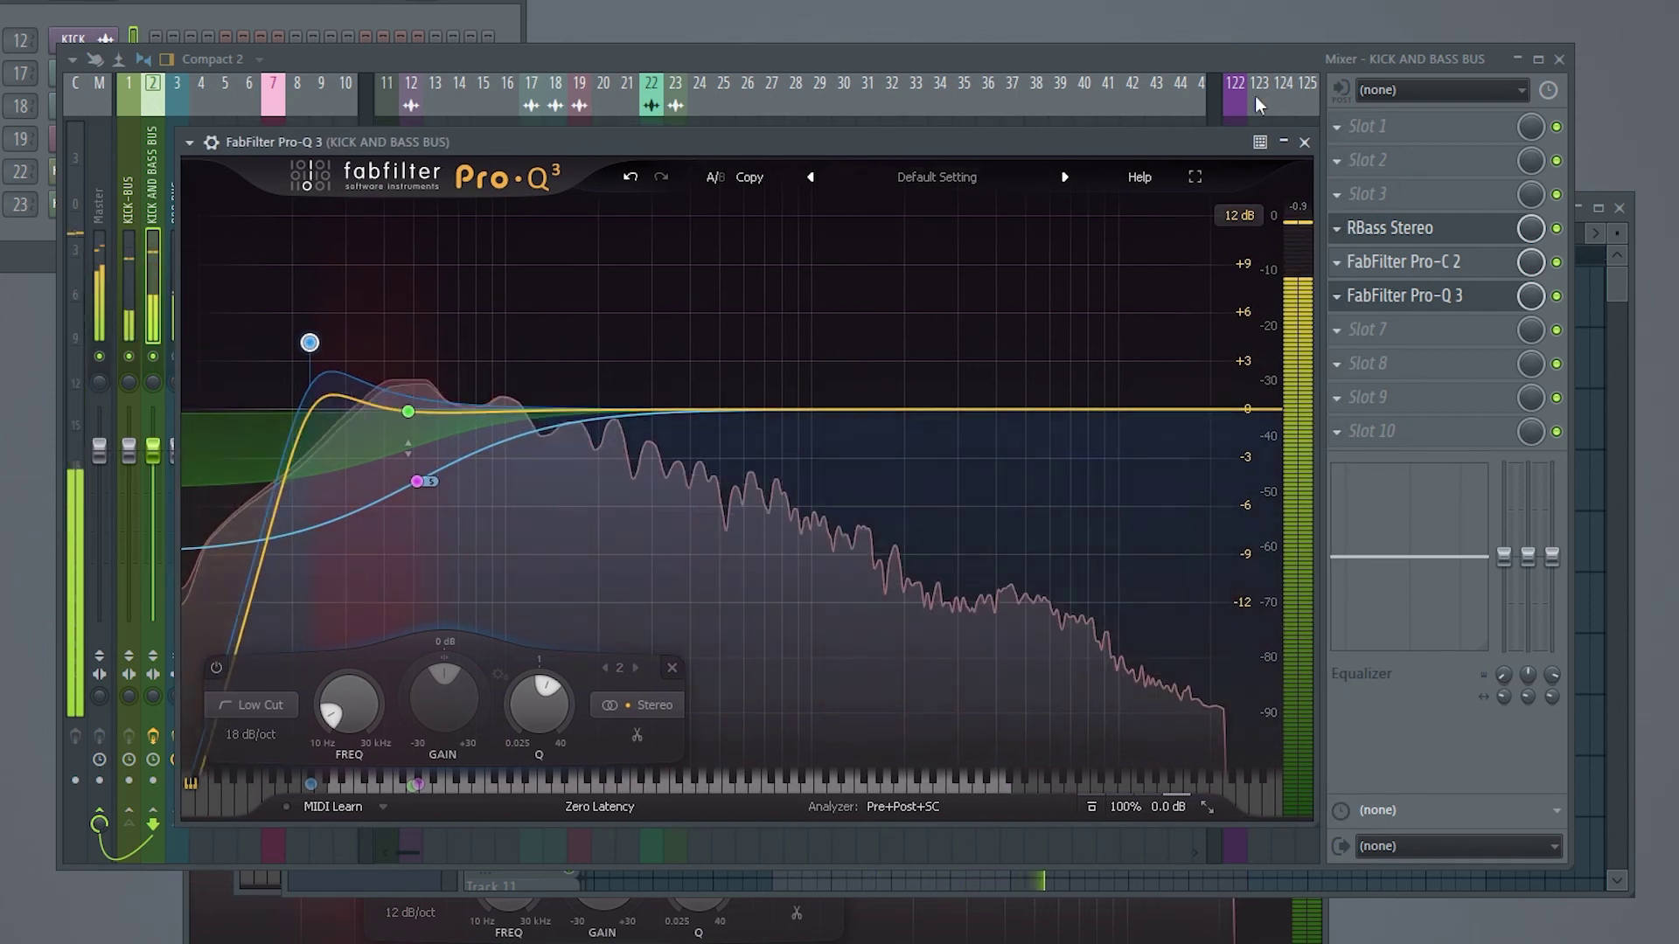
- Bypass and re-enable Pro-Q 3 on the kick and bass bus during playback to compare the sound
{"action": "left_click", "coordinate": [1138, 60]}
{"action": "left_click", "coordinate": [1559, 298]}
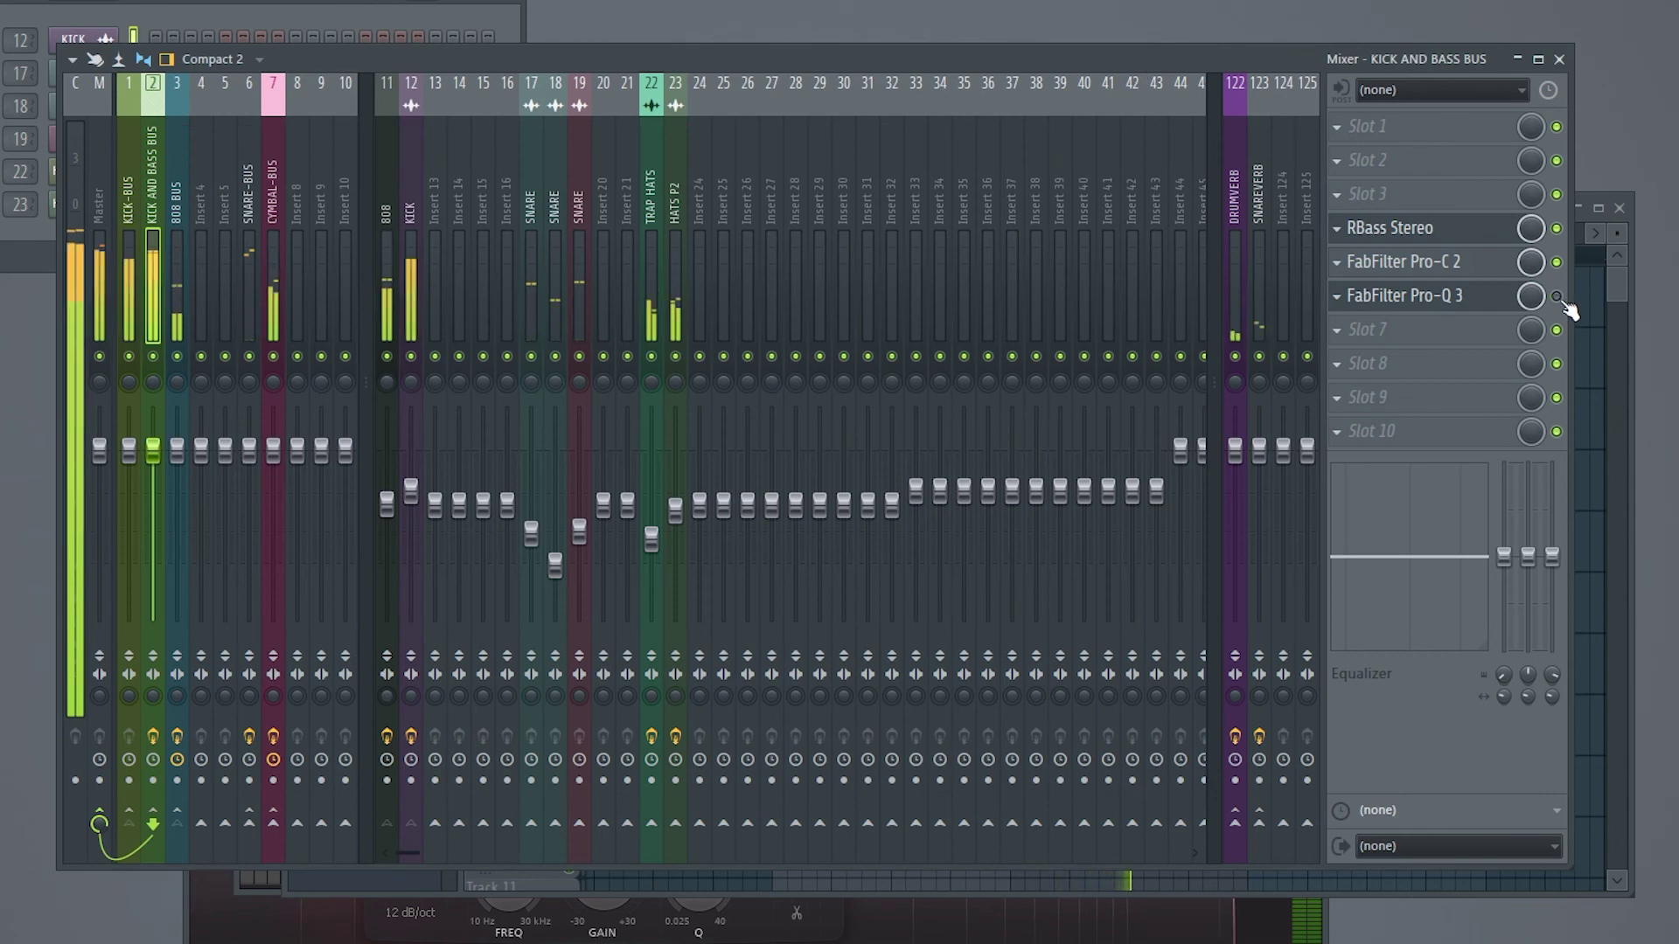
{"action": "left_click", "coordinate": [1560, 299]}
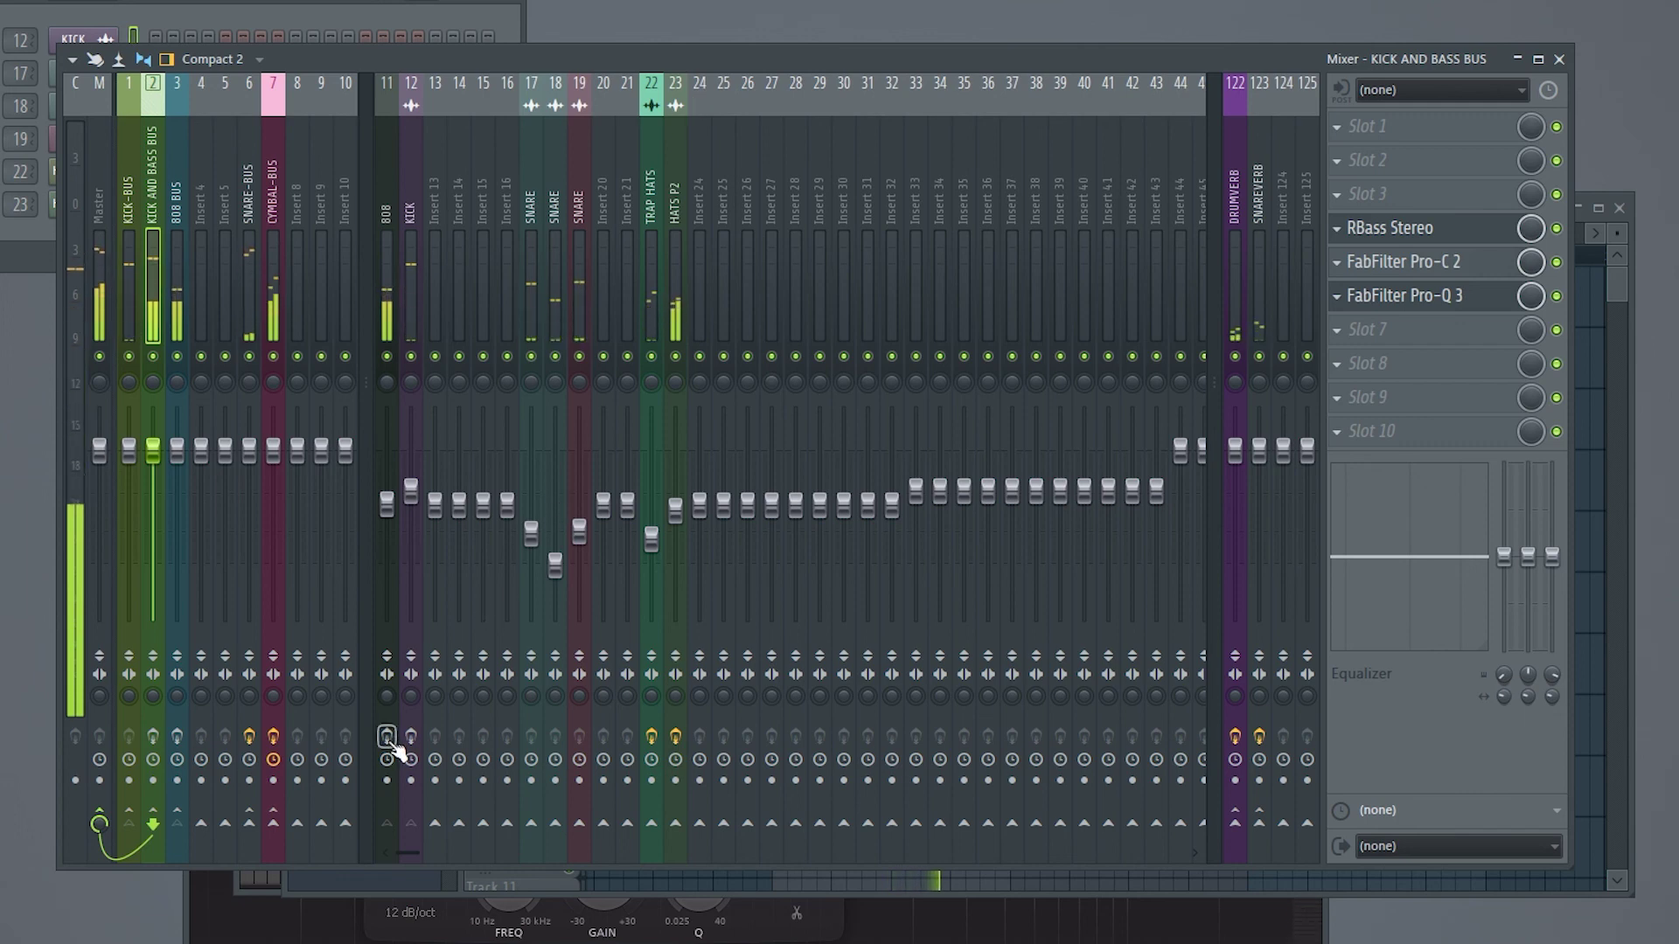
- Re-enable the effects on the kick and bass bus, 808 bus, 808 and kick mixer tracks, and stop playback
{"action": "left_click", "coordinate": [153, 737]}
{"action": "left_click", "coordinate": [178, 738]}
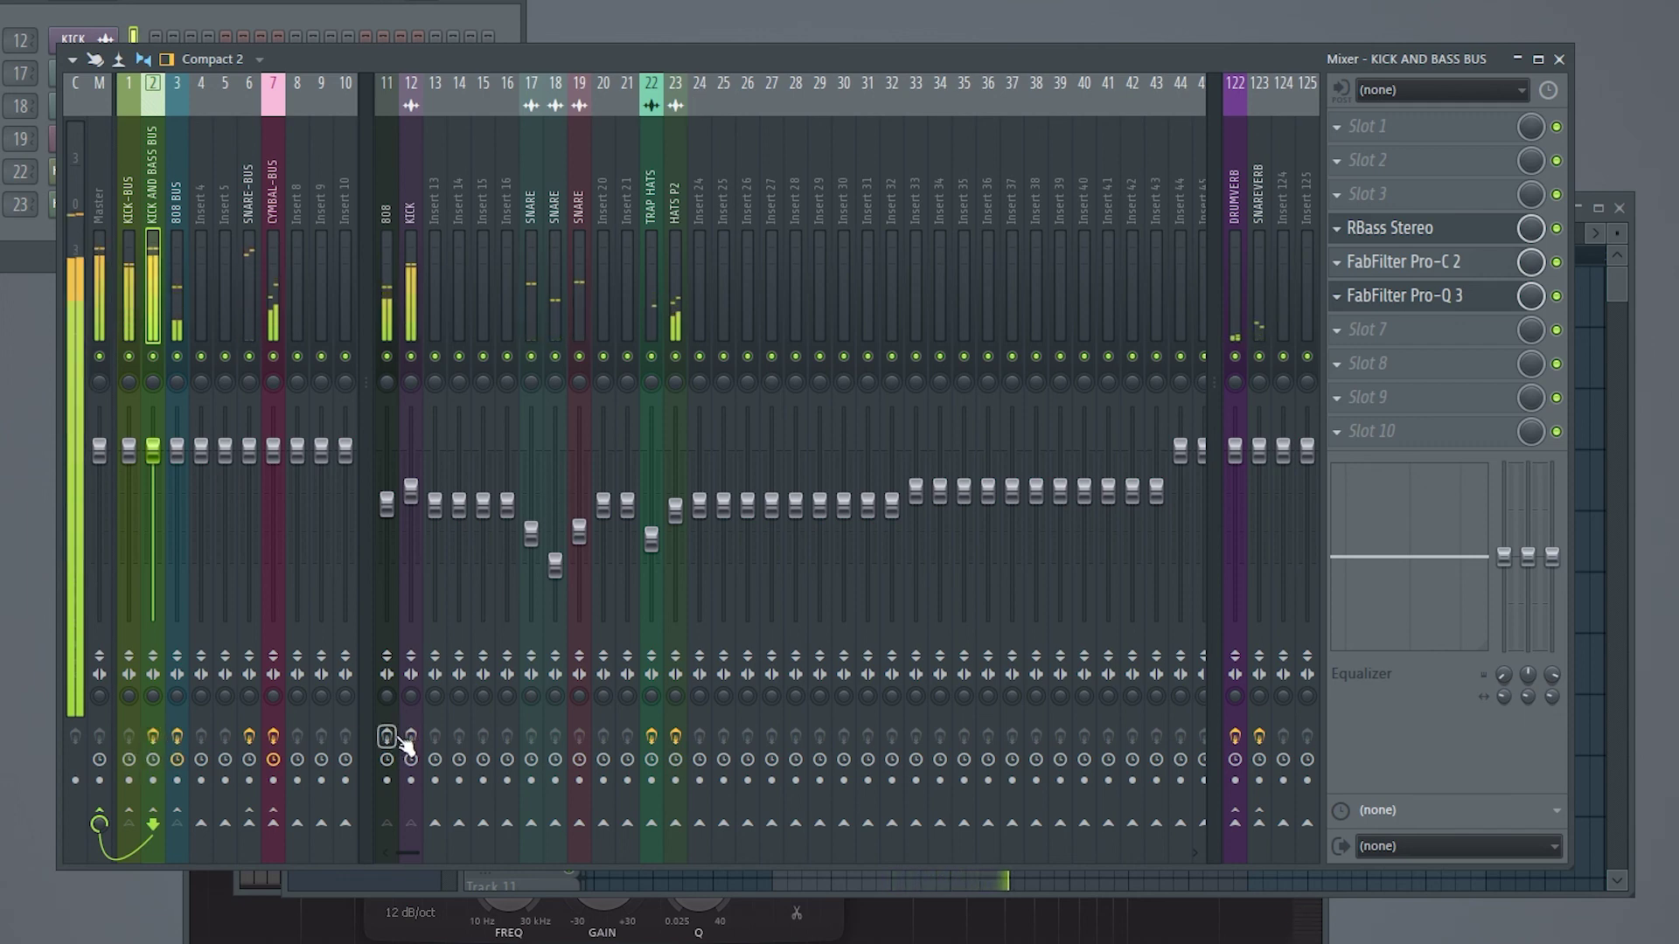
{"action": "left_click", "coordinate": [387, 738]}
{"action": "left_click", "coordinate": [411, 740]}
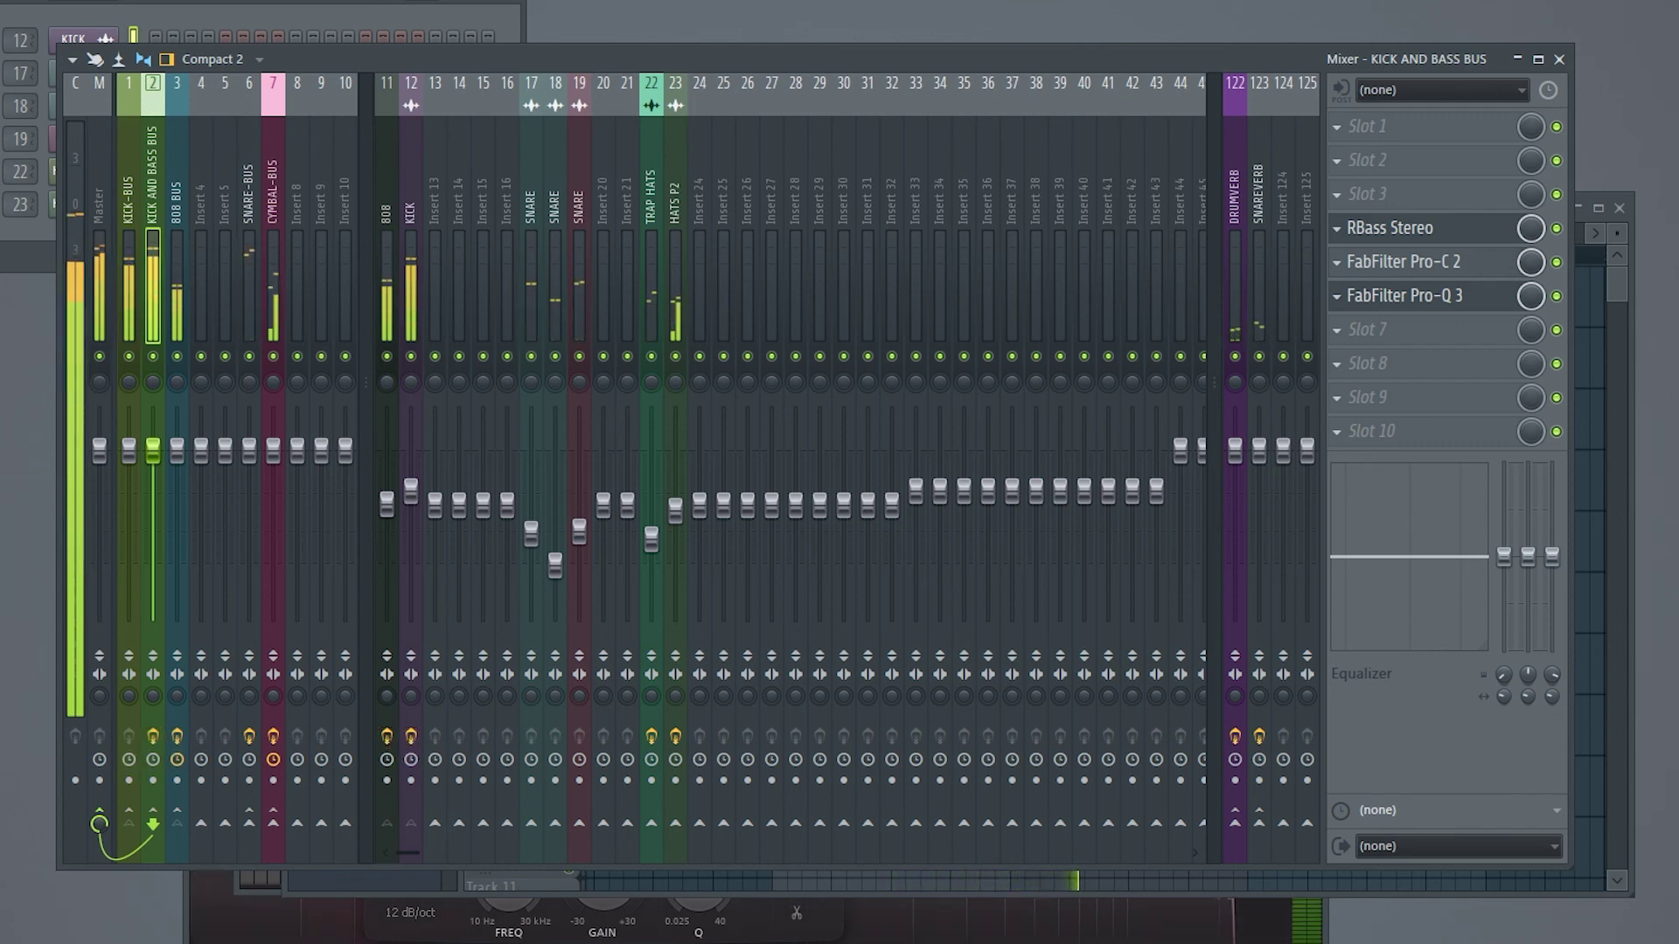
{"action": "left_click_drag", "start_coordinate": [675, 49], "coordinate": [638, 46]}
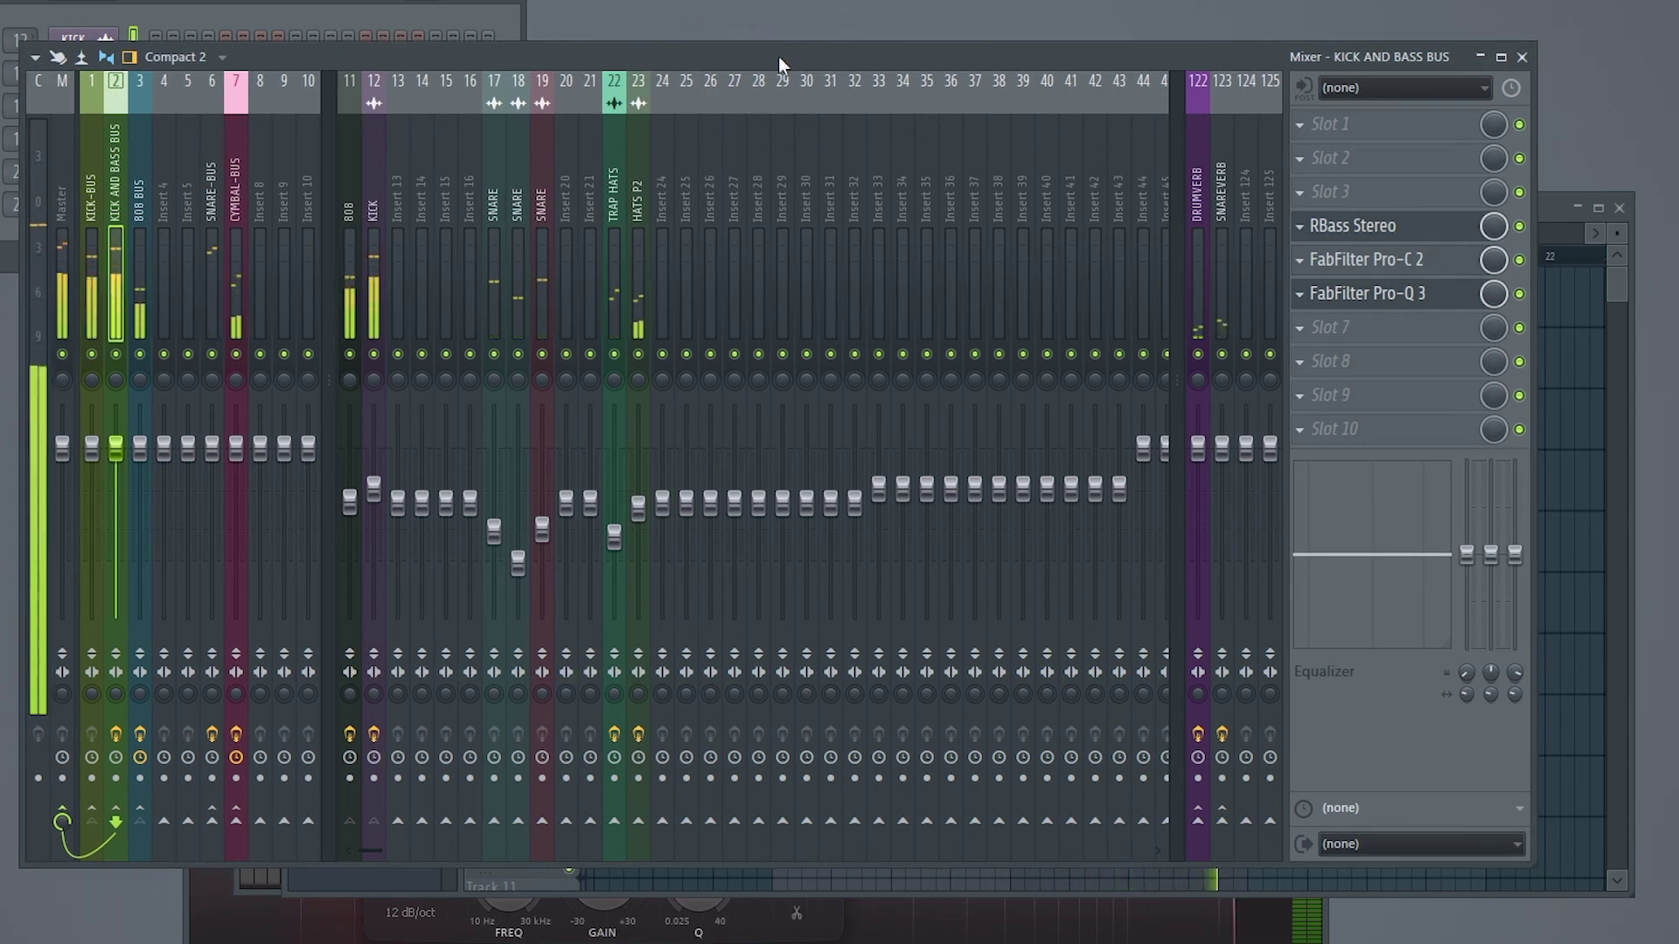
{"action": "key", "text": "space"}
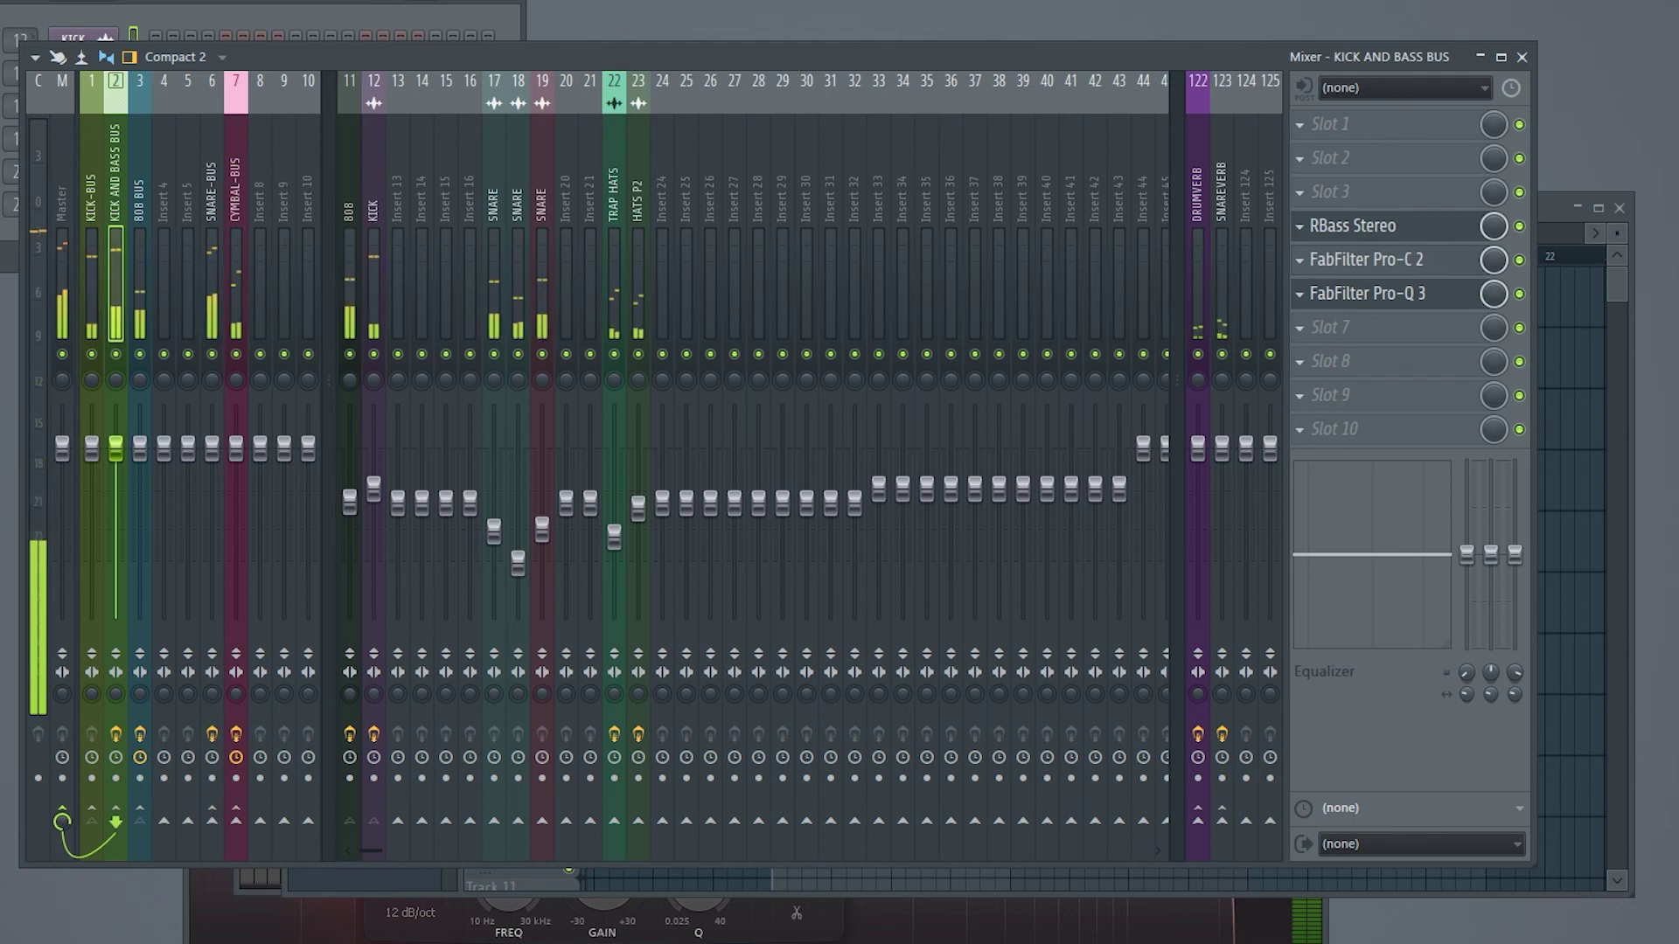